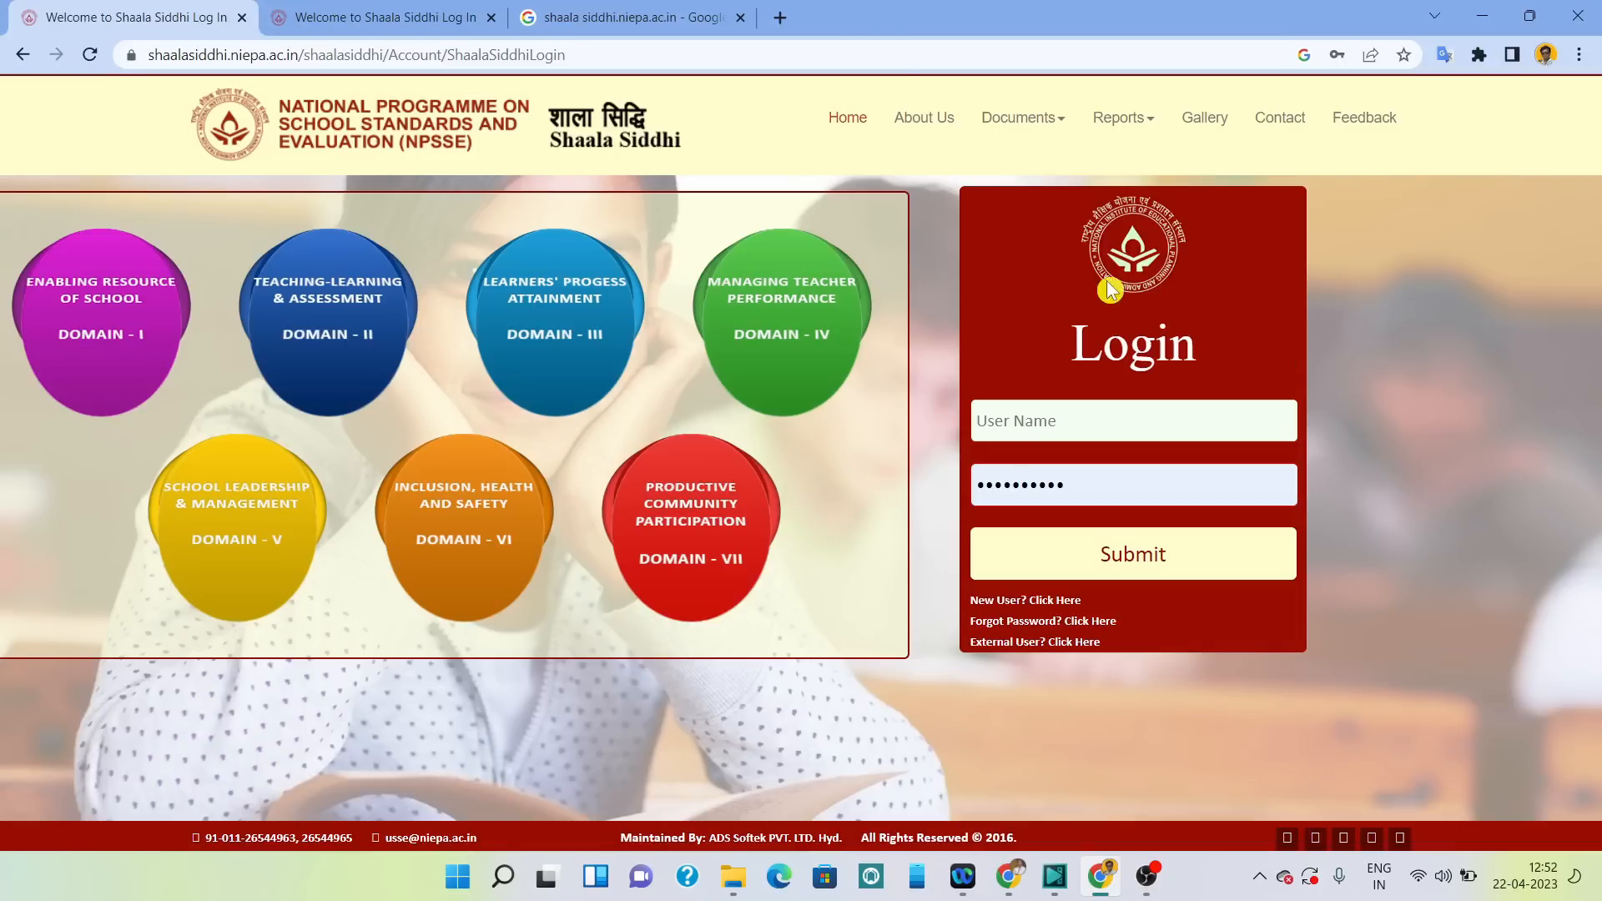
Search Google for "shaala siddhi.niepa.ac.in" in a new tab and open the Welcome to Shaala Siddhi Log In result.
left_click(780, 17)
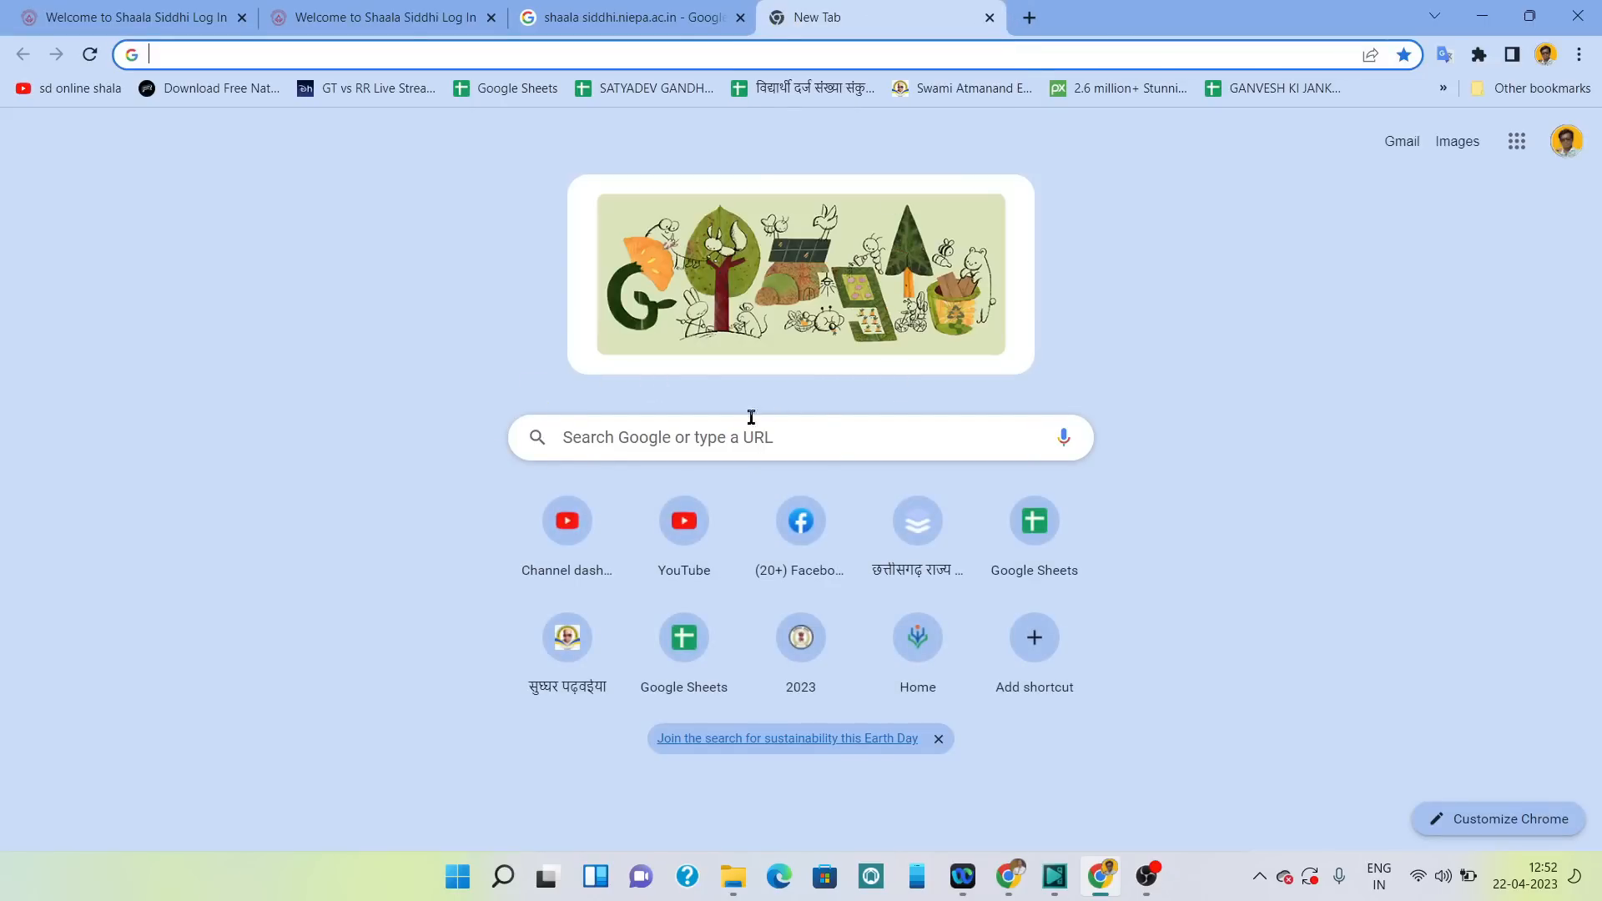
left_click(765, 444)
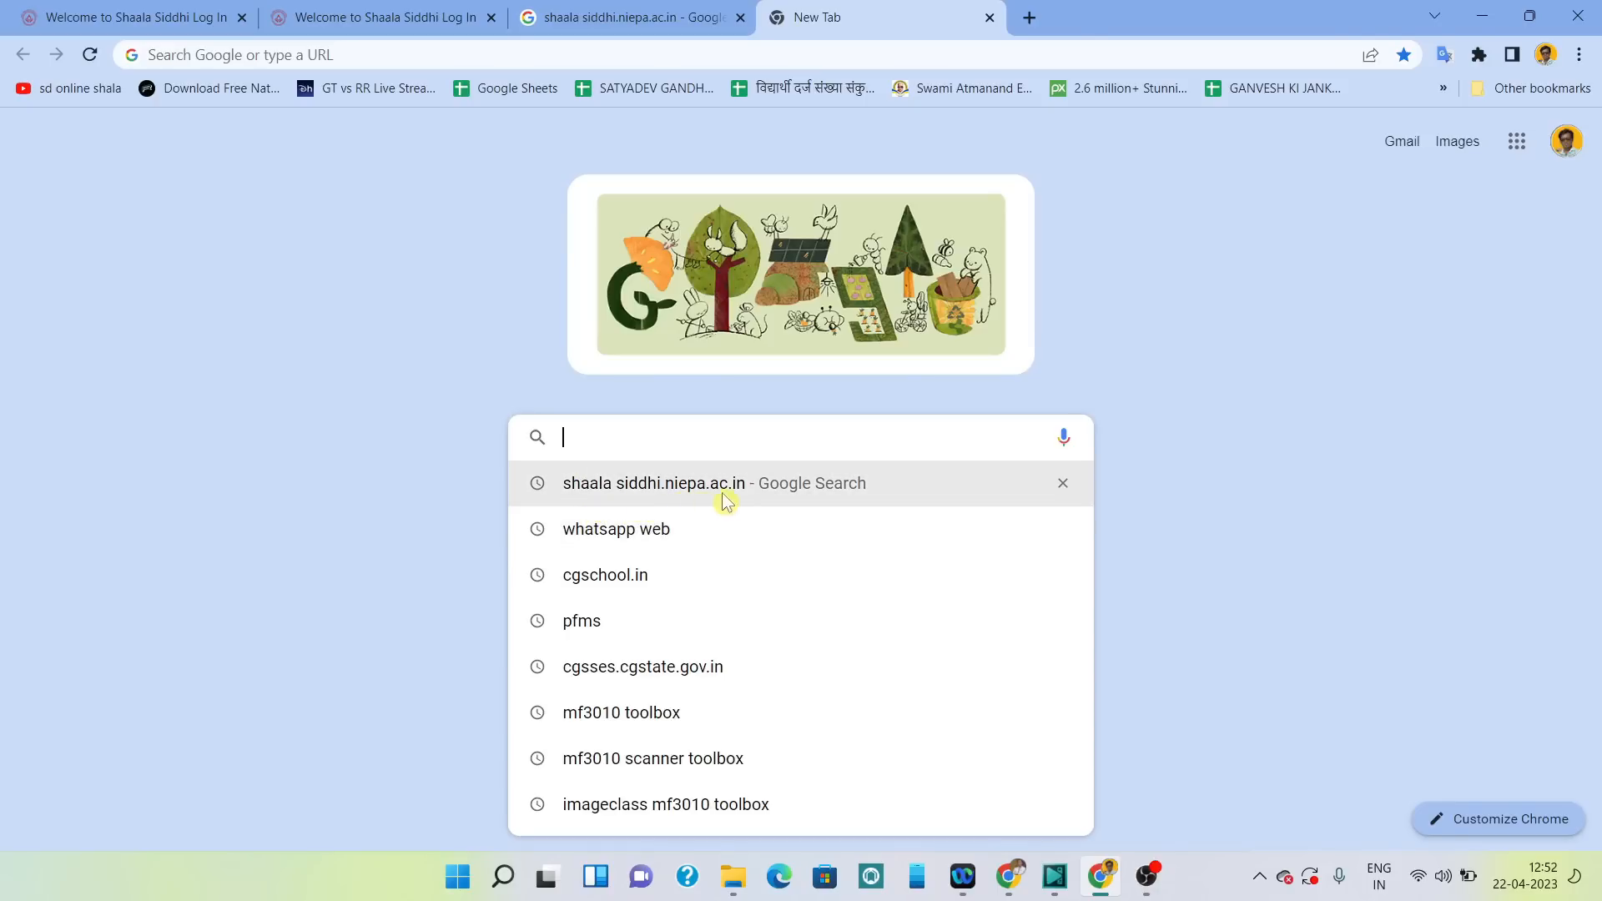
left_click(684, 491)
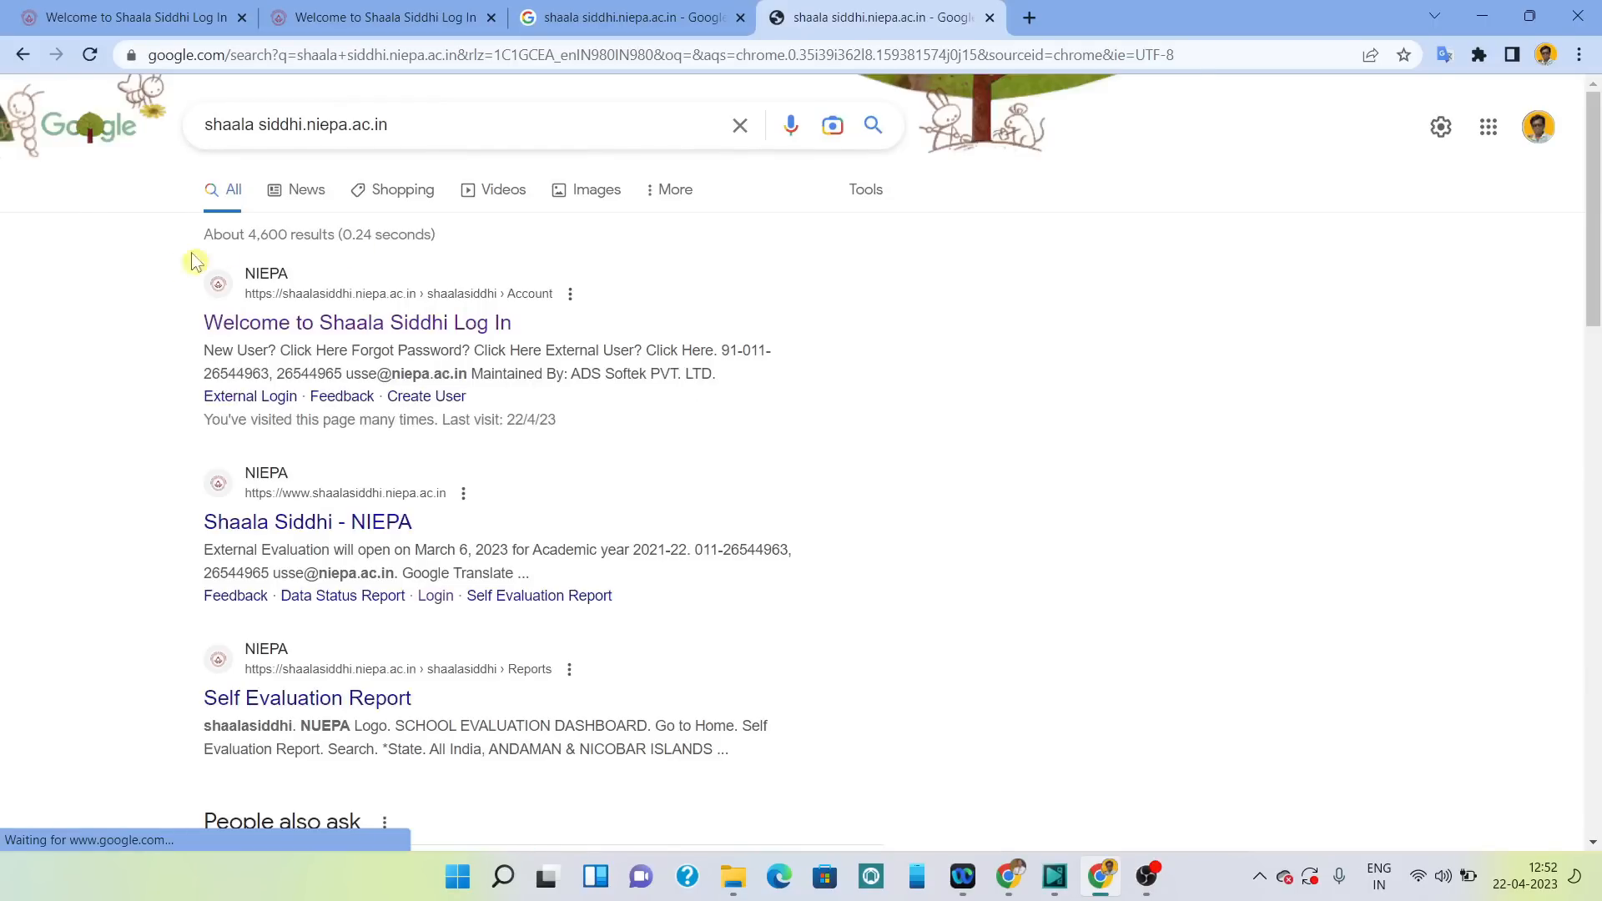
left_click(326, 317)
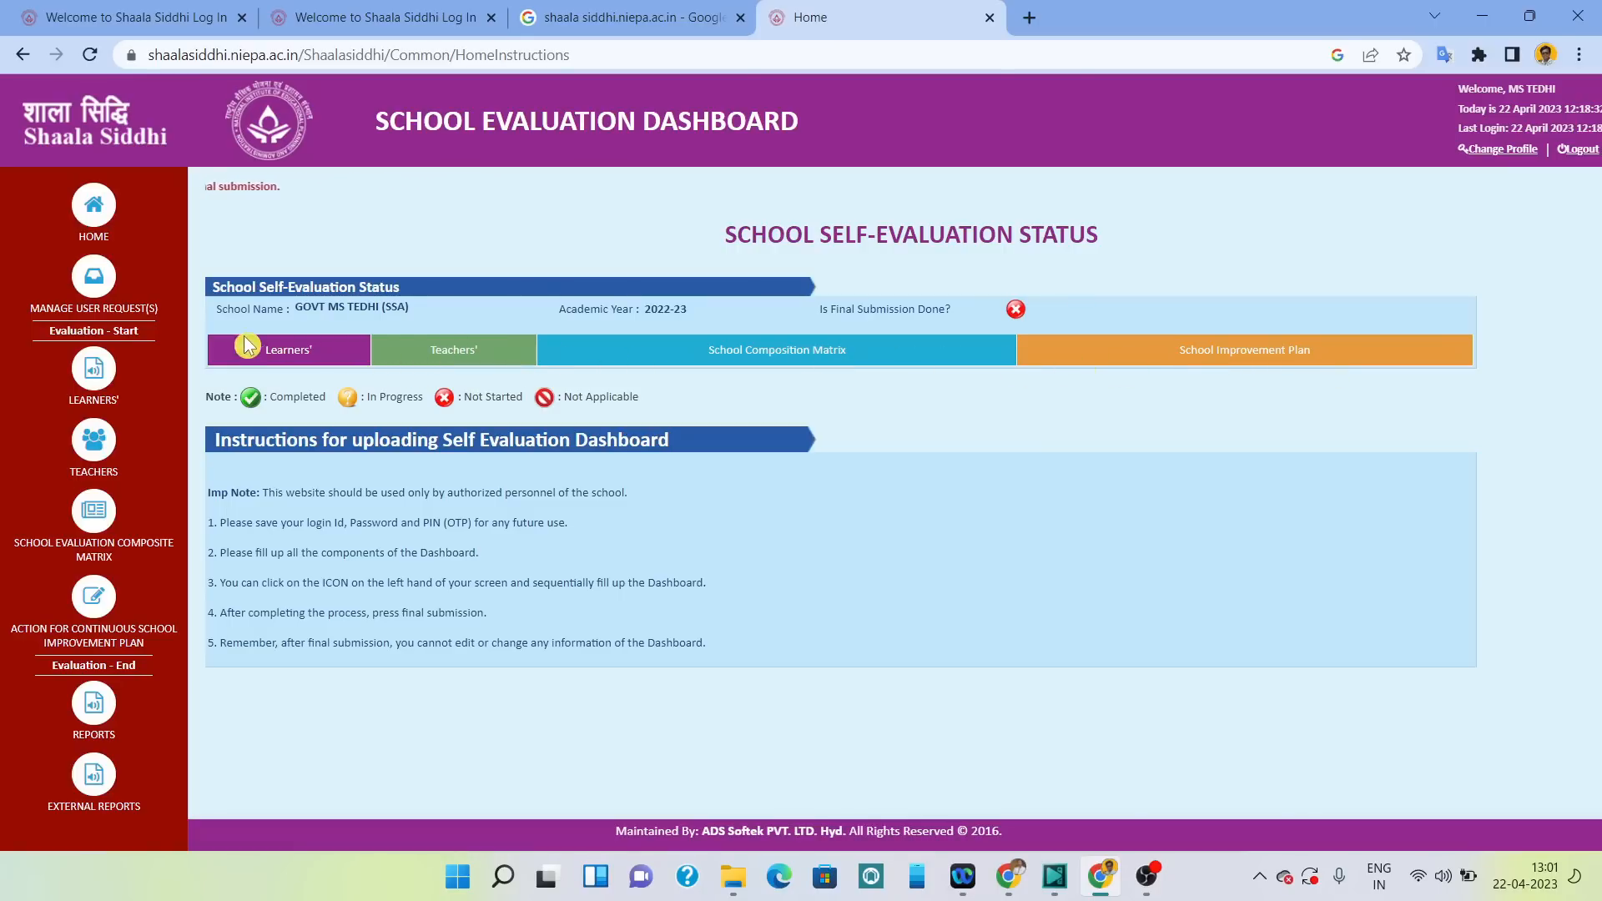
Review the evaluation sections of the dashboard and open the Learners' Profile & Learning Outcomes form.
mouse_move(122, 505)
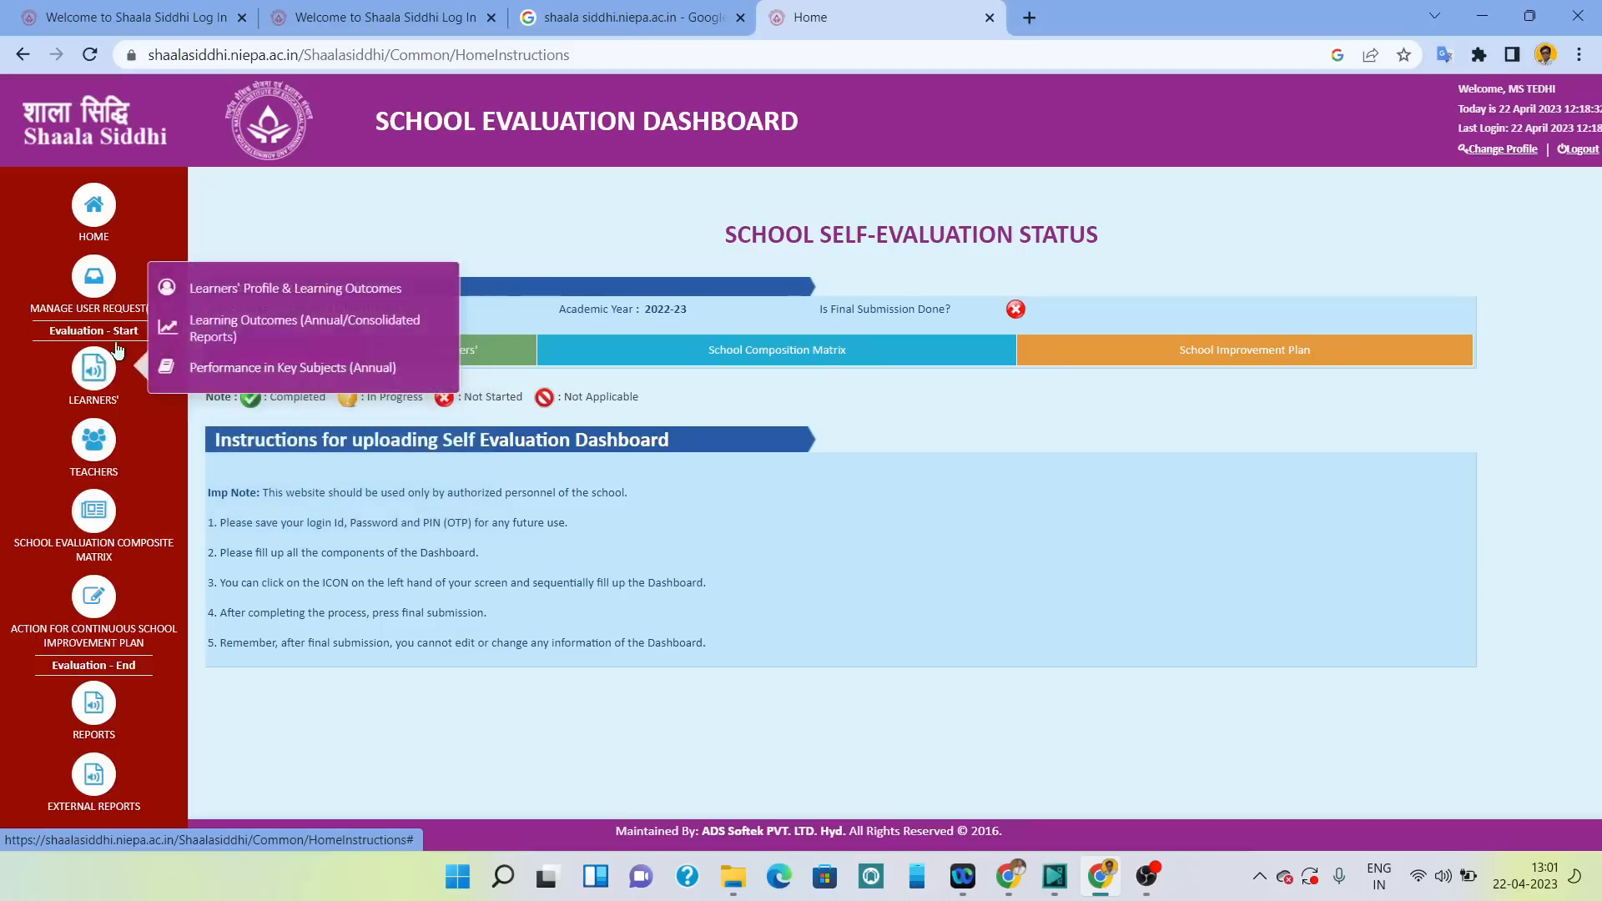
mouse_move(95, 354)
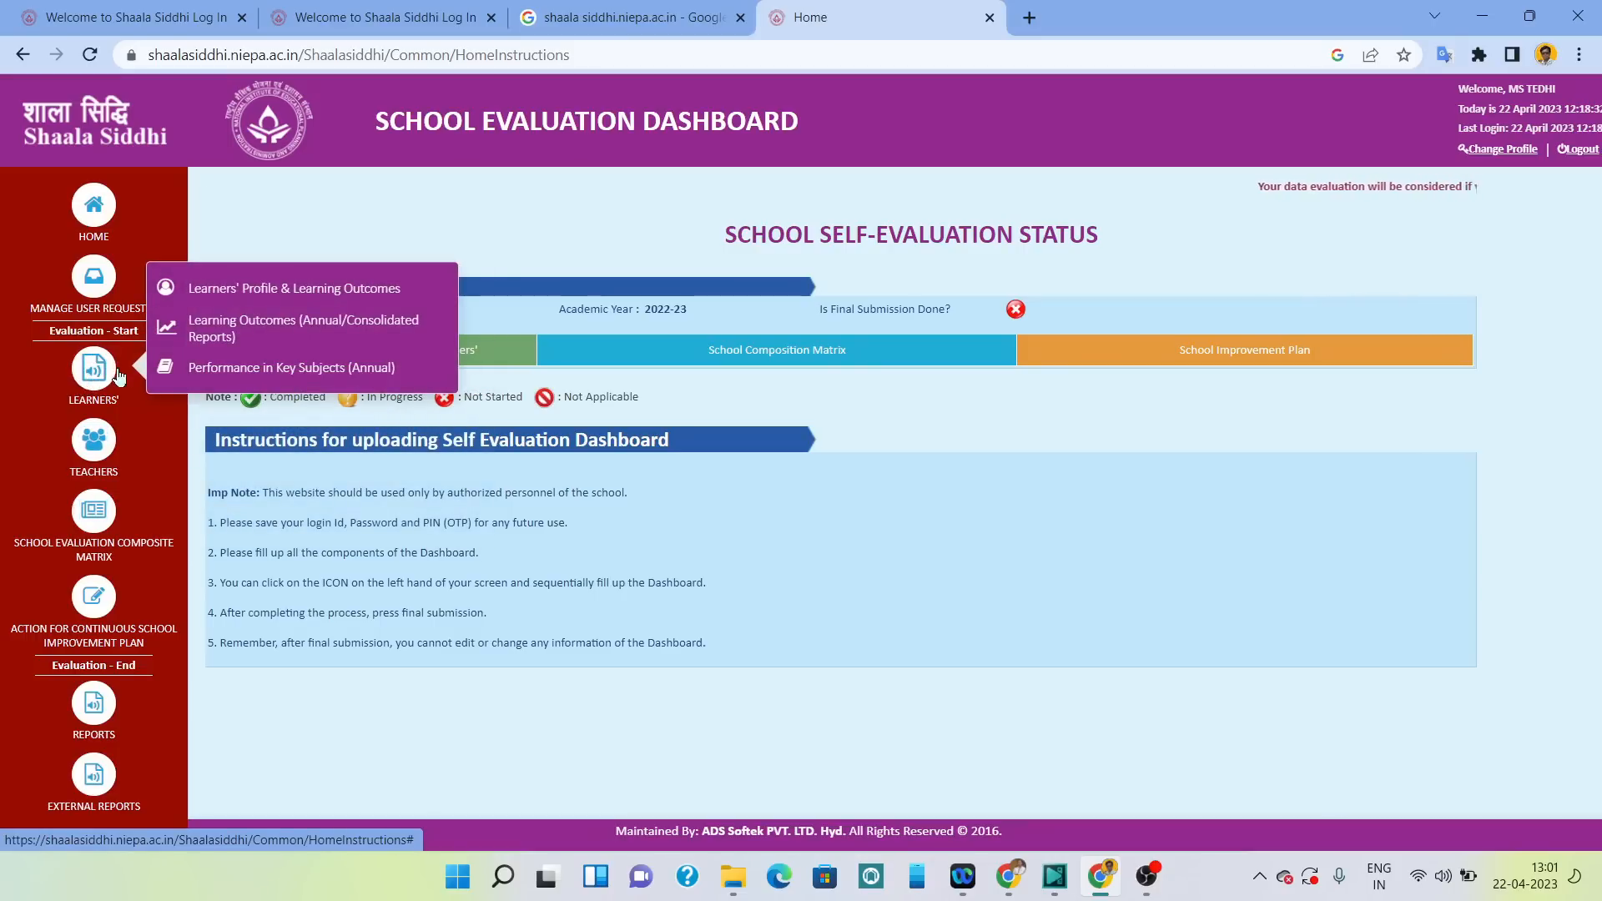
mouse_move(107, 448)
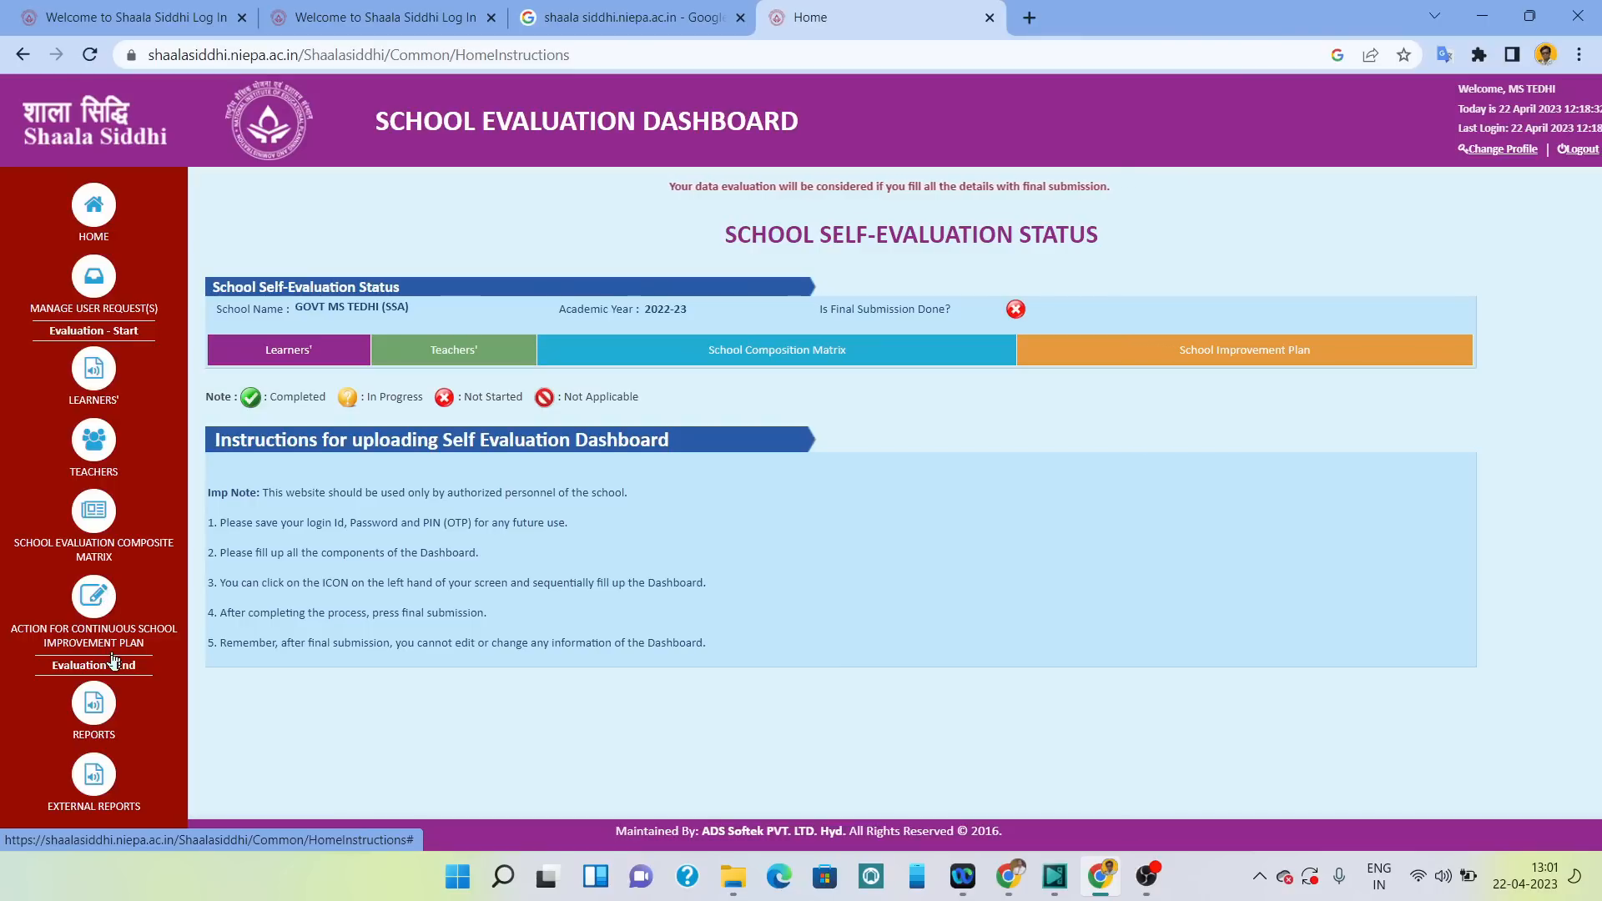
mouse_move(96, 541)
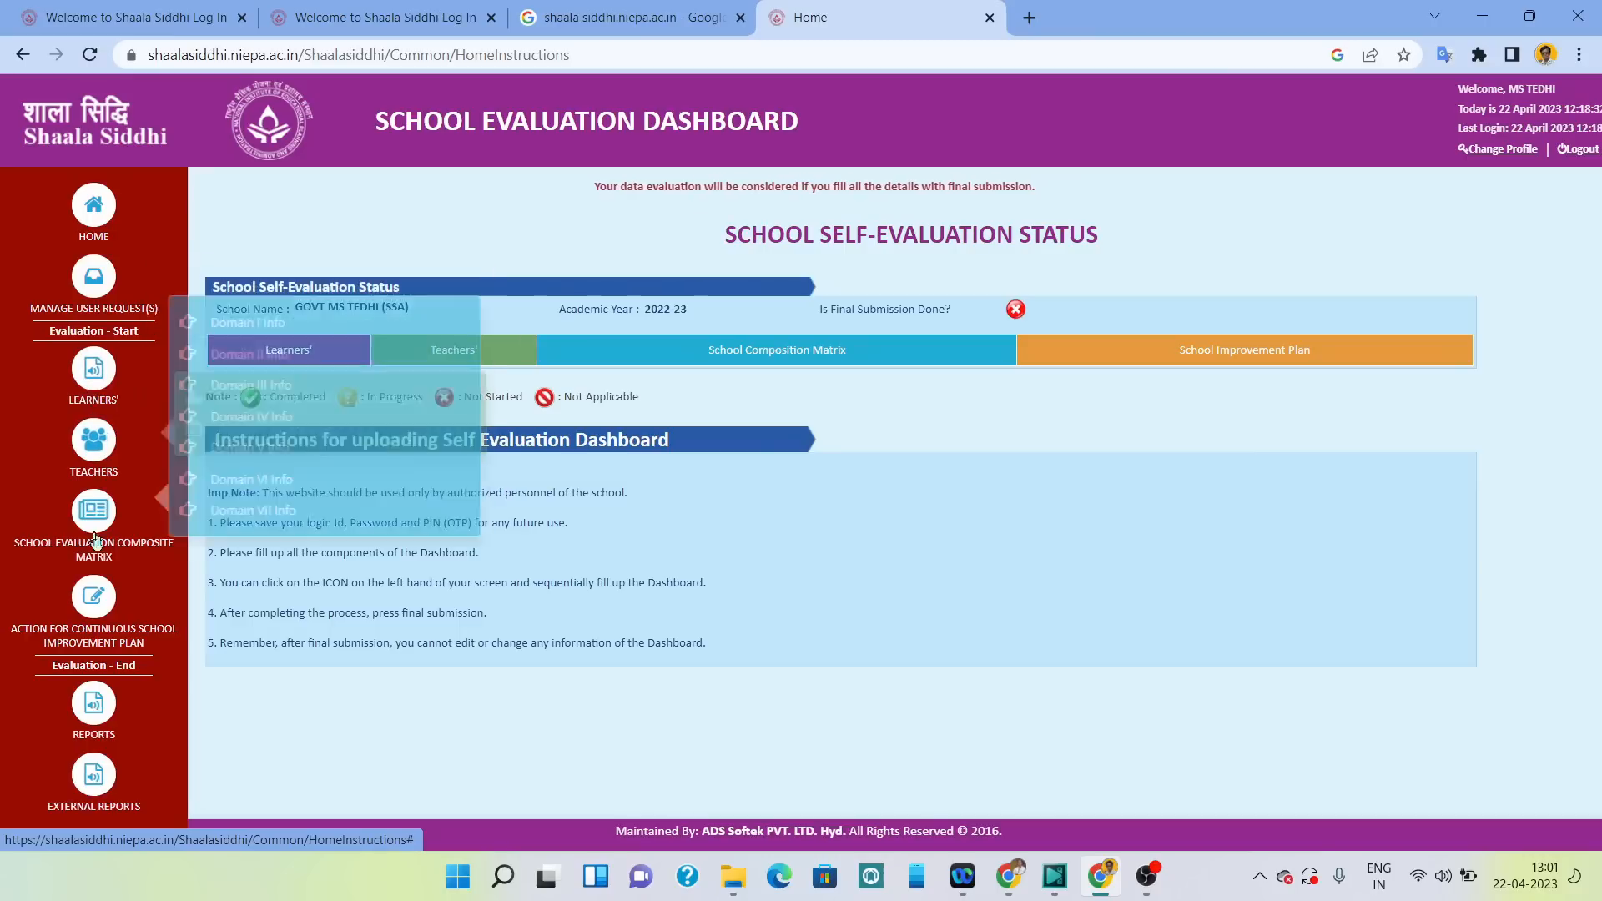
mouse_move(141, 467)
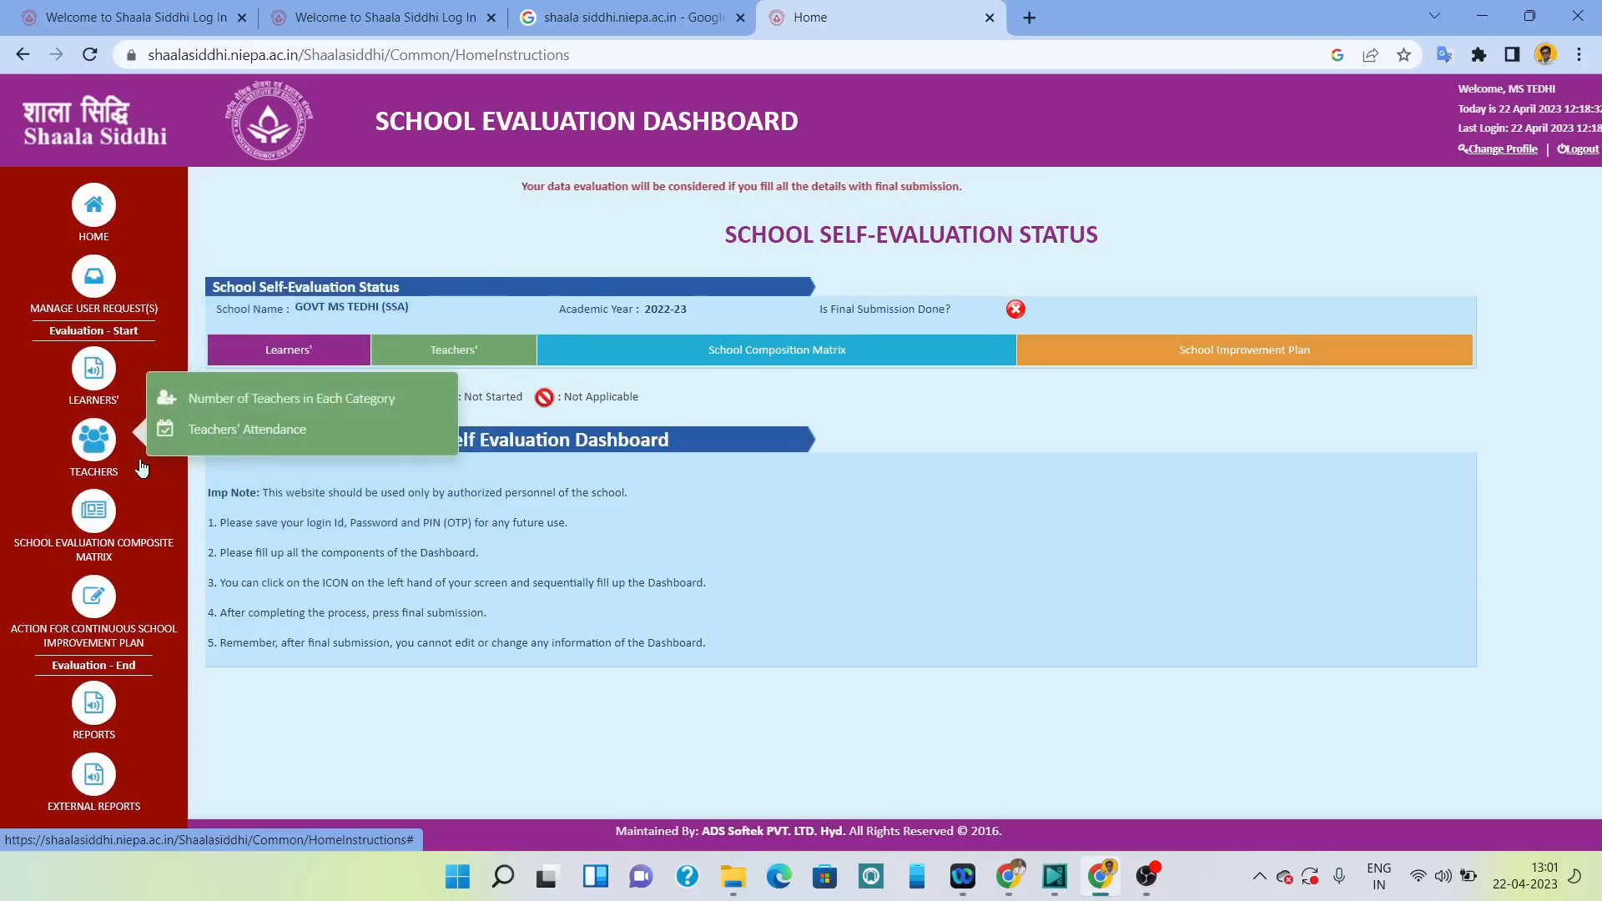
left_click(104, 380)
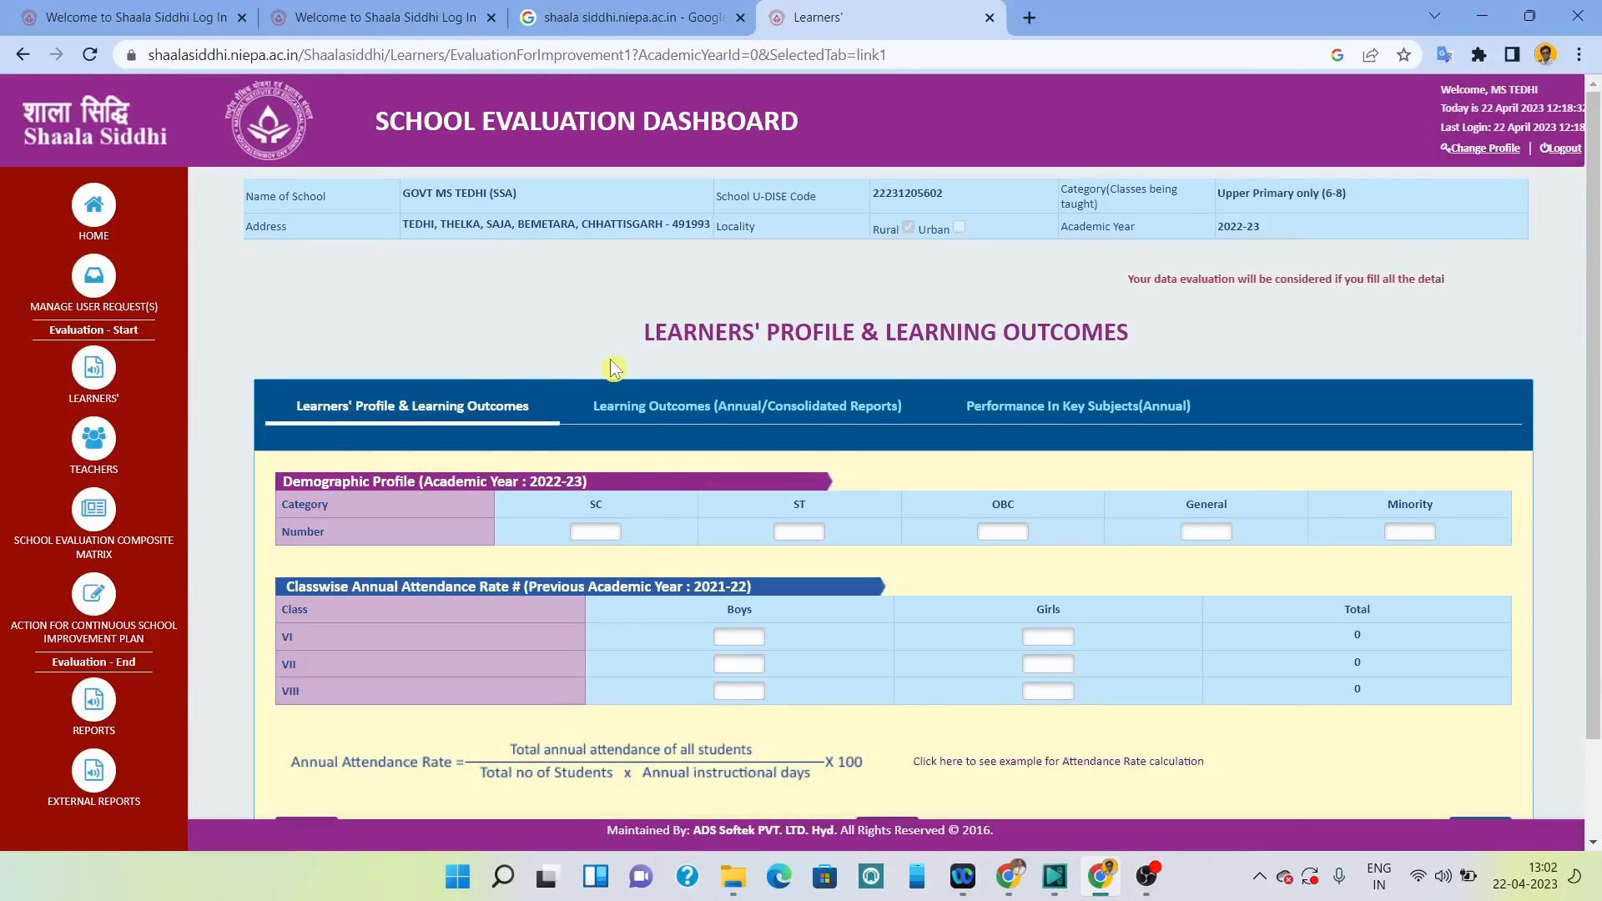
Fill in the demographic numbers and class VI–VIII attendance rates, with class VI at 58.37 for boys and 63.50 for girls, and submit.
scroll(738, 359, "down", 1)
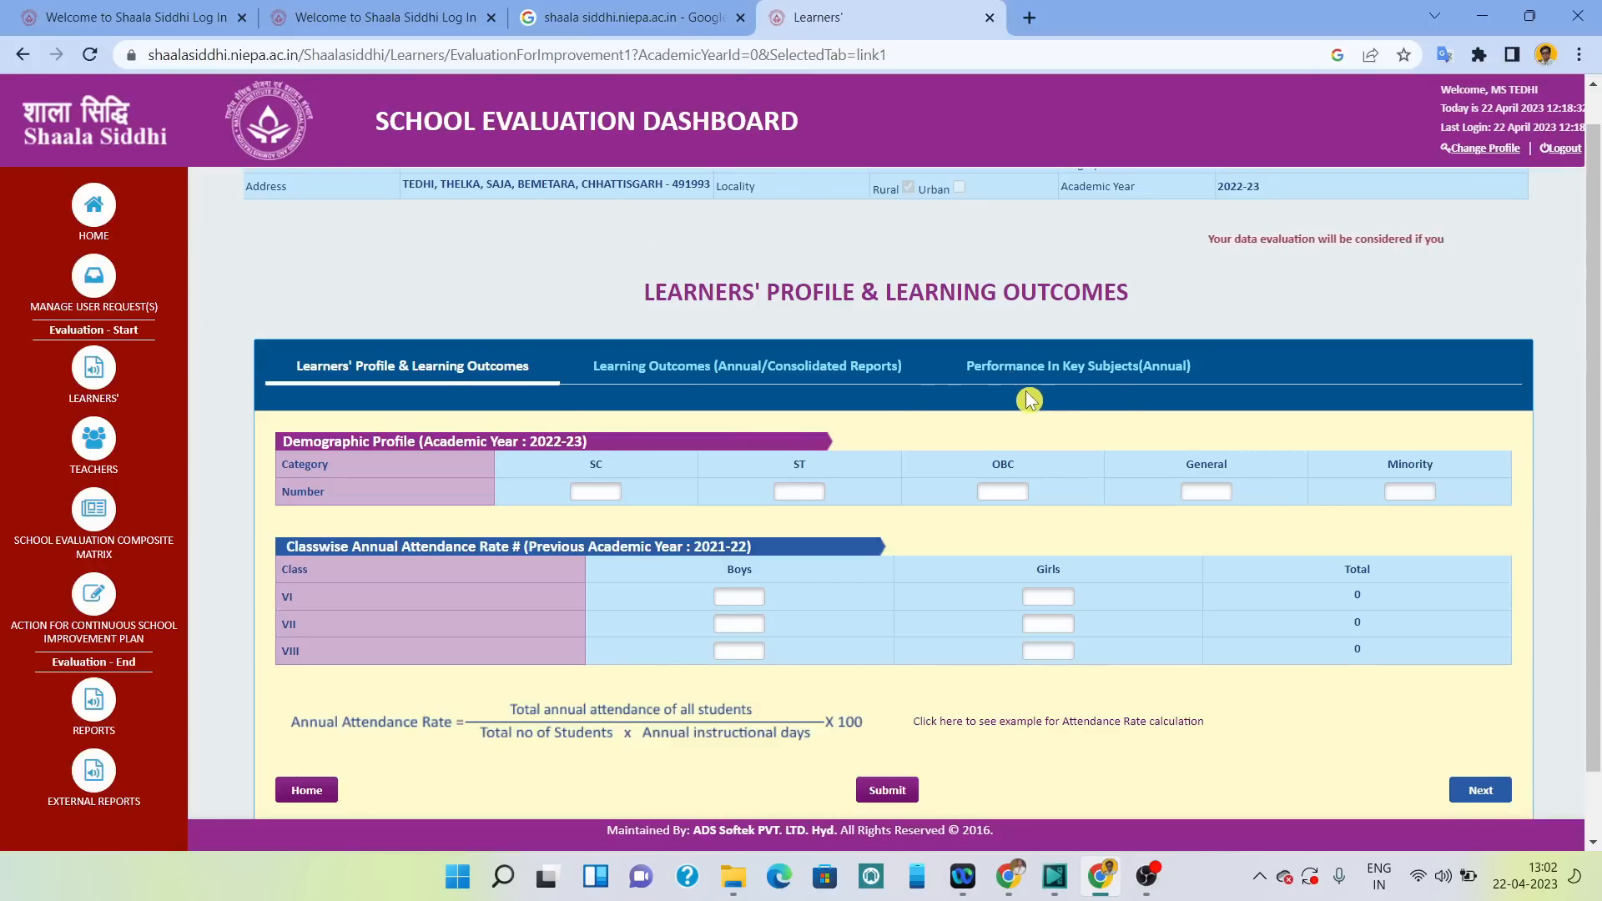
scroll(1032, 392, "down", 1)
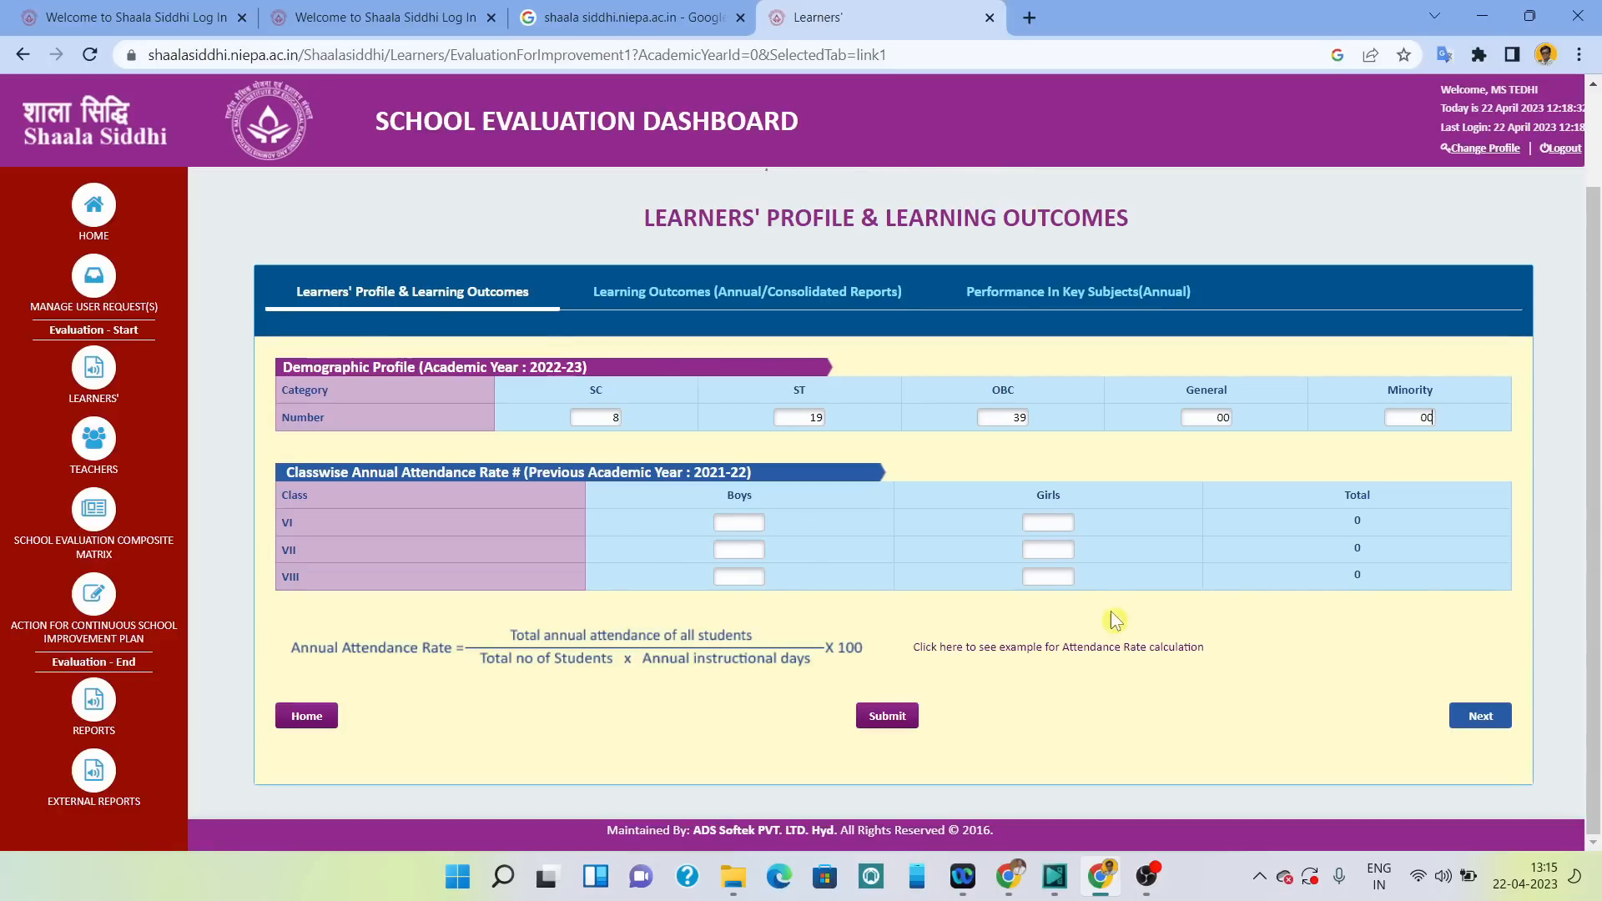
key("Tab")
type("58.37")
key("Tab")
type("63.5")
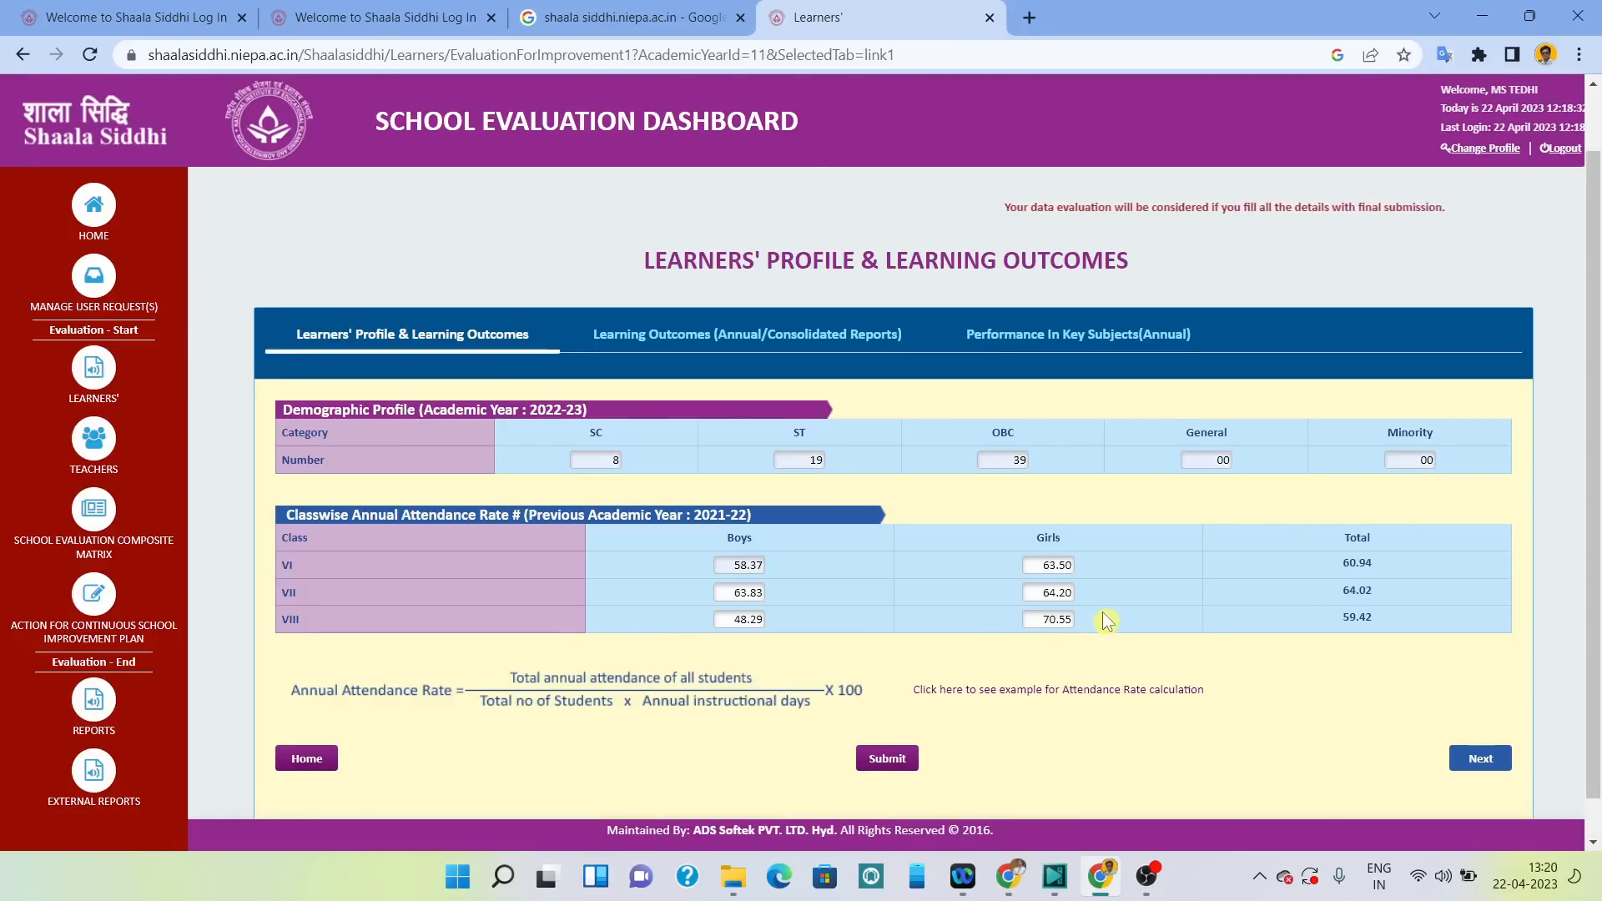
mouse_move(123, 391)
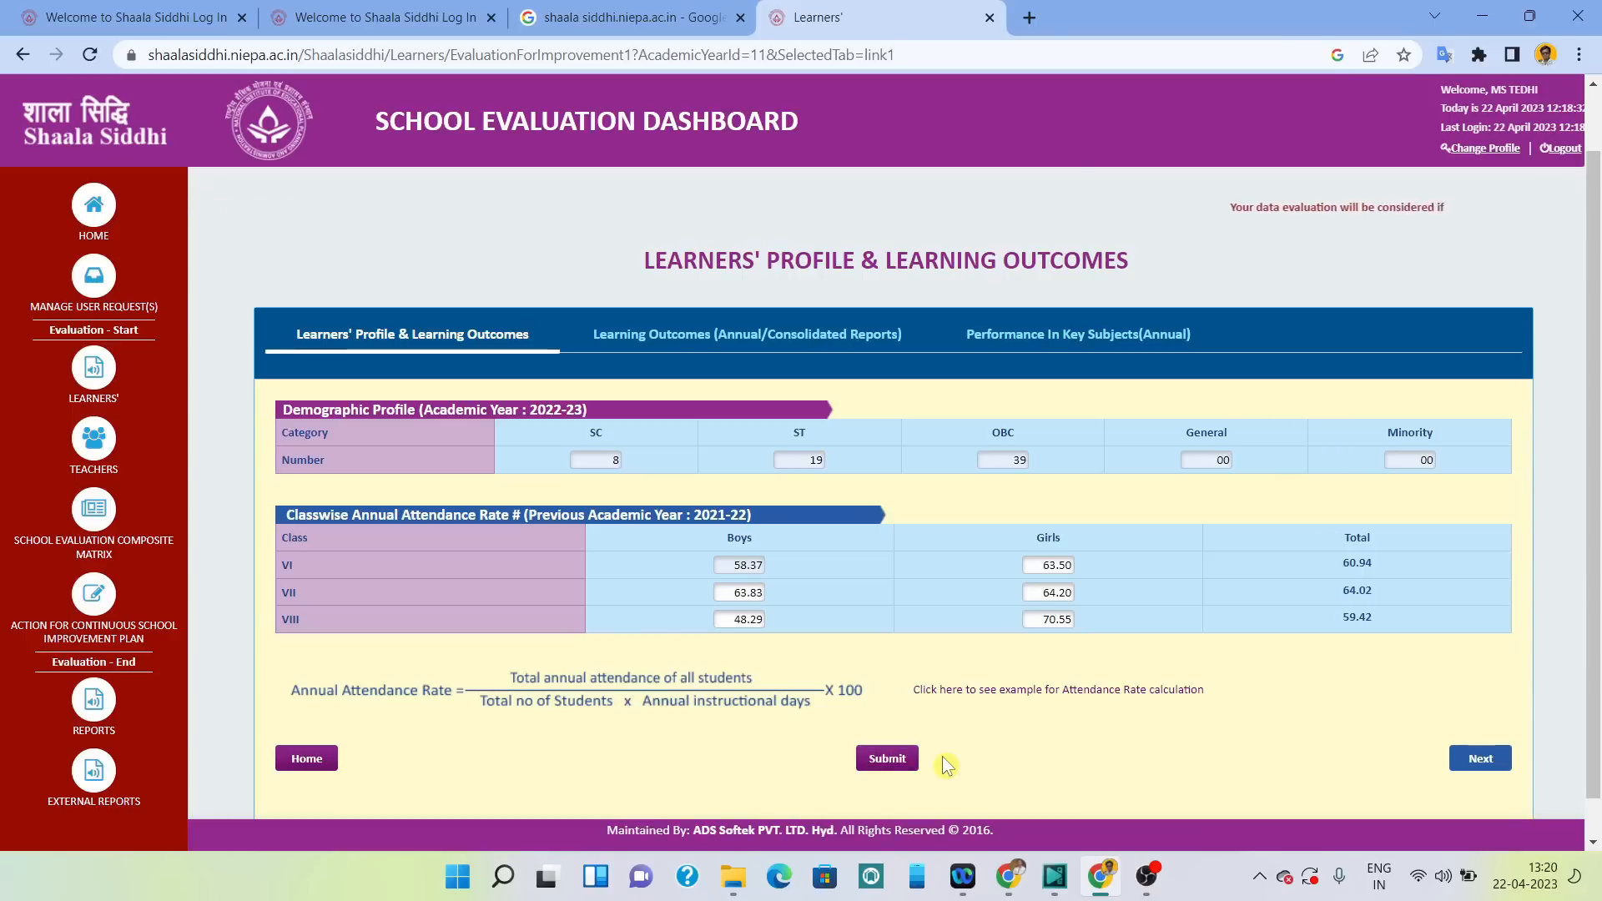
left_click(893, 766)
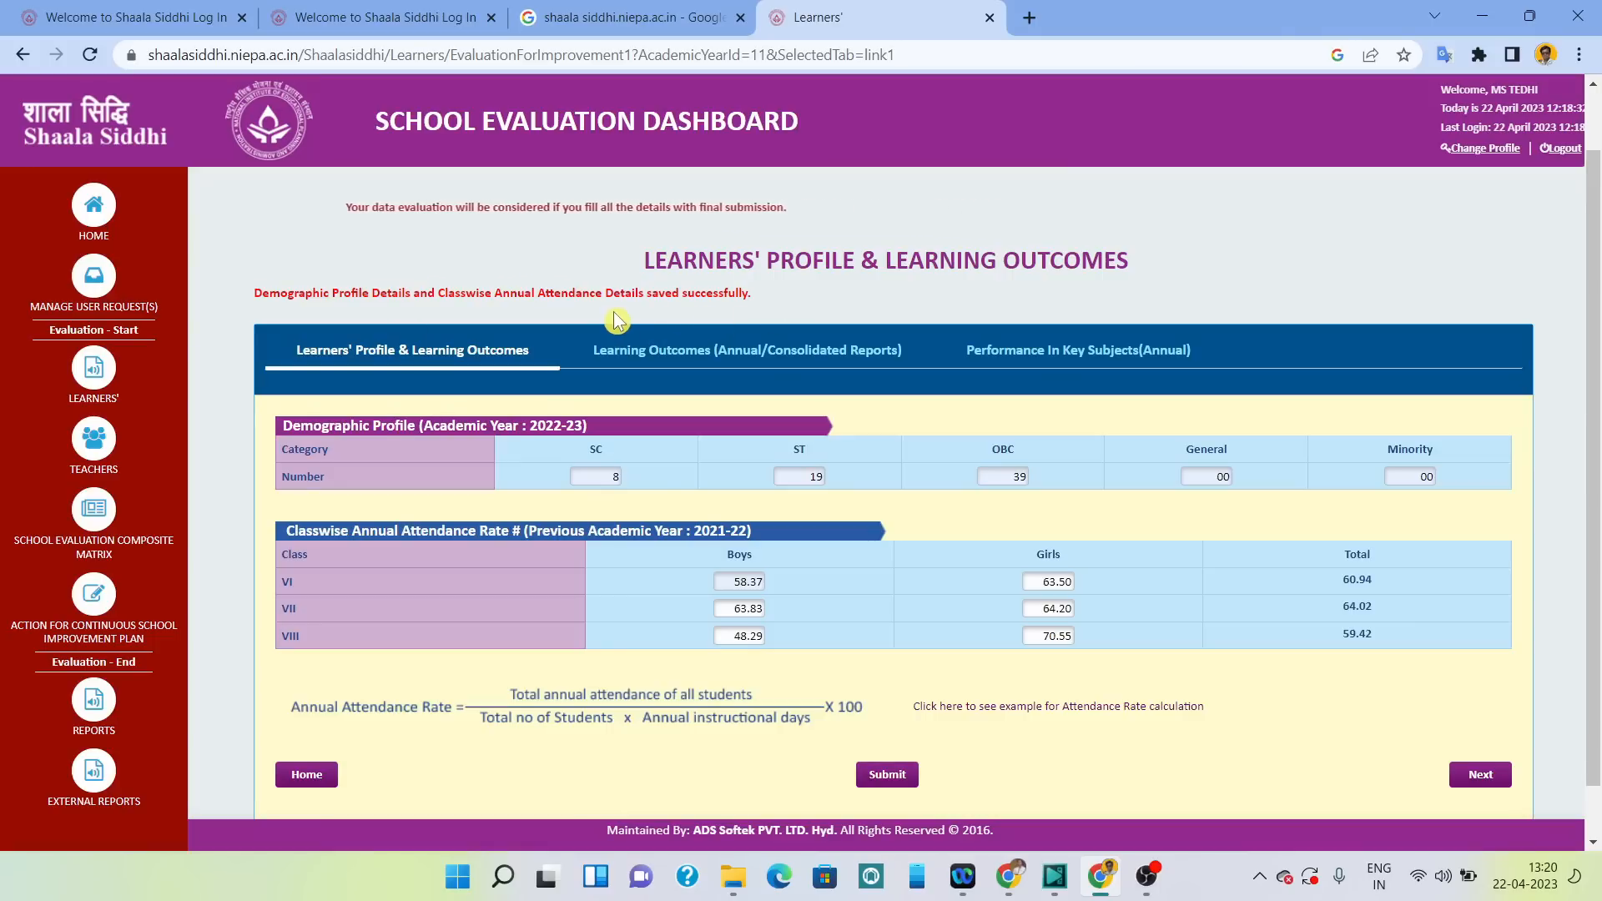
Fill in the annual learning outcomes for classes VI, VII and VIII across all percentage ranges and submit them.
left_click(1486, 775)
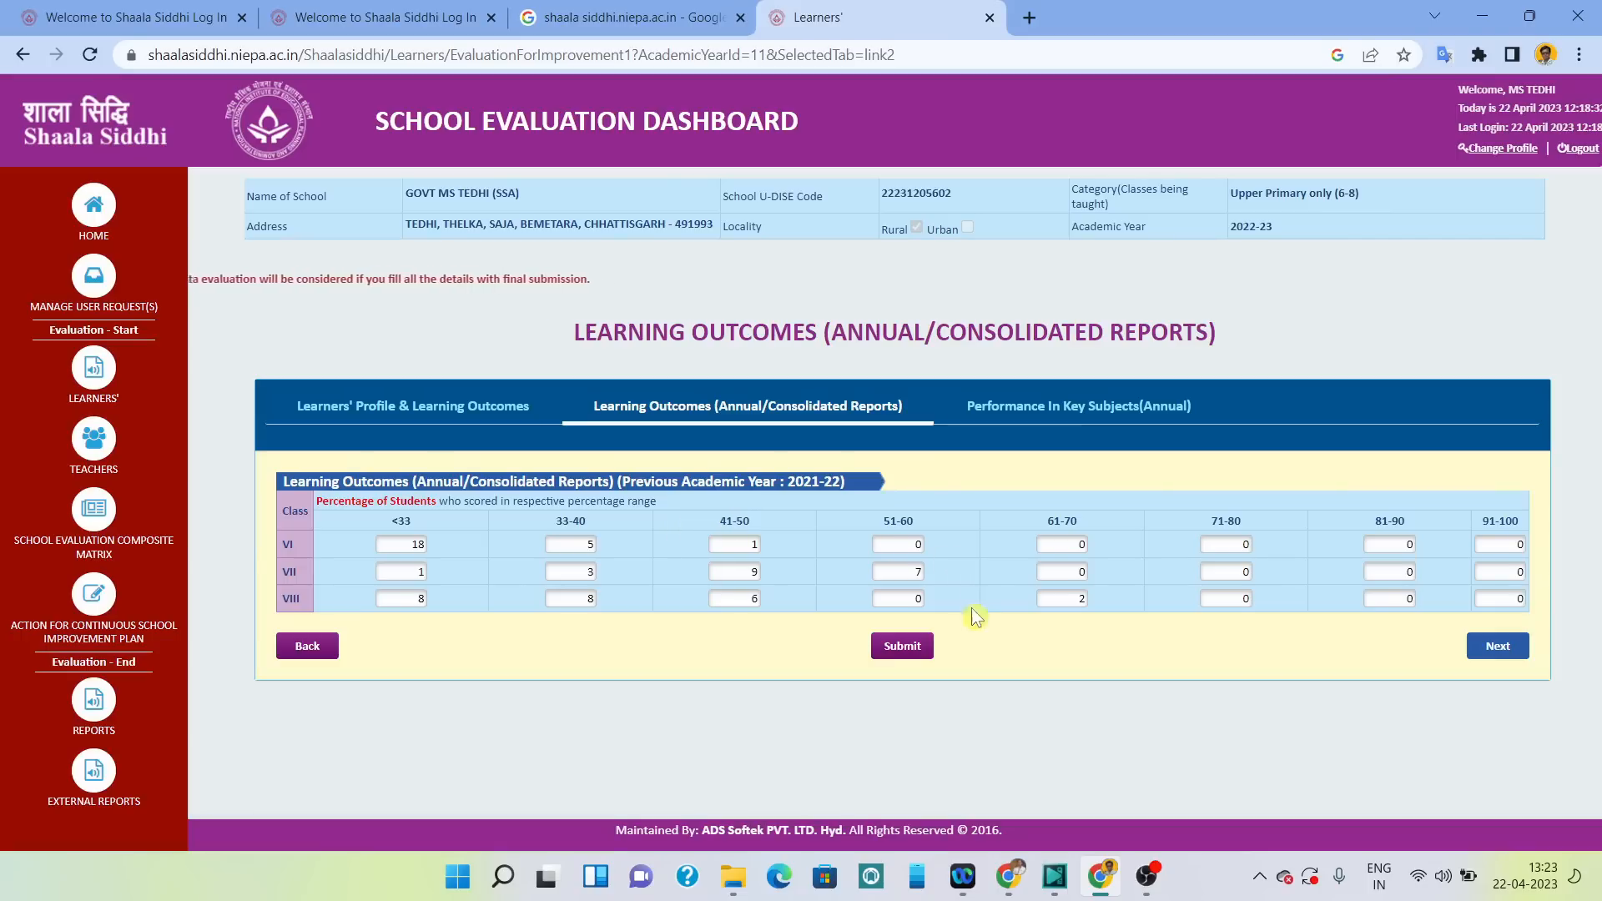
left_click(893, 646)
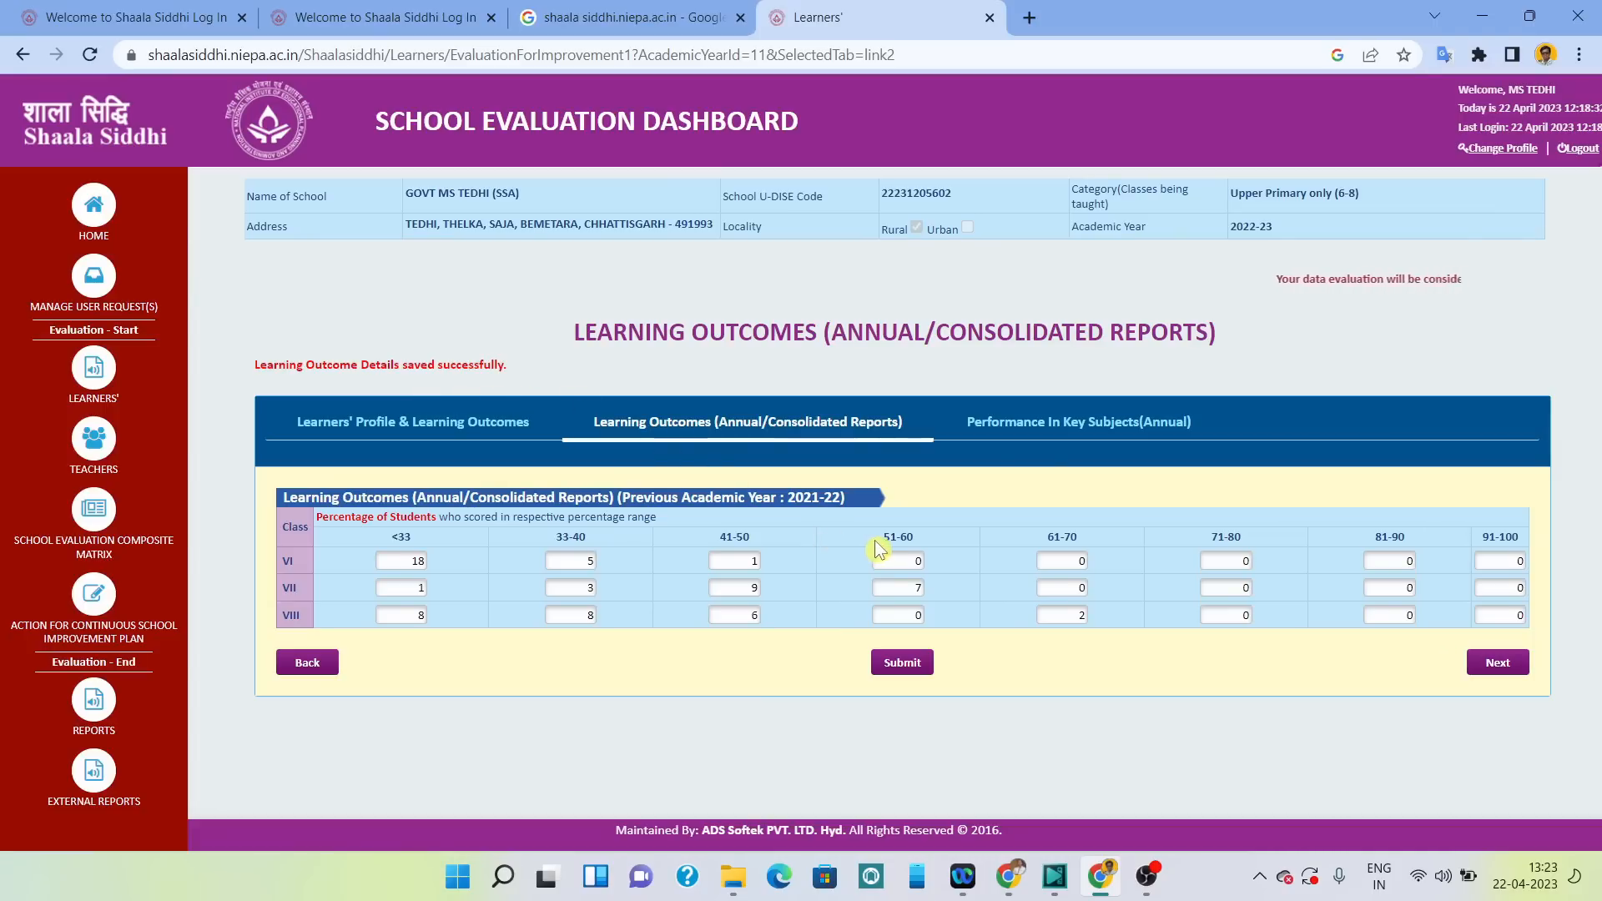
Complete the class VIII key subject performance with 24 students per subject, grade figures A–E and a remark on additional classes, and submit.
left_click(1467, 663)
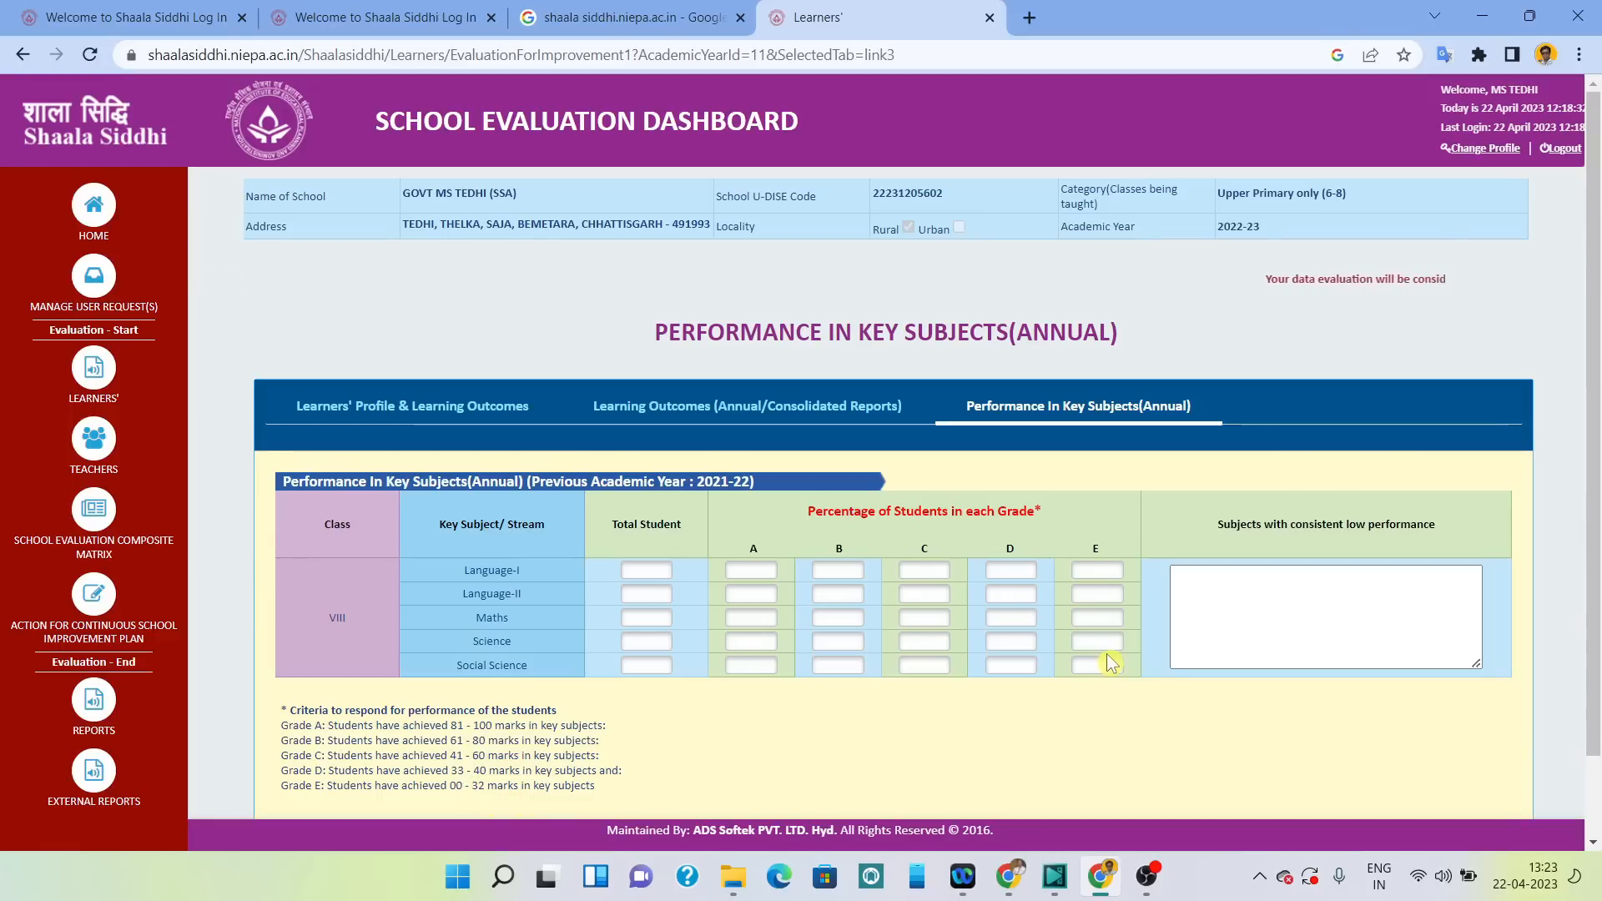
left_click(1254, 613)
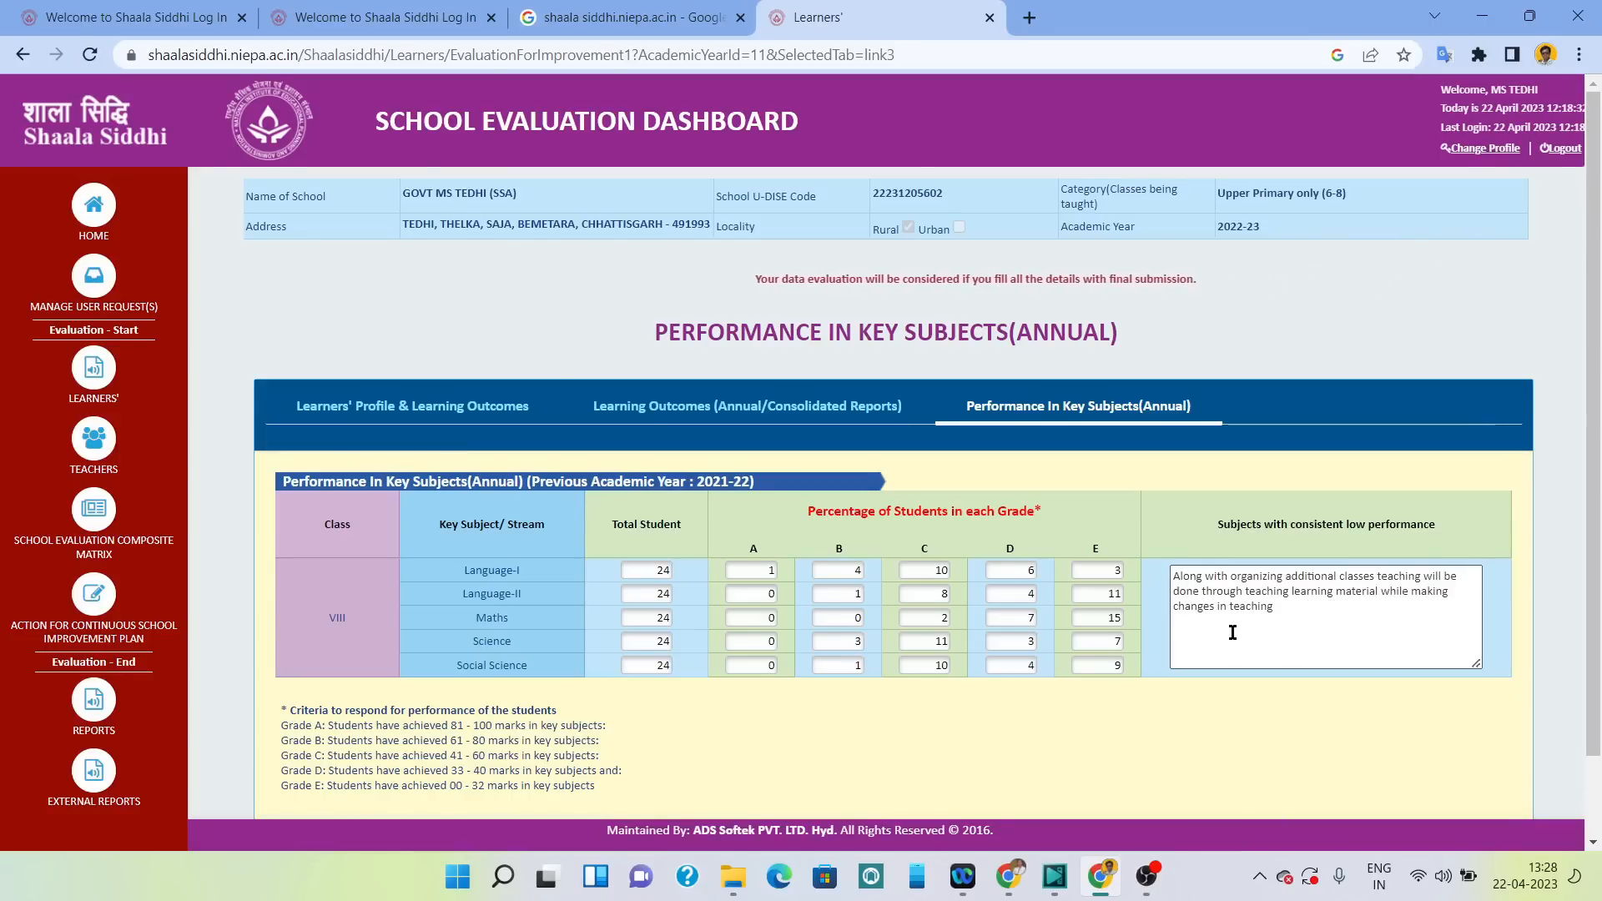
scroll(1050, 673, "down", 1)
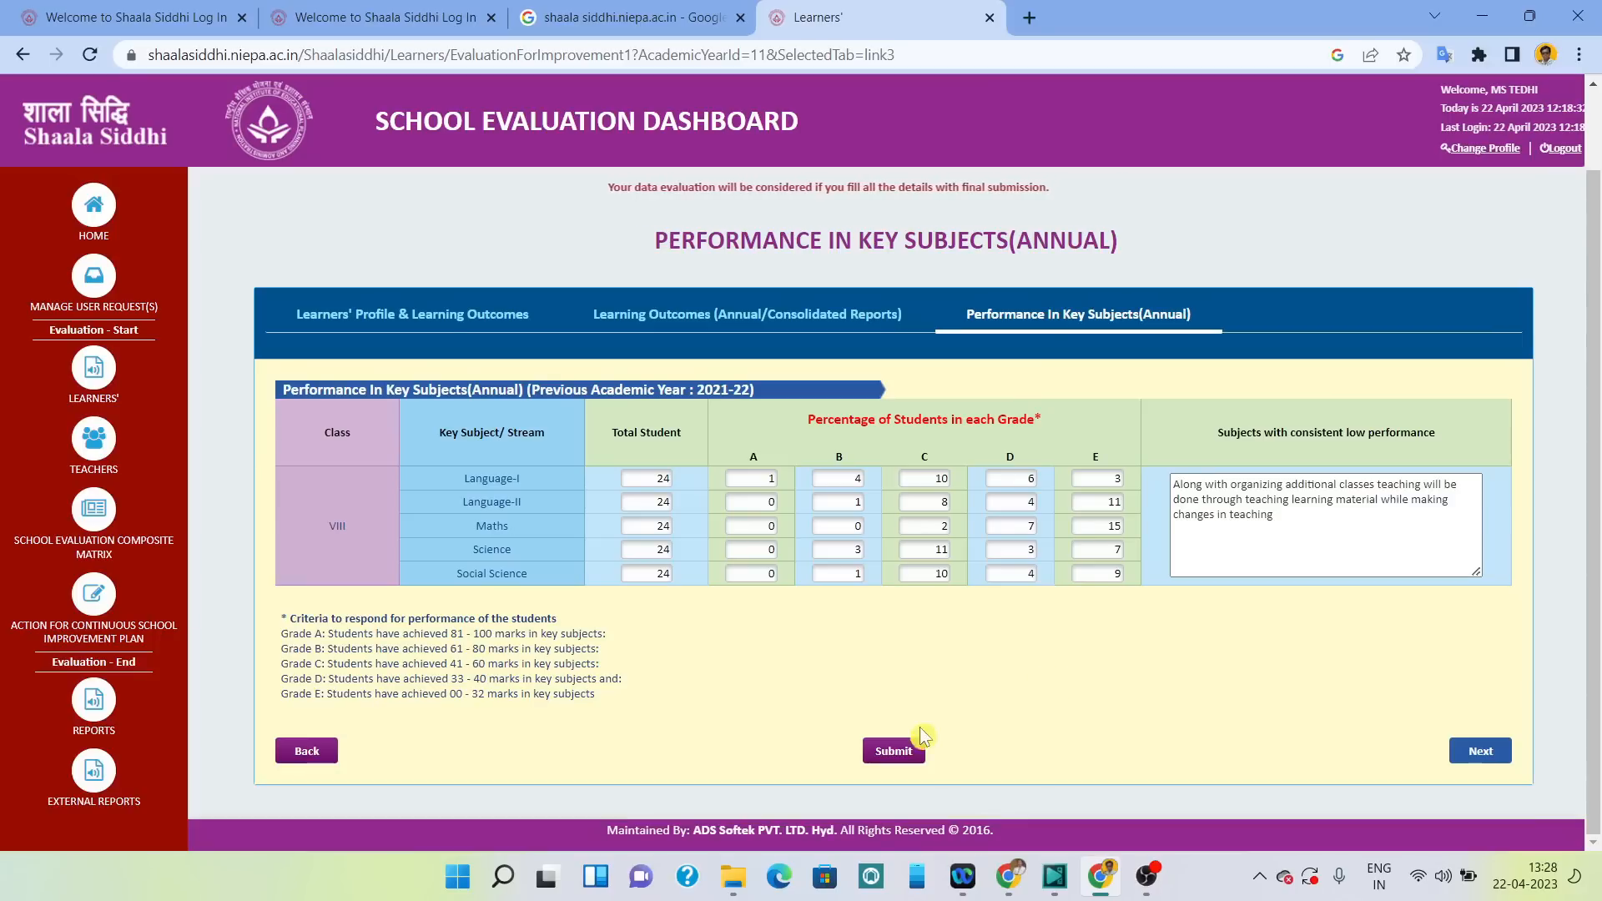
left_click(901, 751)
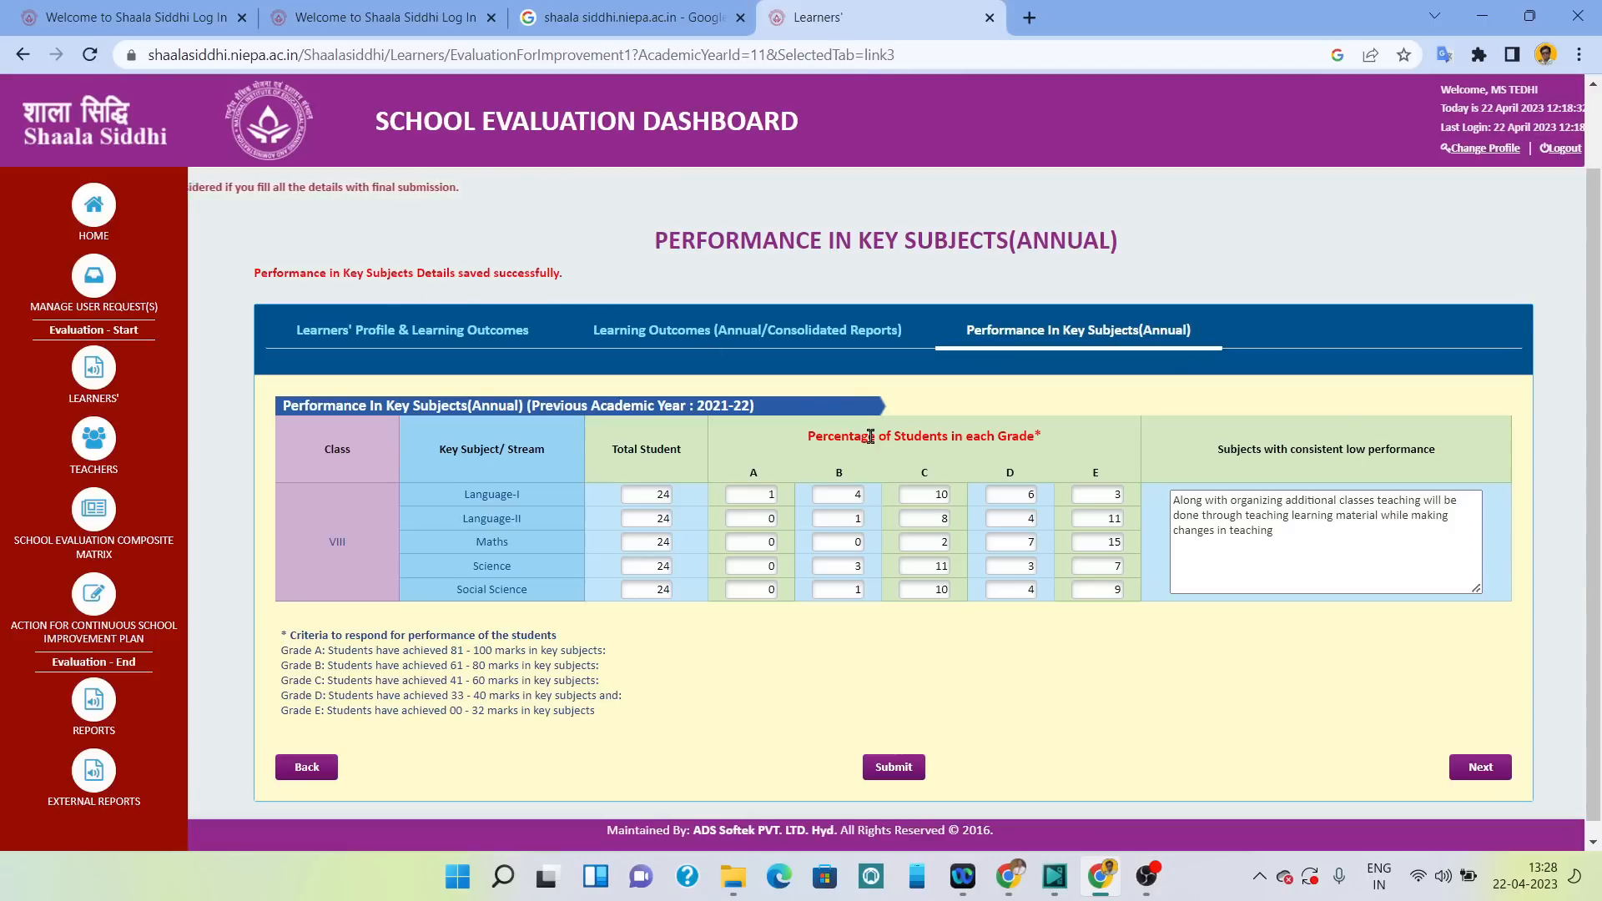
In the teachers' profile, enter 3 trained and 0 untrained male teachers, 0 trained and 0 untrained female teachers, and submit.
left_click(1474, 776)
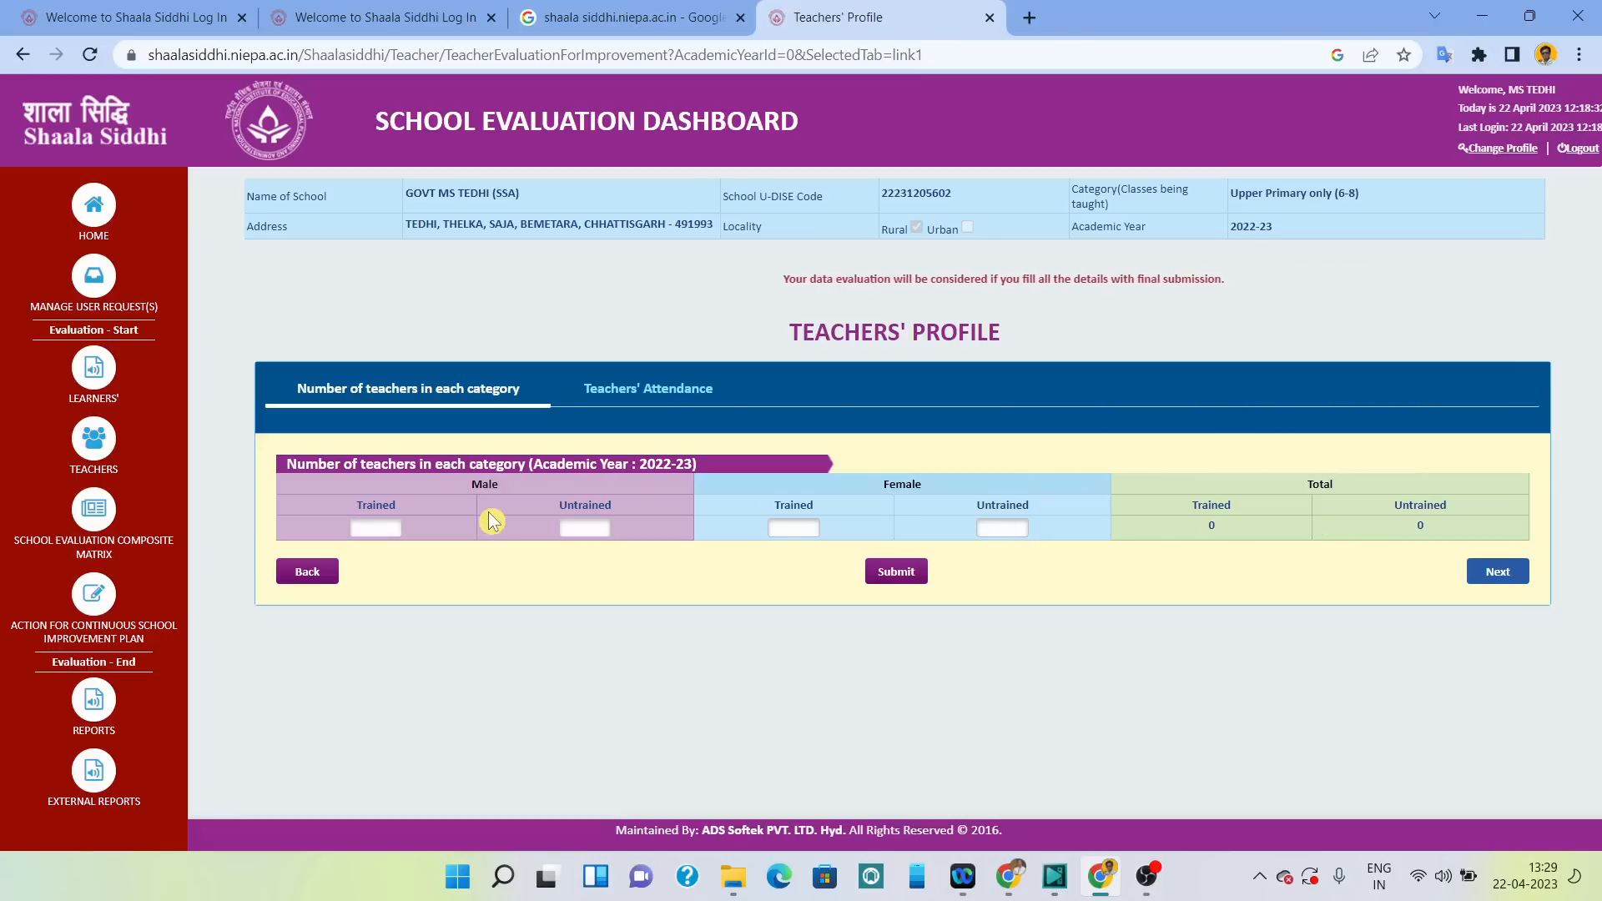
left_click(382, 526)
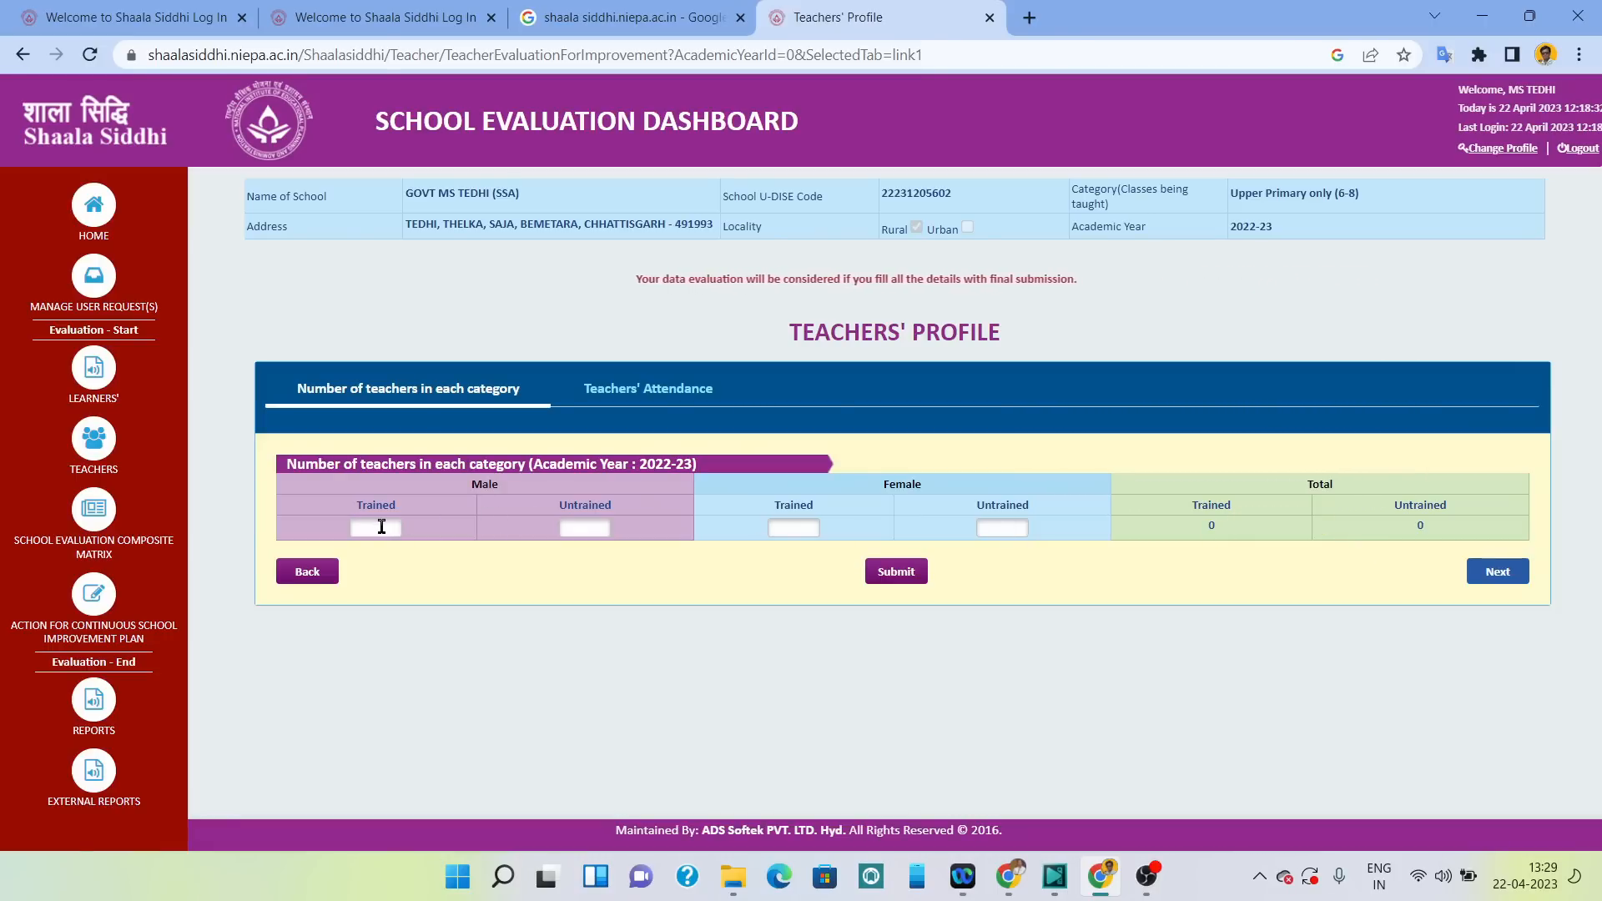
type("3")
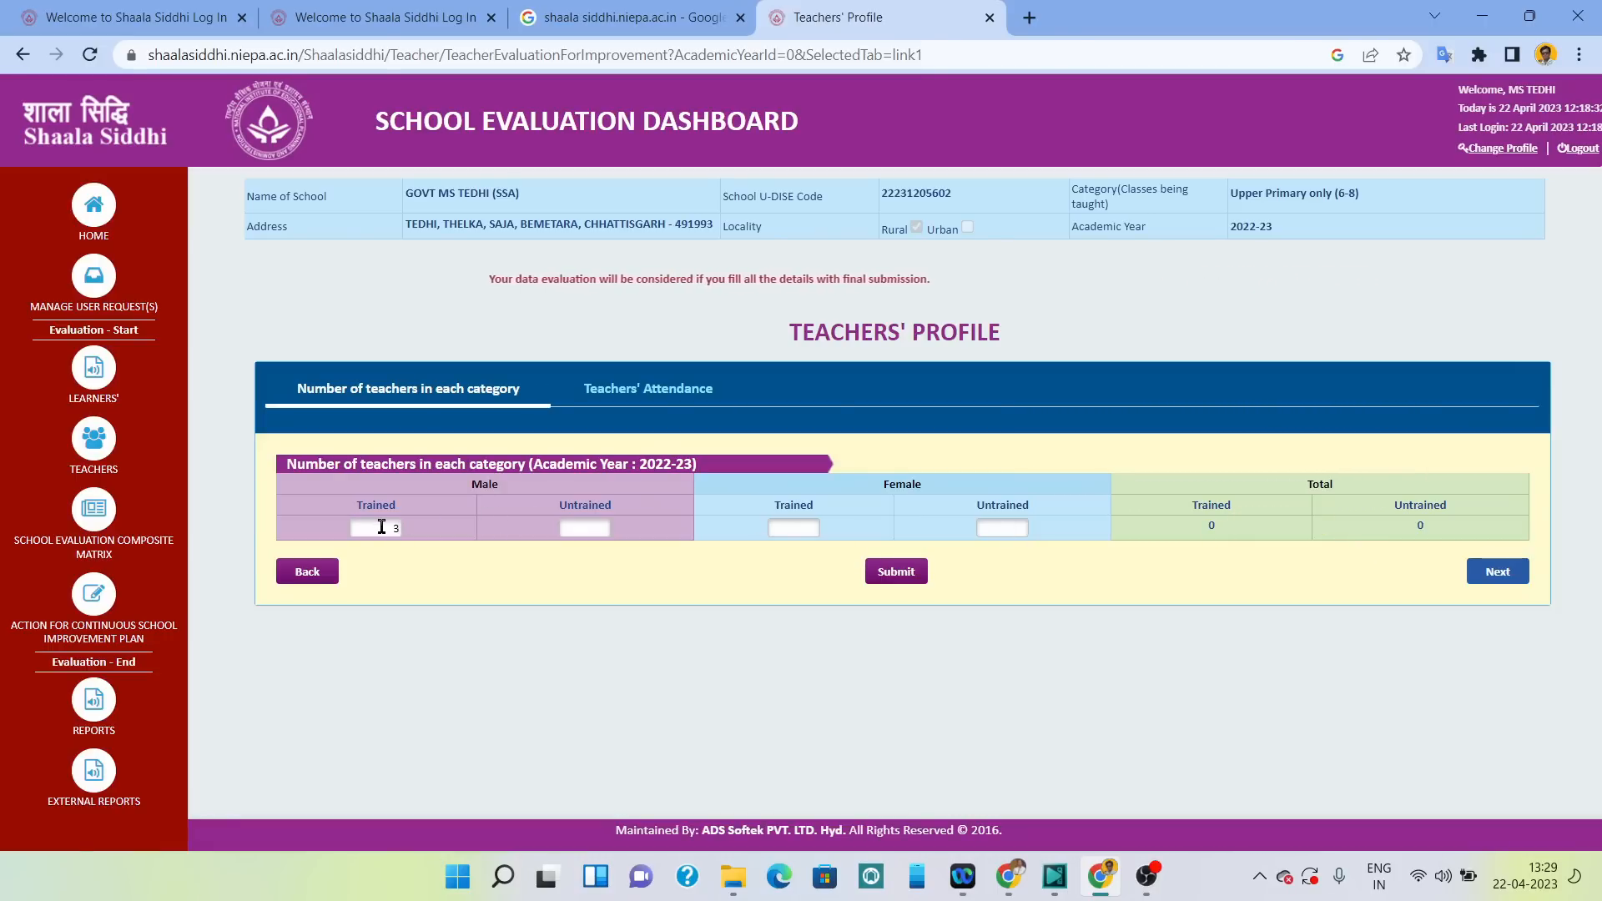
left_click(574, 527)
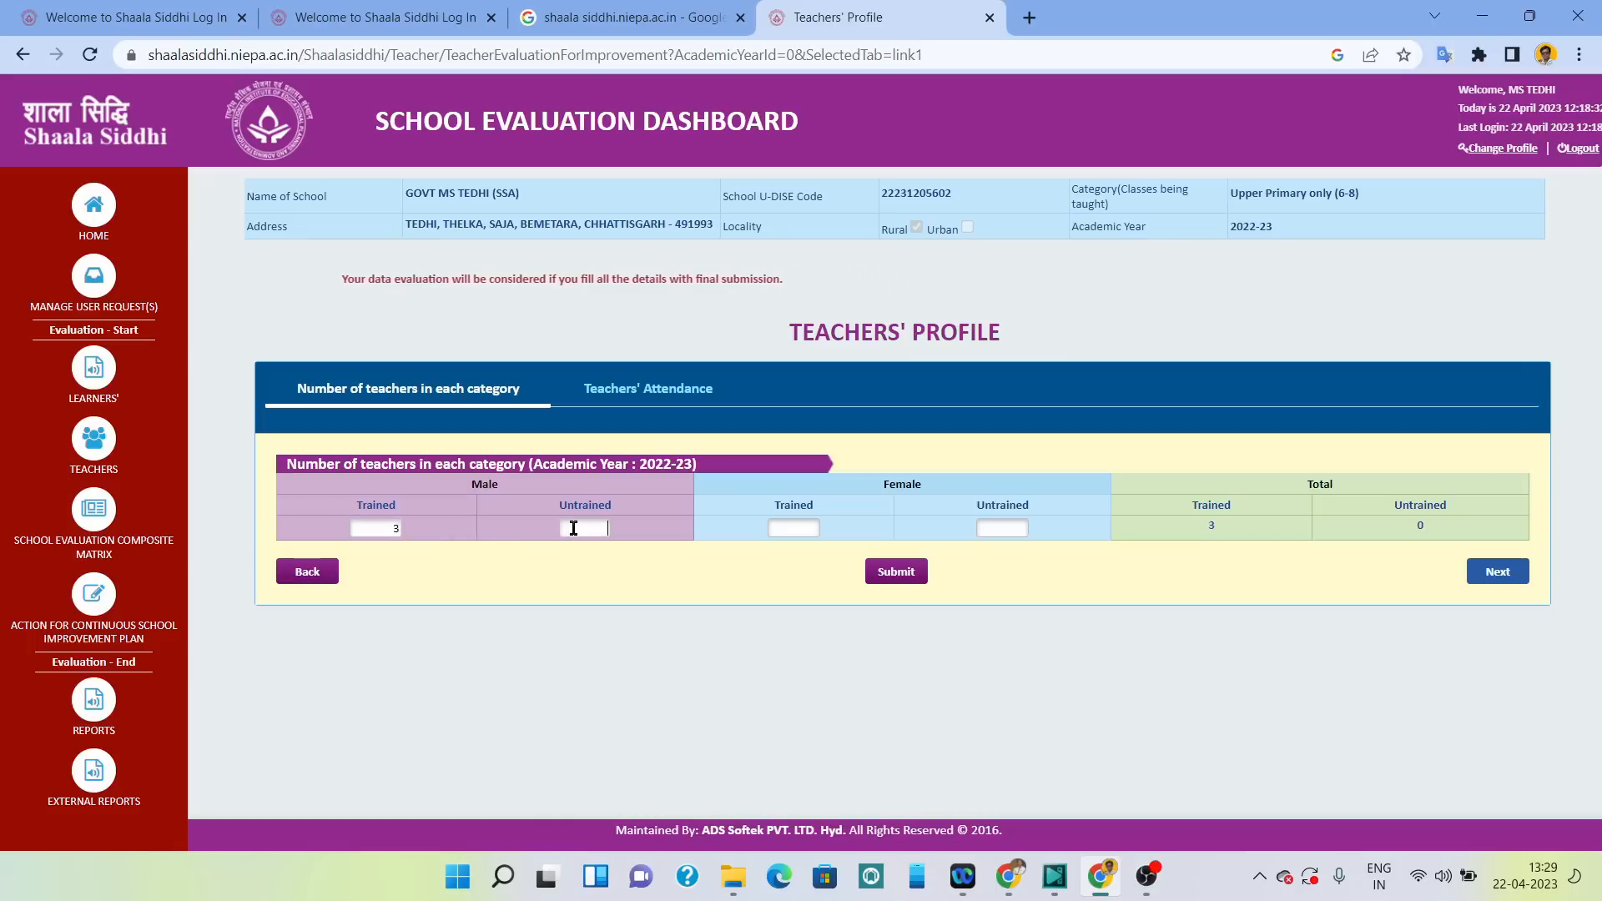
type("0")
left_click(787, 524)
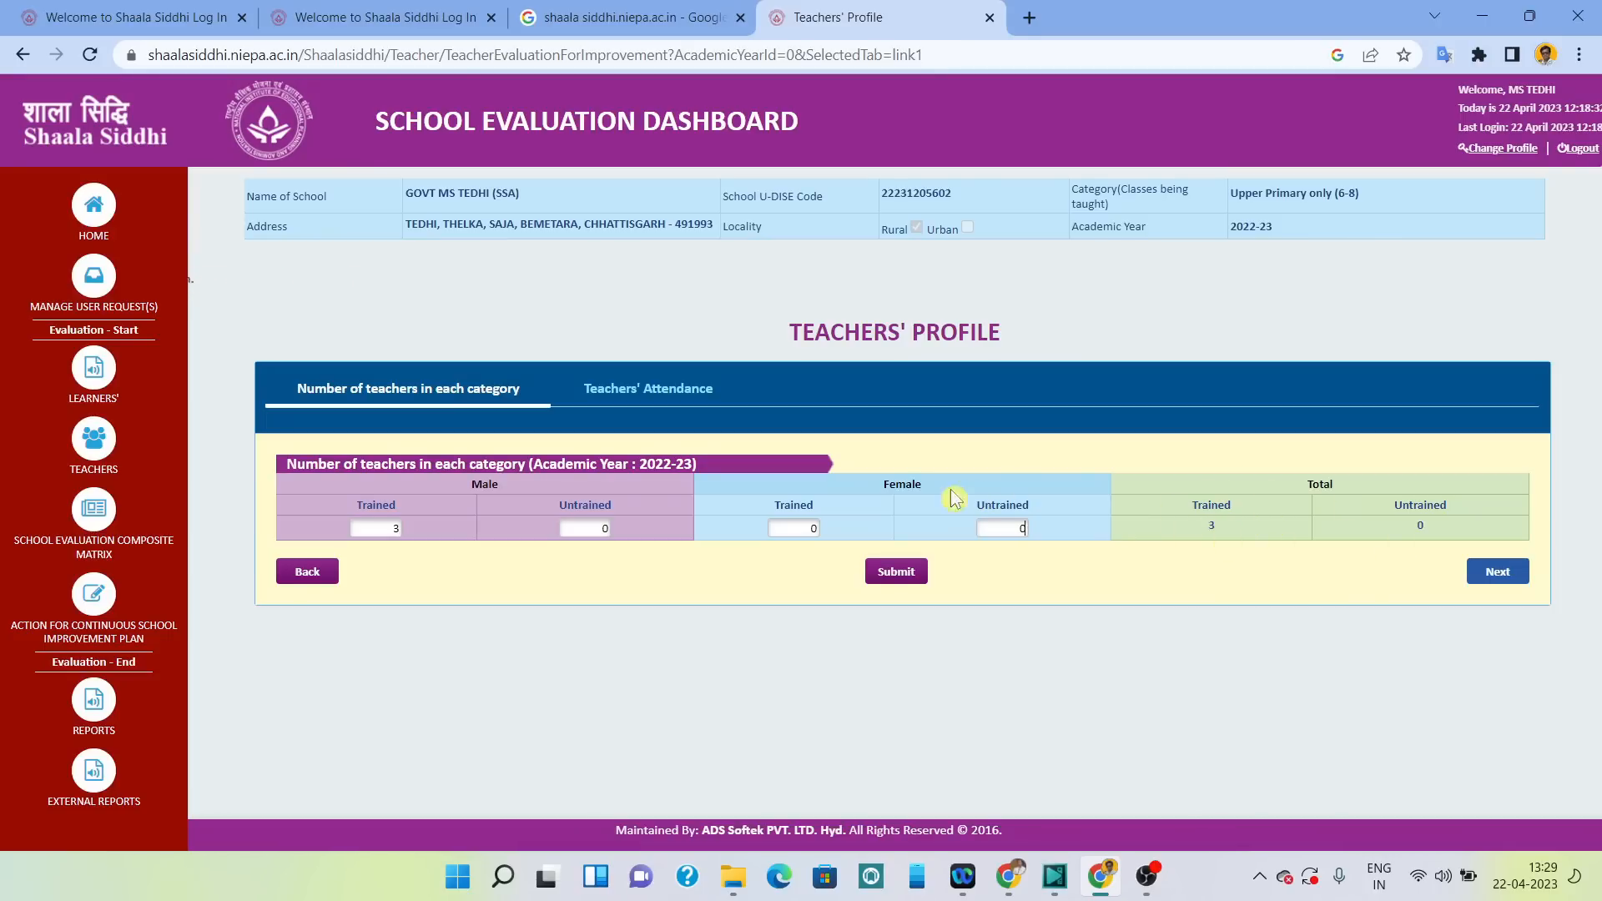
left_click(911, 584)
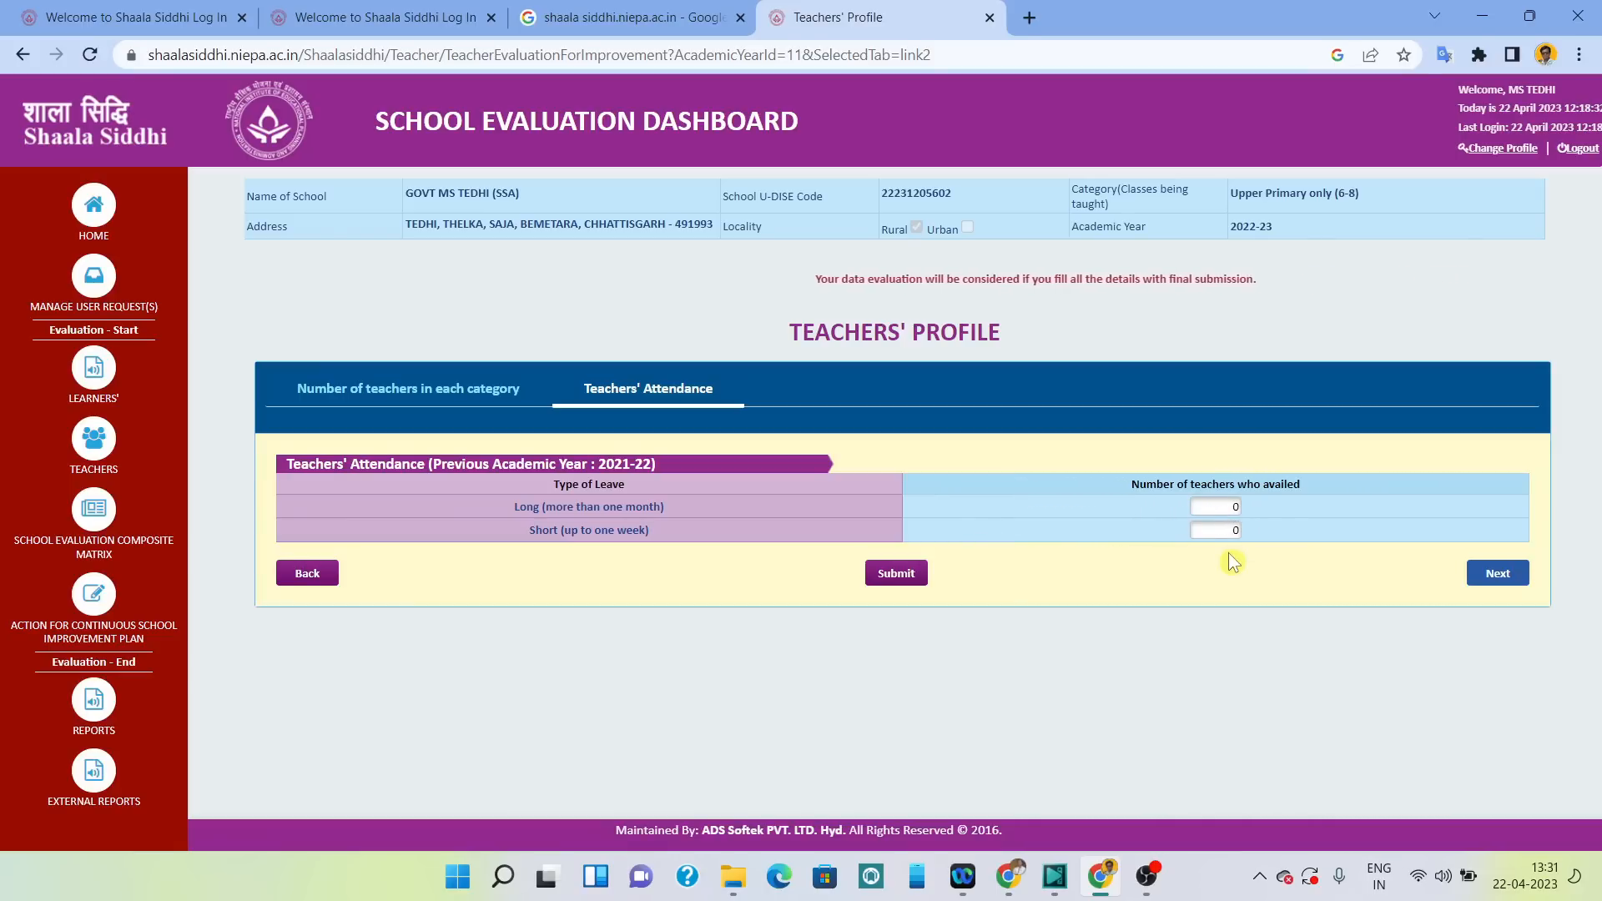
Submit the teachers' attendance with 0 for long and short leave, and continue to the Domain I composite matrix.
left_click(906, 573)
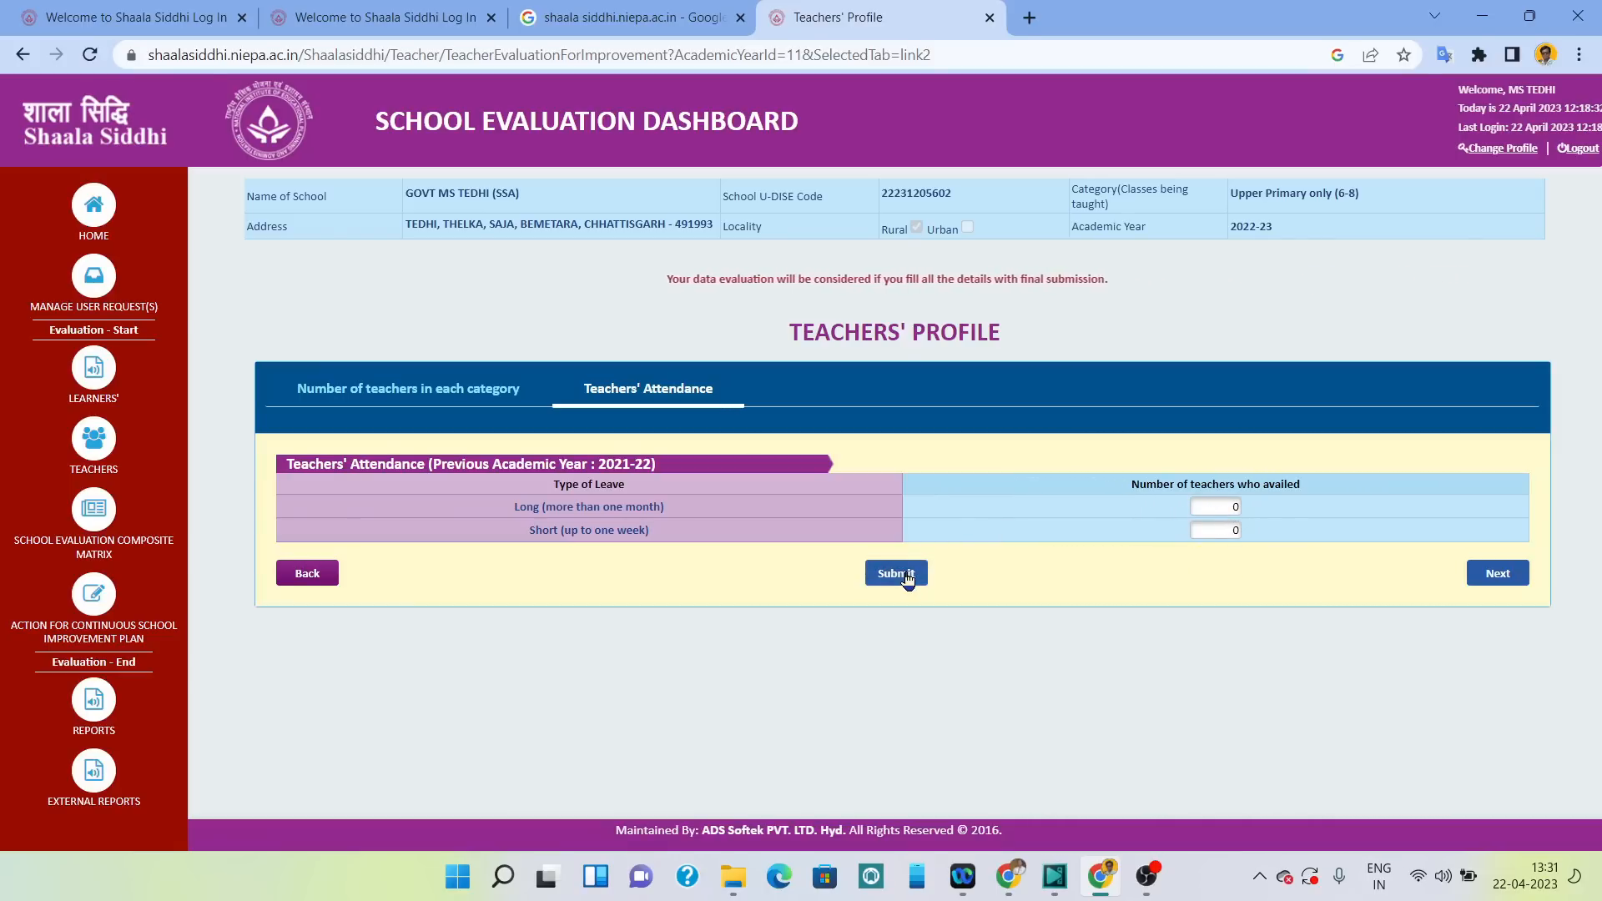
mouse_move(222, 418)
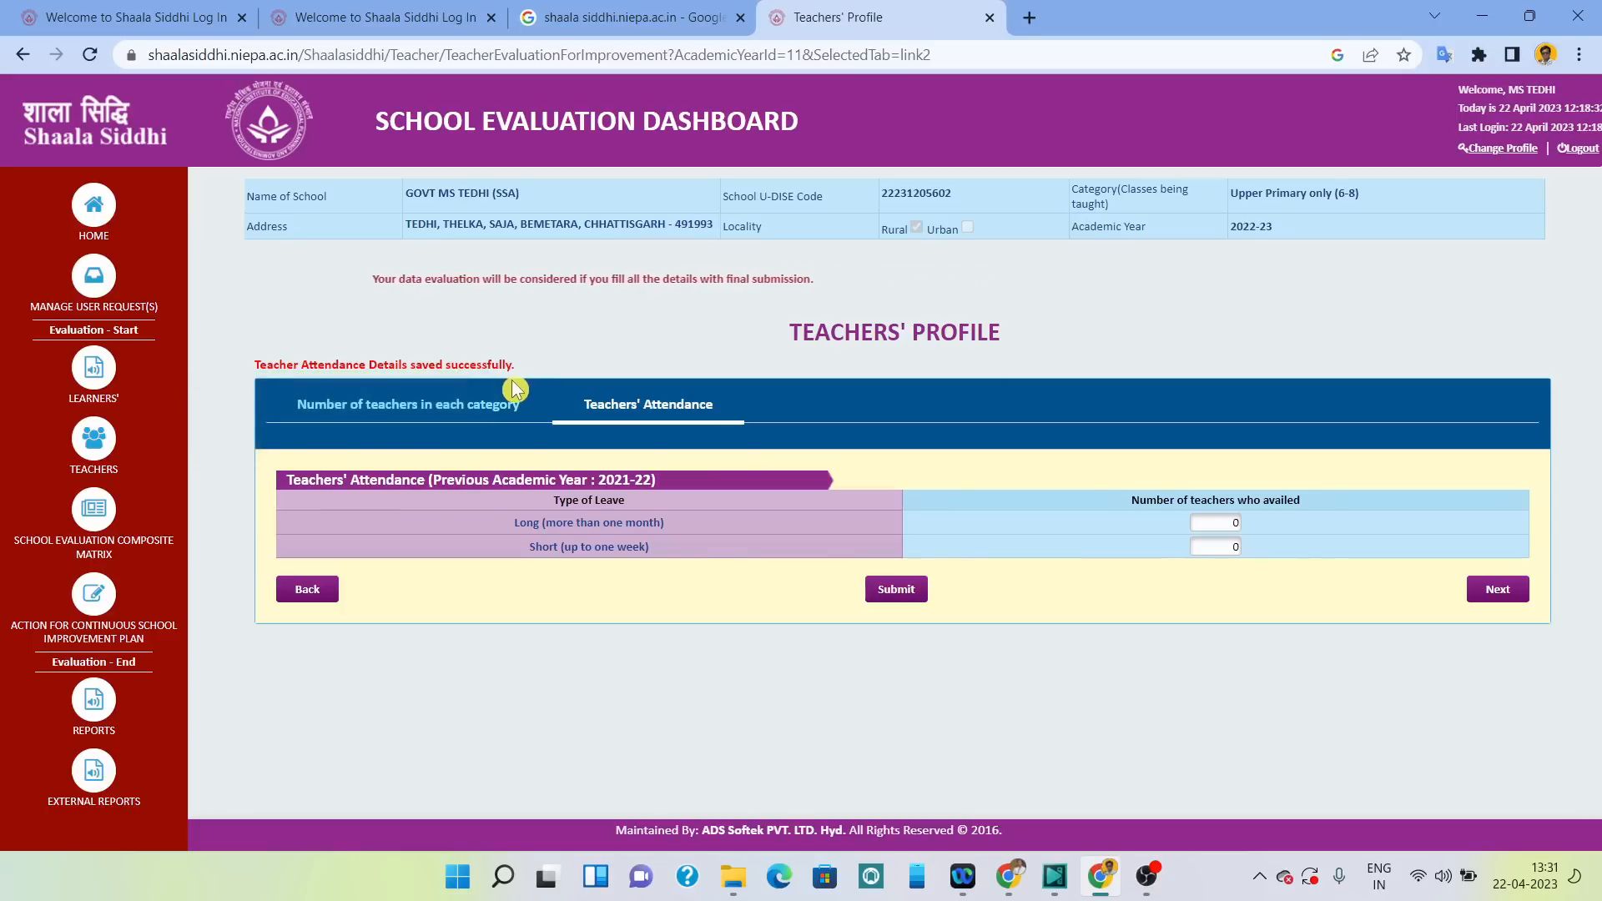
mouse_move(120, 392)
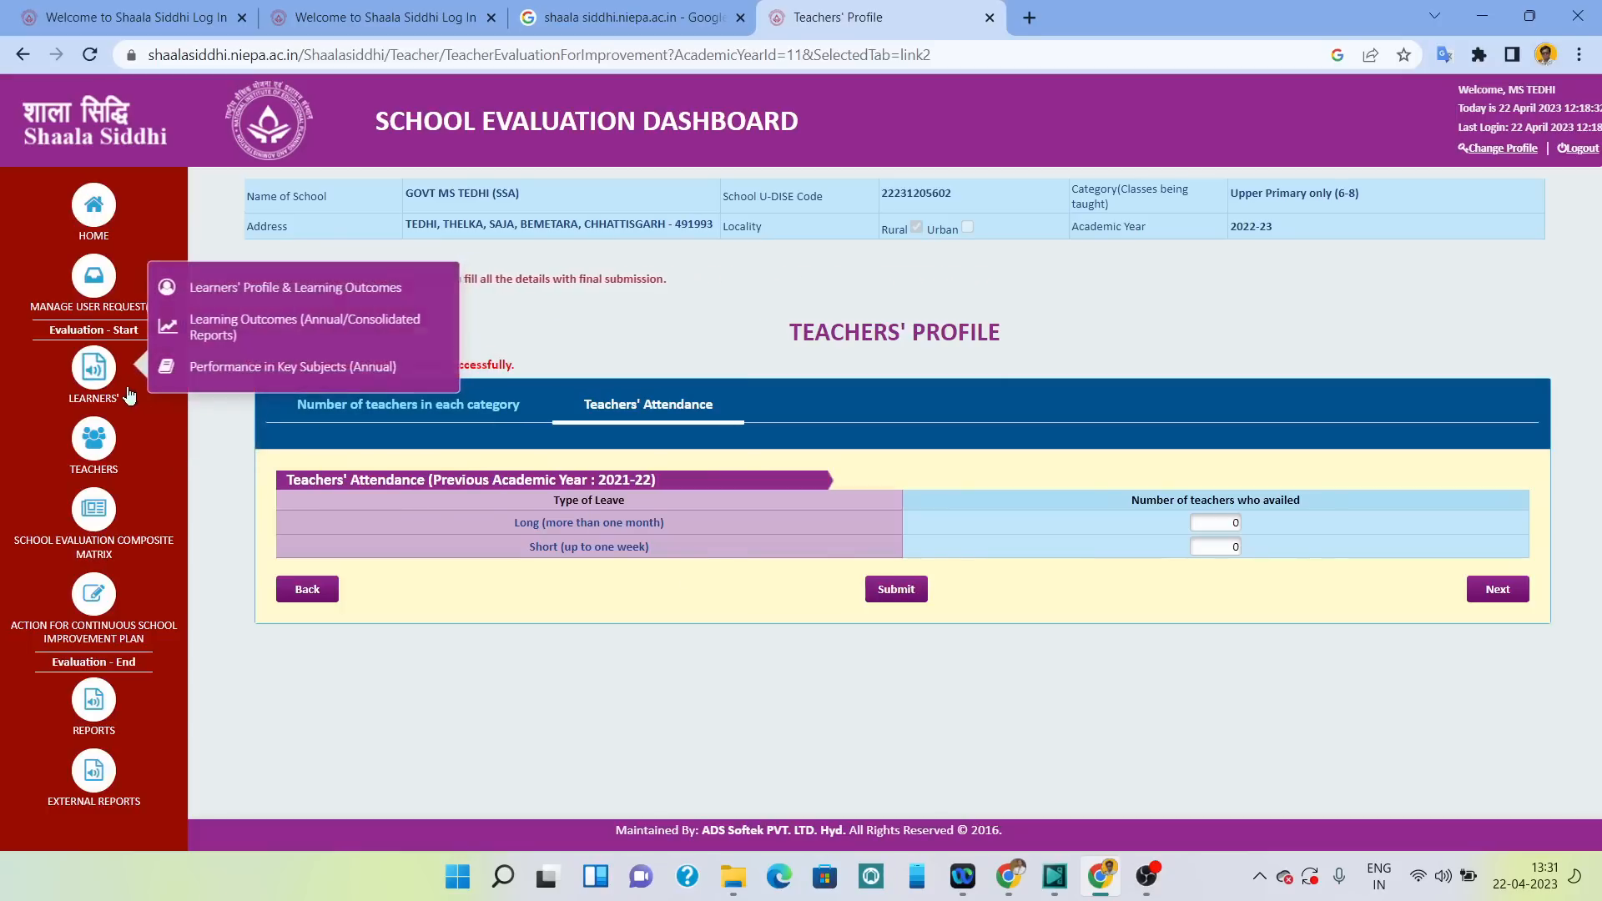
mouse_move(115, 438)
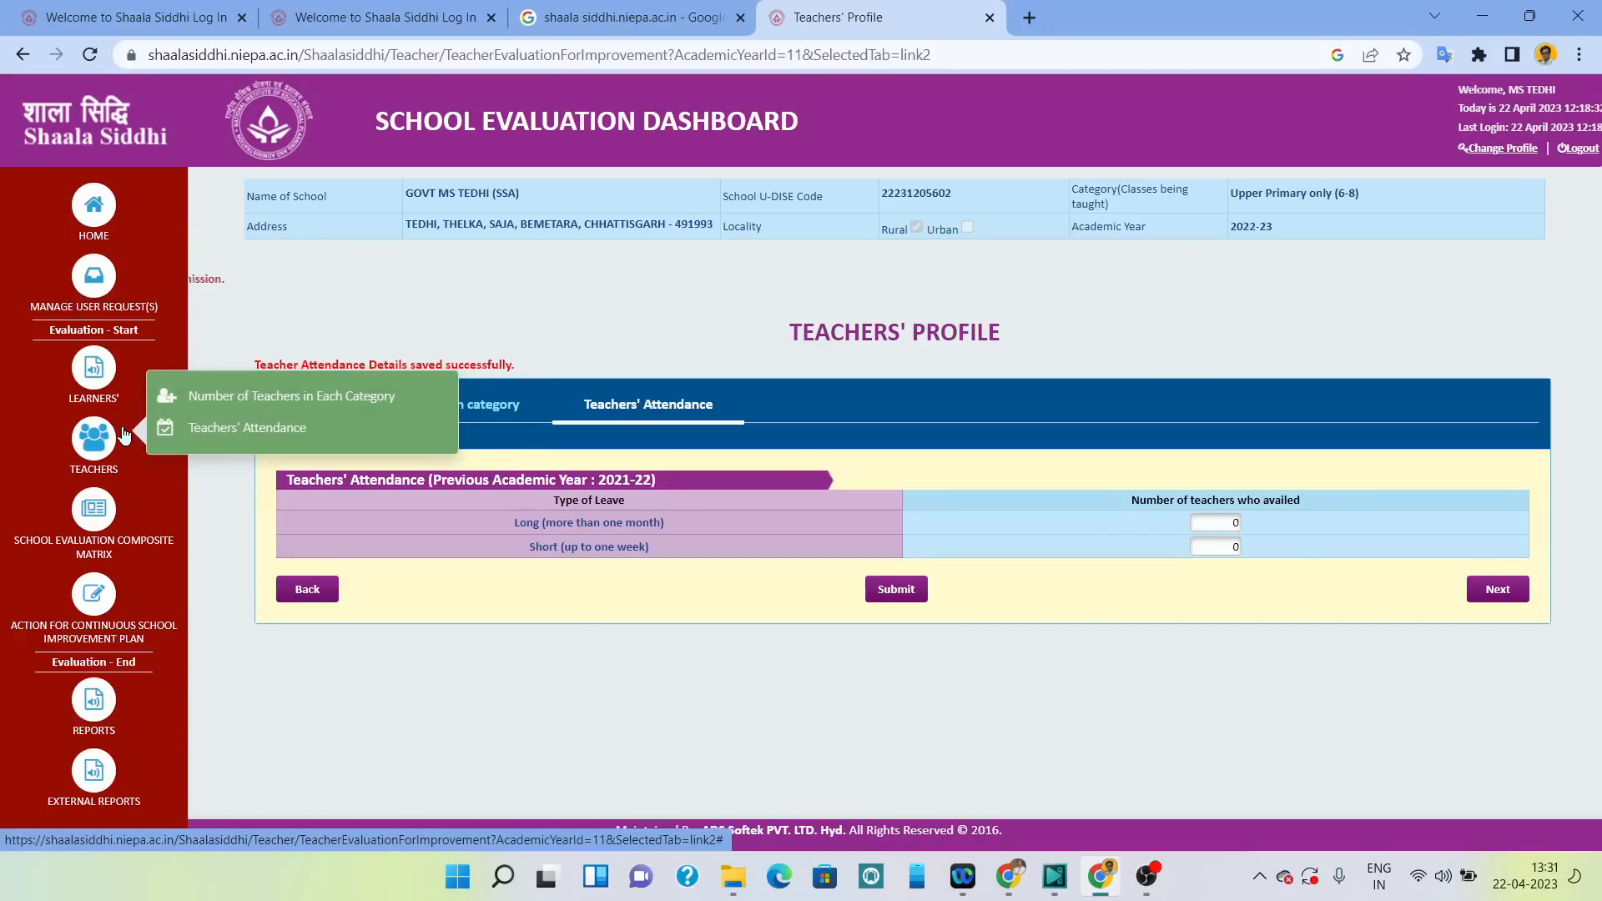
mouse_move(71, 525)
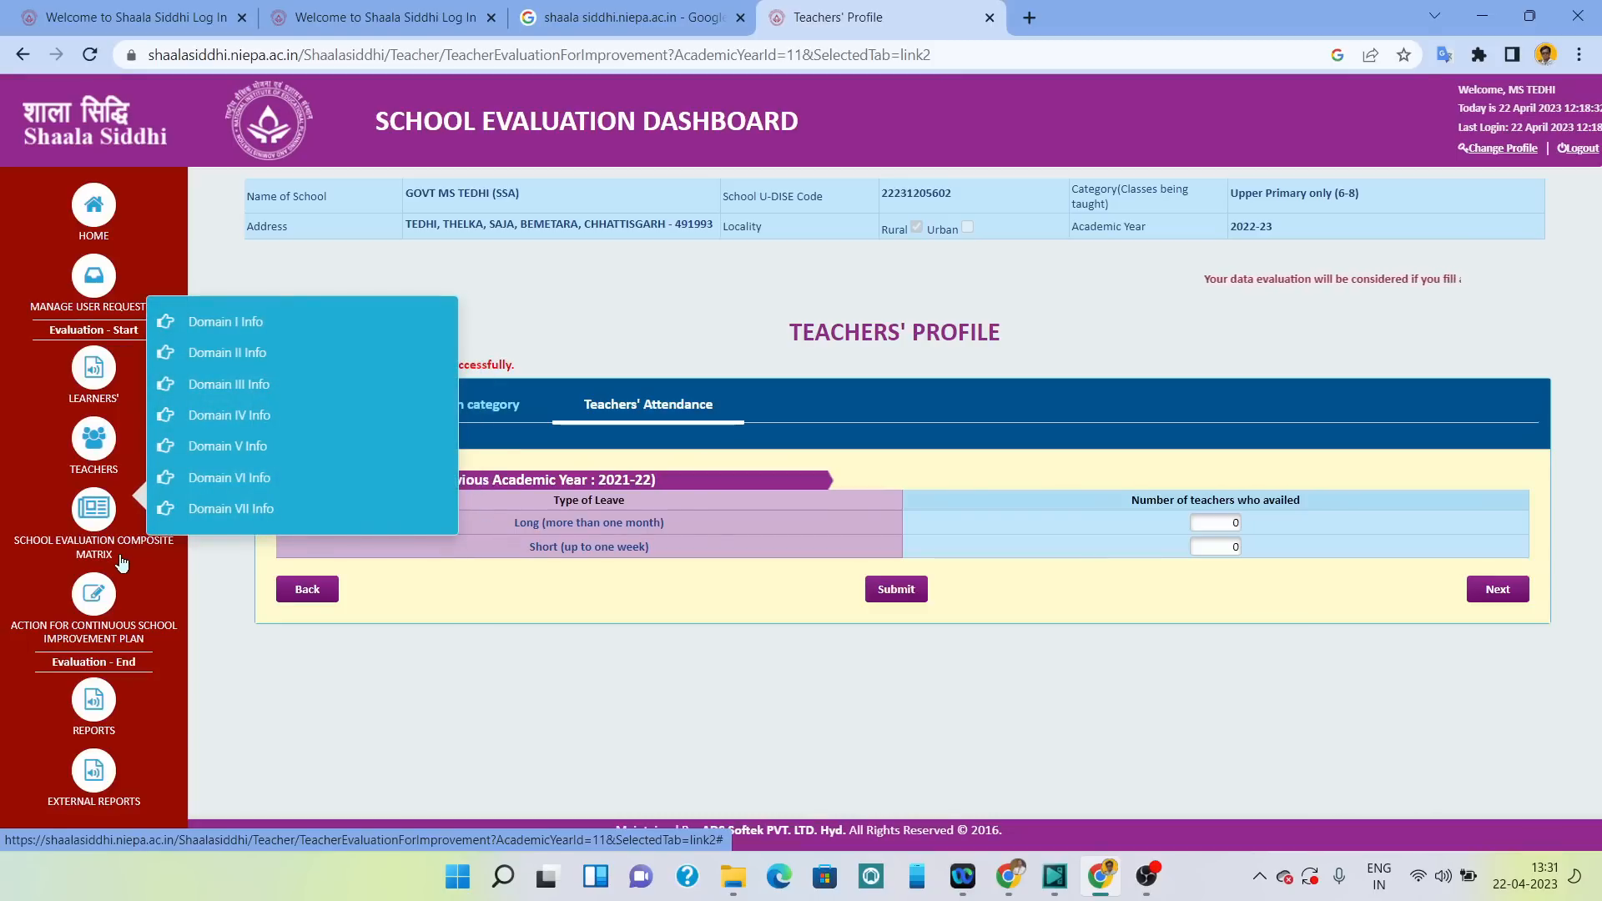
left_click(1496, 590)
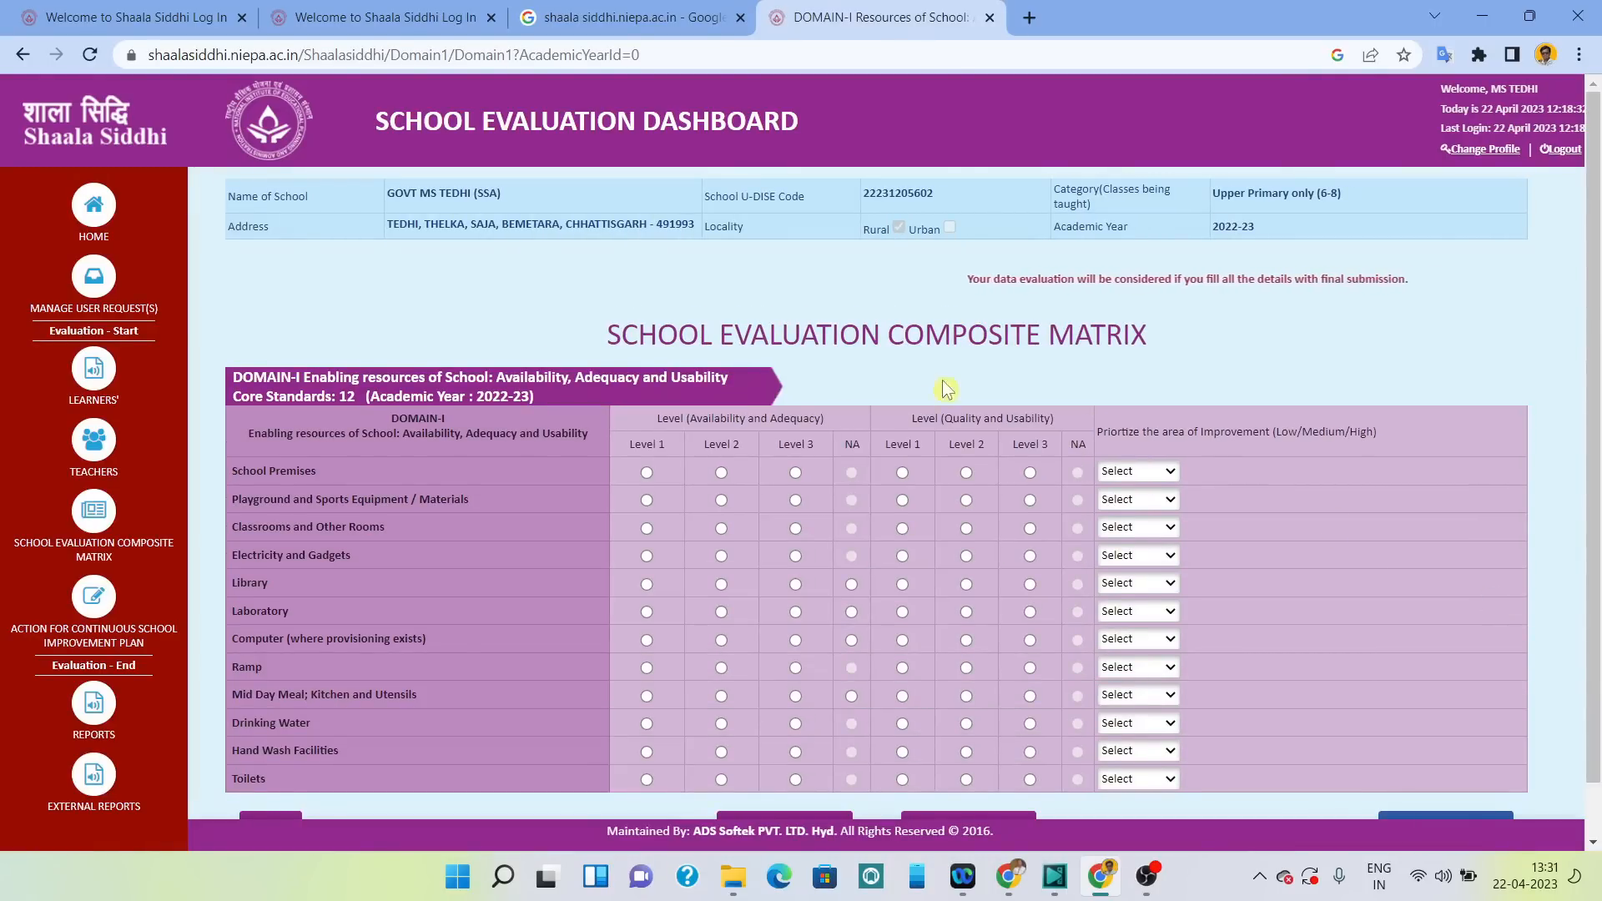
Translate the Domain I composite matrix page into Hindi with the Google Translate extension.
scroll(1016, 373, "down", 1)
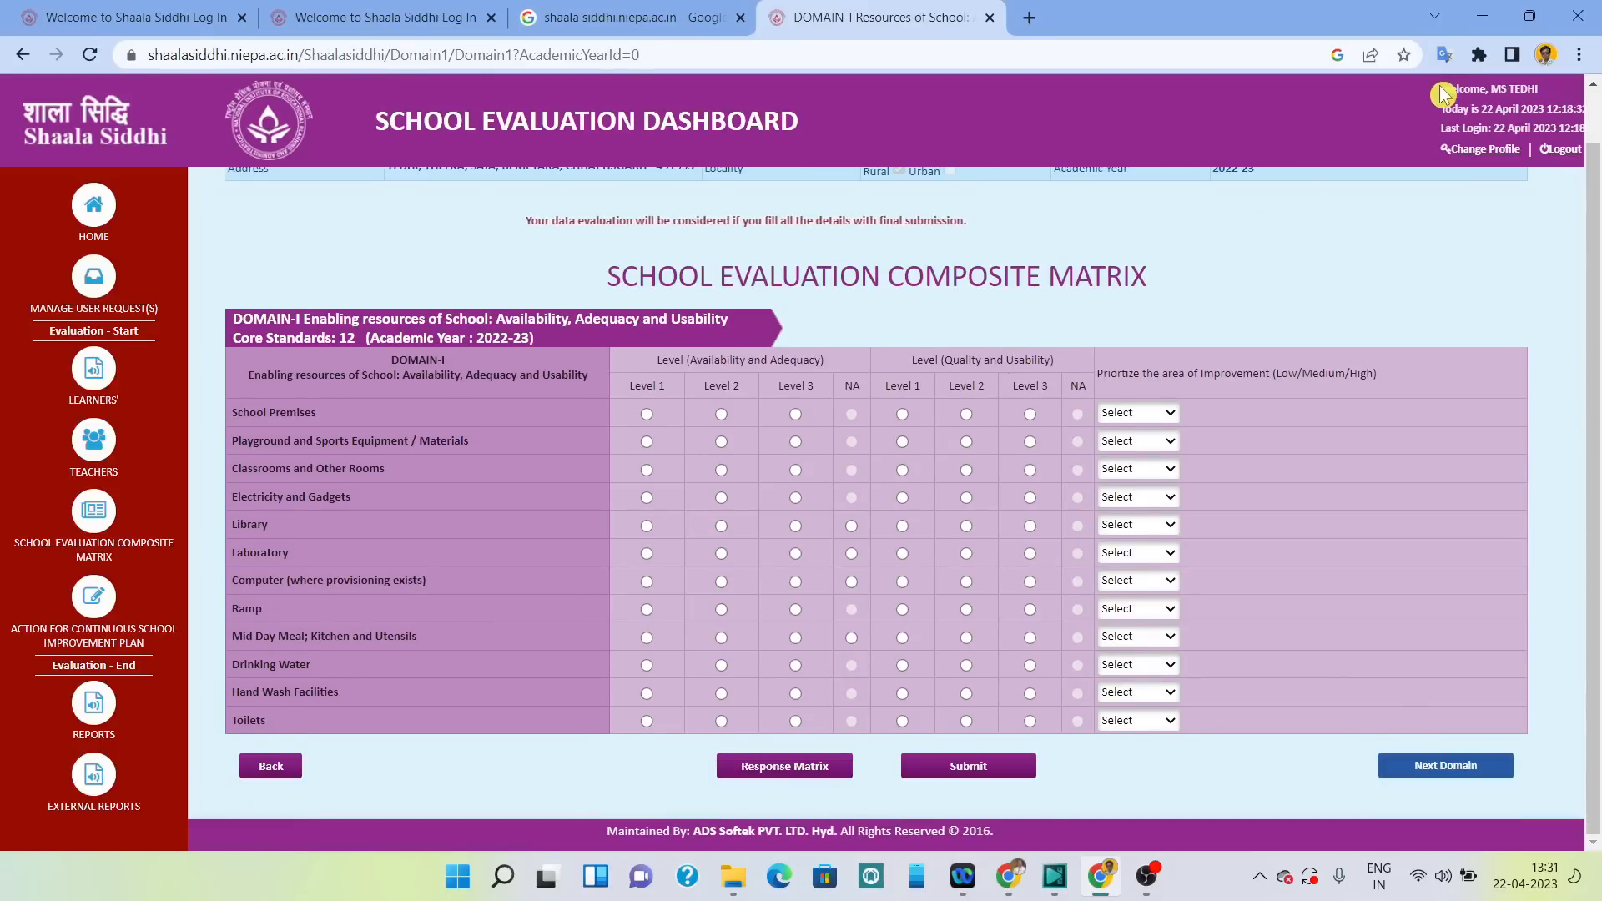
left_click(1445, 55)
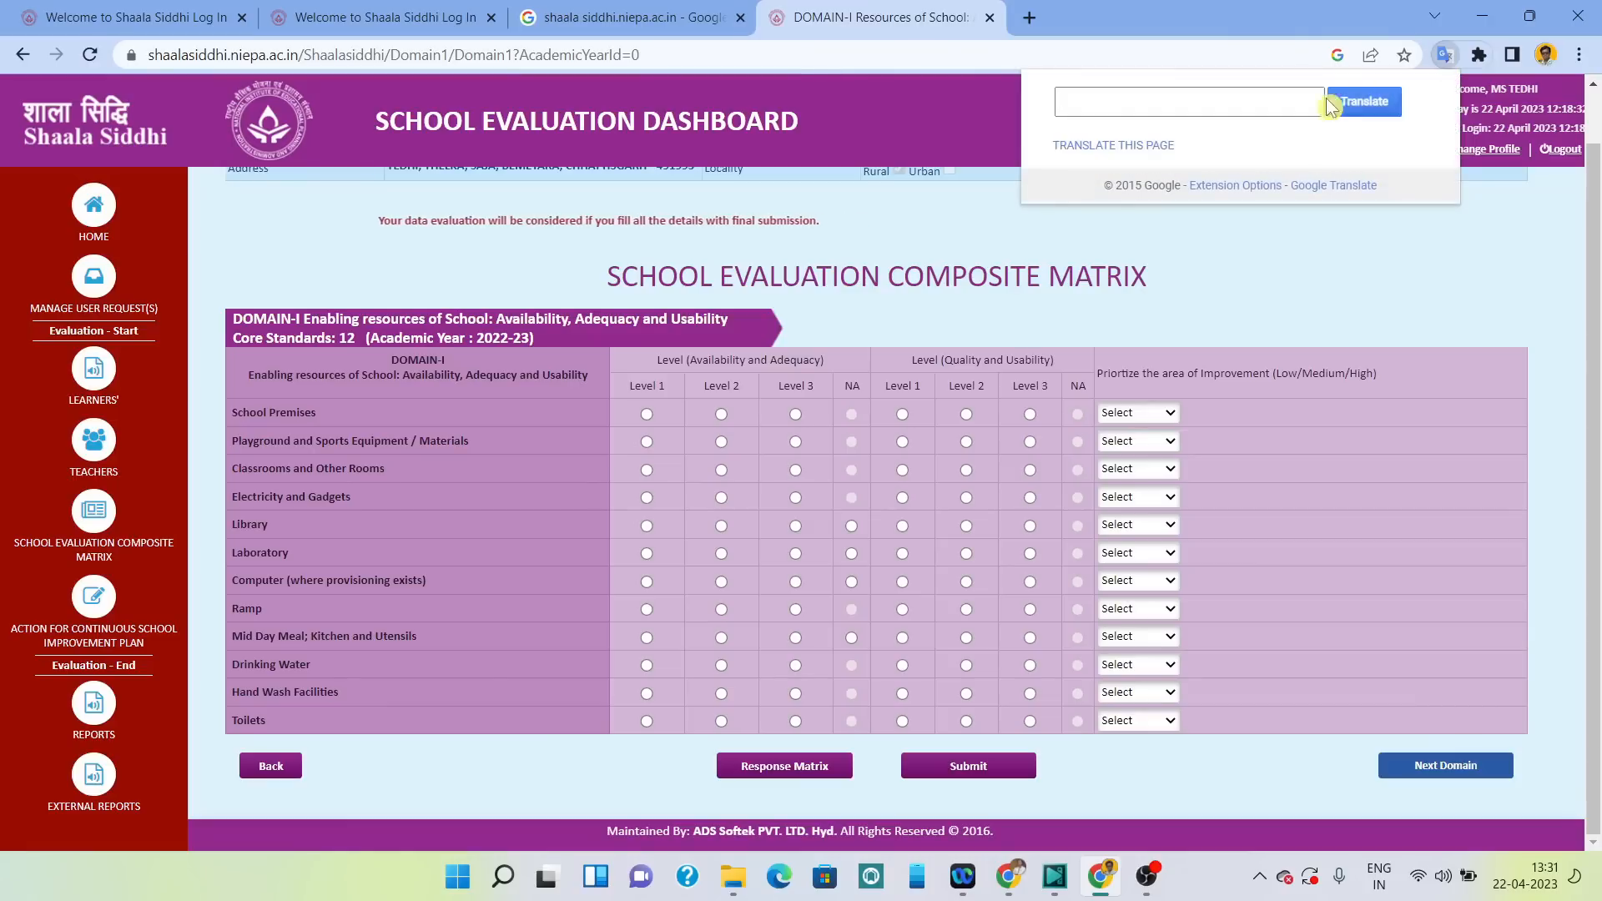
left_click(1159, 149)
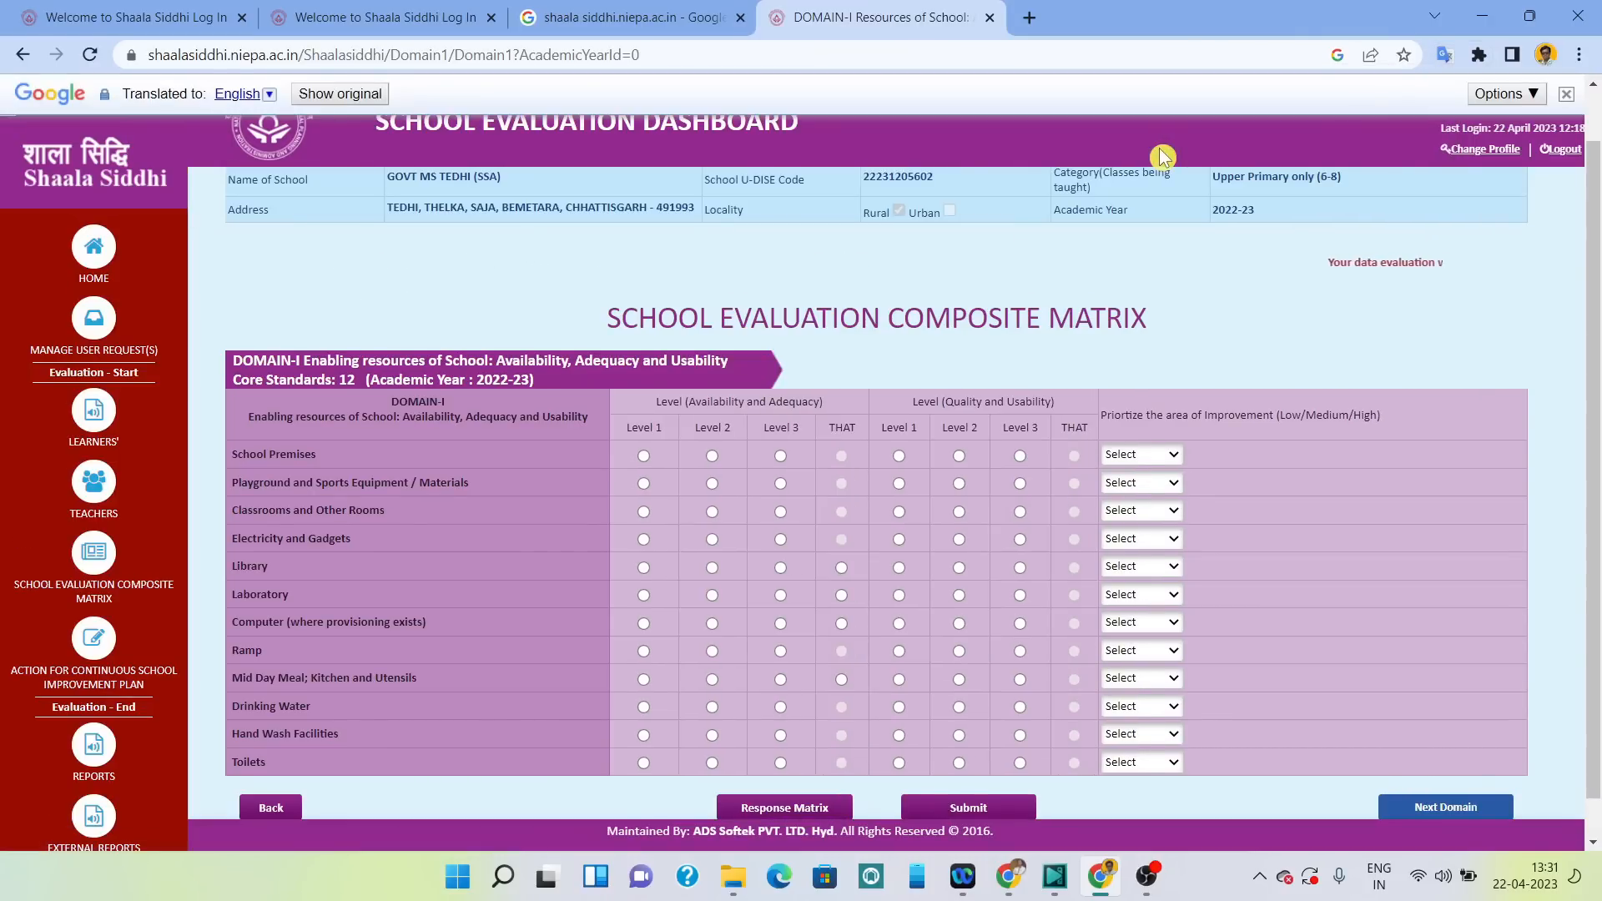
left_click(263, 96)
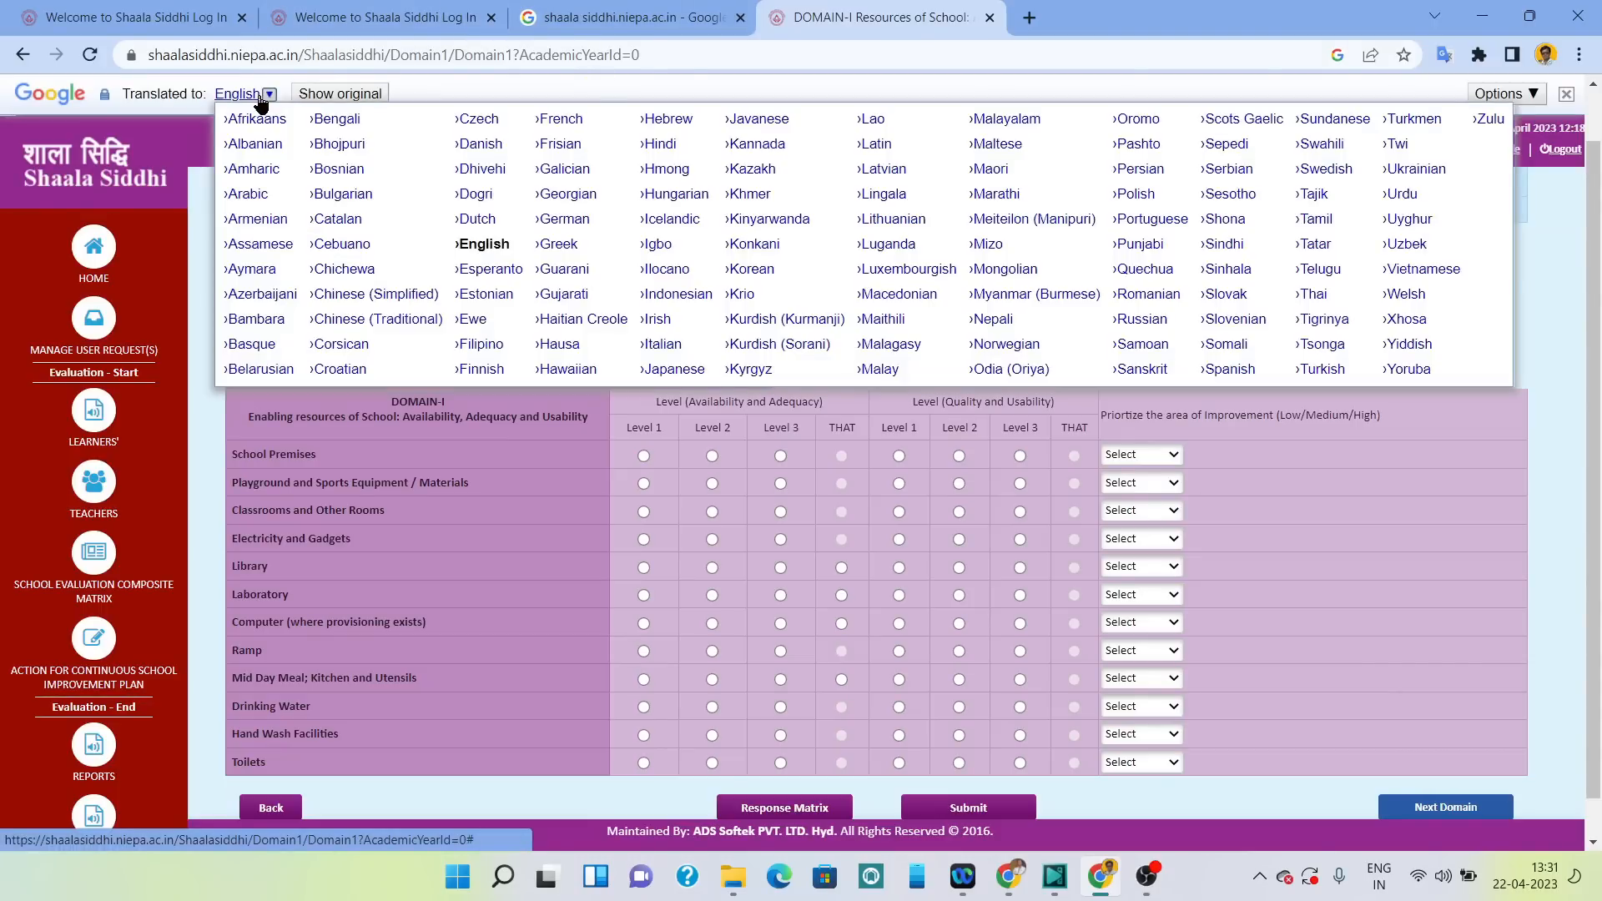
left_click(659, 146)
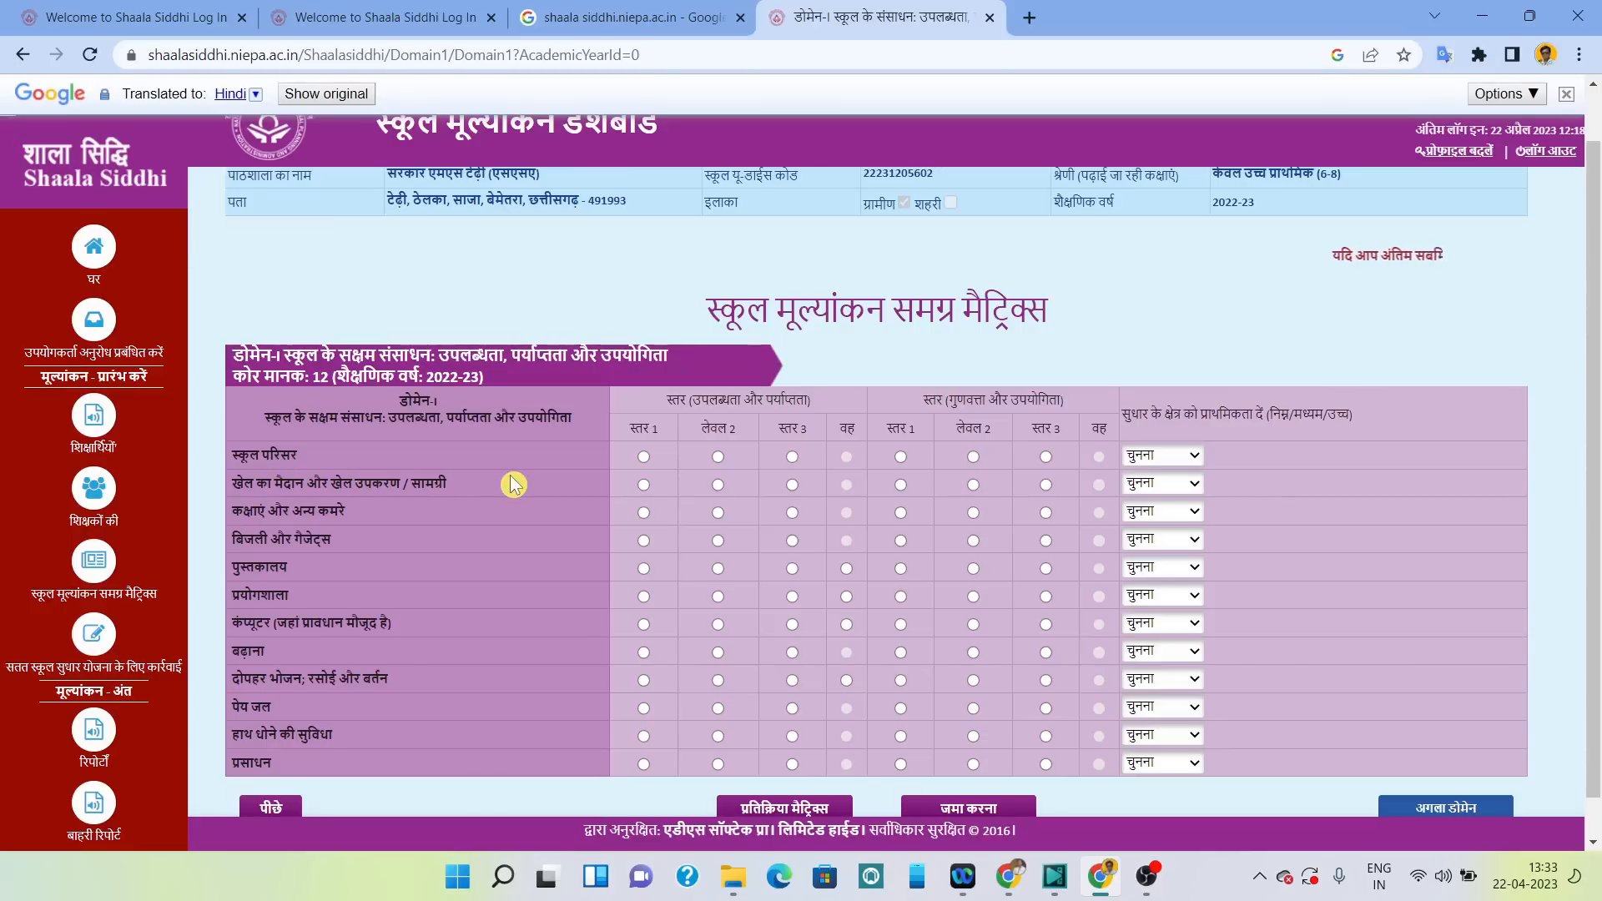
Open the Domain I response matrix reference page and translate it into Hindi.
scroll(513, 484, "down", 1)
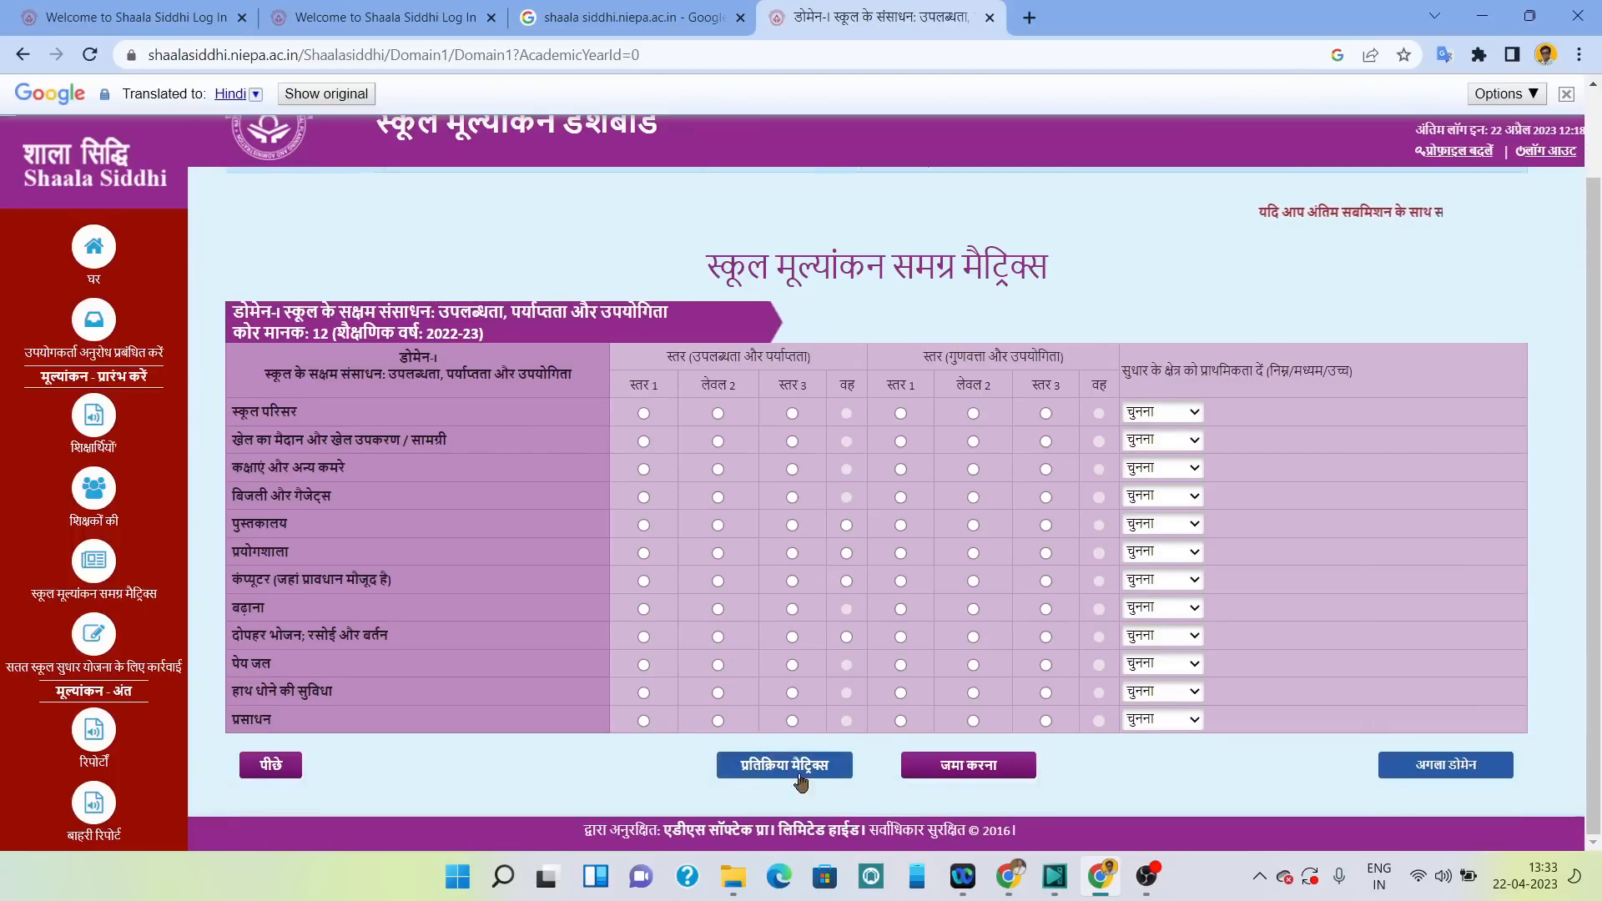
mouse_move(799, 778)
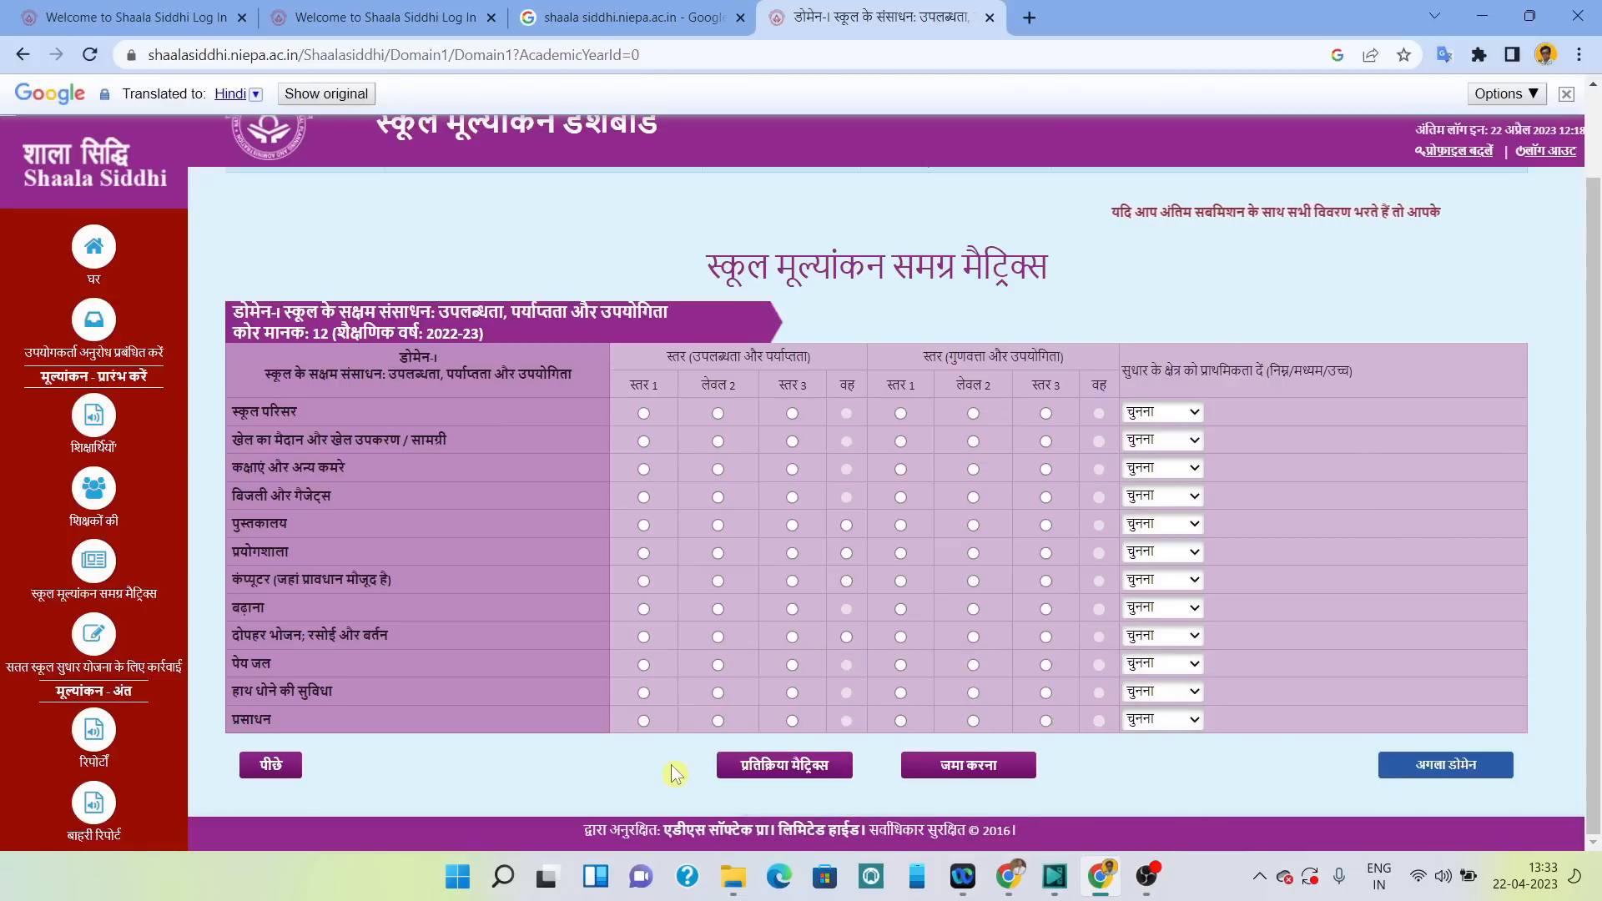
left_click(767, 776)
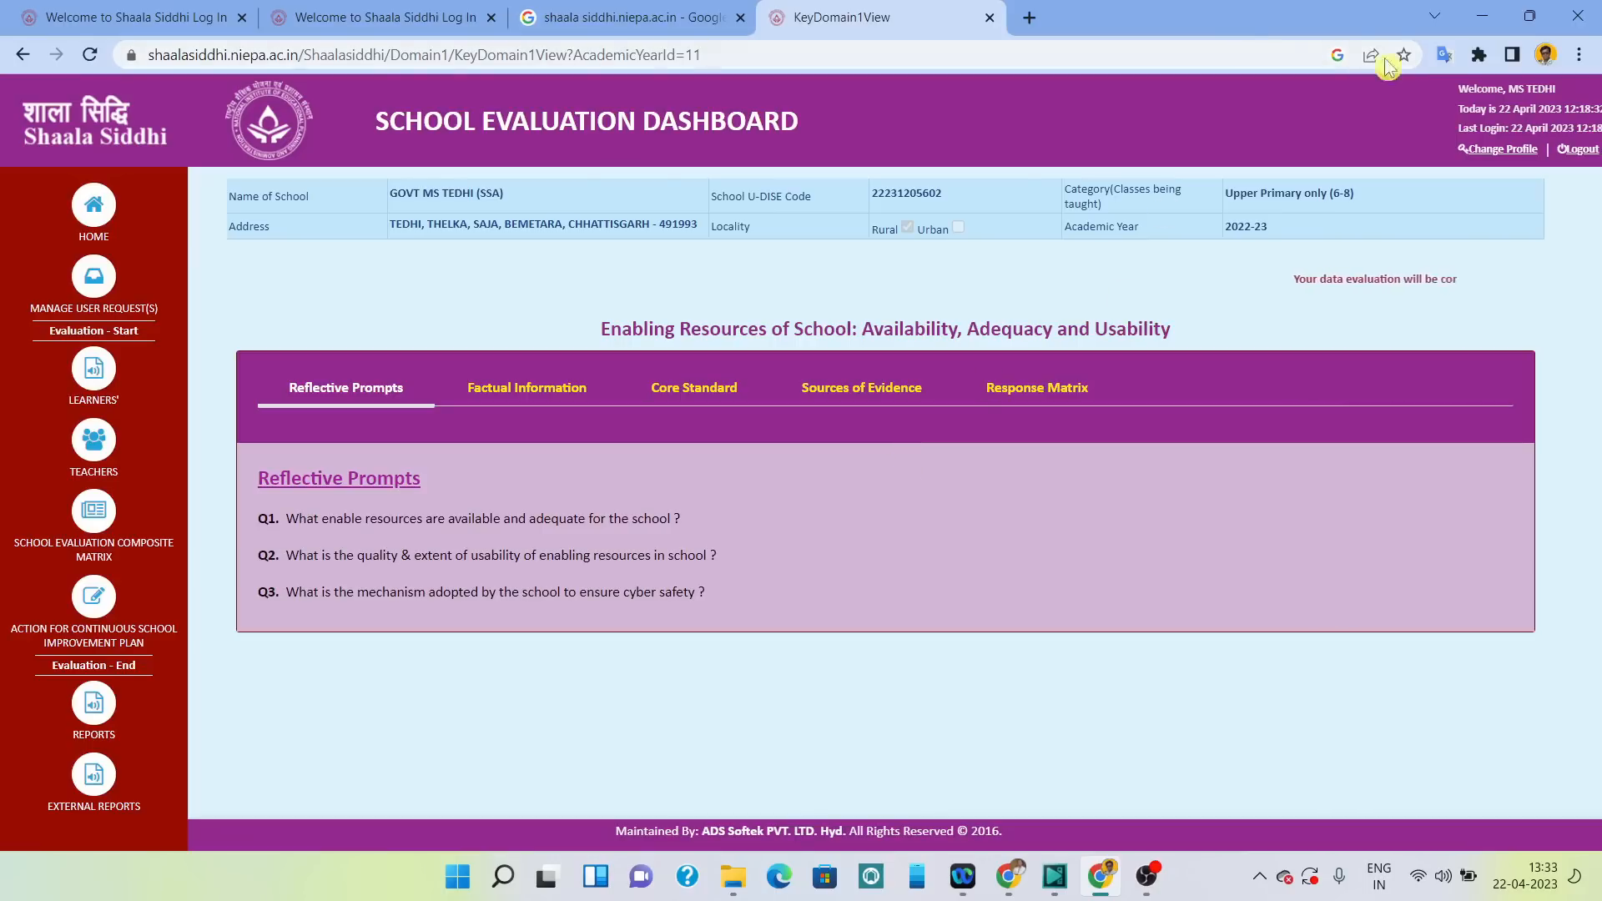
left_click(1445, 54)
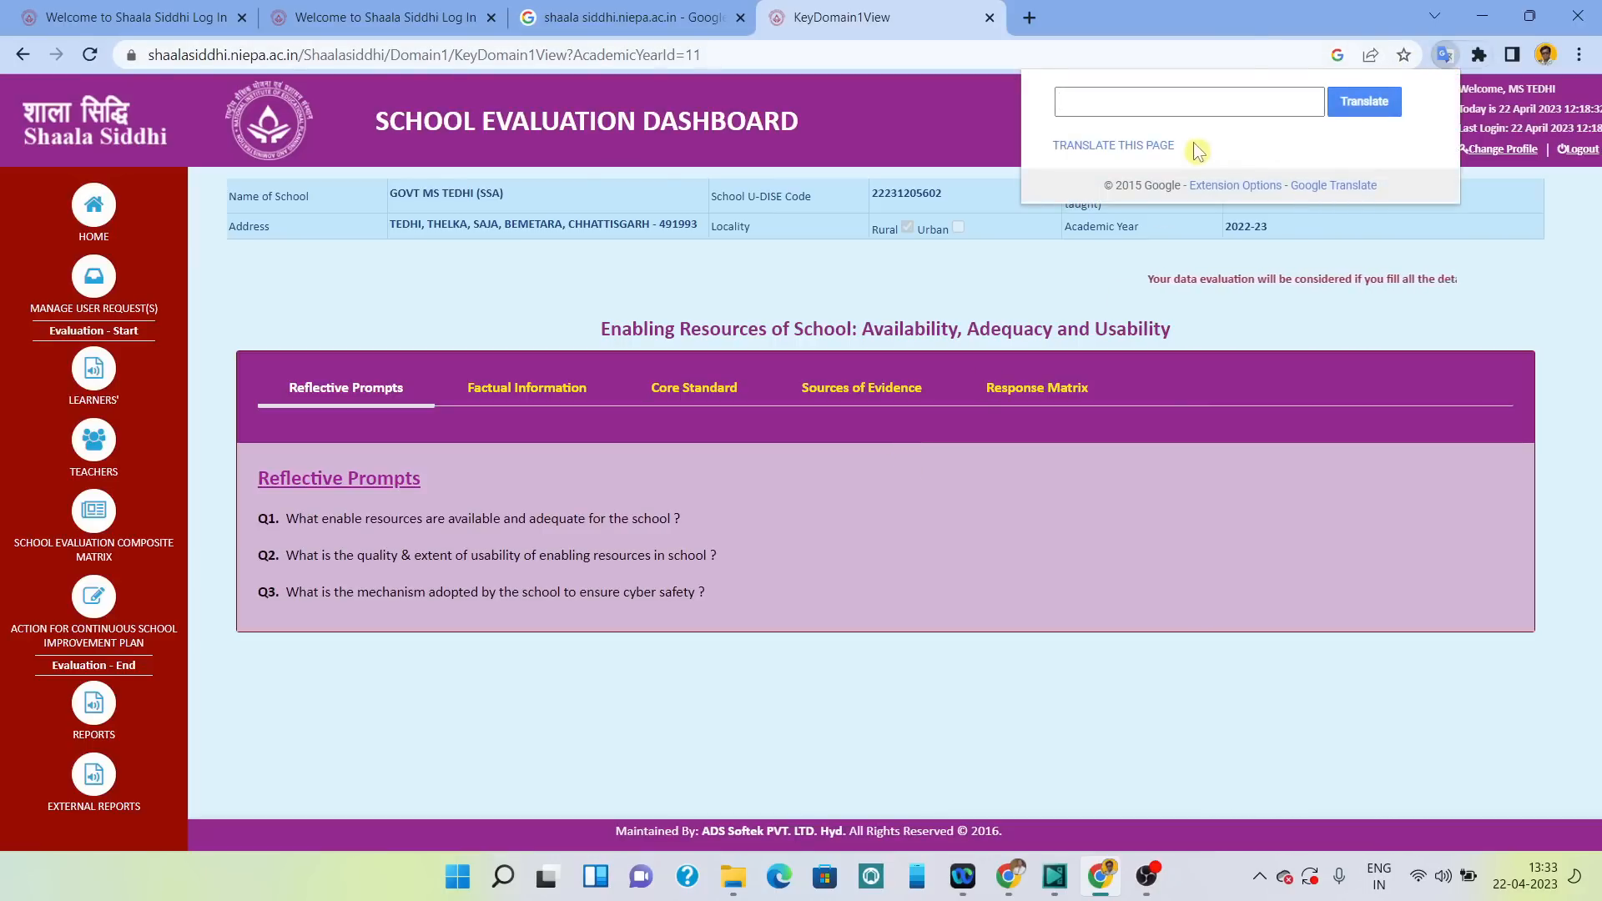
left_click(1166, 148)
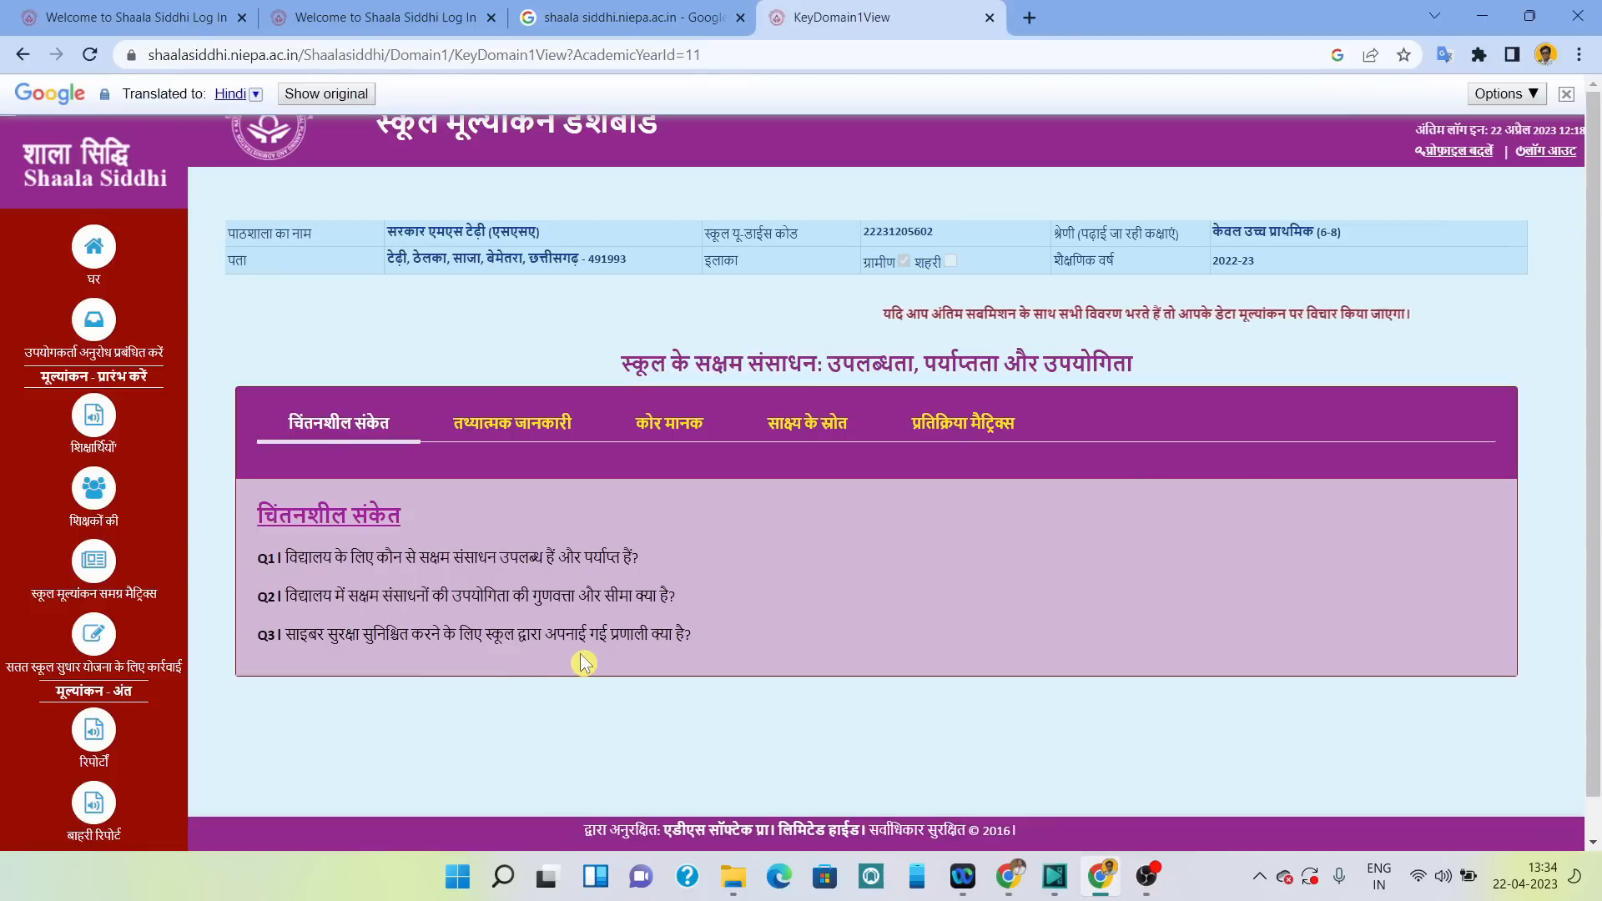
Look through the Factual Information questions for Domain I, from school area and enrolment to water and hand-washing facilities.
left_click(527, 431)
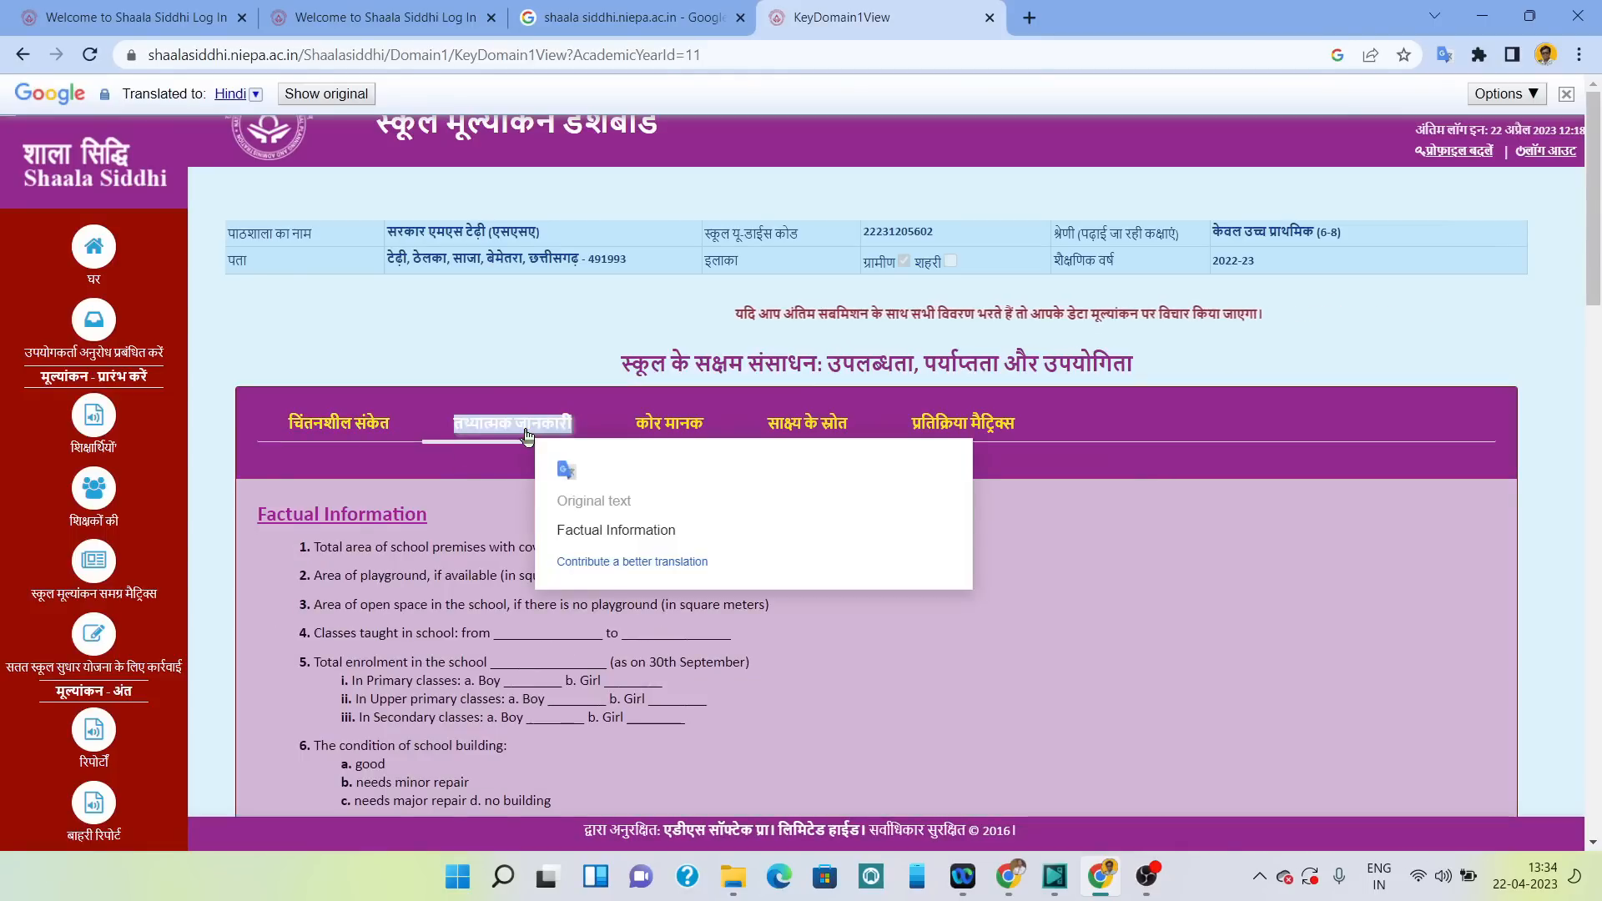
scroll(486, 670, "down", 15)
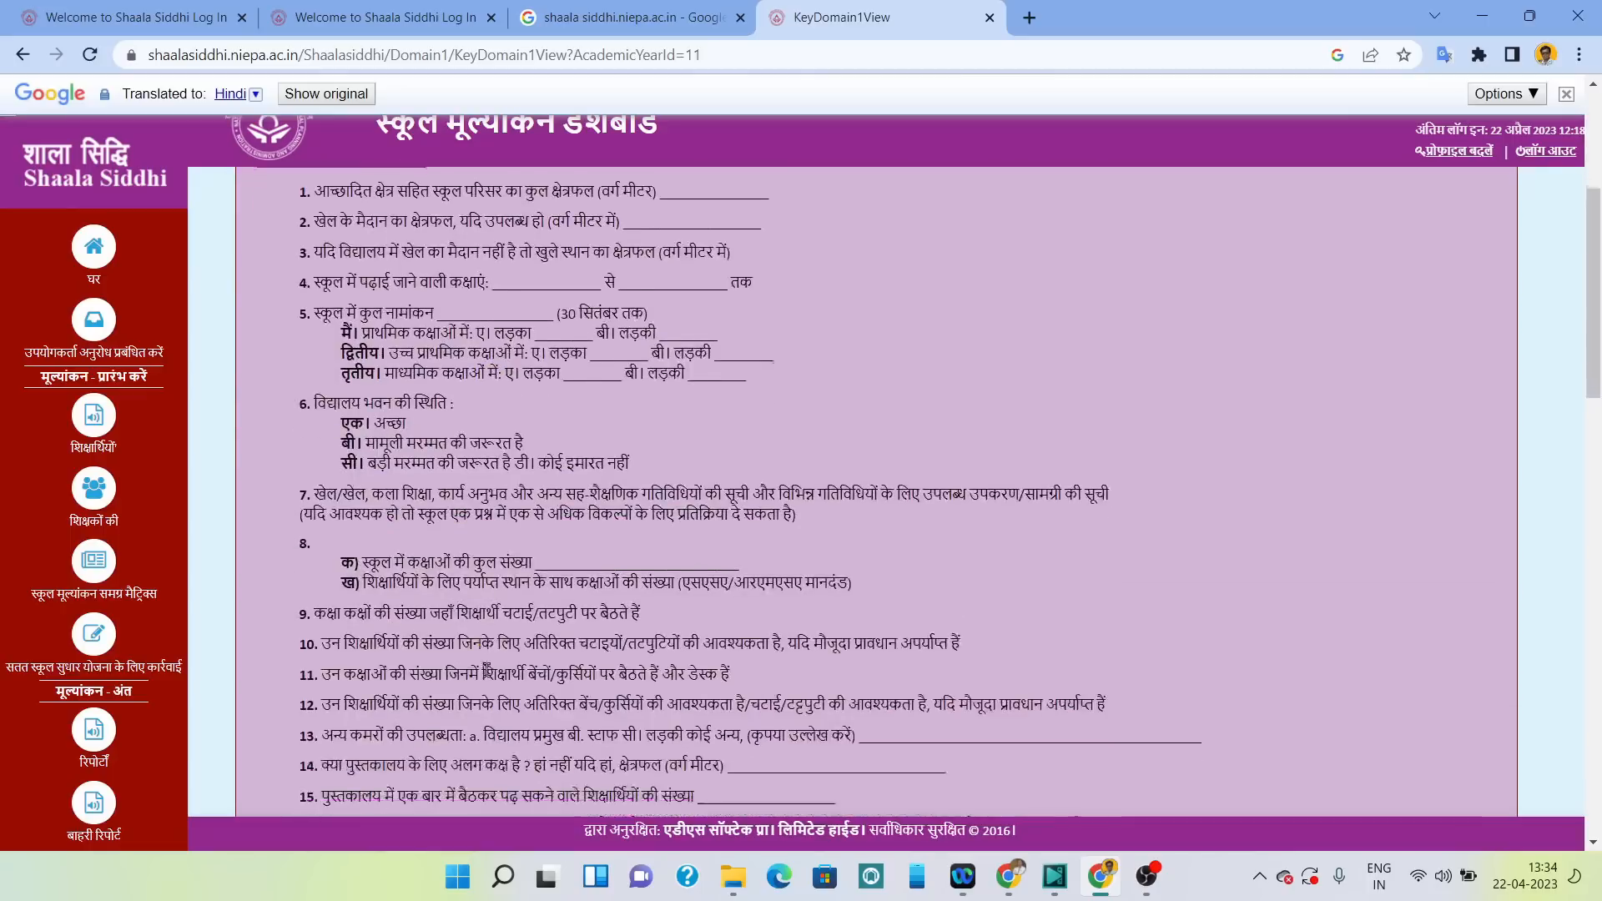
scroll(486, 670, "down", 1)
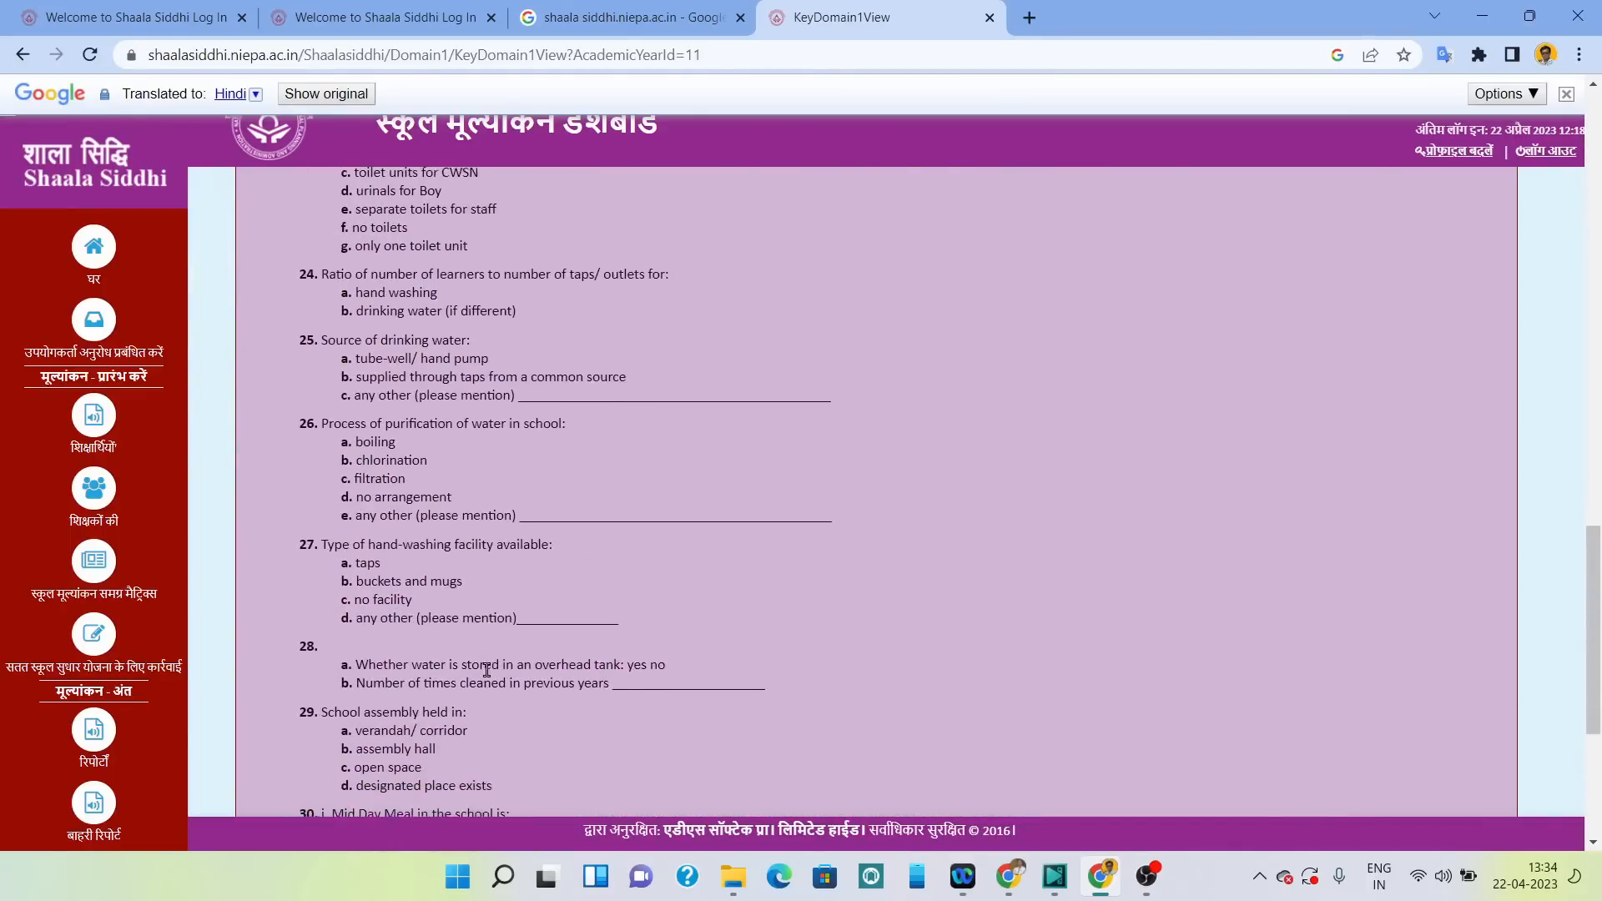
scroll(487, 670, "up", 15)
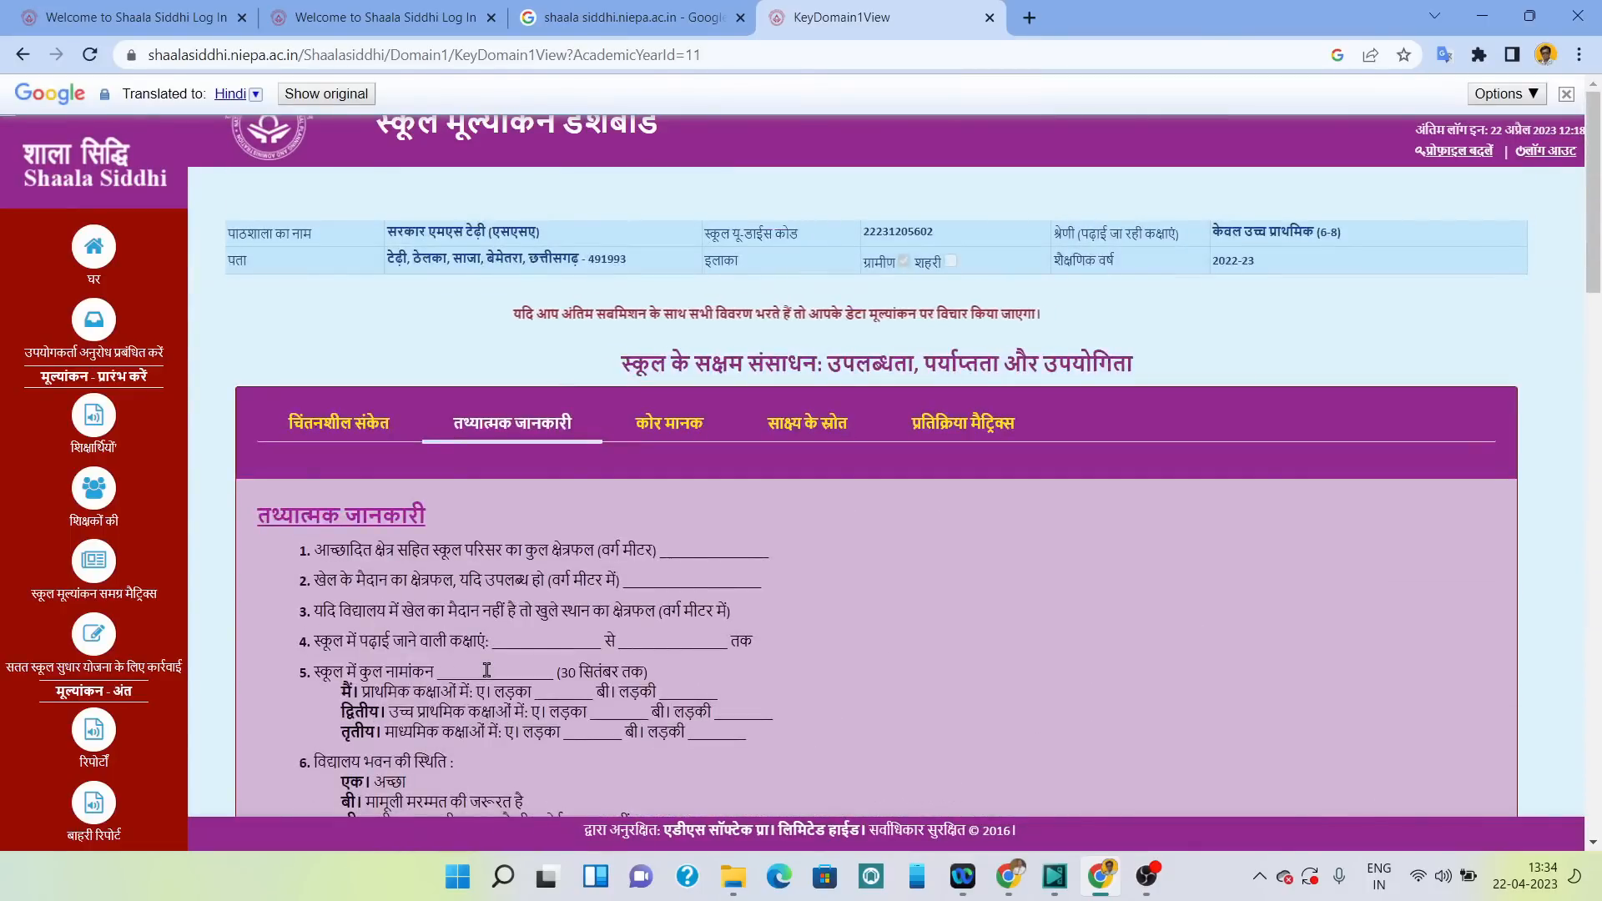
mouse_move(486, 670)
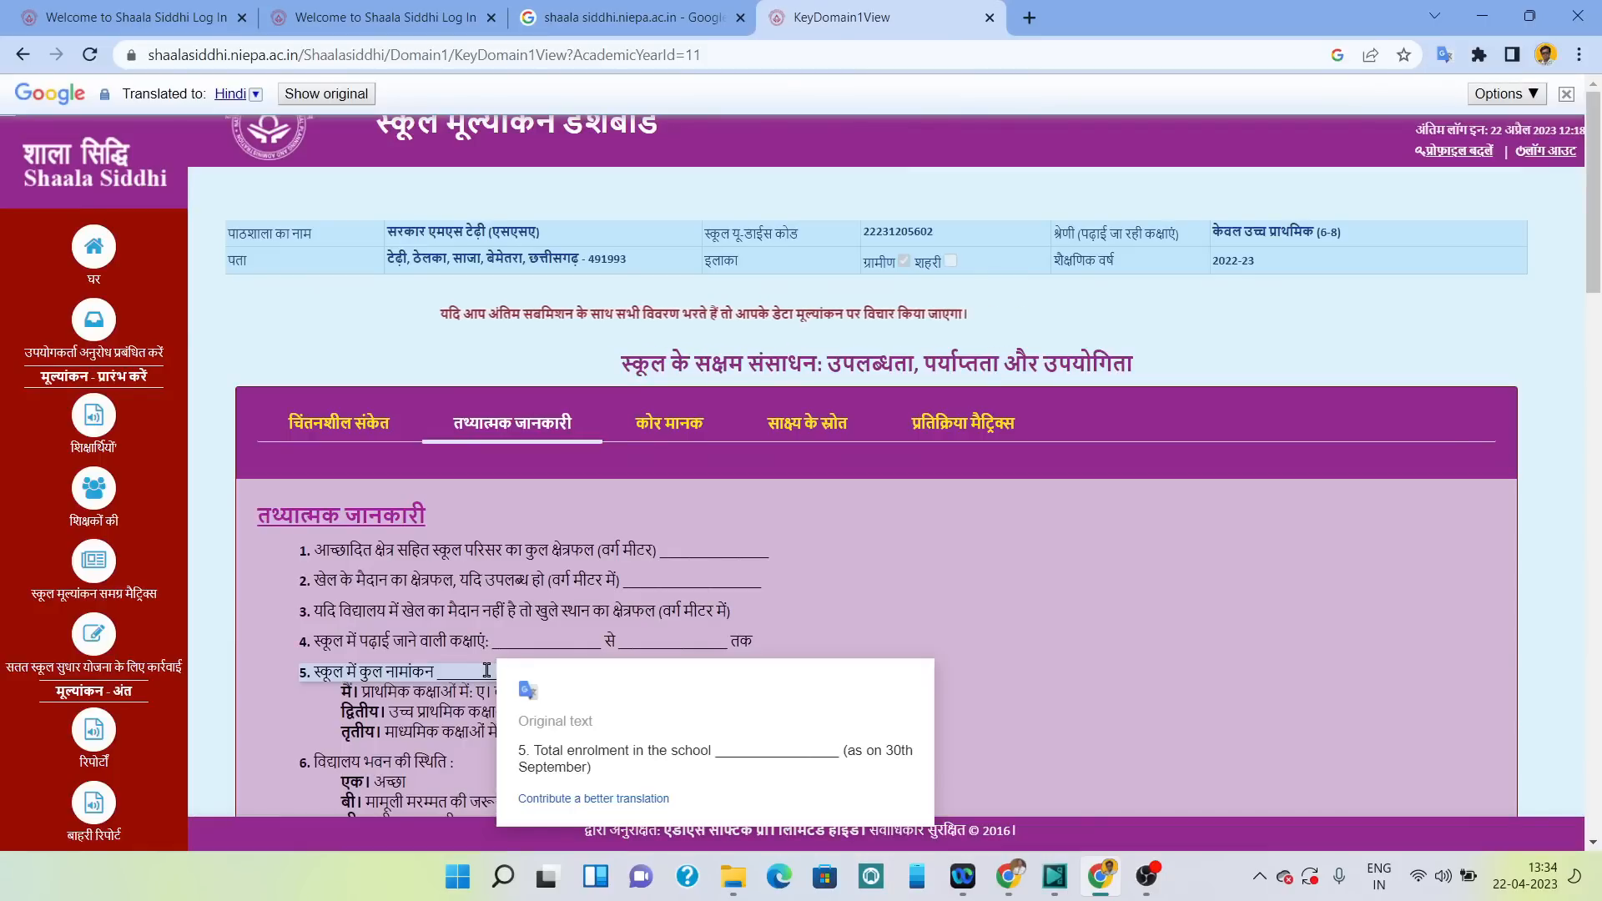
Examine the Core Standard descriptors for School Premises, comparing Levels 1, 2 and 3 for availability and quality.
left_click(684, 435)
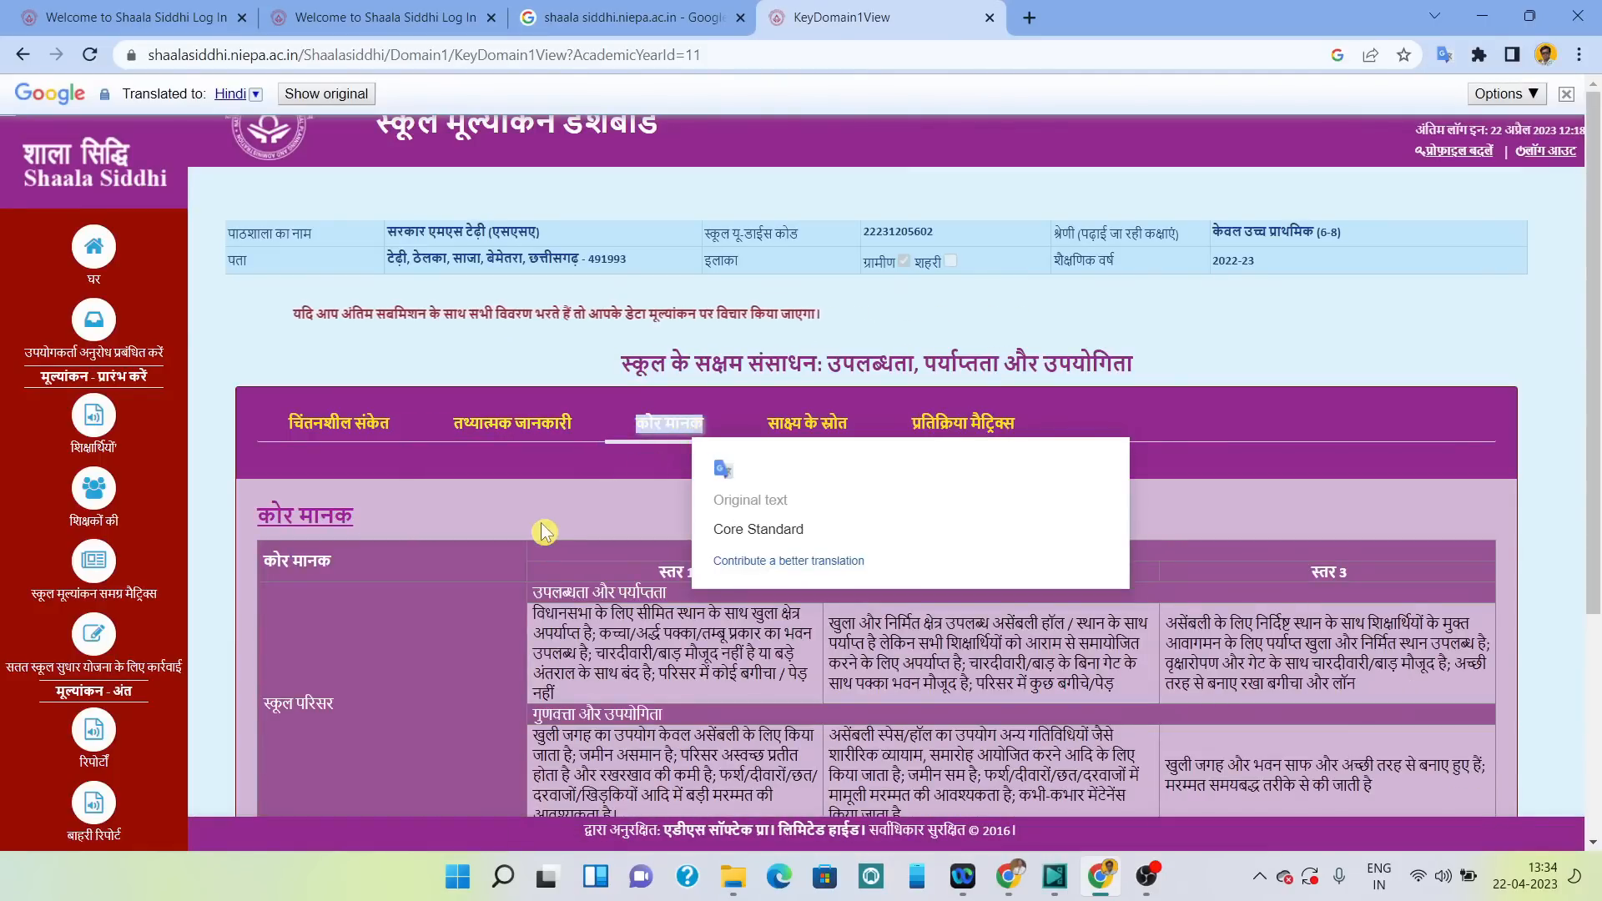
scroll(541, 610, "down", 5)
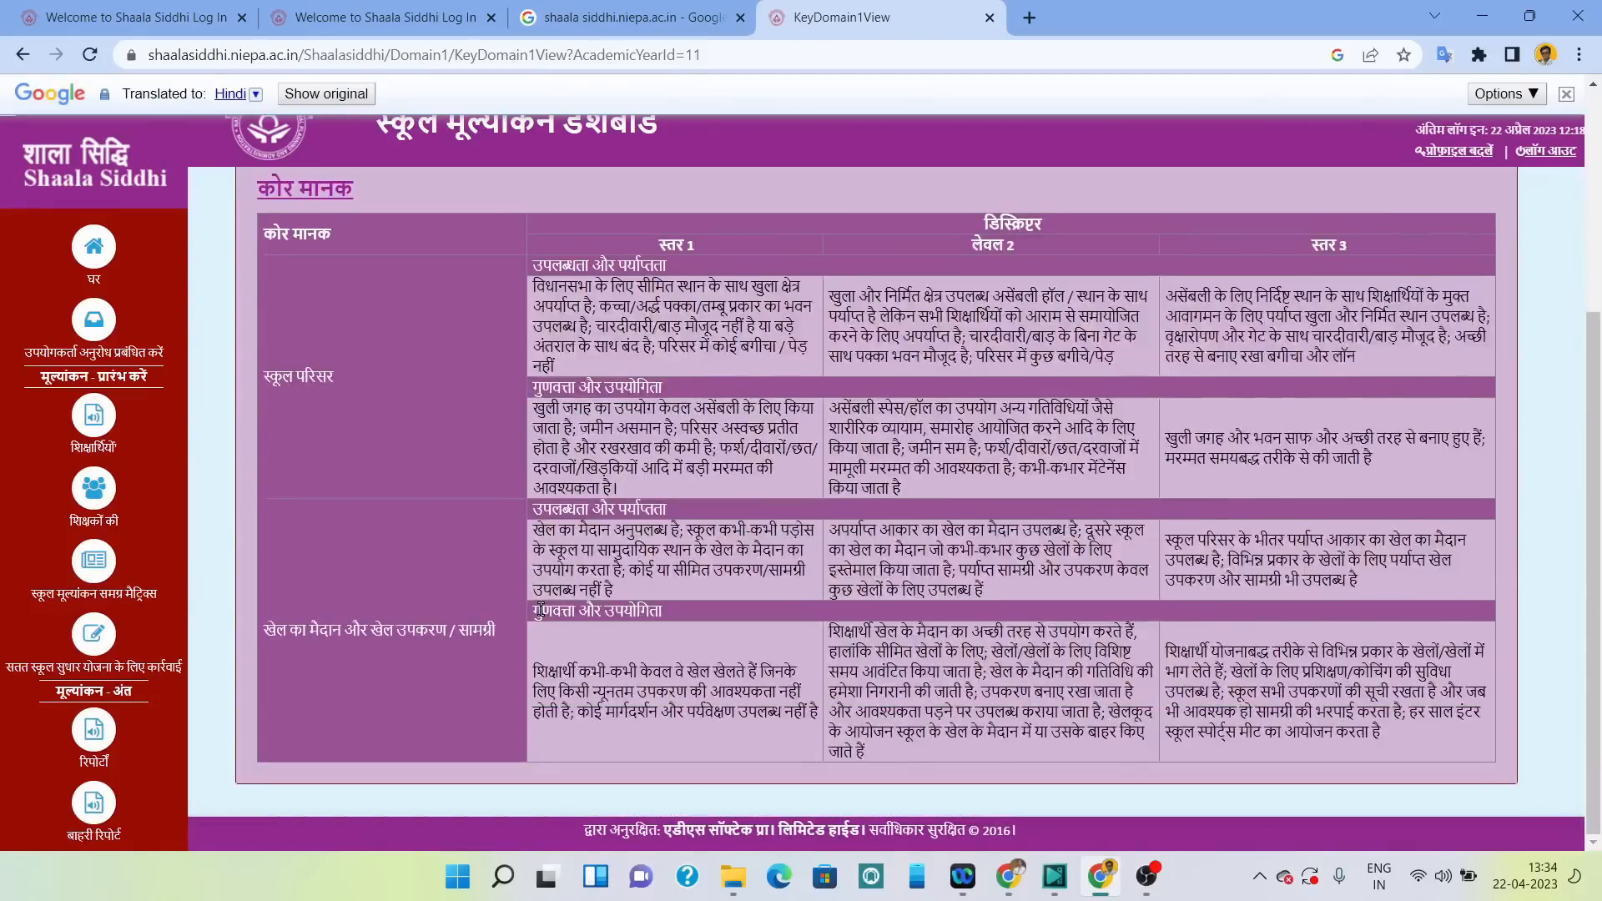
scroll(541, 610, "up", 3)
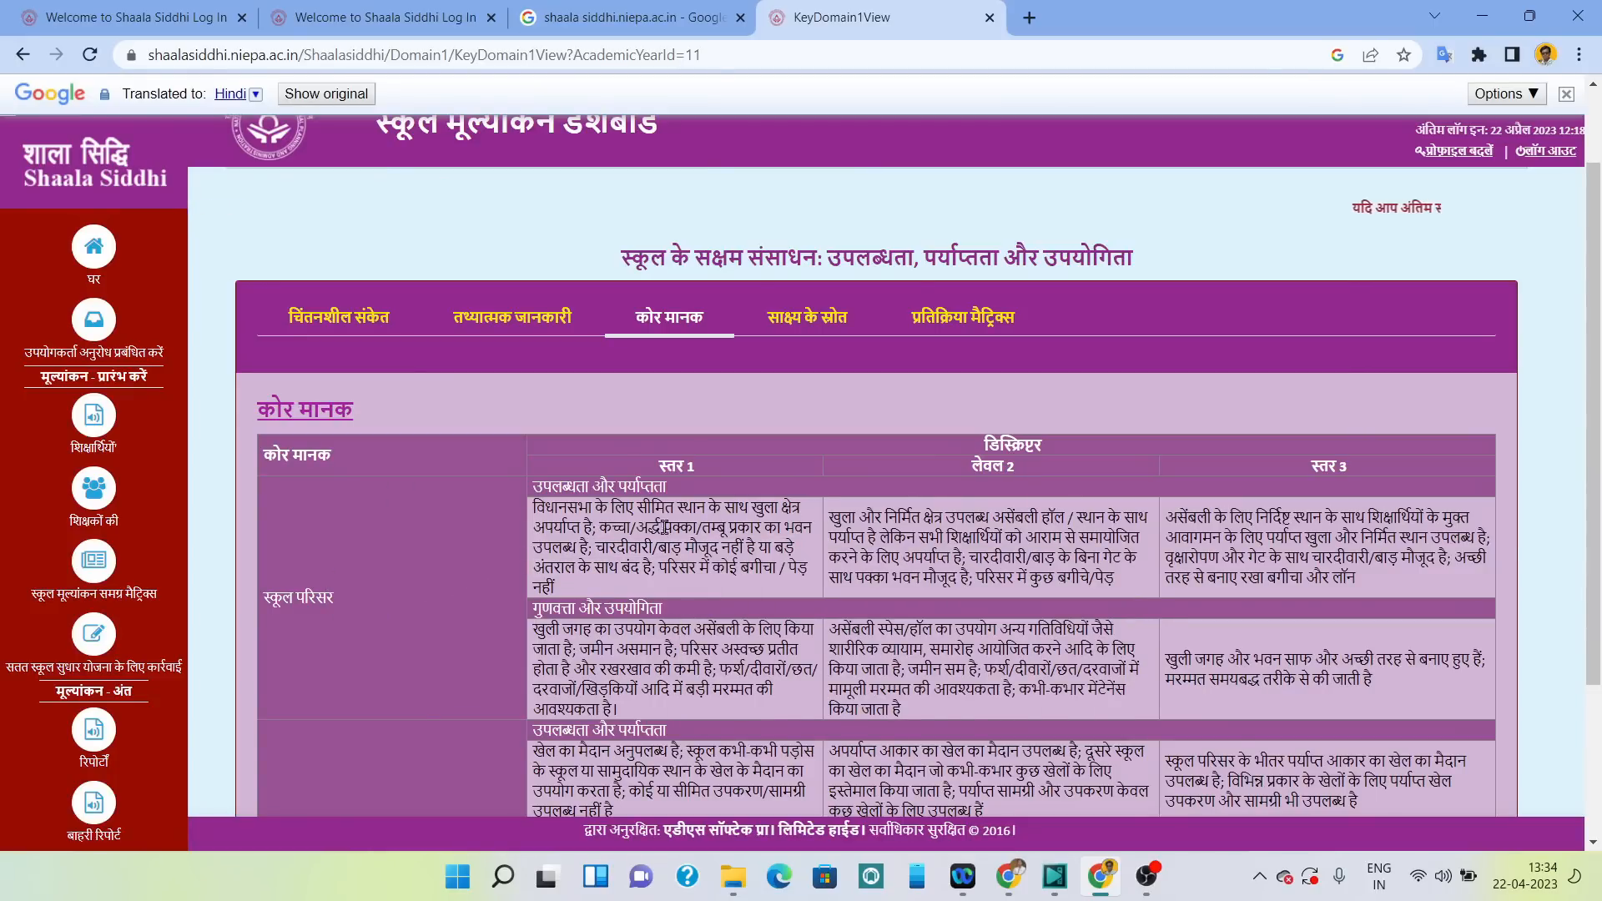
mouse_move(741, 530)
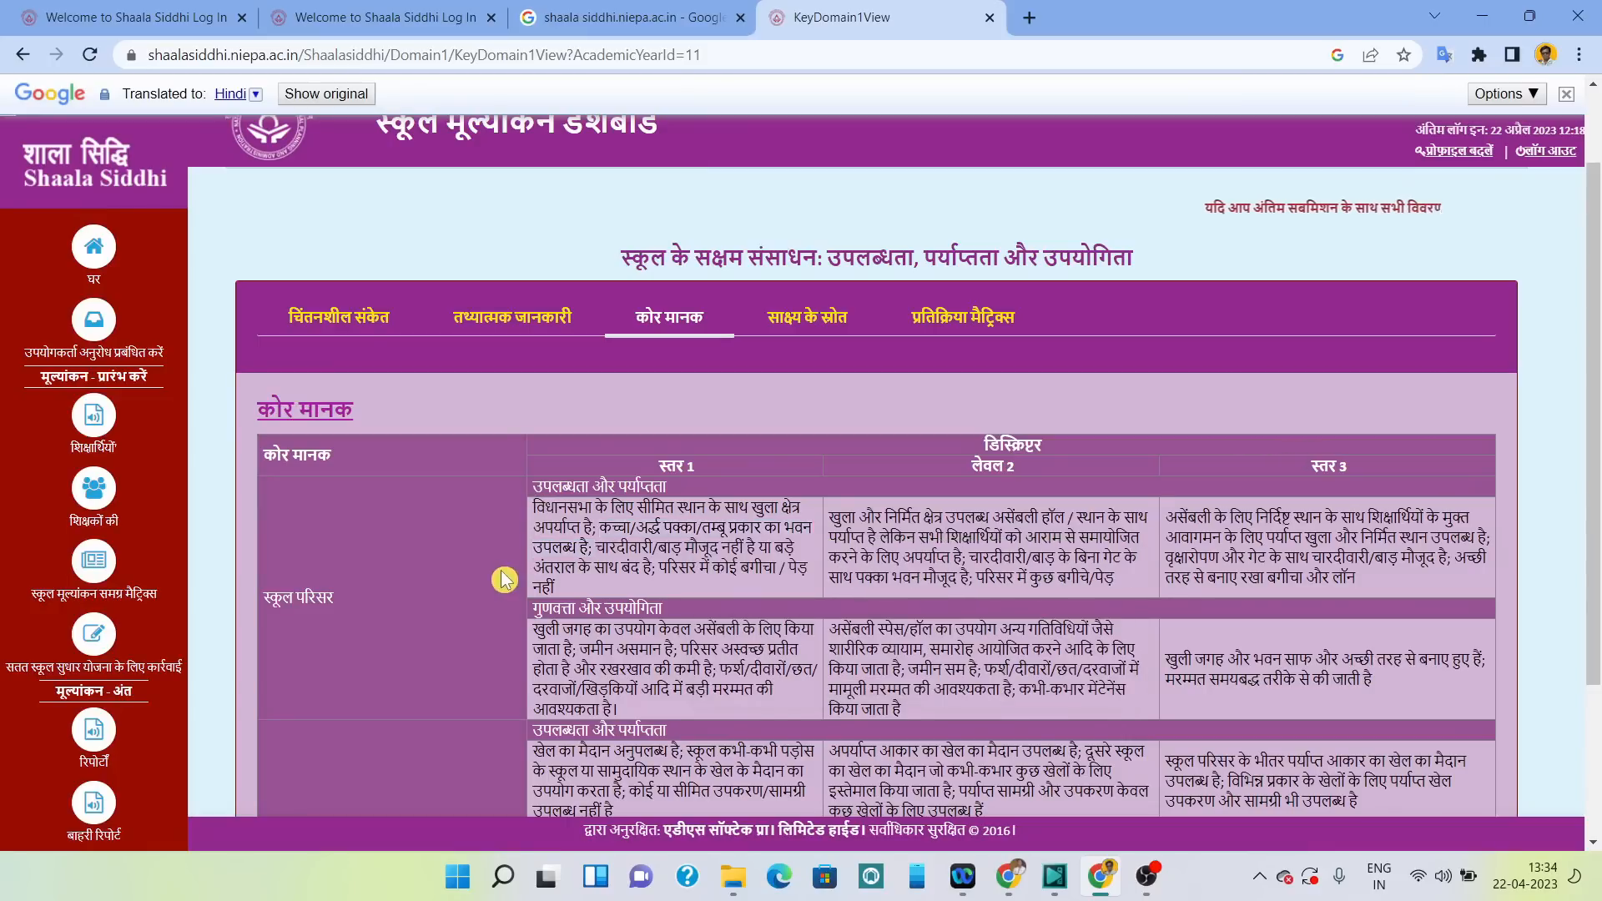
mouse_move(582, 538)
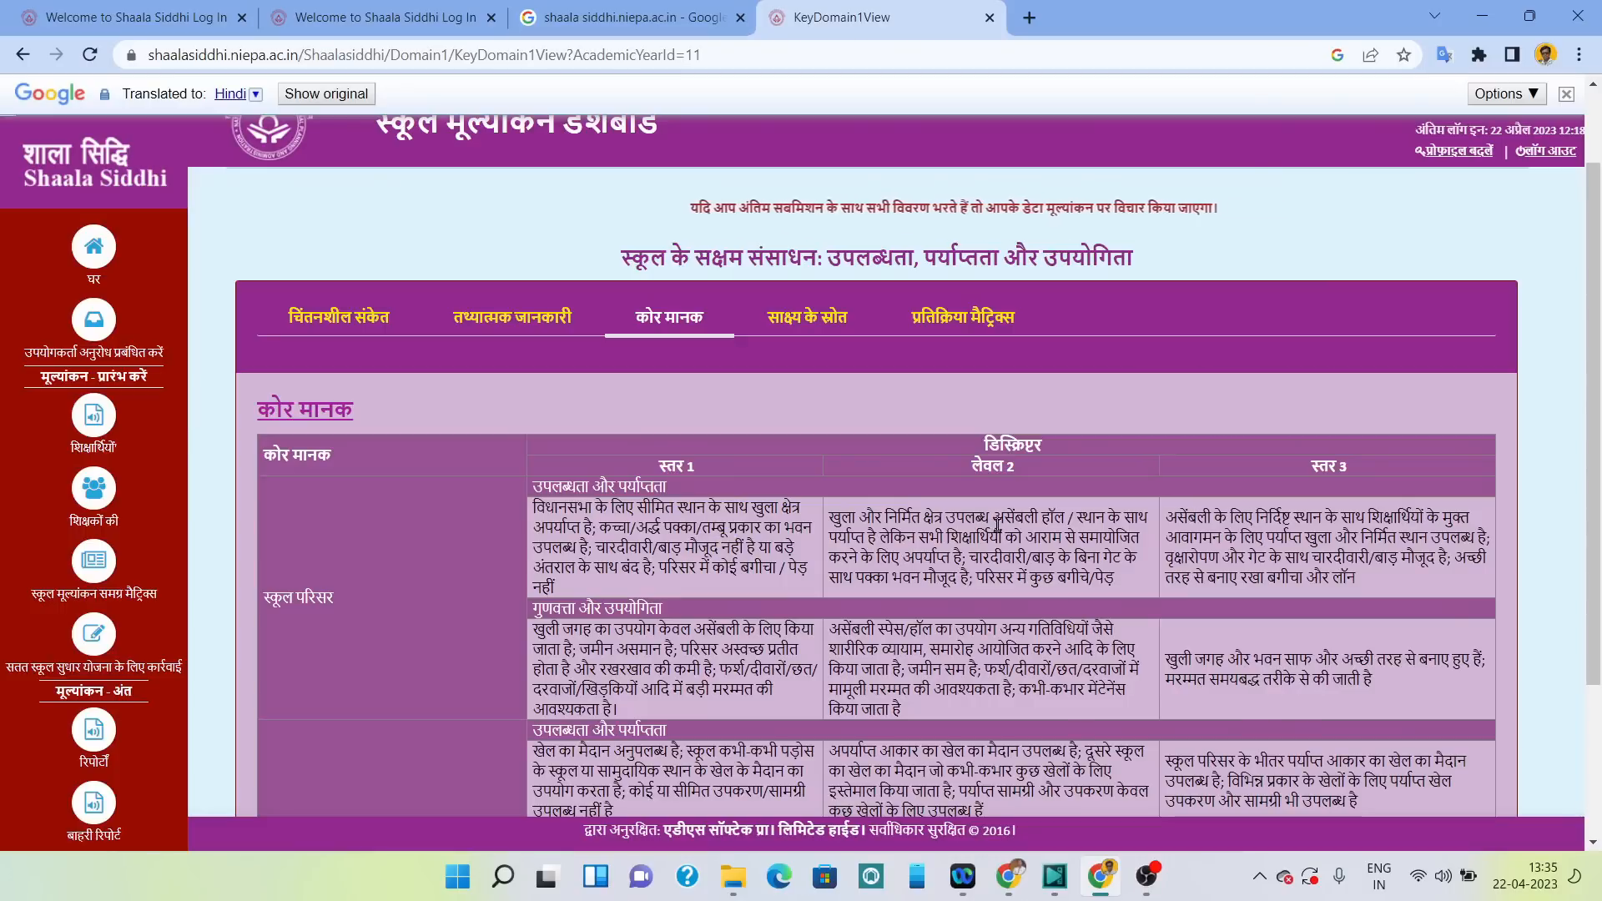
mouse_move(999, 524)
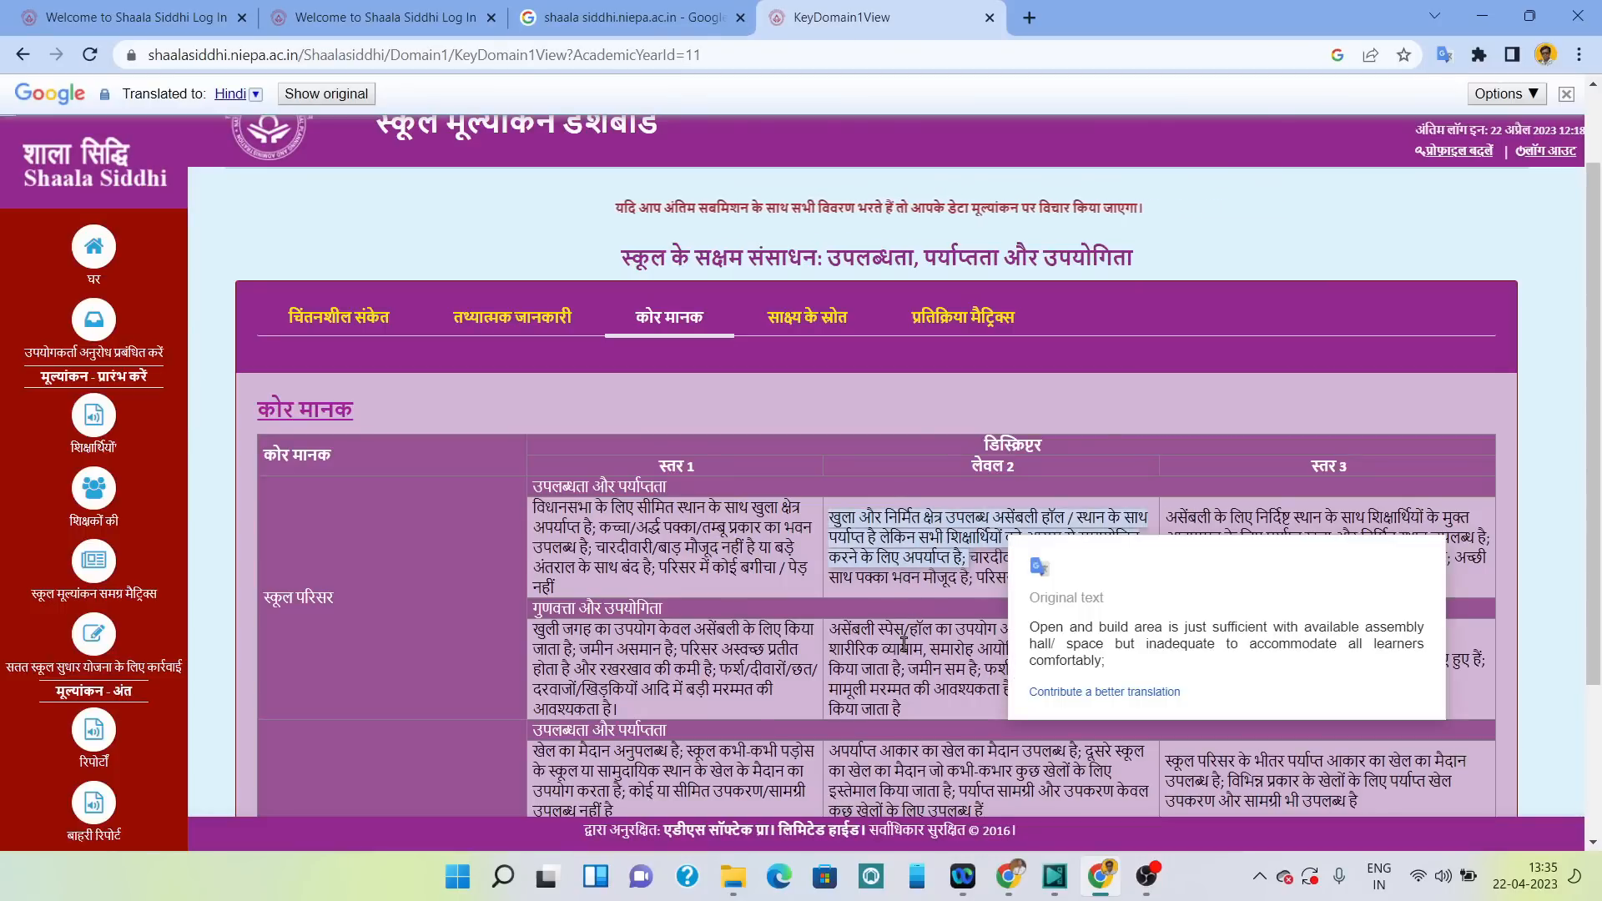
mouse_move(904, 643)
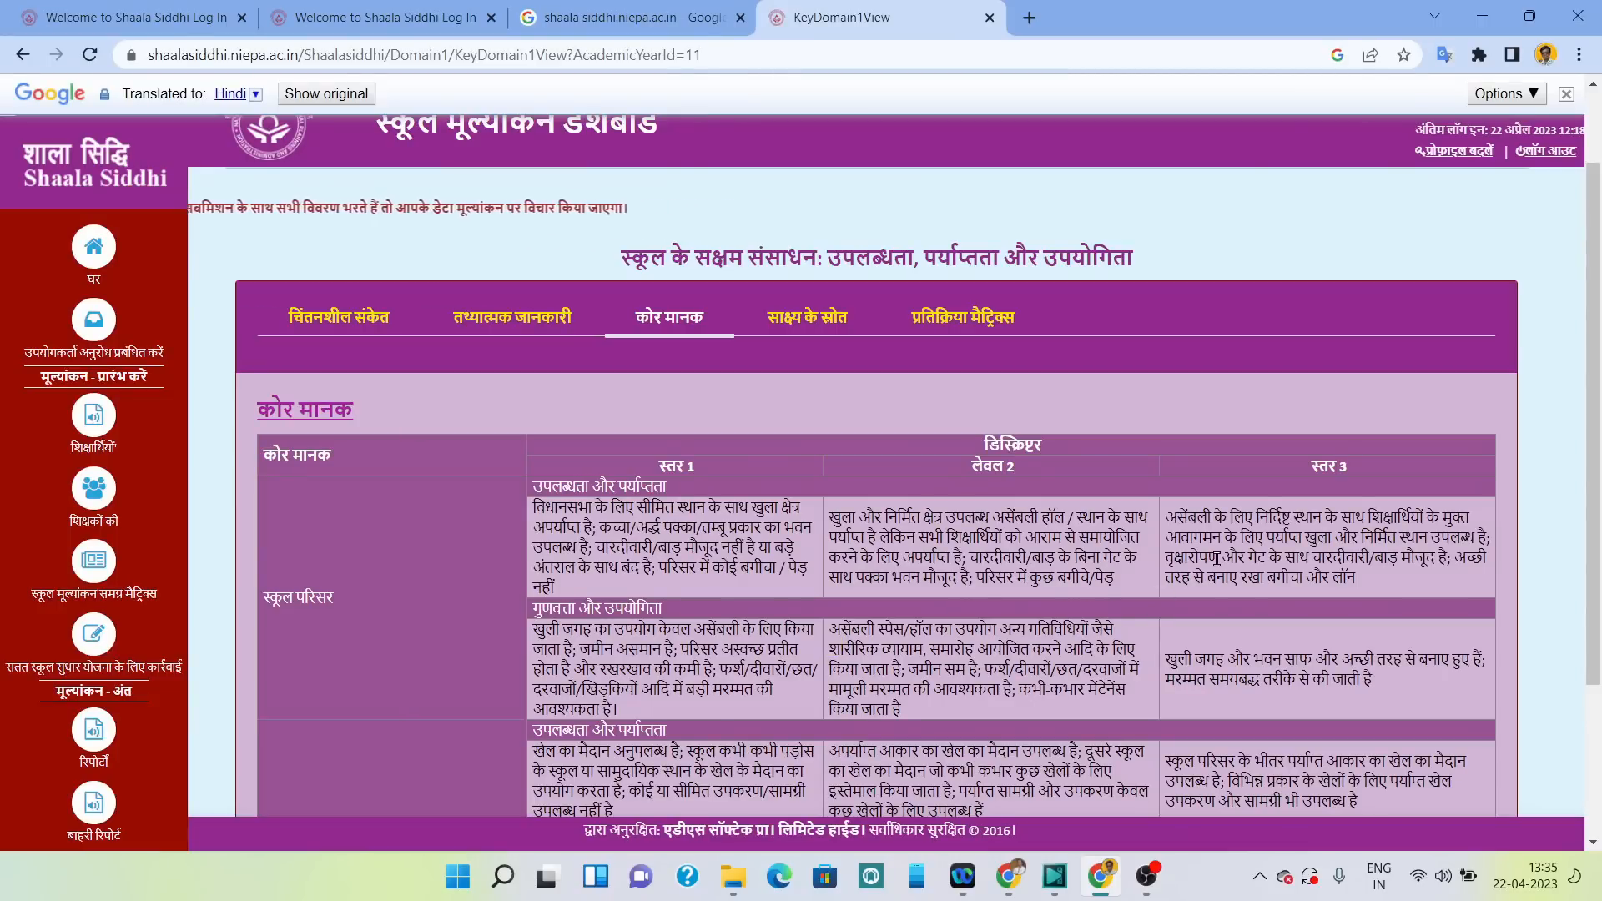
mouse_move(1331, 531)
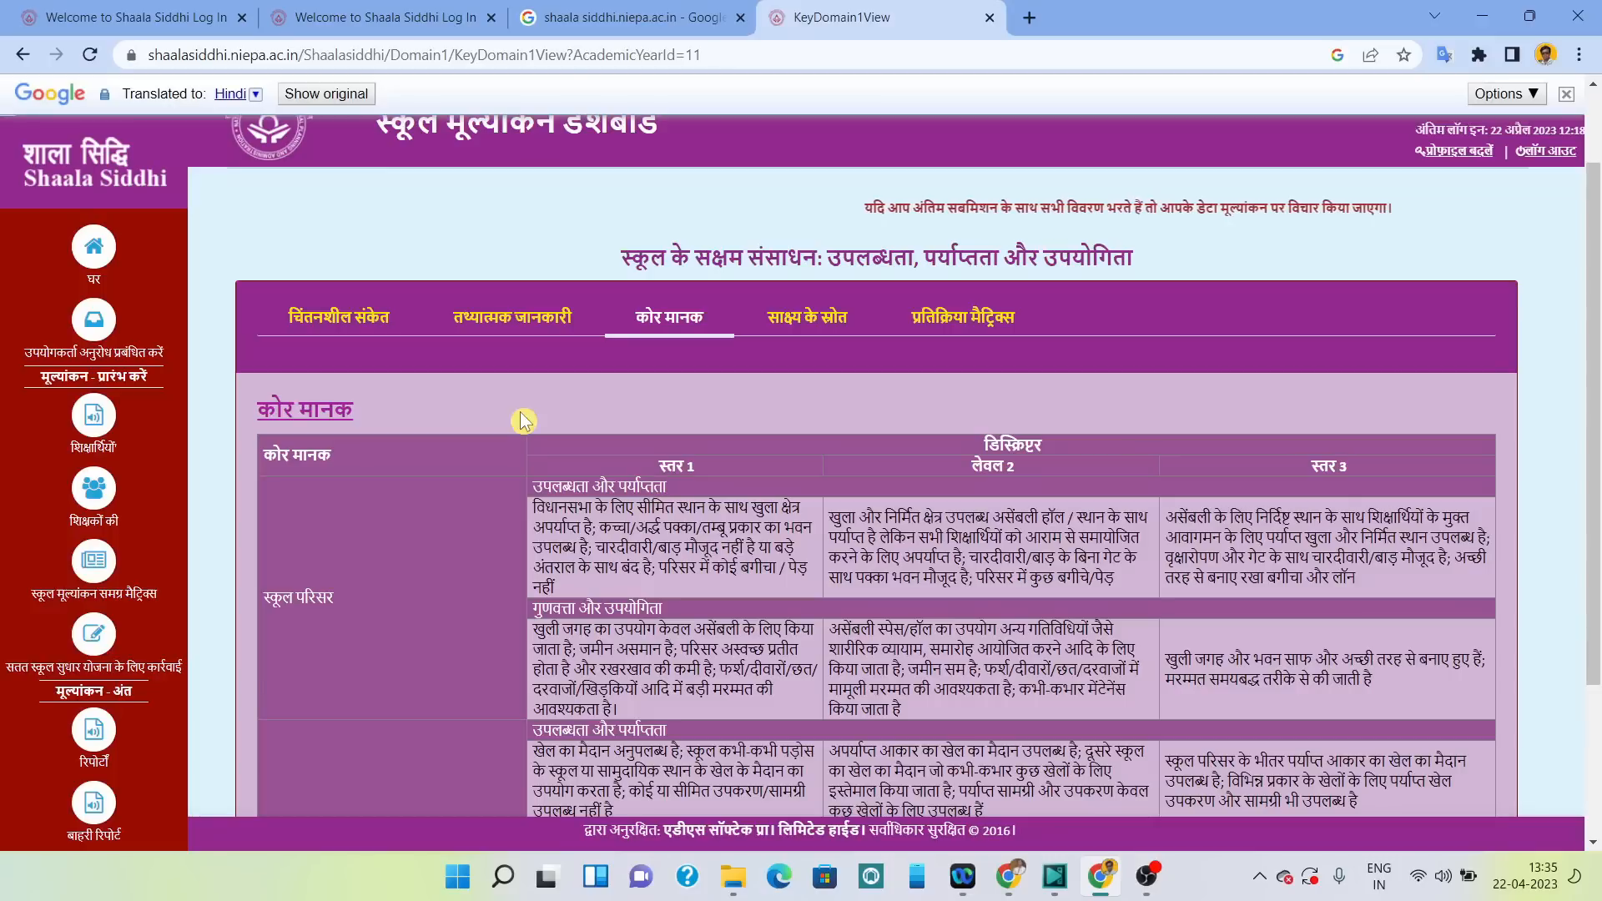
Return to the Domain I composite matrix form and translate it into Hindi.
left_click(93, 560)
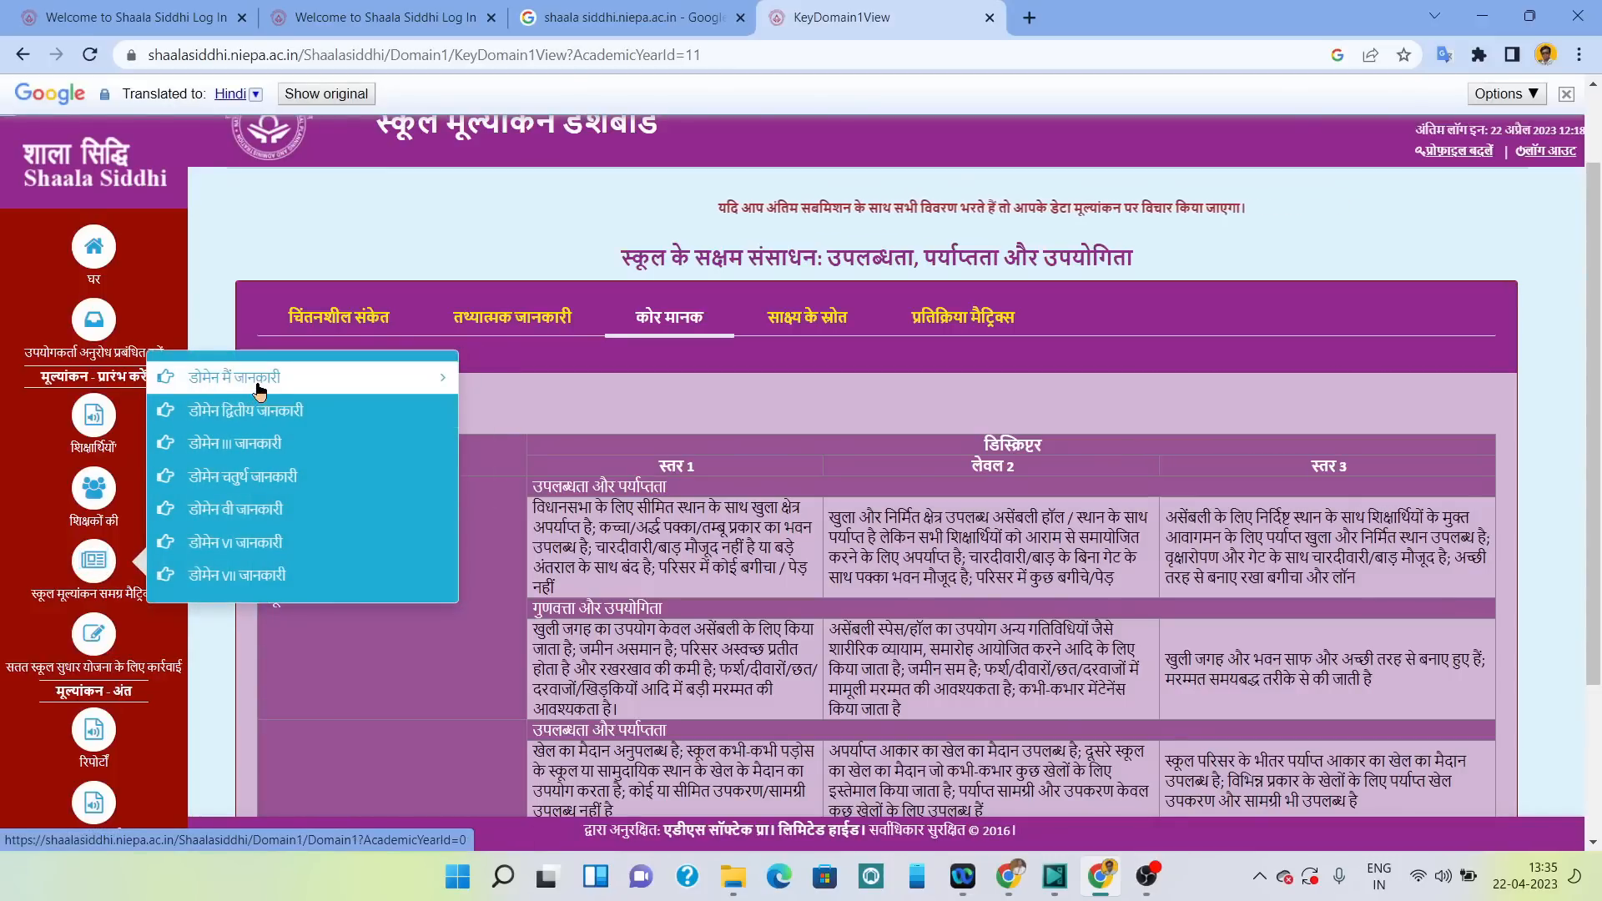
left_click(252, 377)
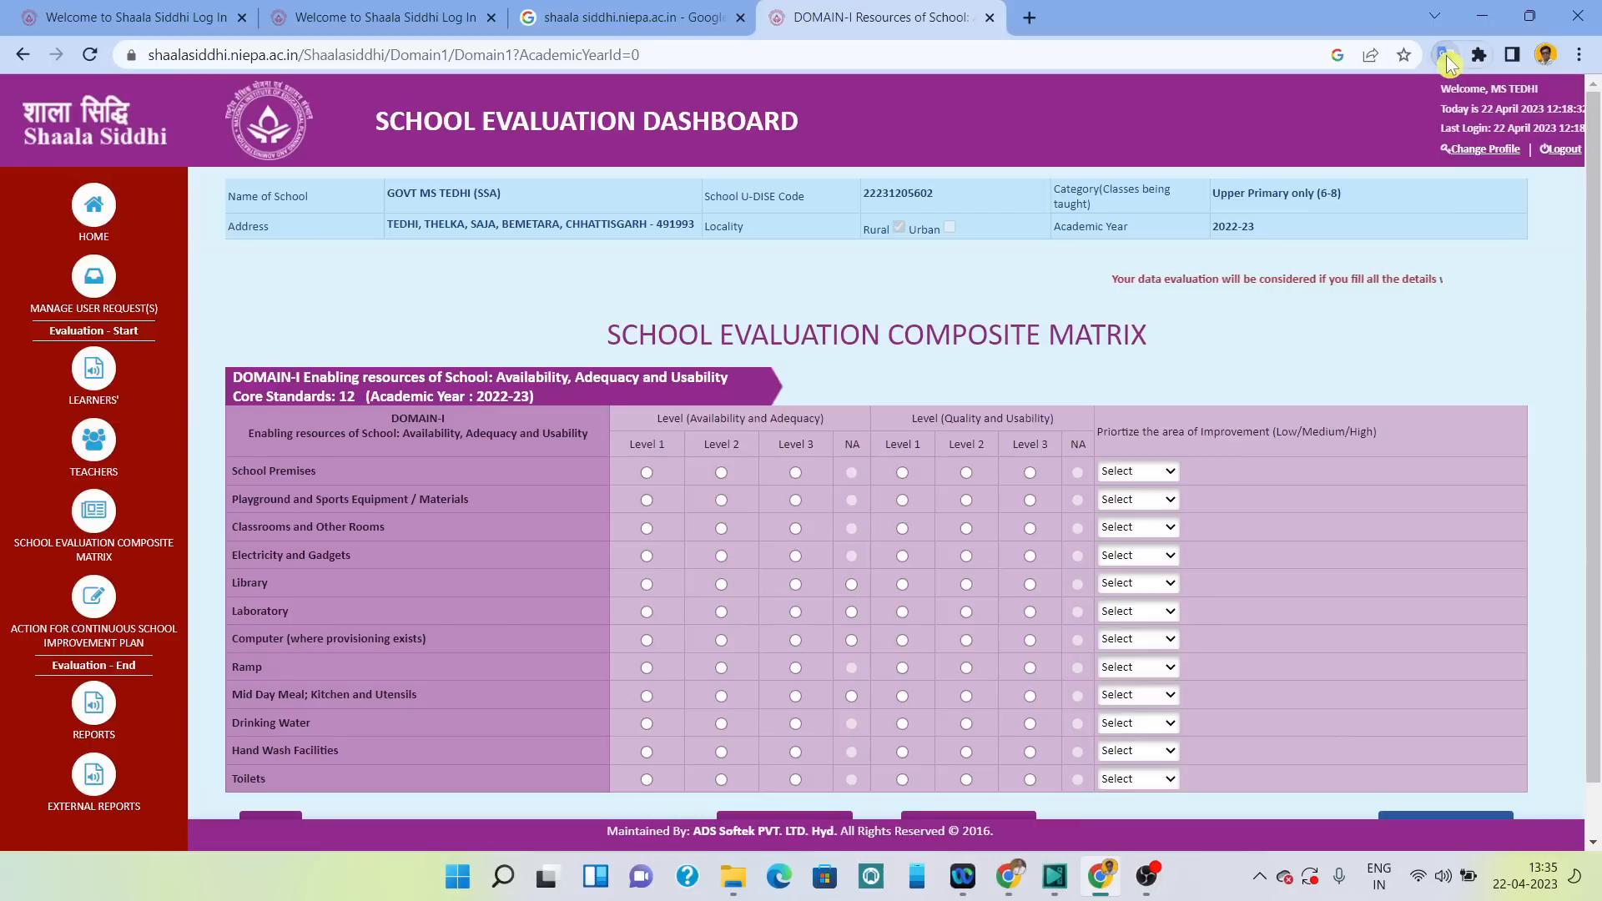
left_click(1445, 55)
left_click(1144, 145)
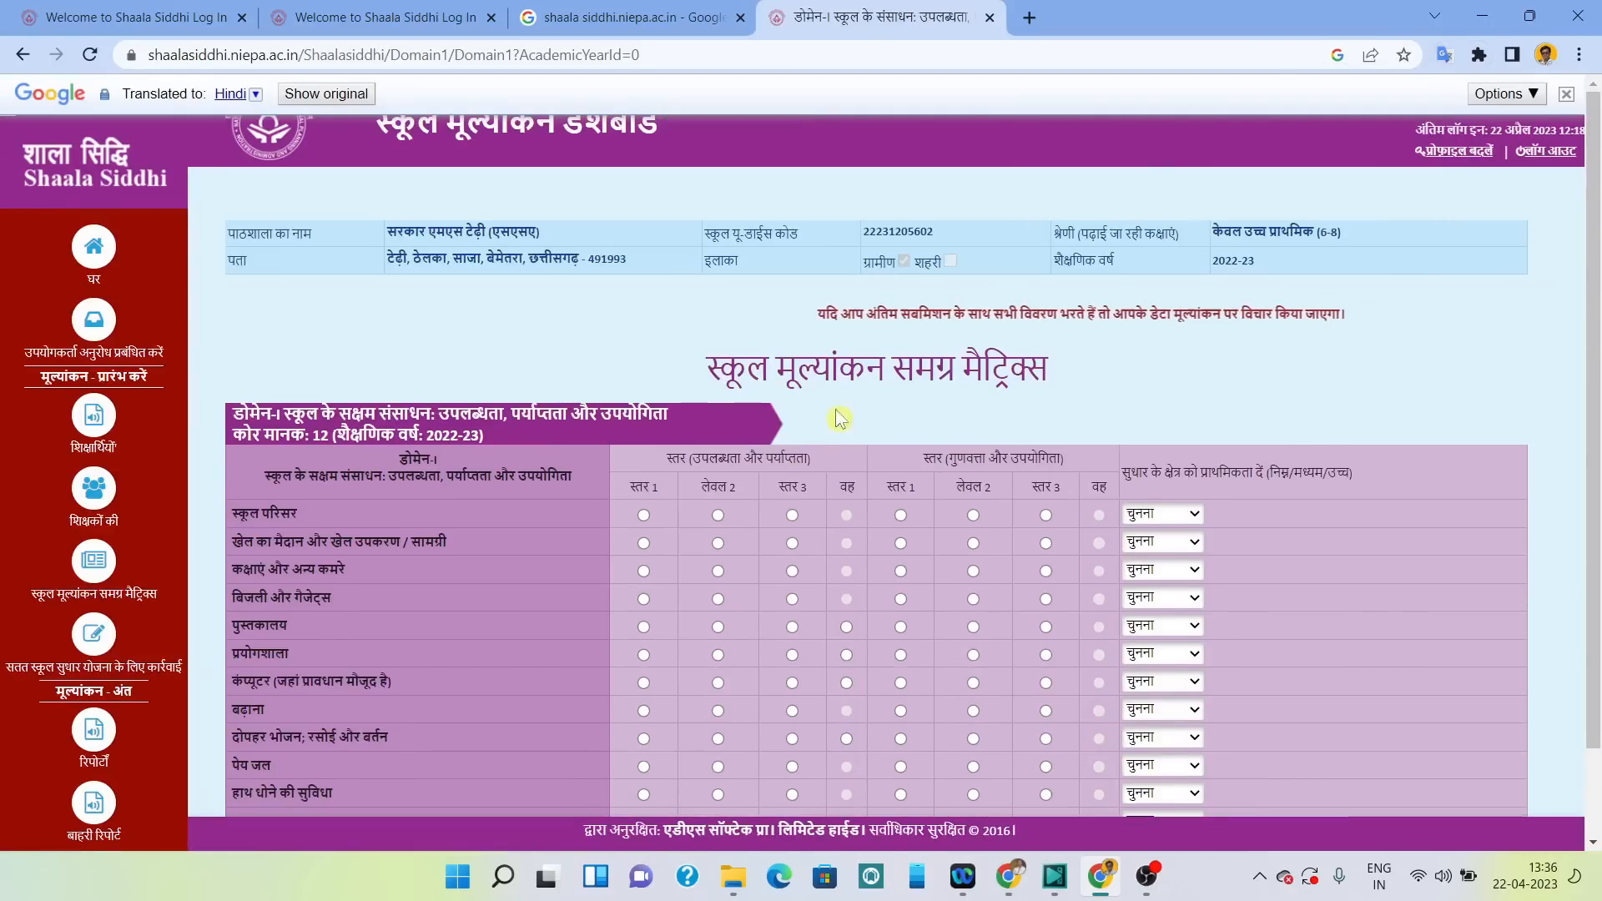
scroll(833, 422, "down", 1)
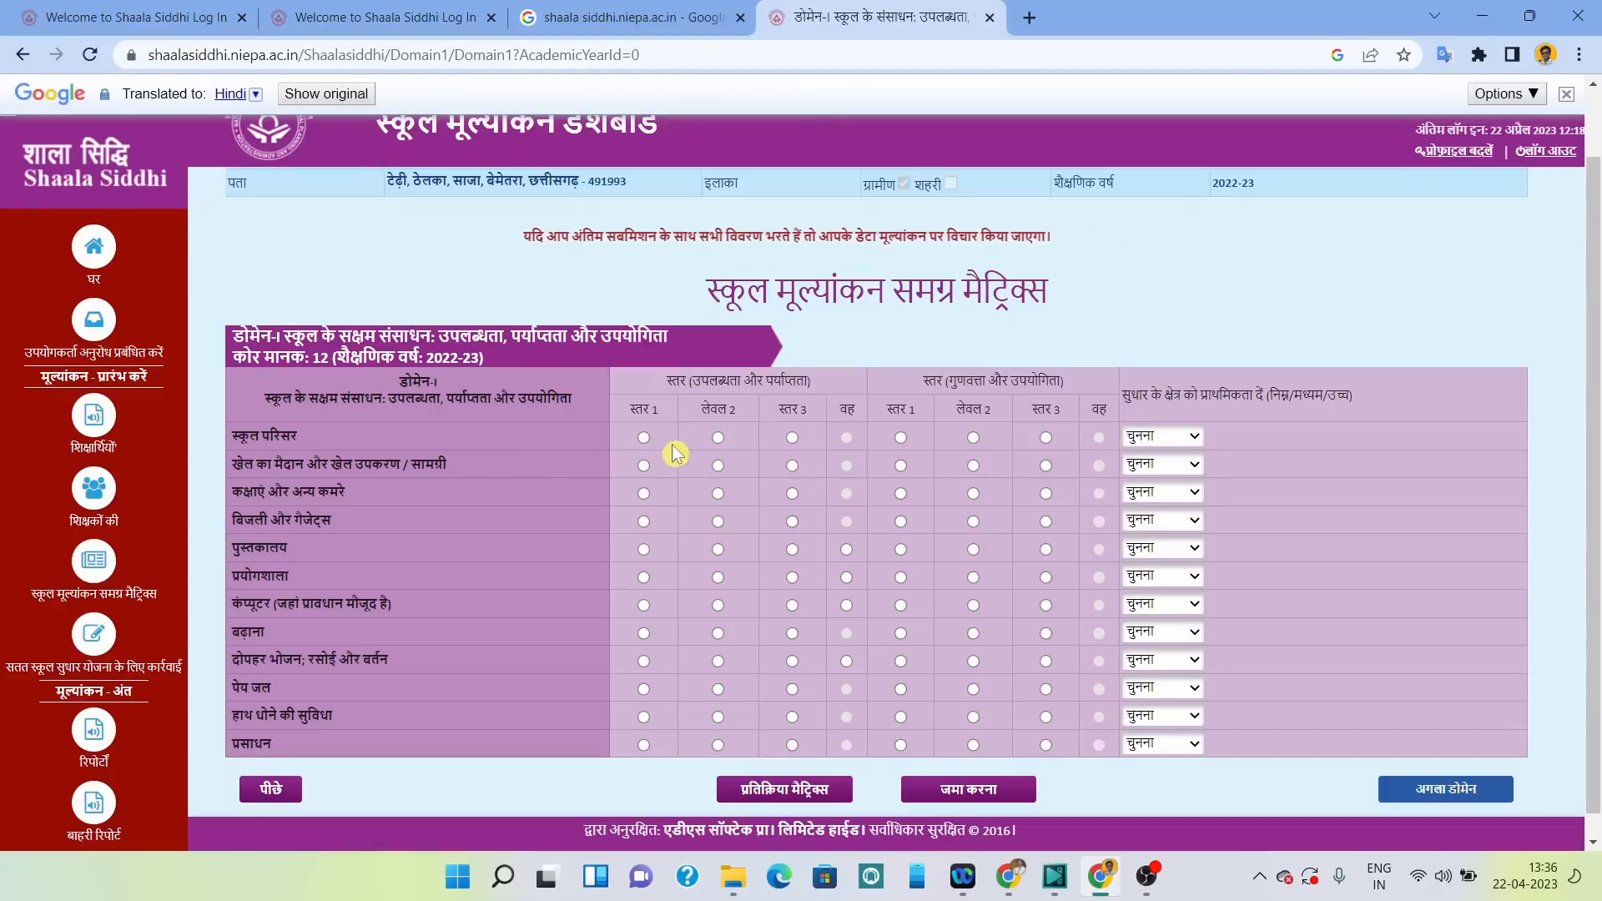
Rate School Premises as Level 2 for both availability and quality, with medium (मध्यम) improvement priority.
left_click(718, 439)
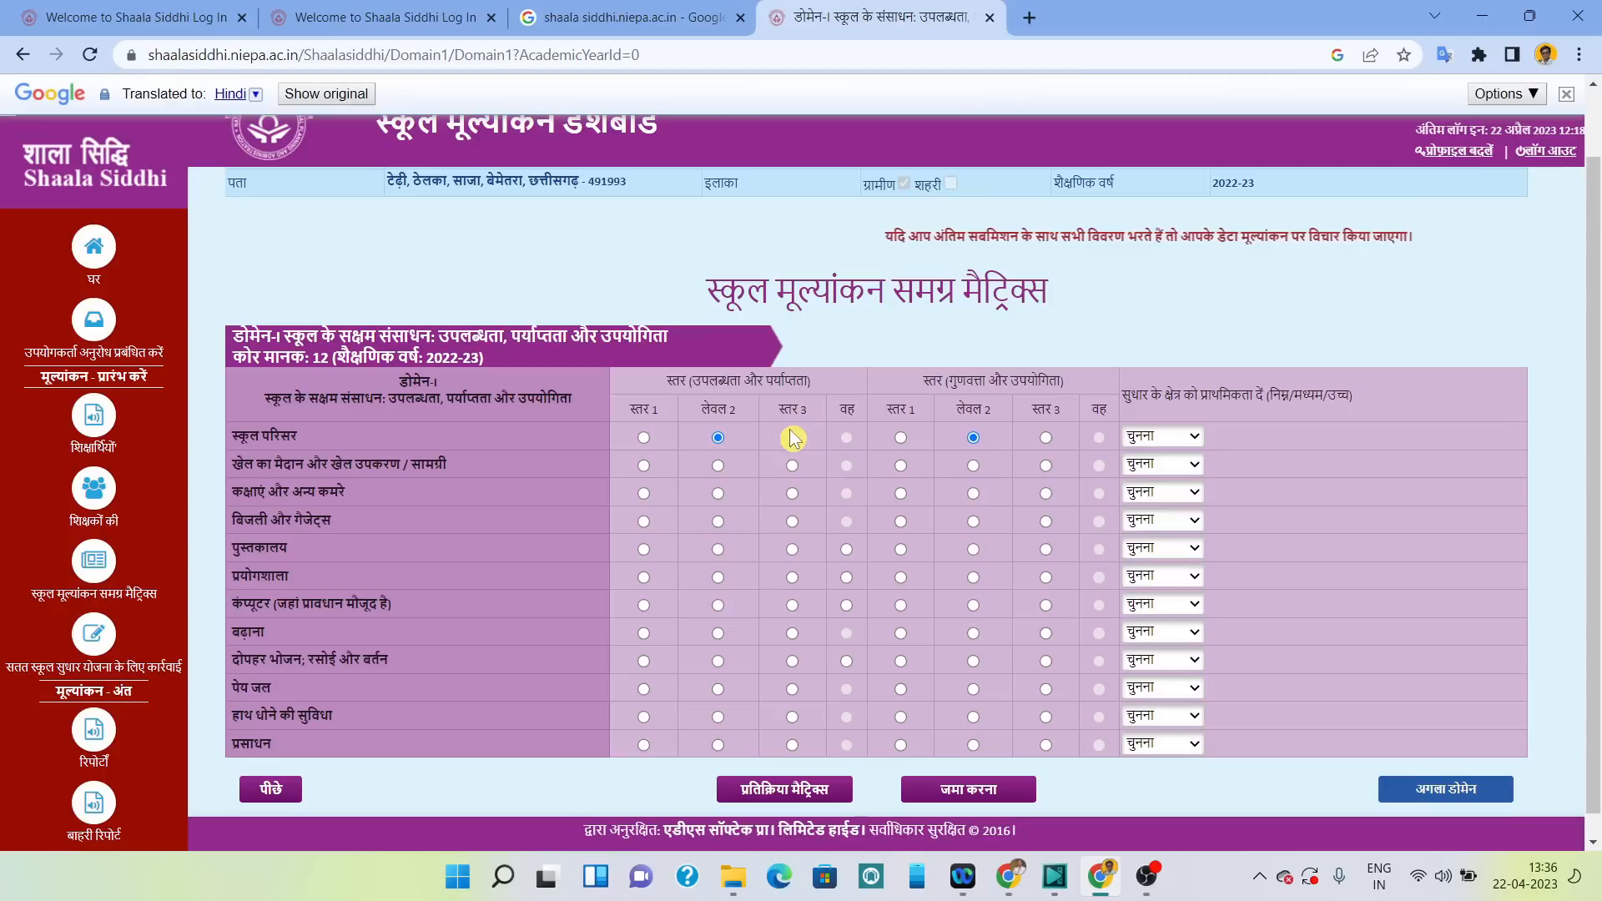
left_click(1189, 443)
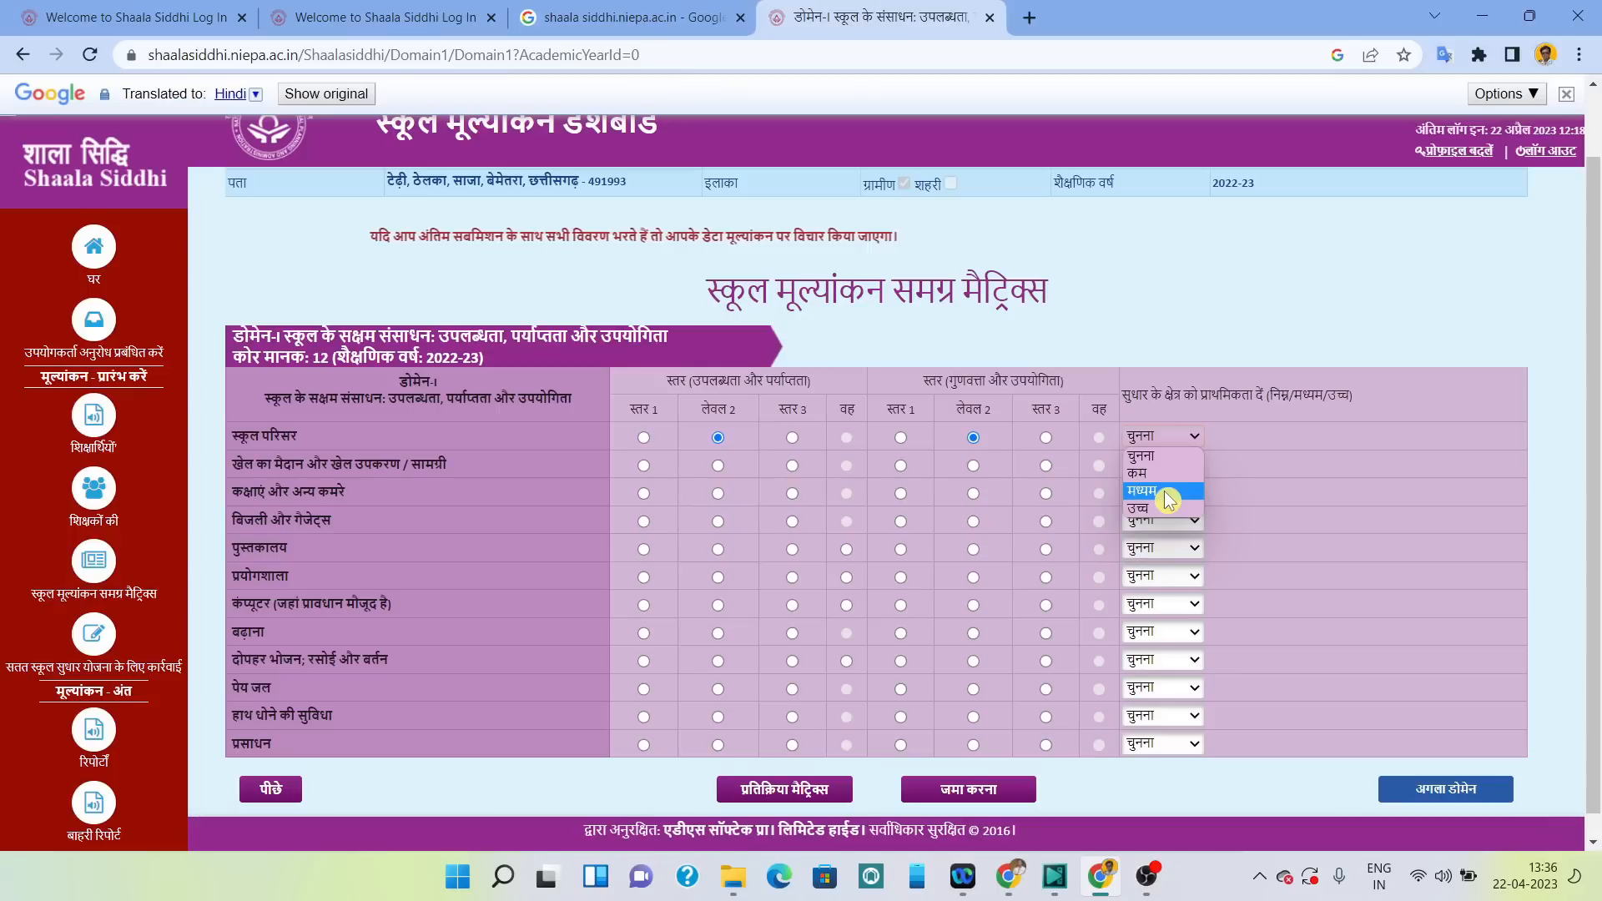
left_click(1160, 493)
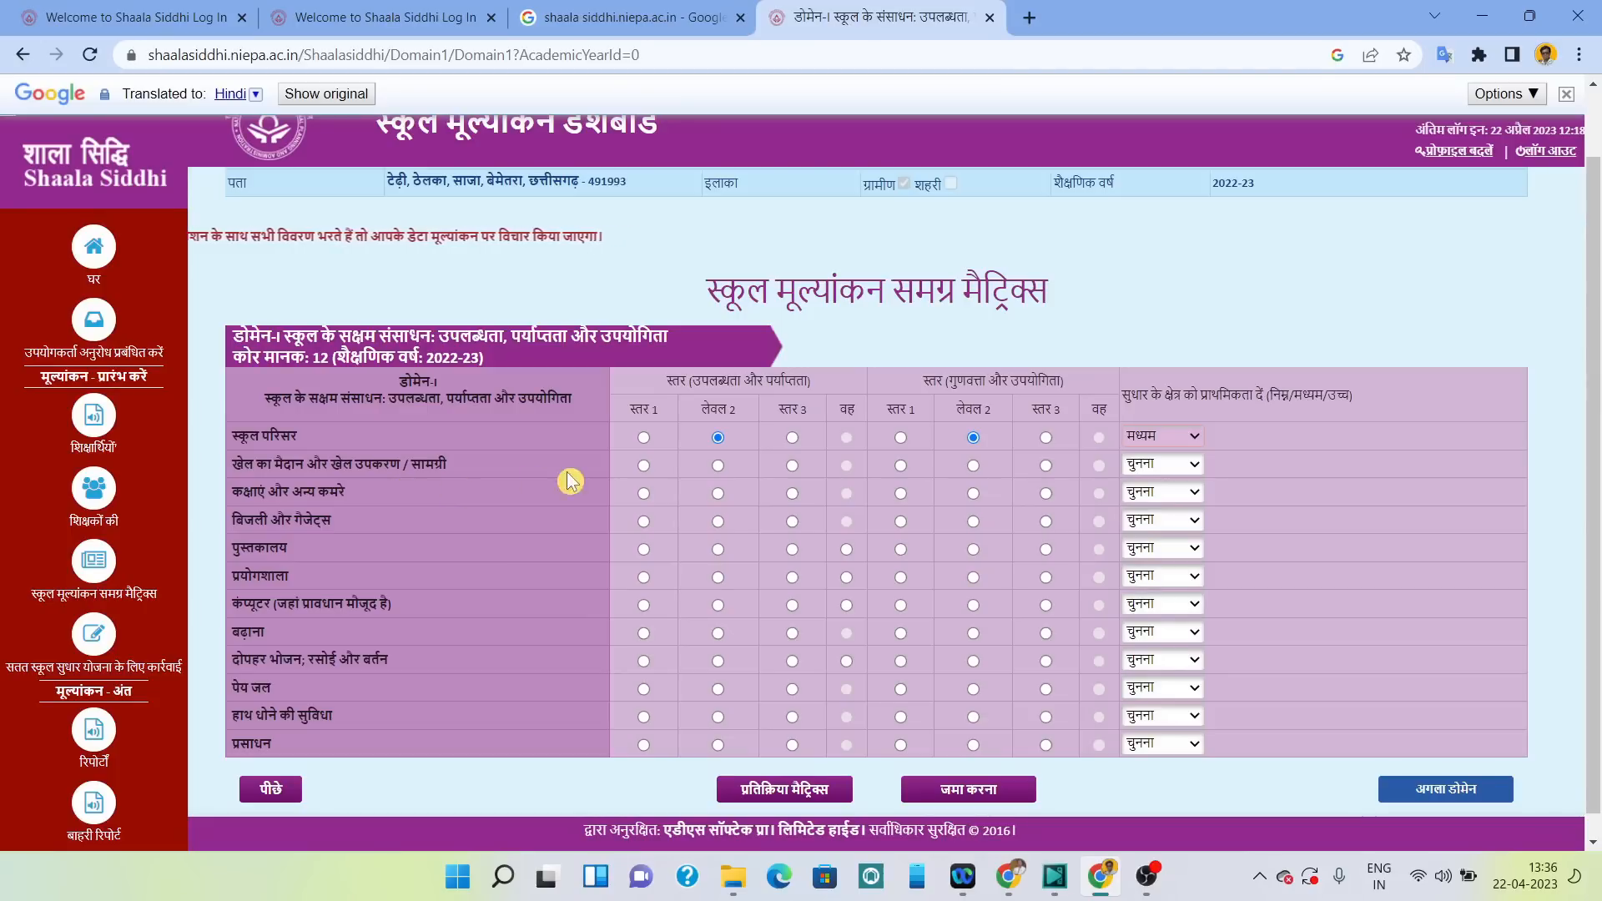
Rate Playground, Classrooms, Electricity and Gadgets, and Library as Level 2 for both availability and quality, each with medium (मध्यम) priority.
left_click(719, 468)
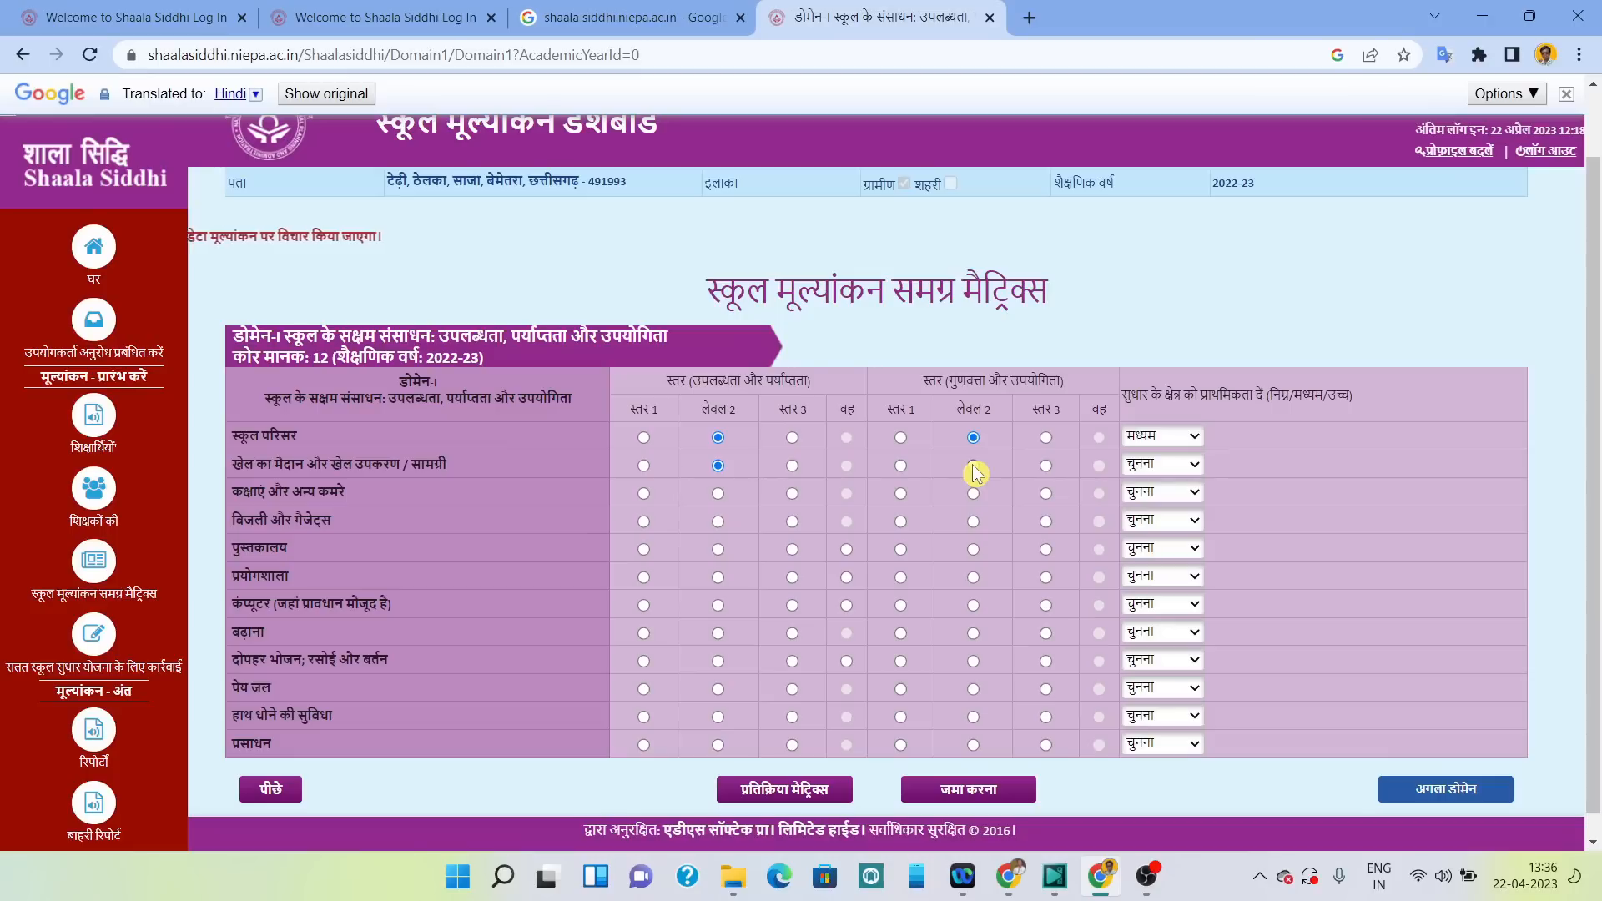
left_click(1168, 473)
left_click(1152, 518)
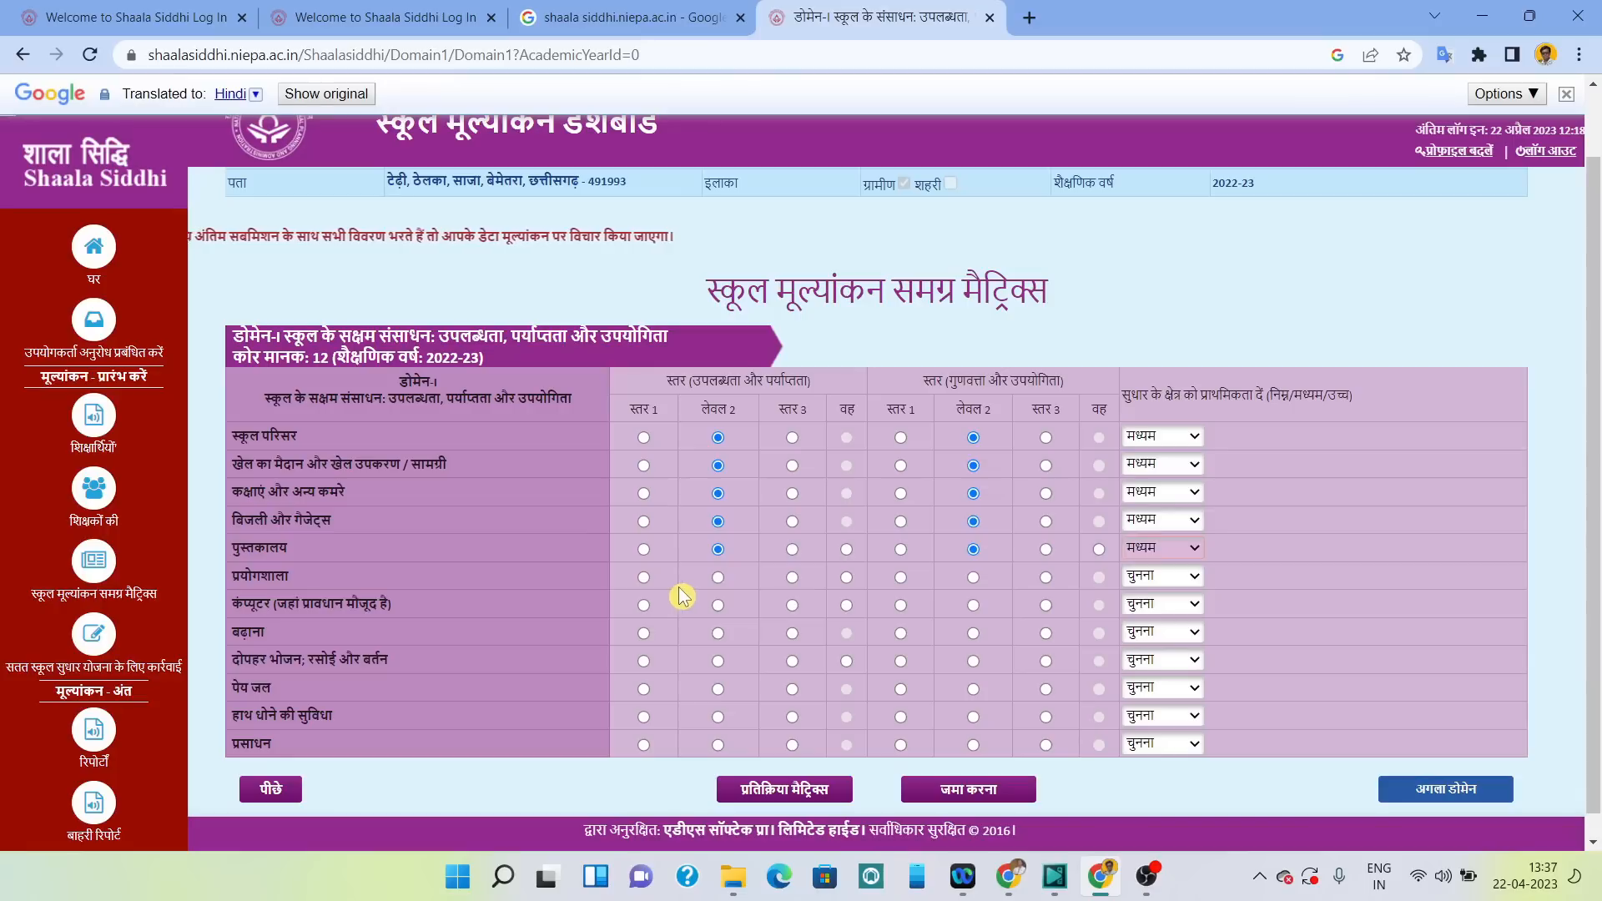
left_click(717, 464)
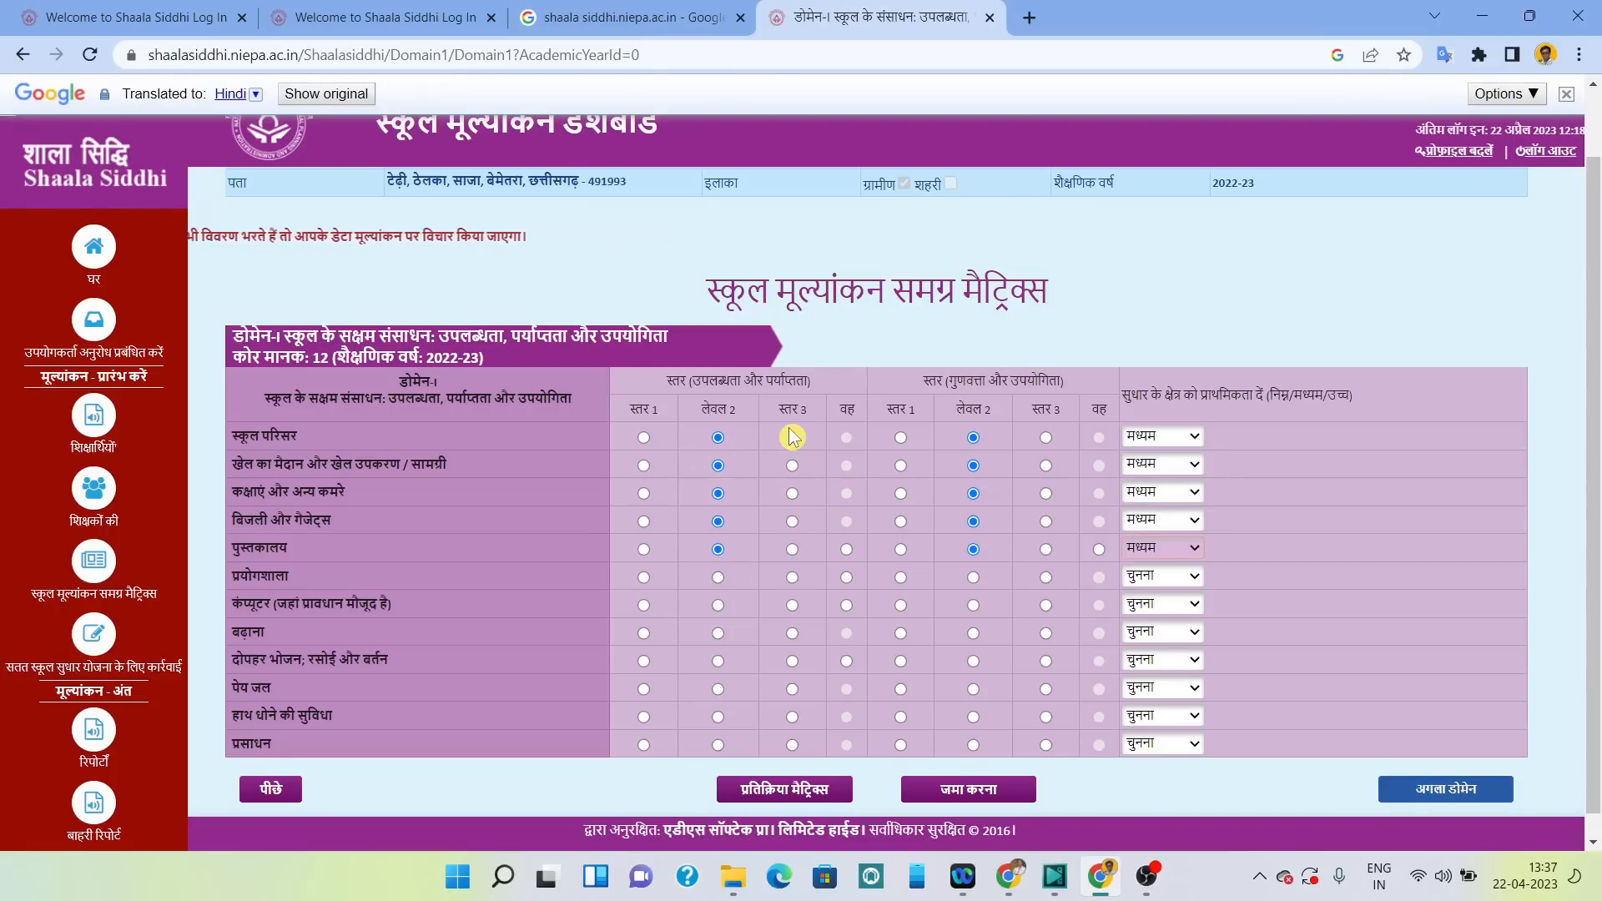
Mark Laboratory and Computer as वह under availability and adequacy, each with low (कम) improvement priority.
left_click(847, 577)
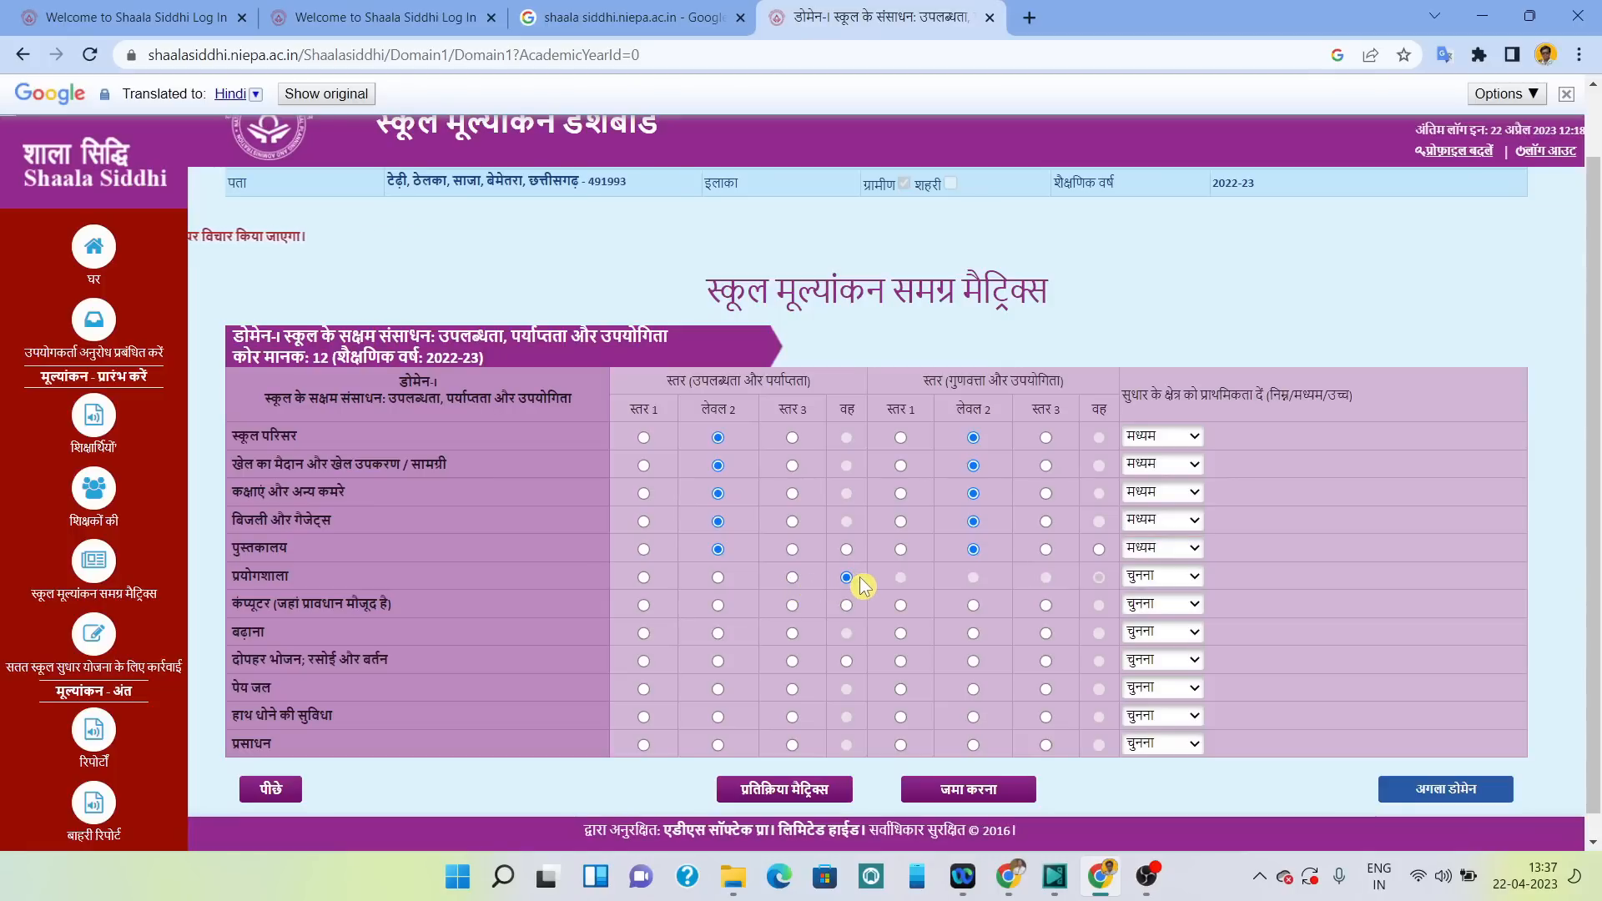
left_click(1155, 576)
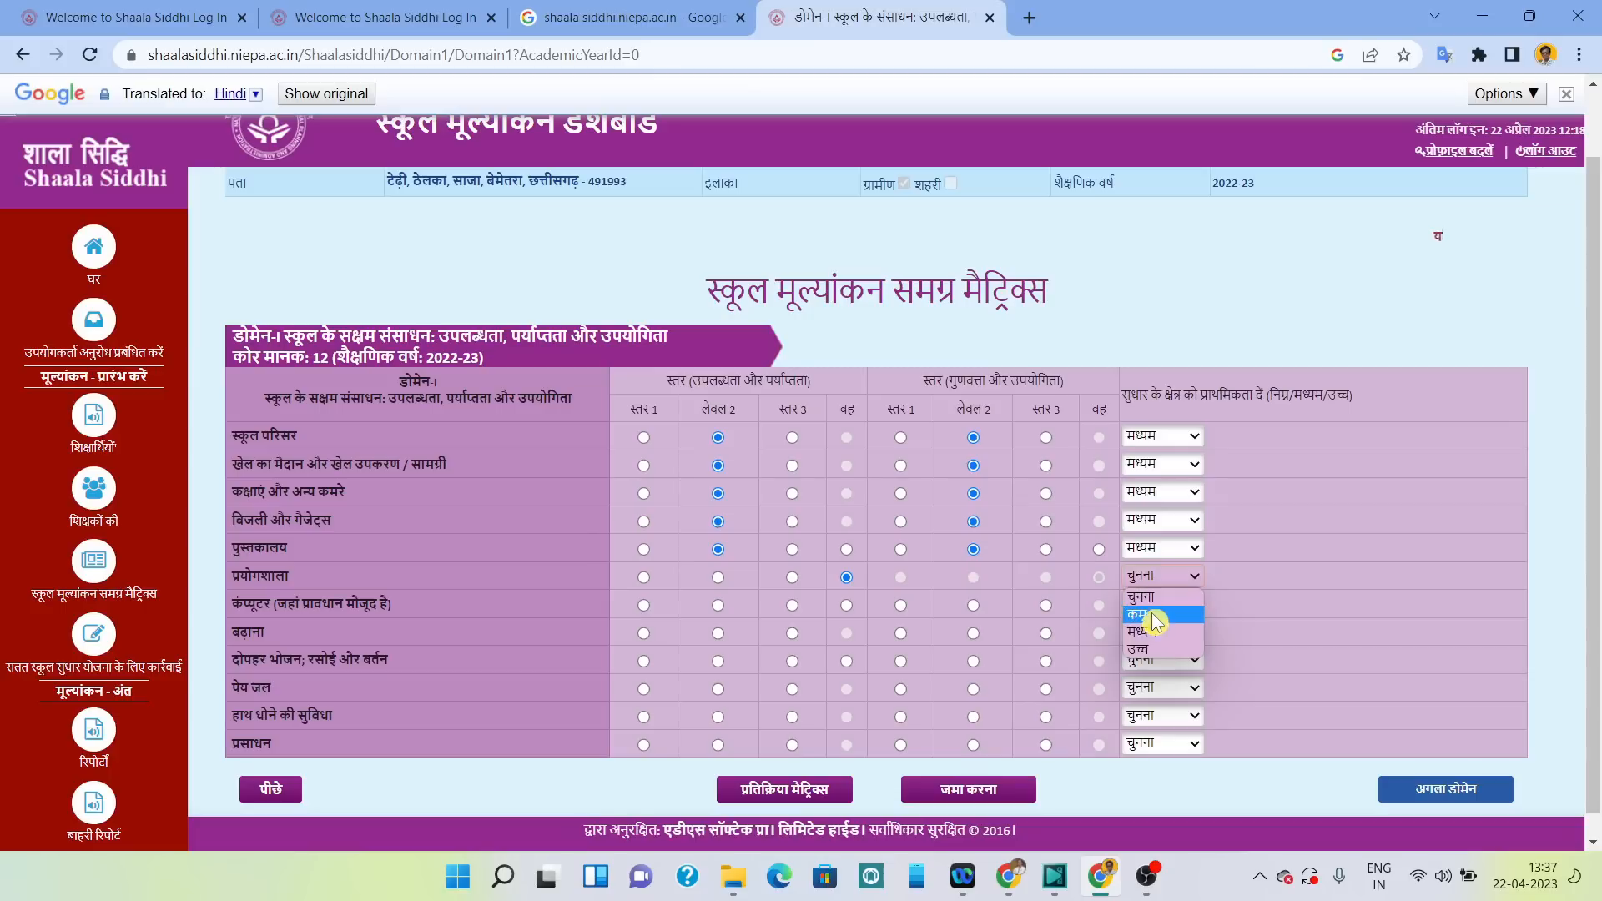
left_click(1153, 616)
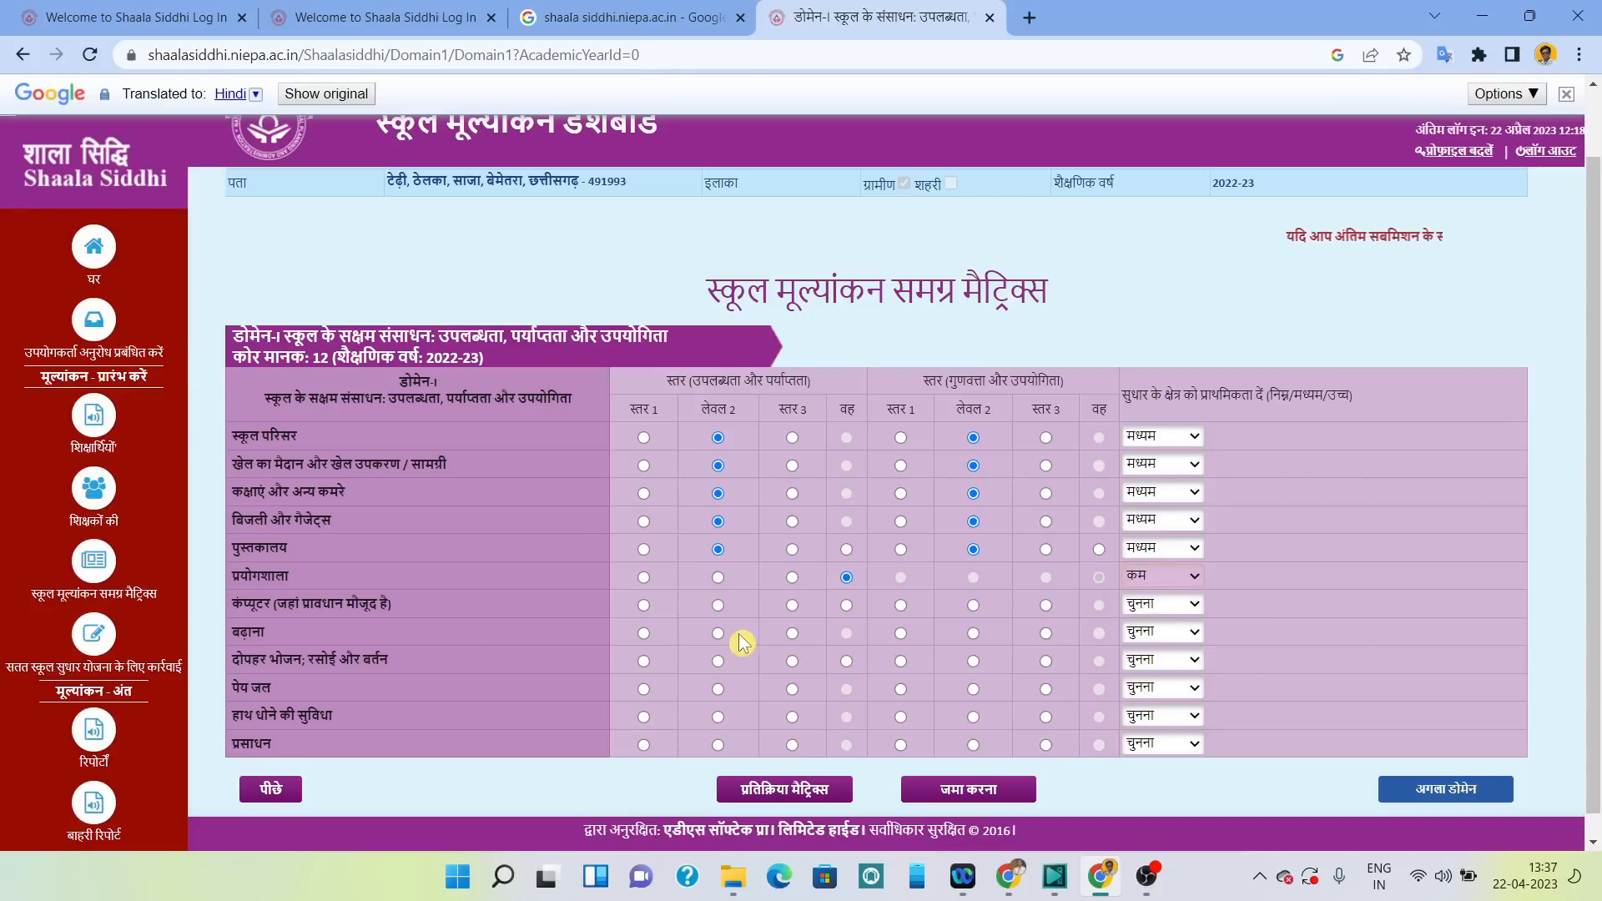
left_click(848, 606)
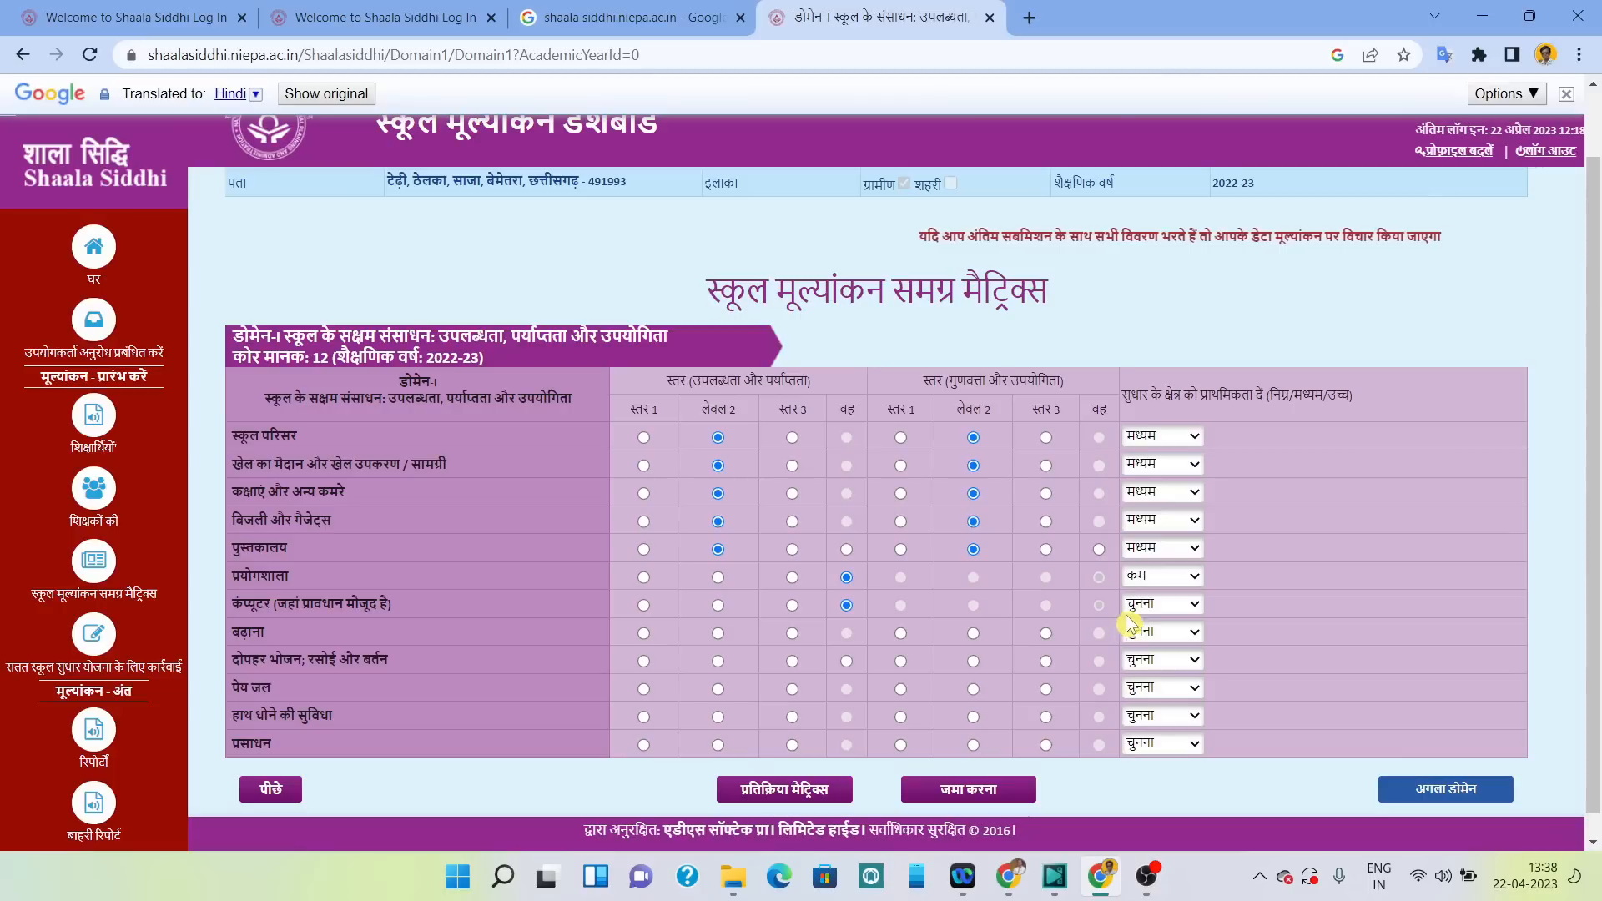
left_click(1157, 612)
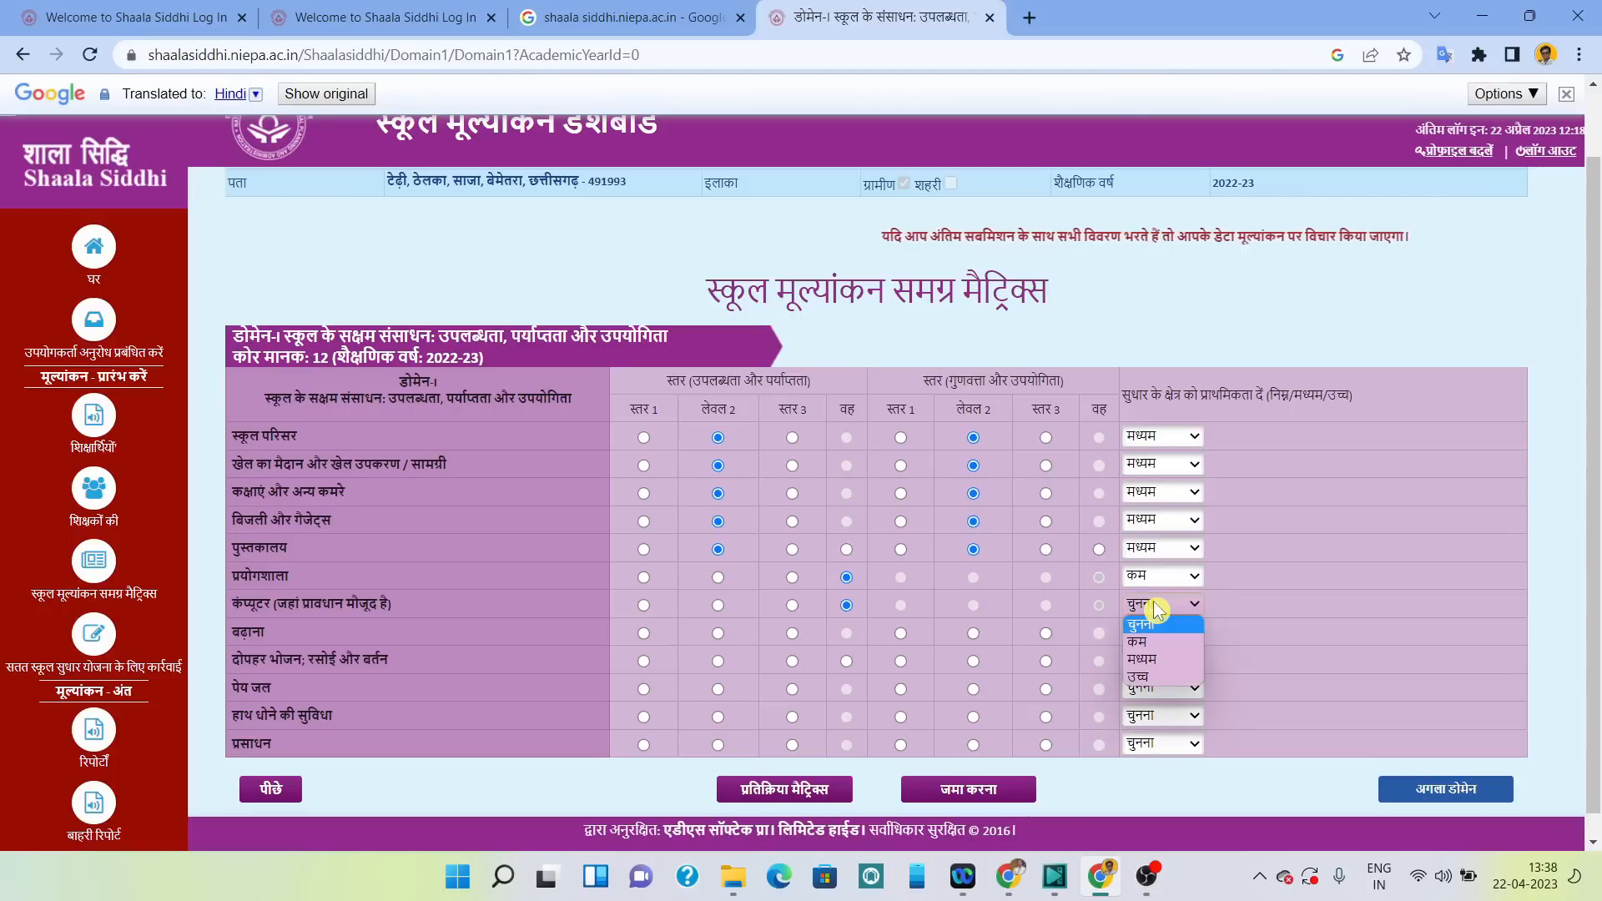
left_click(1151, 646)
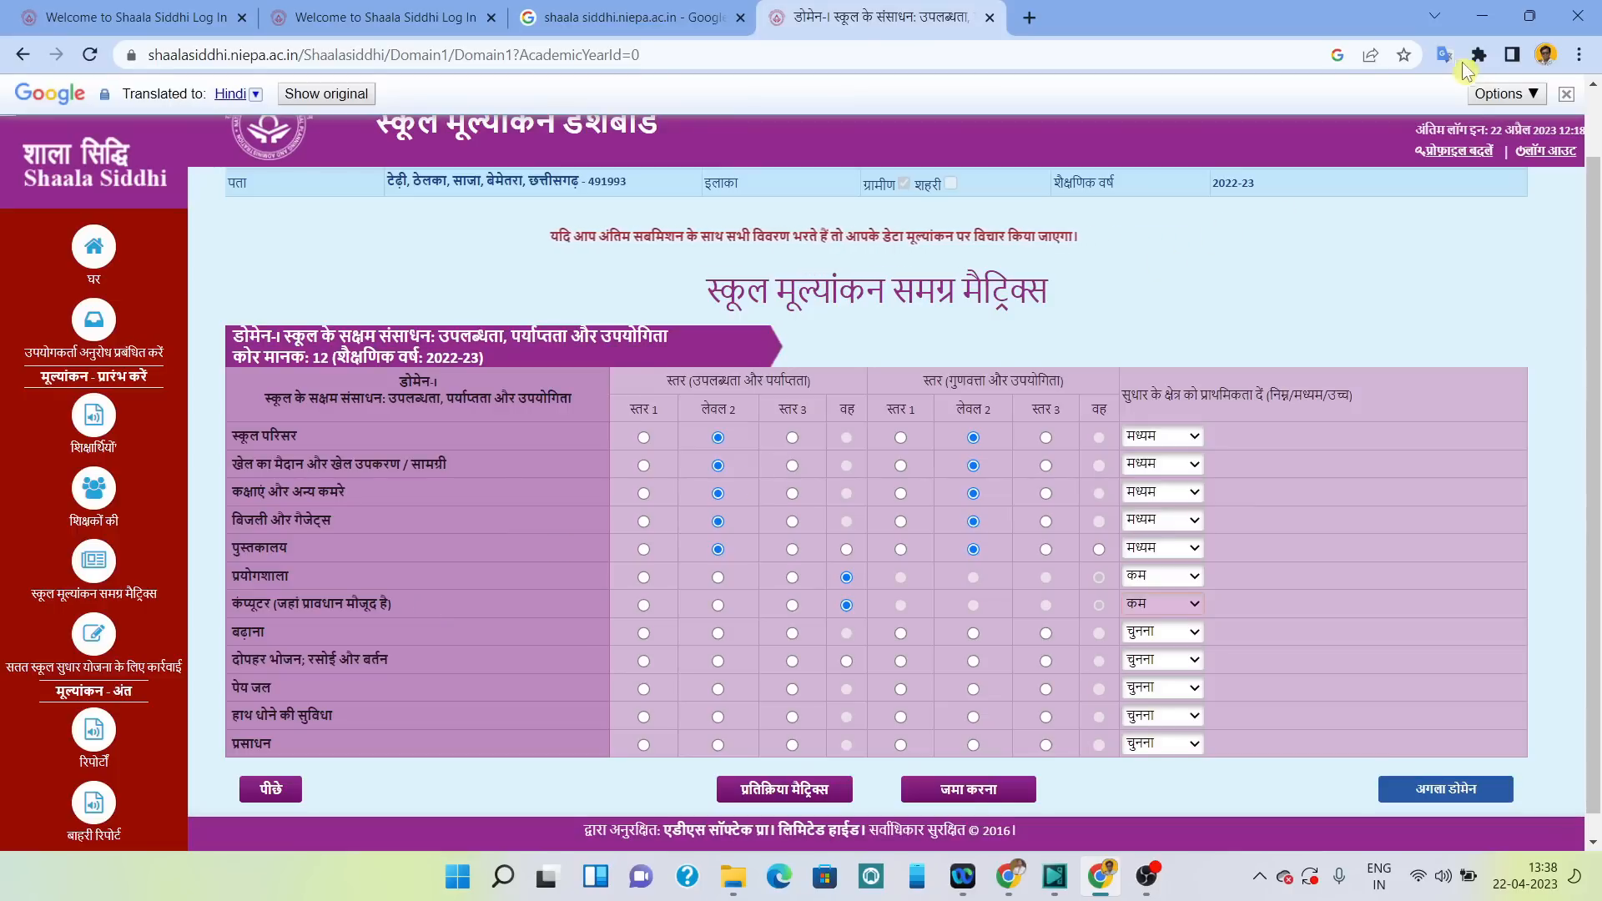
Switch the Domain I composite matrix page's translation from Hindi to English.
left_click(1449, 56)
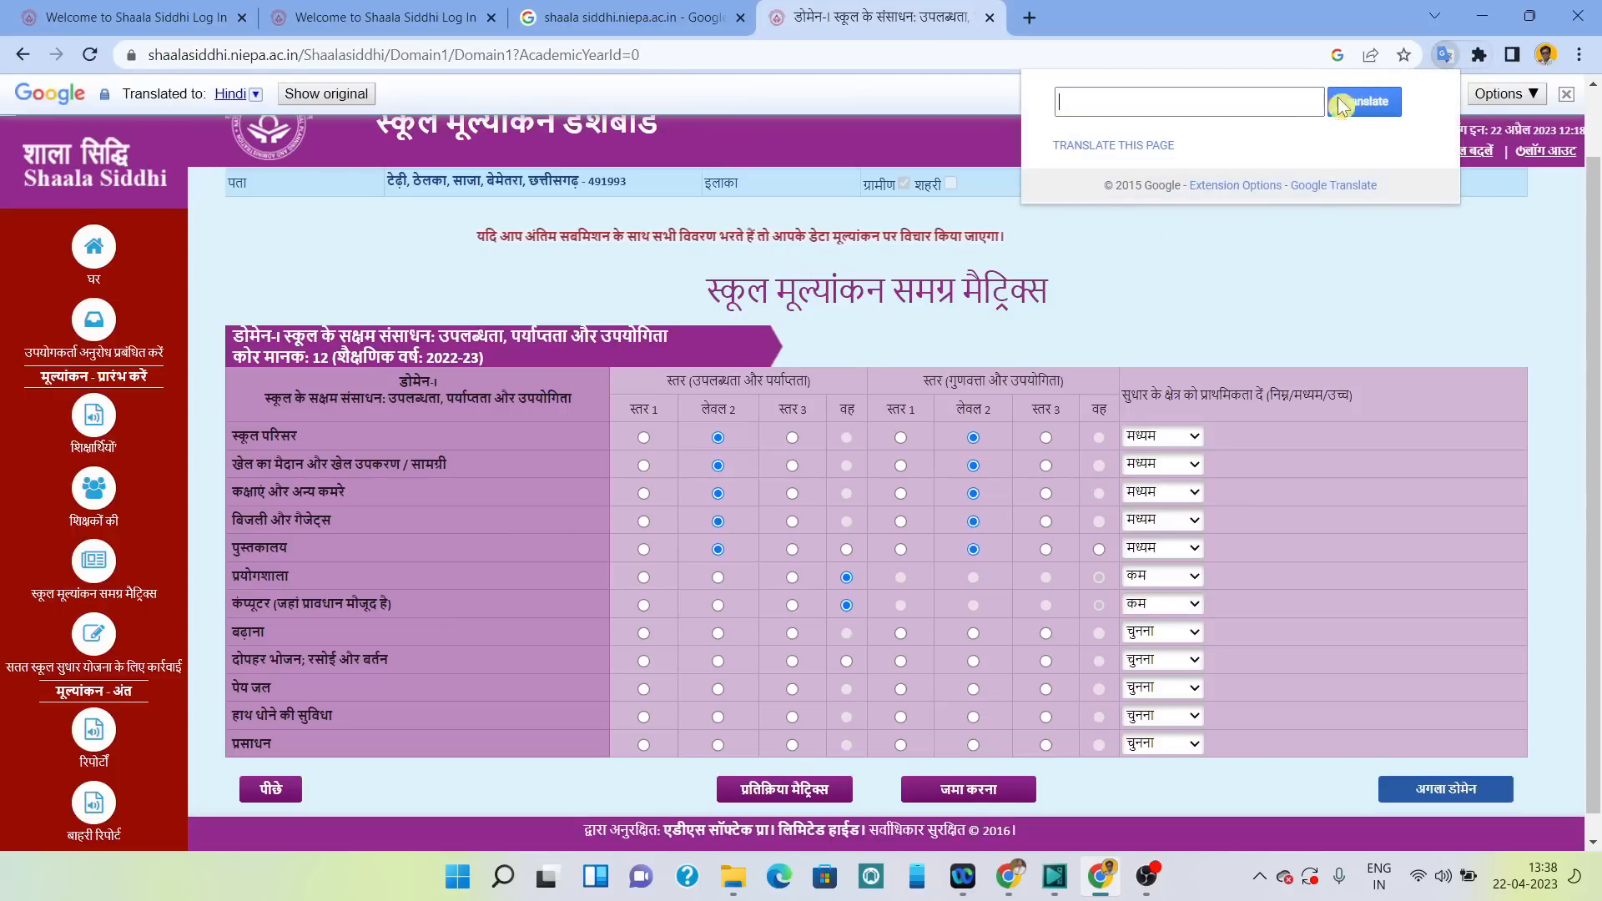
left_click(255, 95)
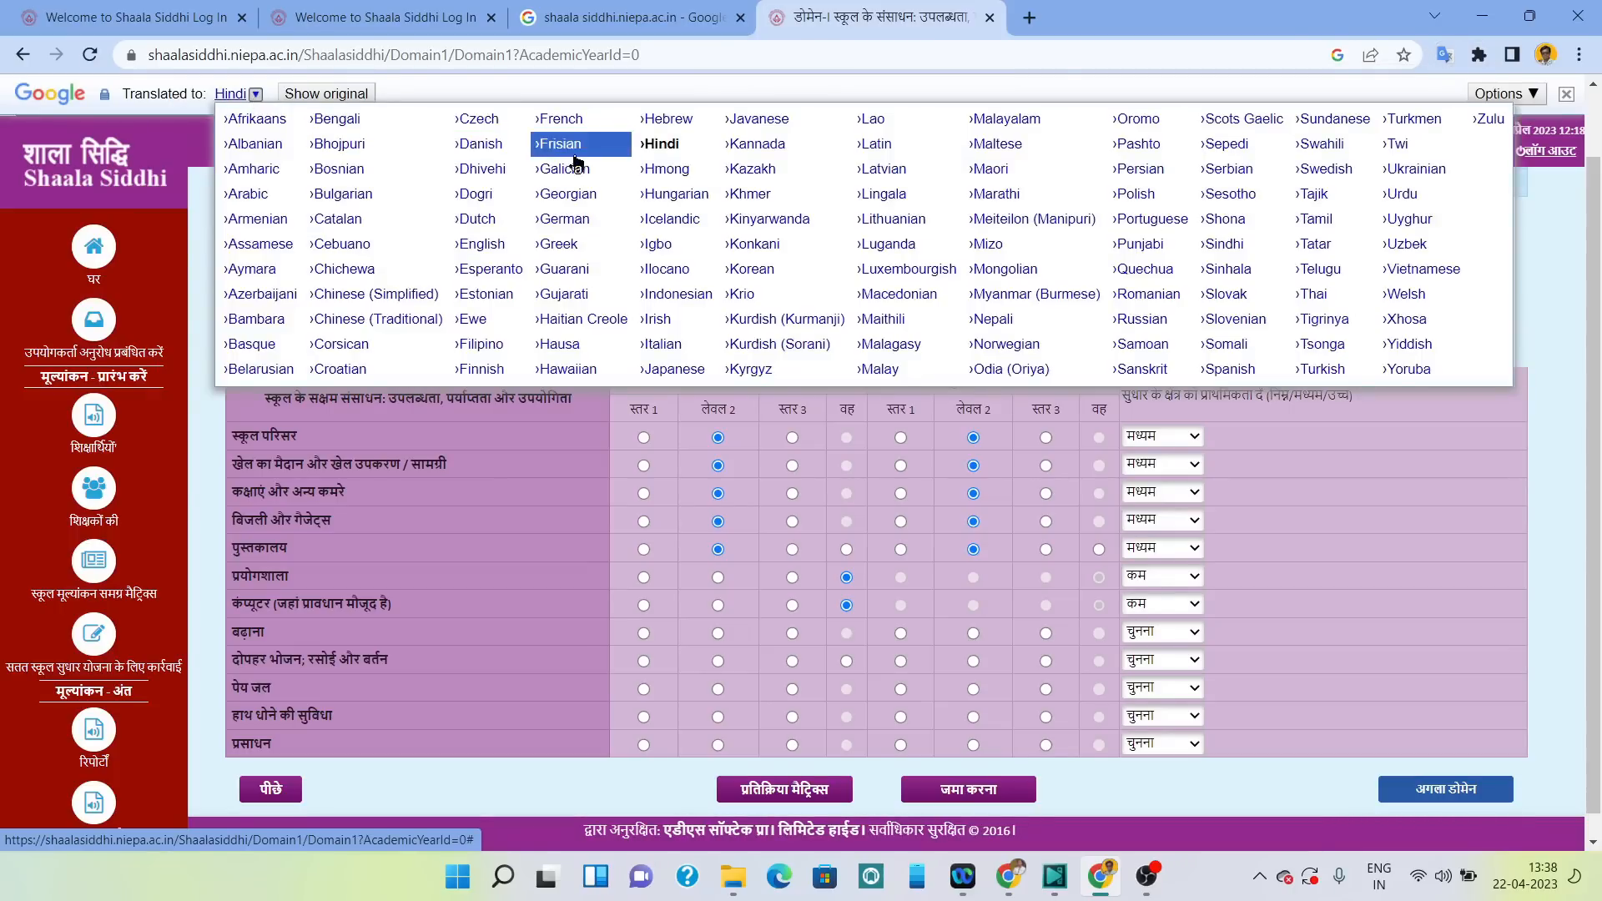
left_click(483, 244)
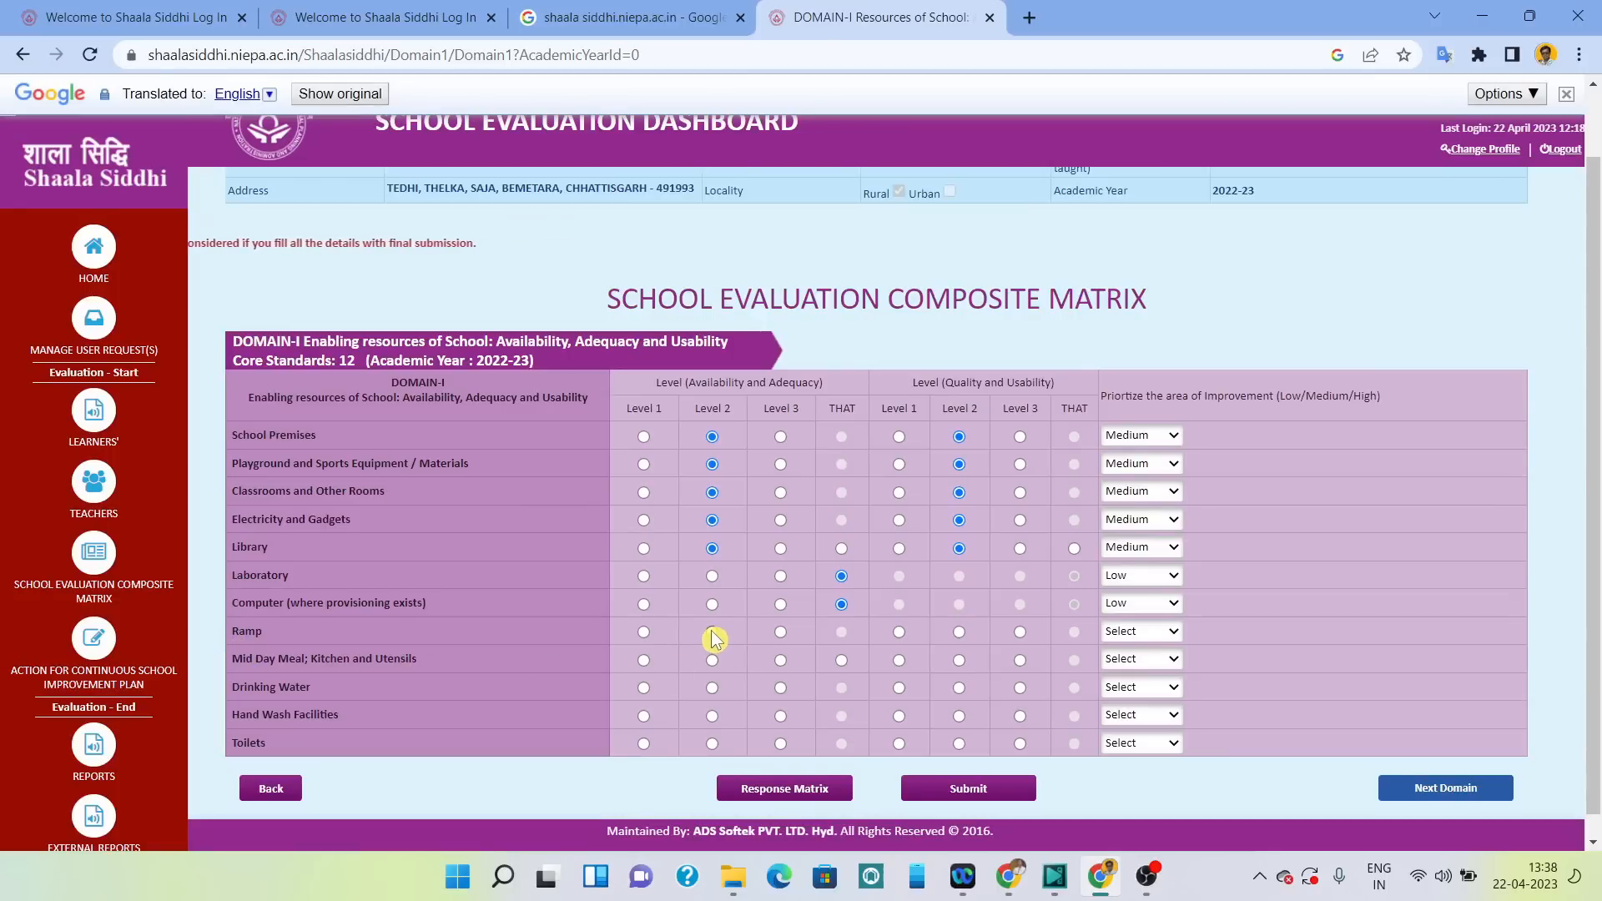
Rate Ramp as Level 1 for both availability and quality, with Low improvement priority.
left_click(644, 633)
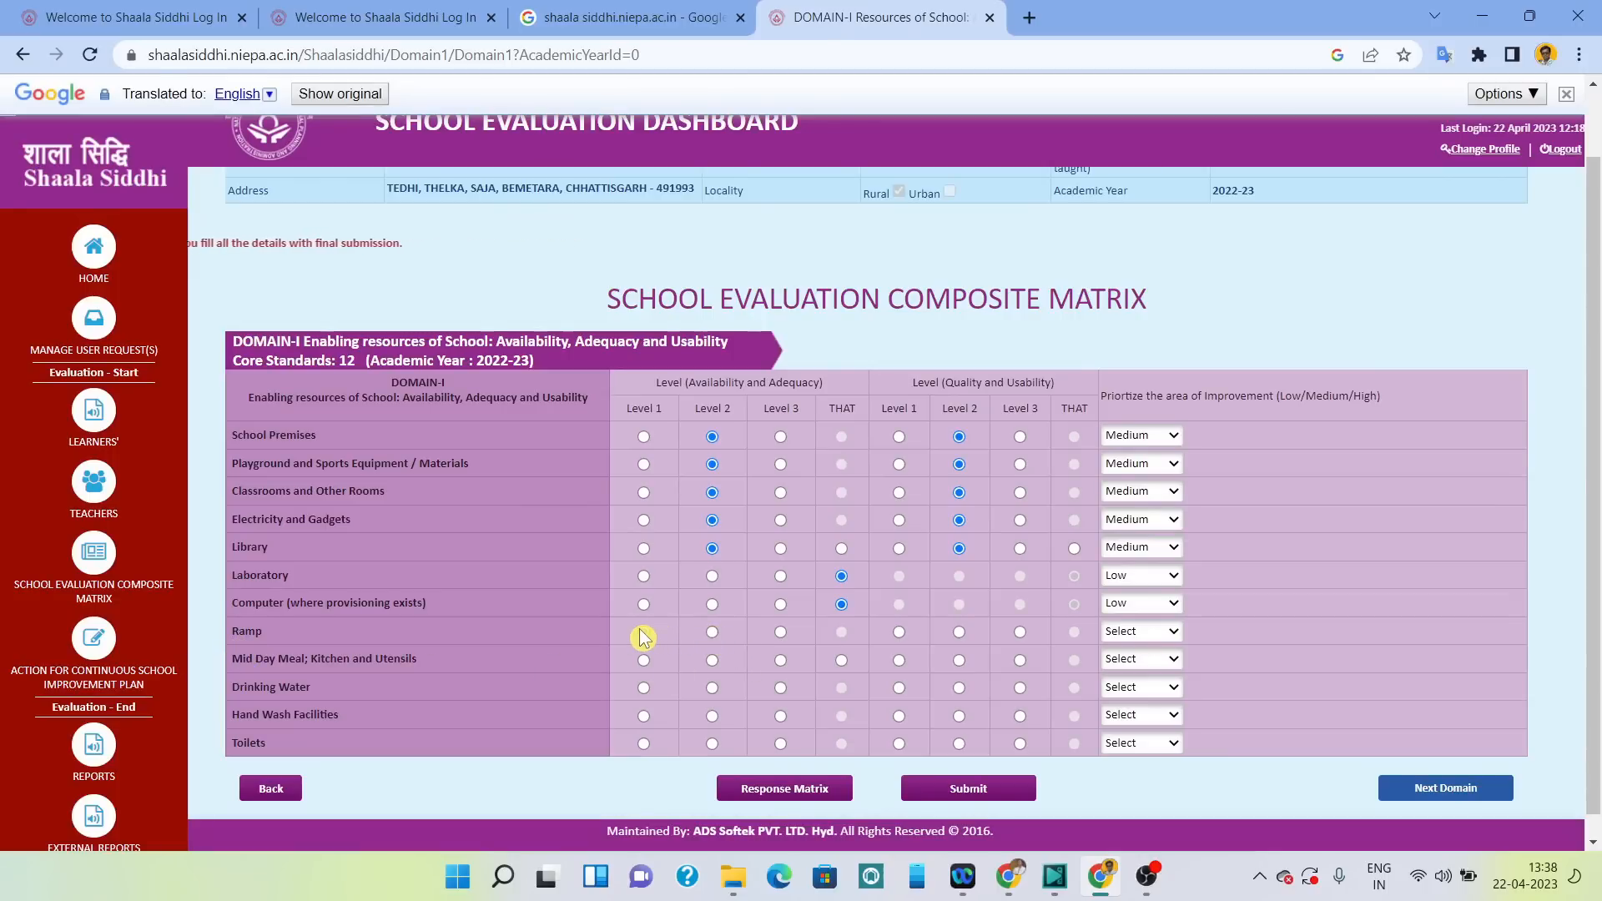
left_click(898, 632)
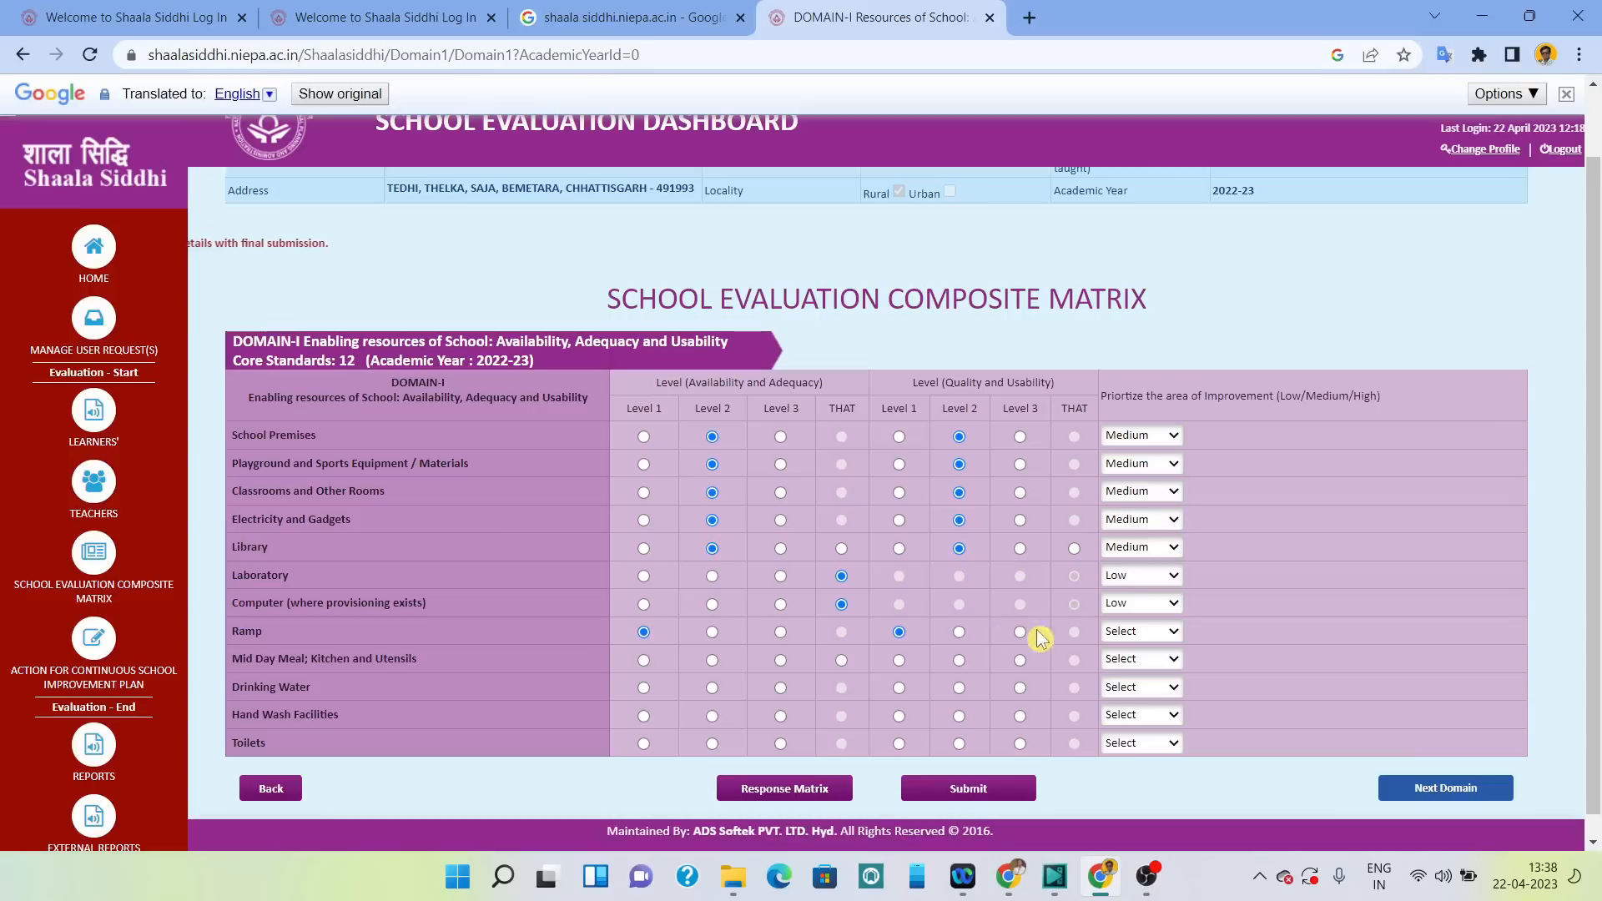
left_click(1116, 635)
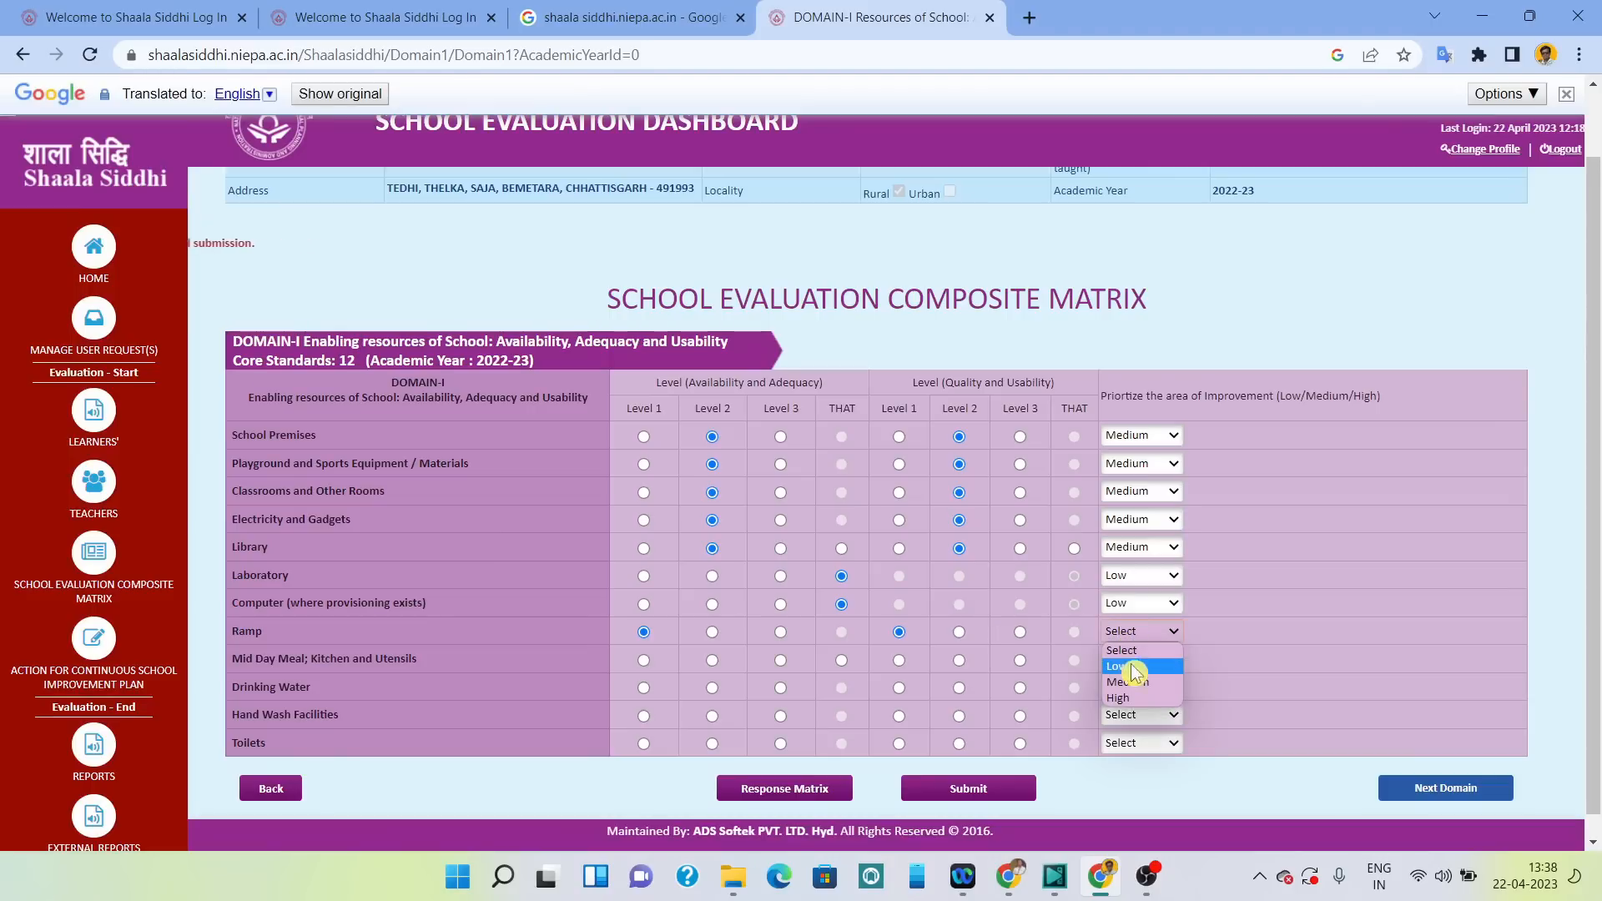
left_click(1132, 668)
Rate Mid Day Meal and Drinking Water as Level 2 for both availability and quality, each with Medium priority.
scroll(626, 663, "down", 1)
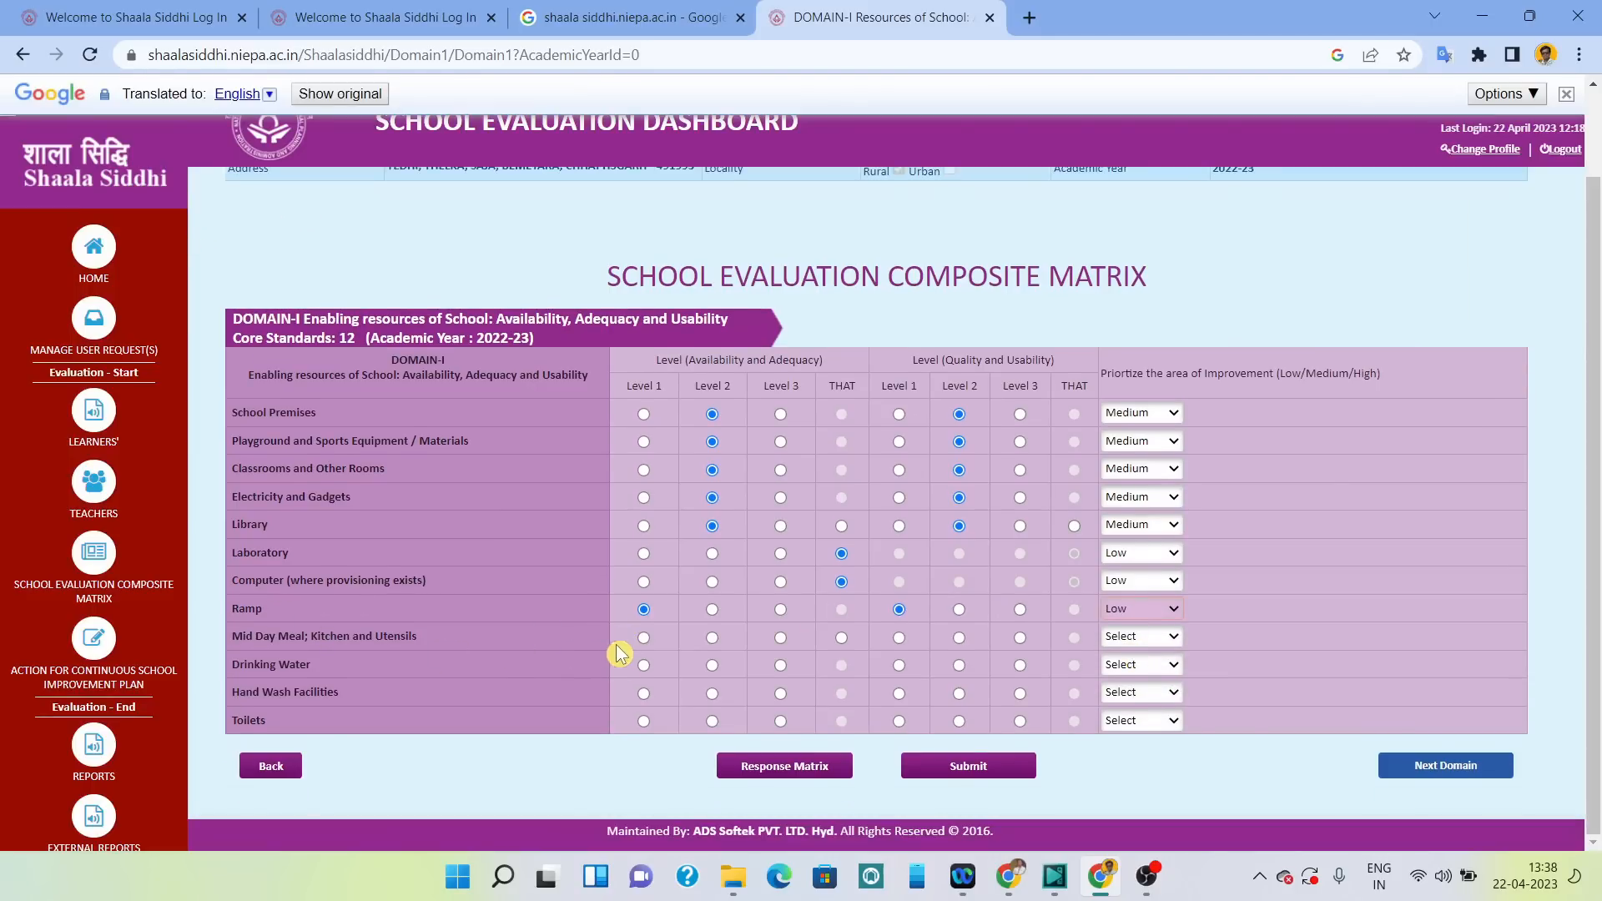
left_click(711, 638)
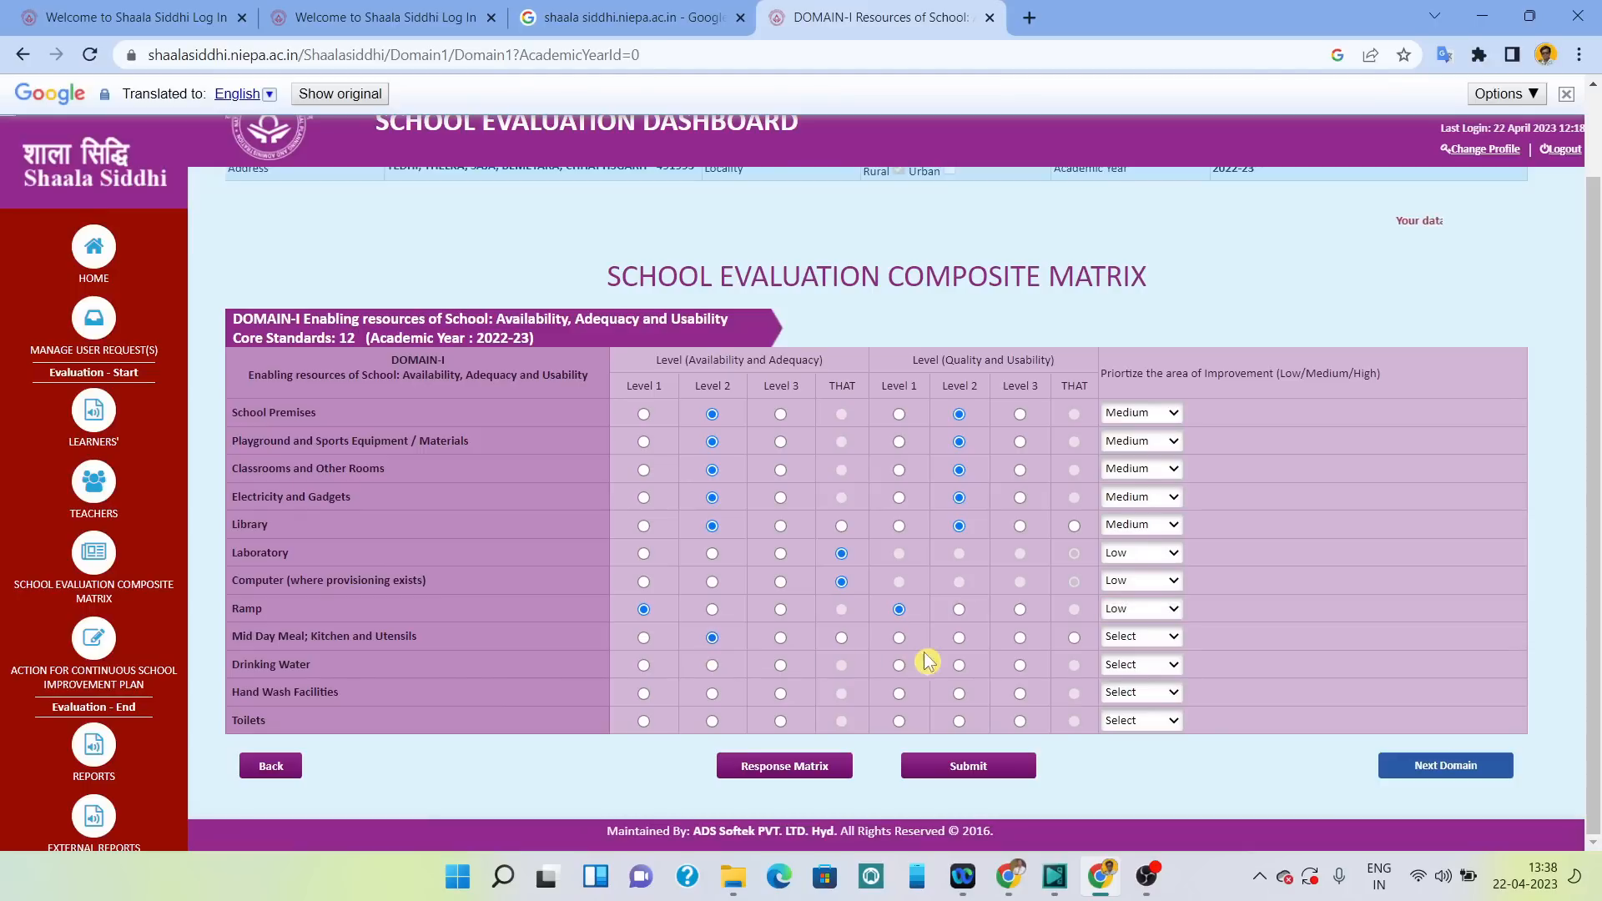
left_click(1165, 638)
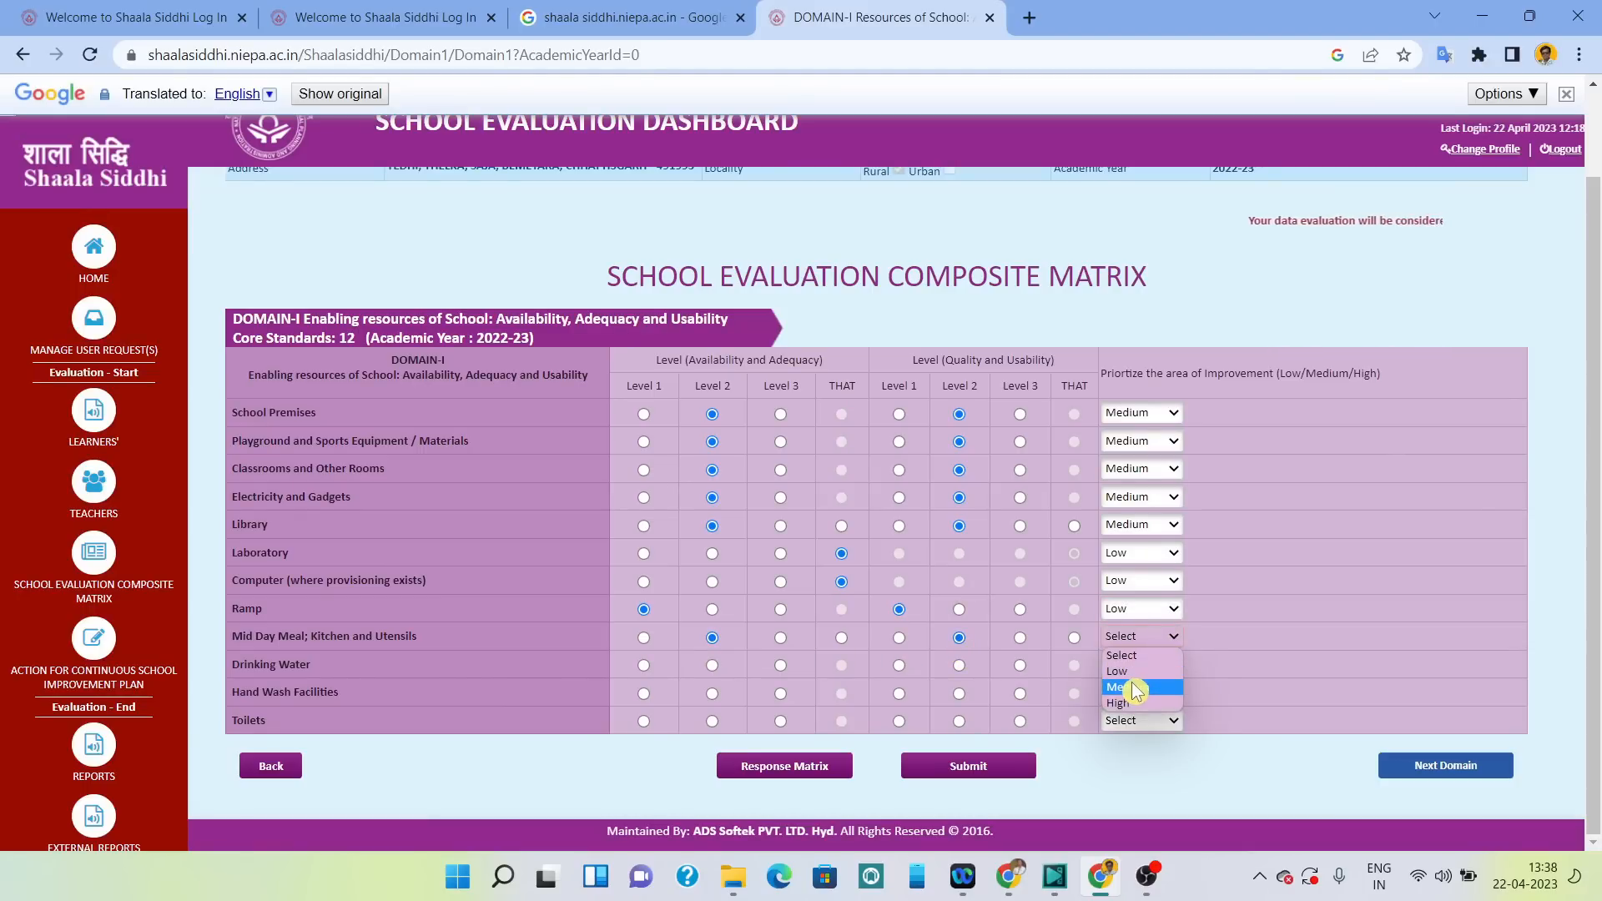
left_click(1135, 687)
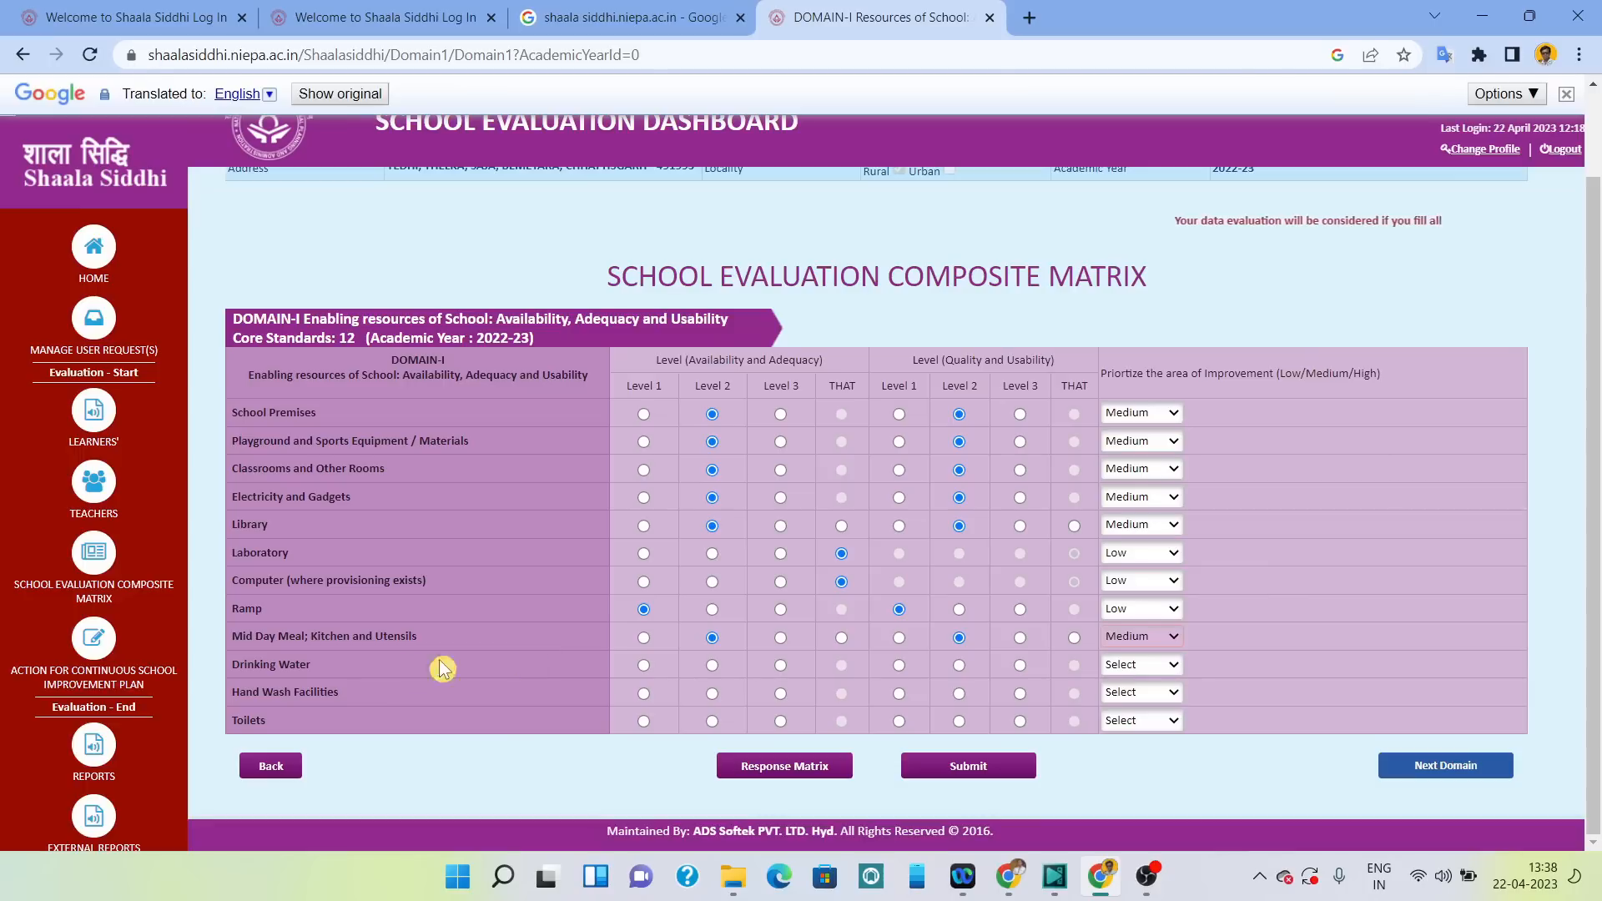
left_click(714, 665)
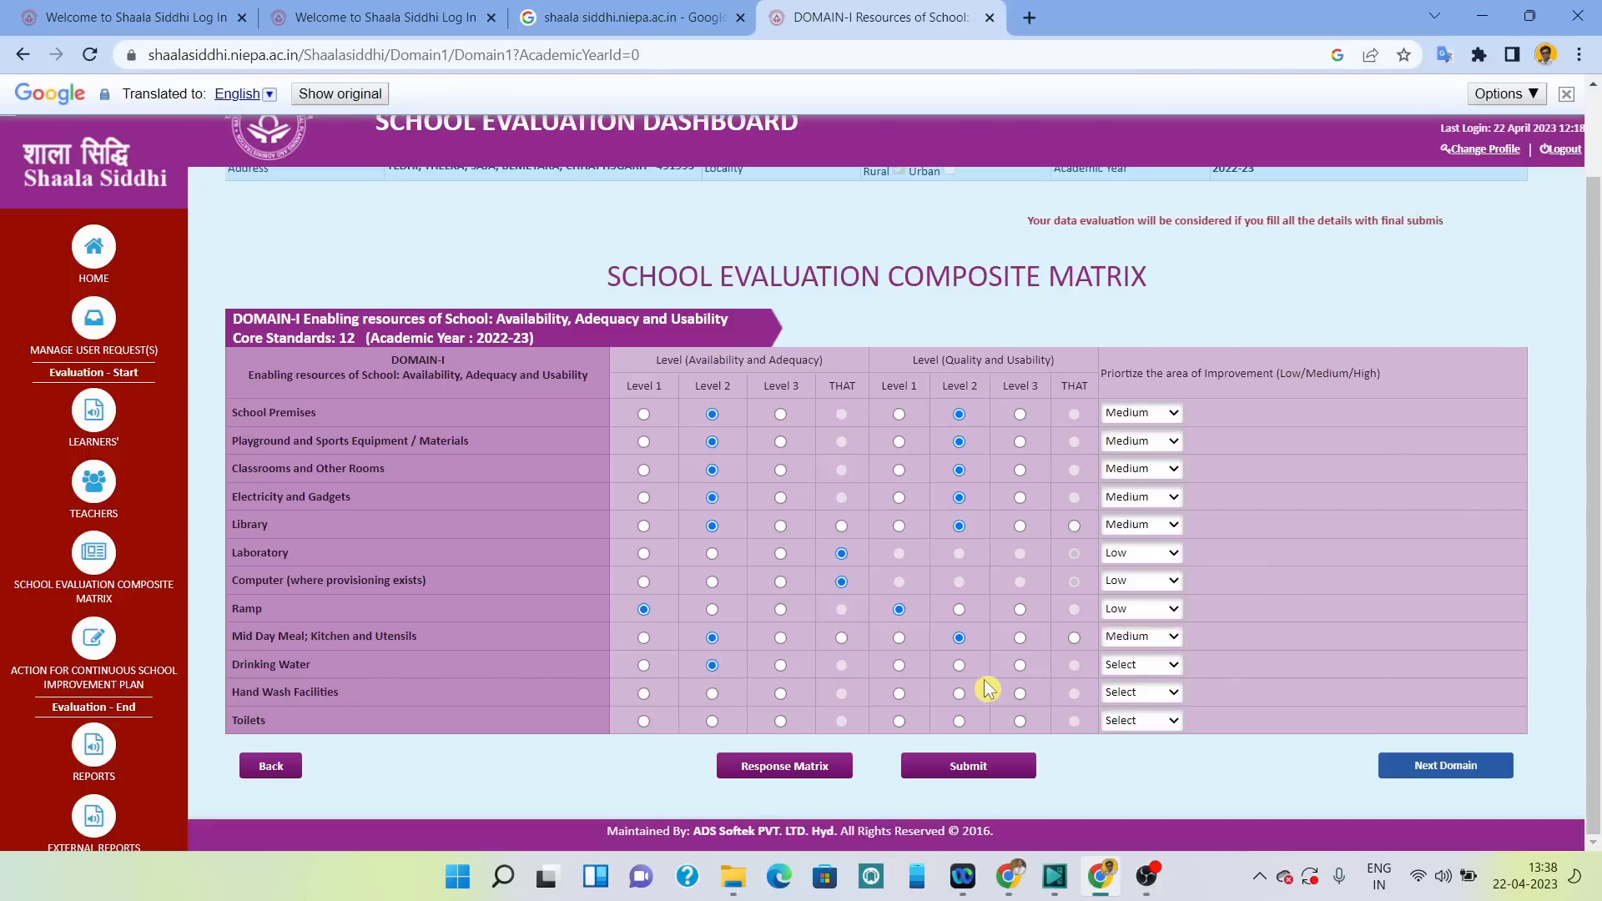
left_click(959, 666)
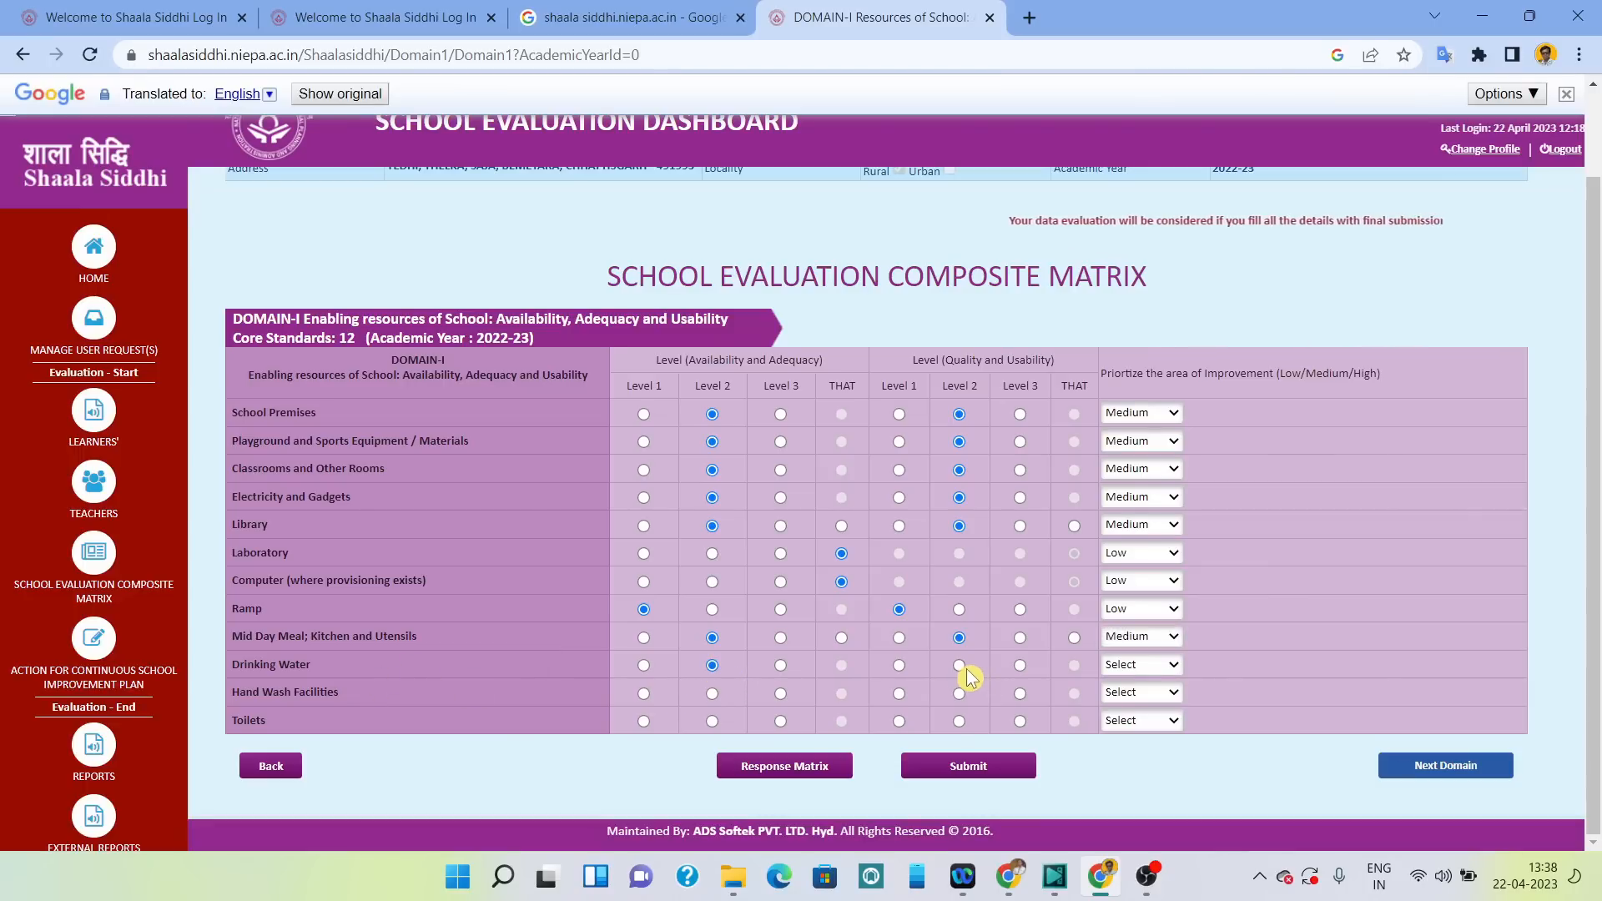
left_click(1160, 666)
left_click(1145, 722)
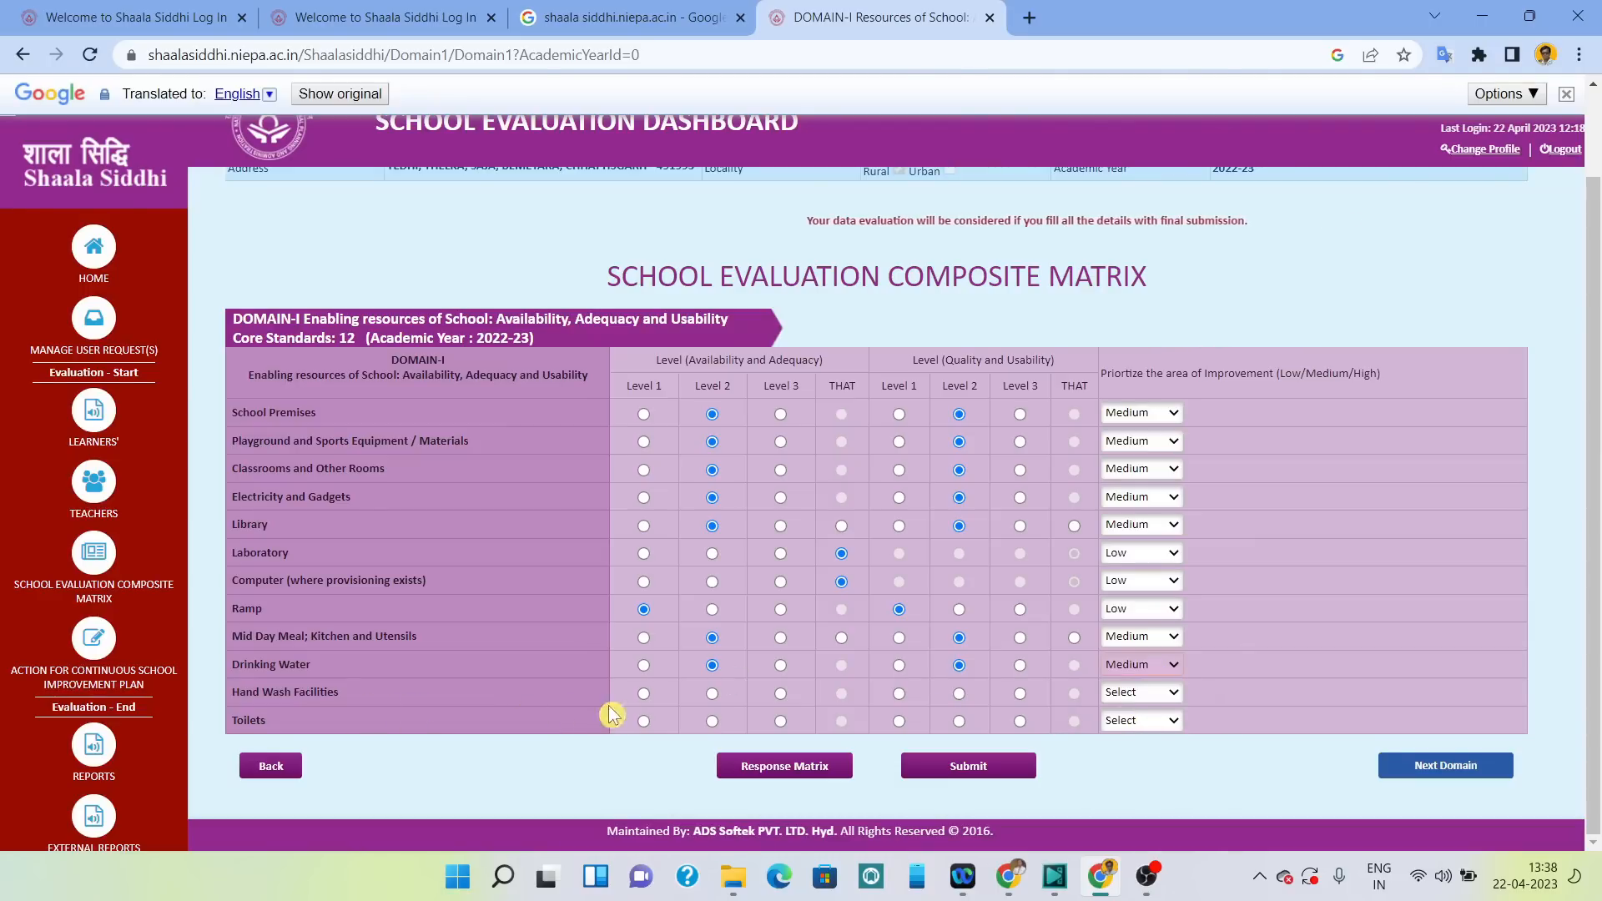
Rate Hand Wash Facilities and Toilets as Level 2 for both availability and quality, each with Medium priority.
left_click(713, 696)
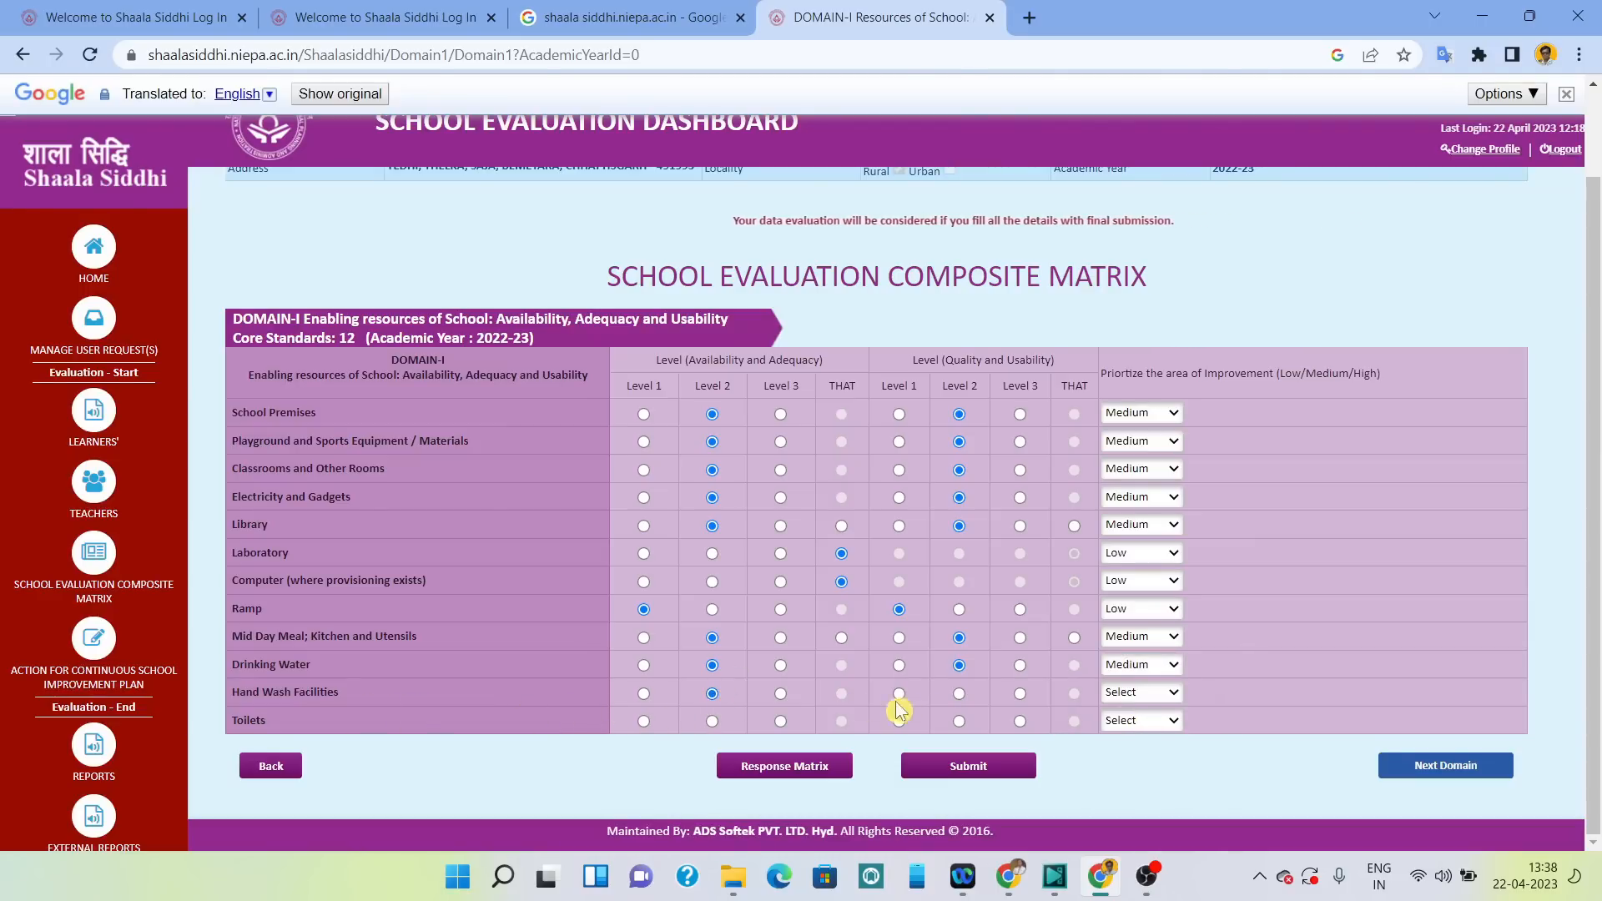
left_click(958, 696)
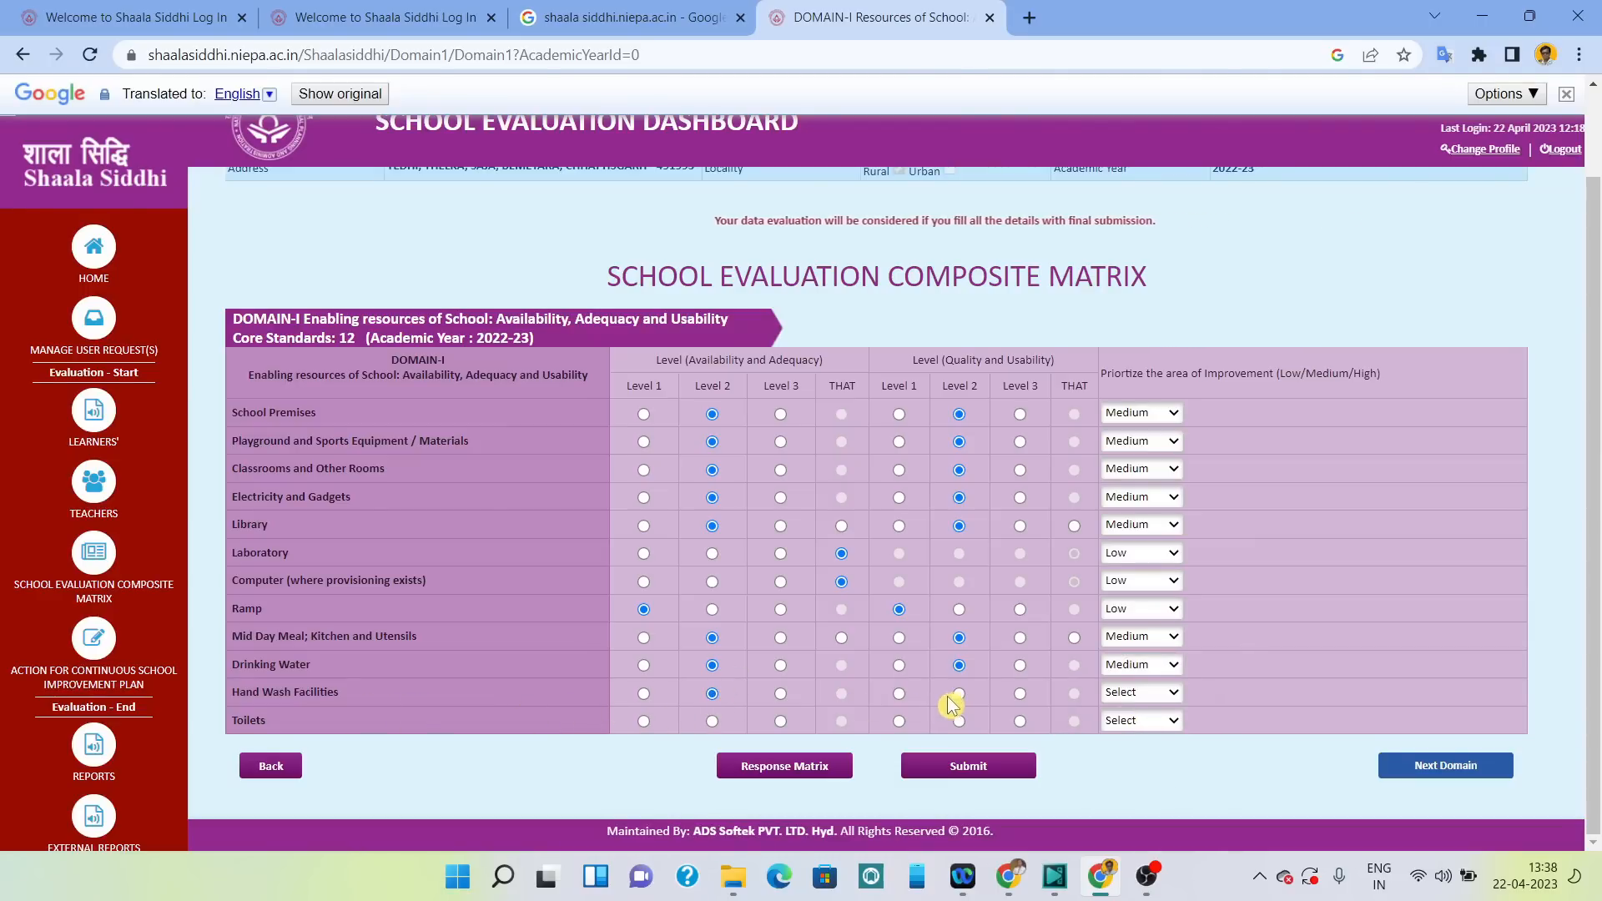
left_click(1127, 692)
left_click(1131, 745)
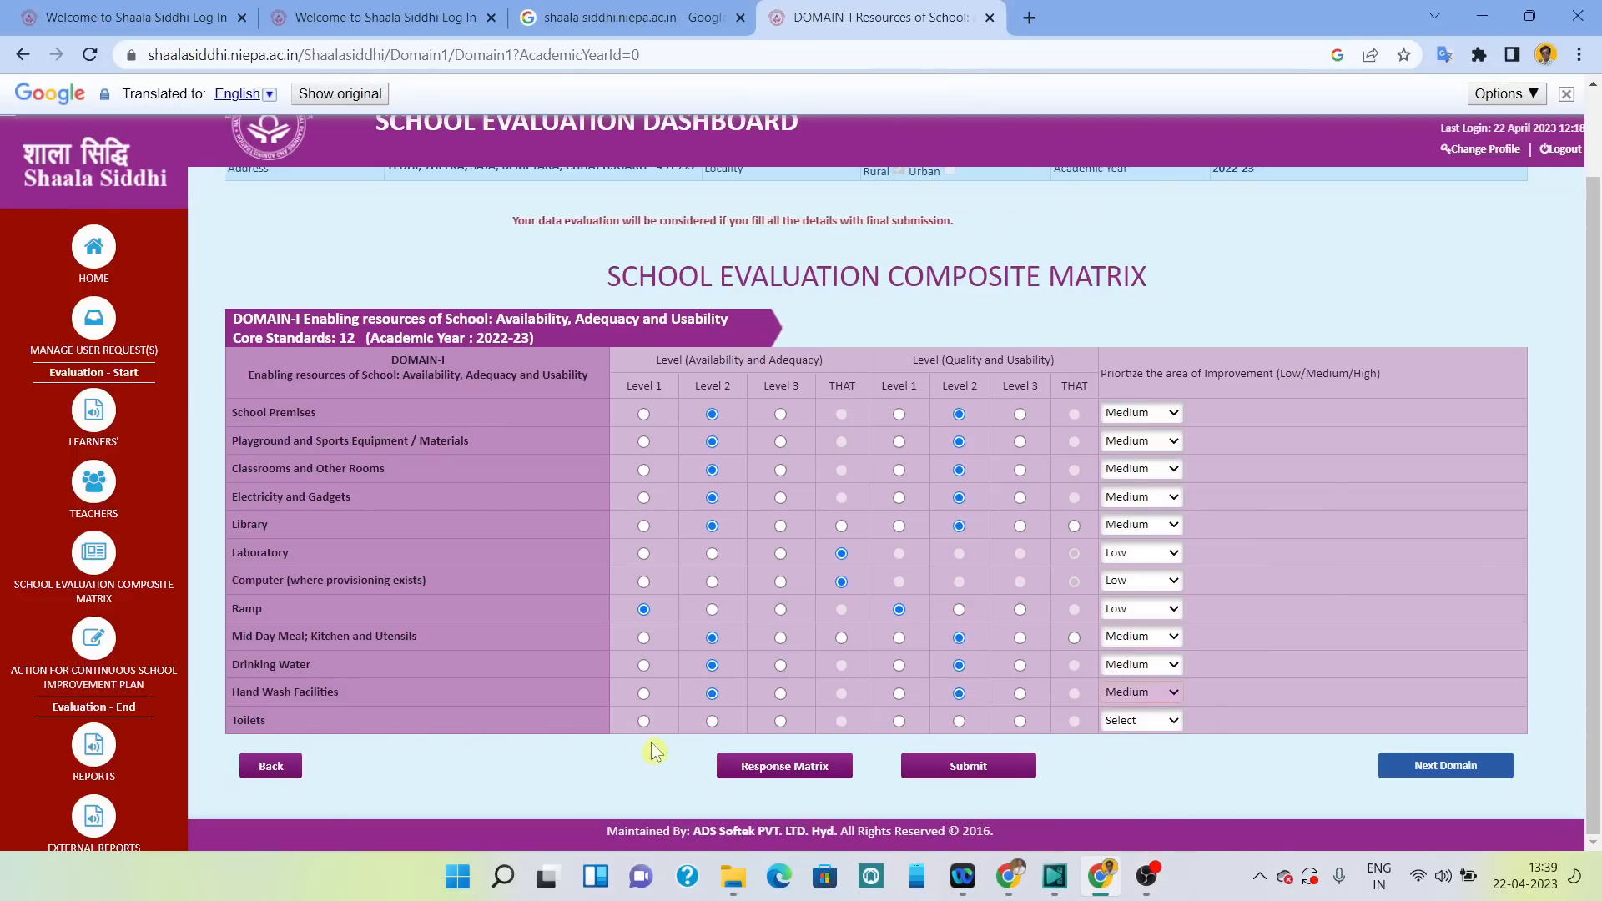
left_click(712, 722)
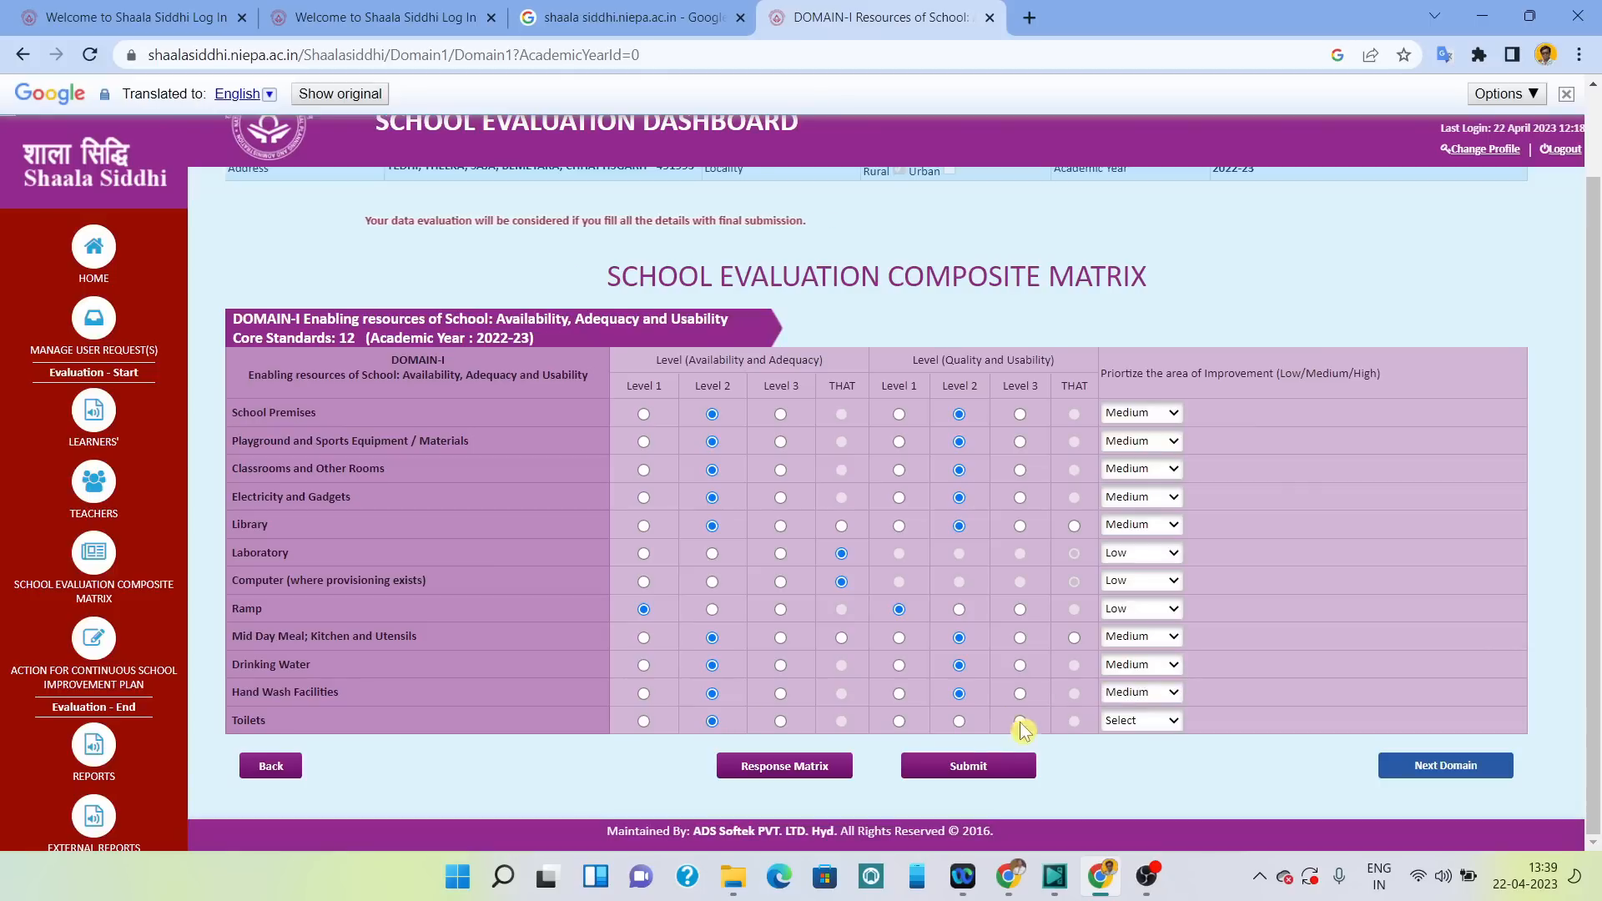
left_click(958, 721)
left_click(1152, 724)
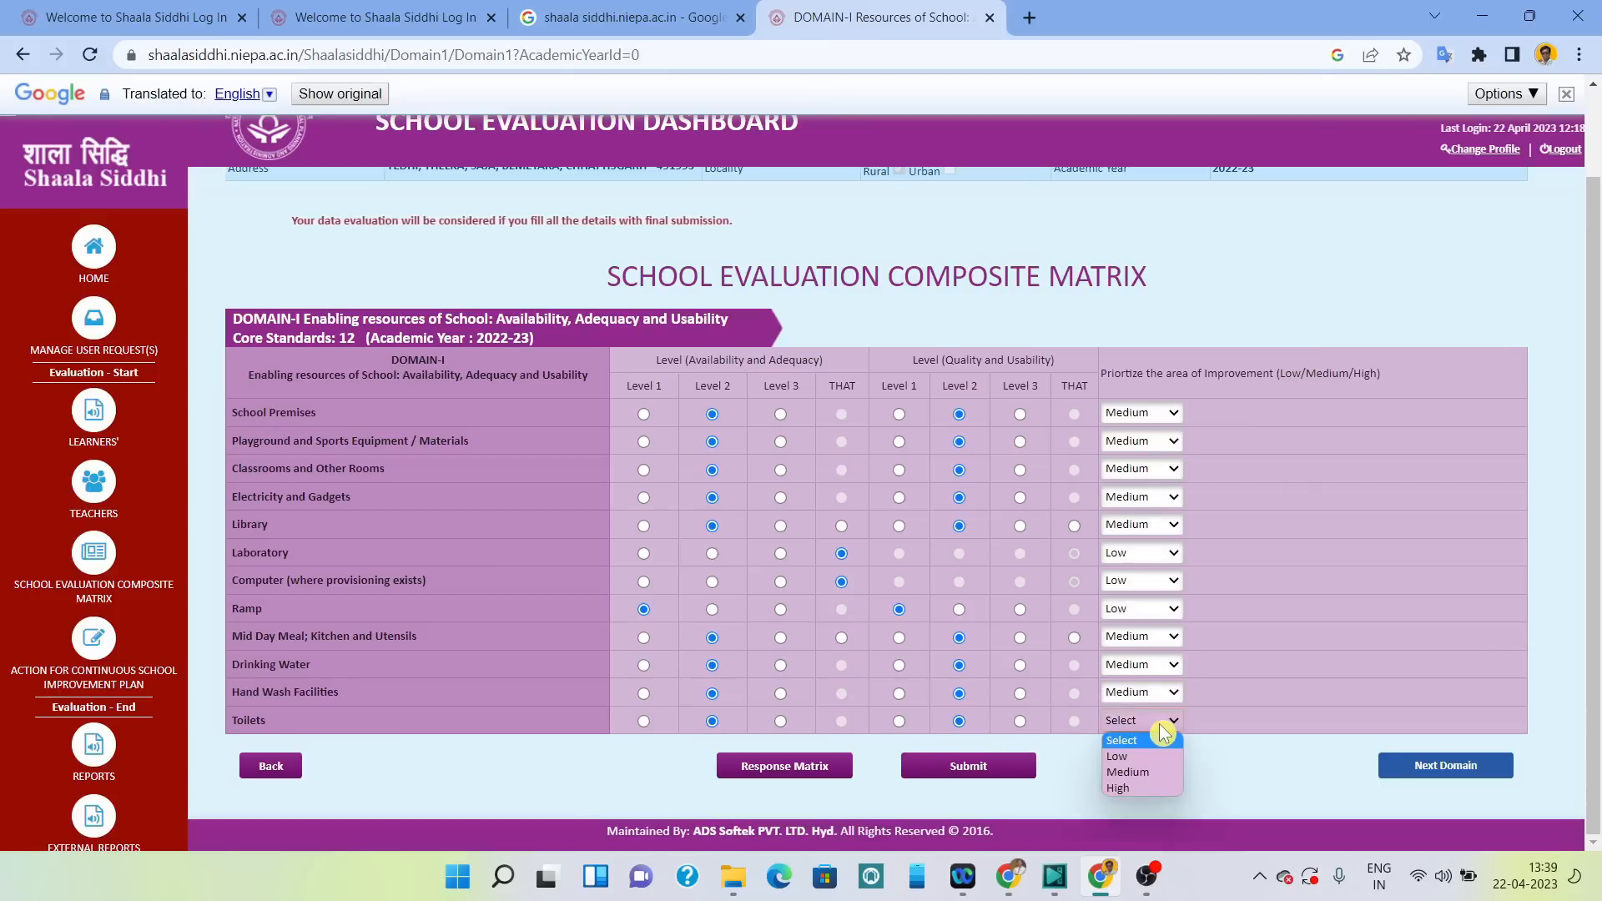
left_click(1140, 774)
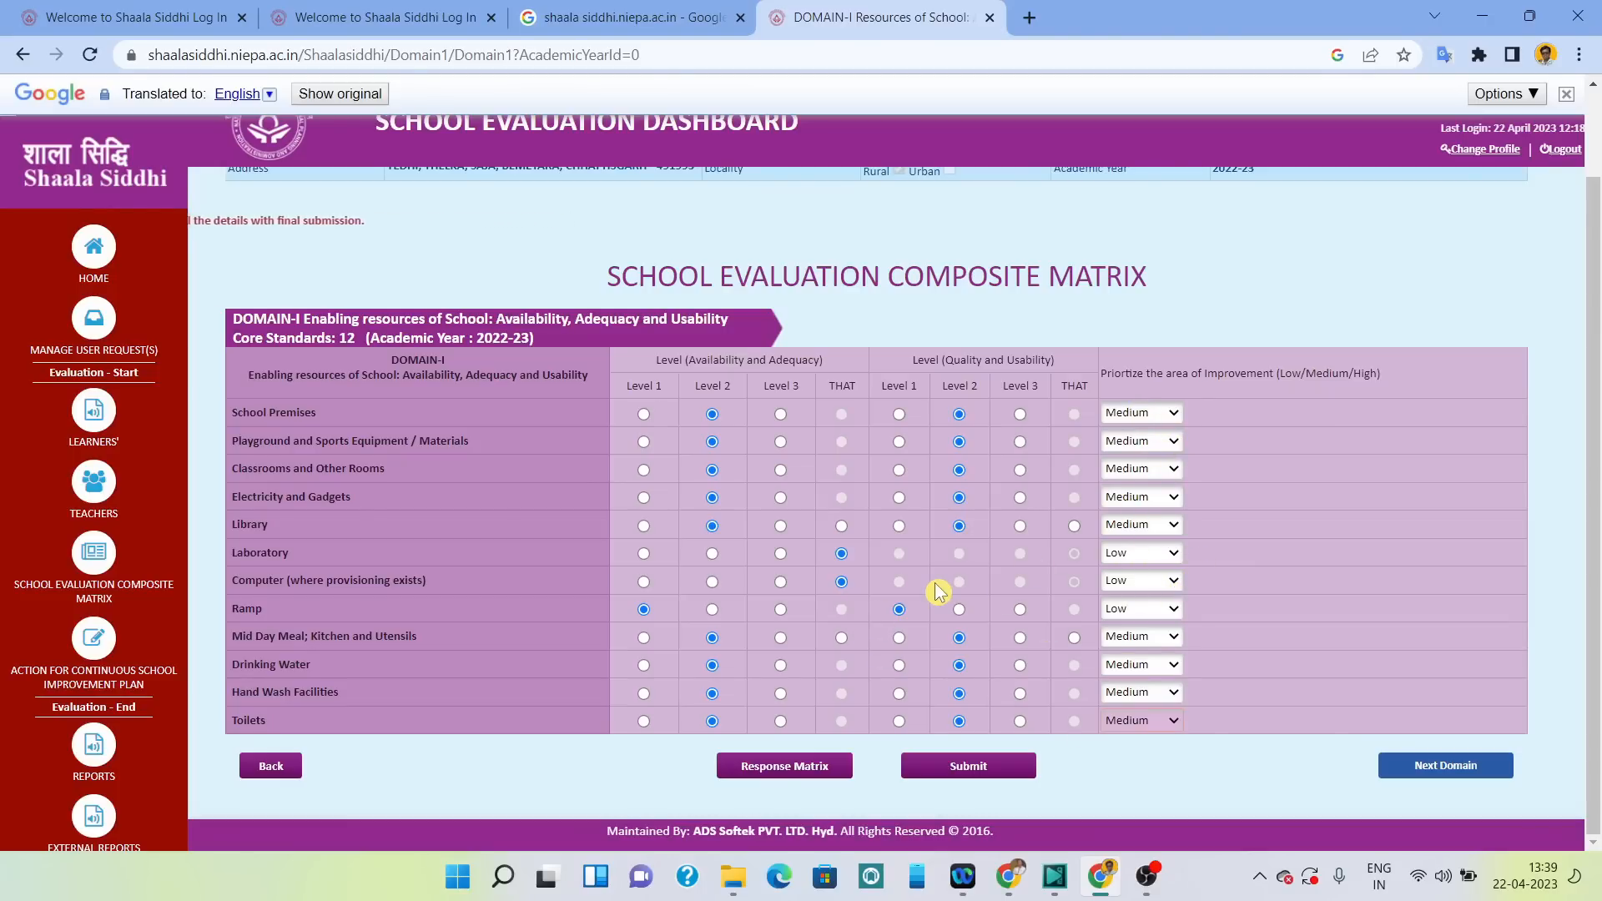
Submit the Domain I ratings and proceed to the Domain II Teaching-learning and Assessment matrix.
left_click(942, 768)
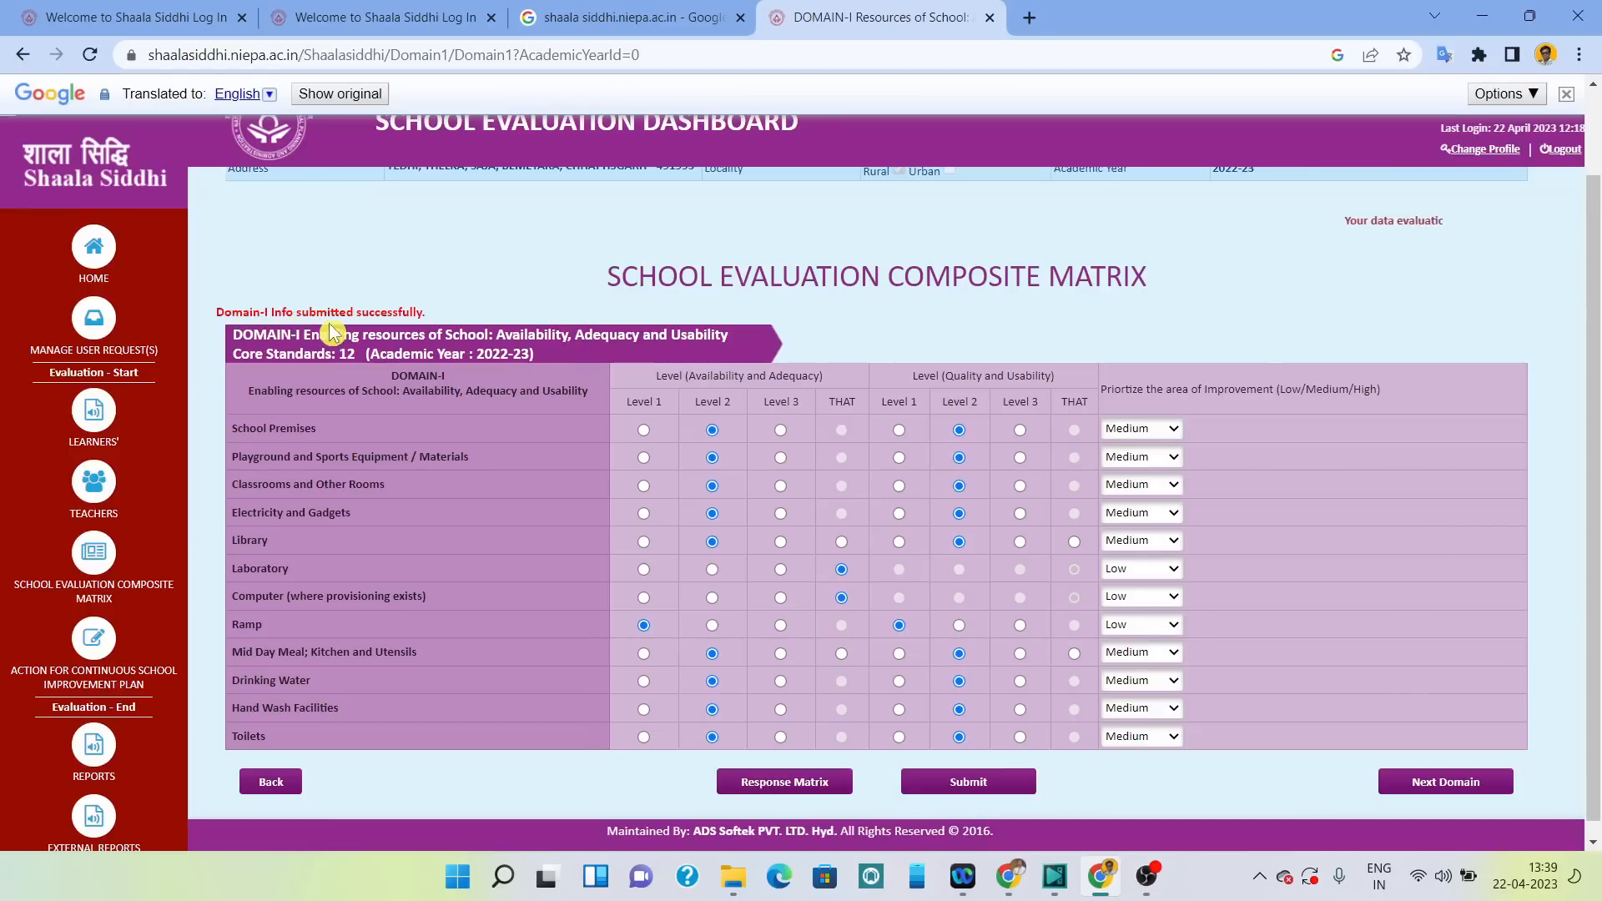
left_click(1450, 785)
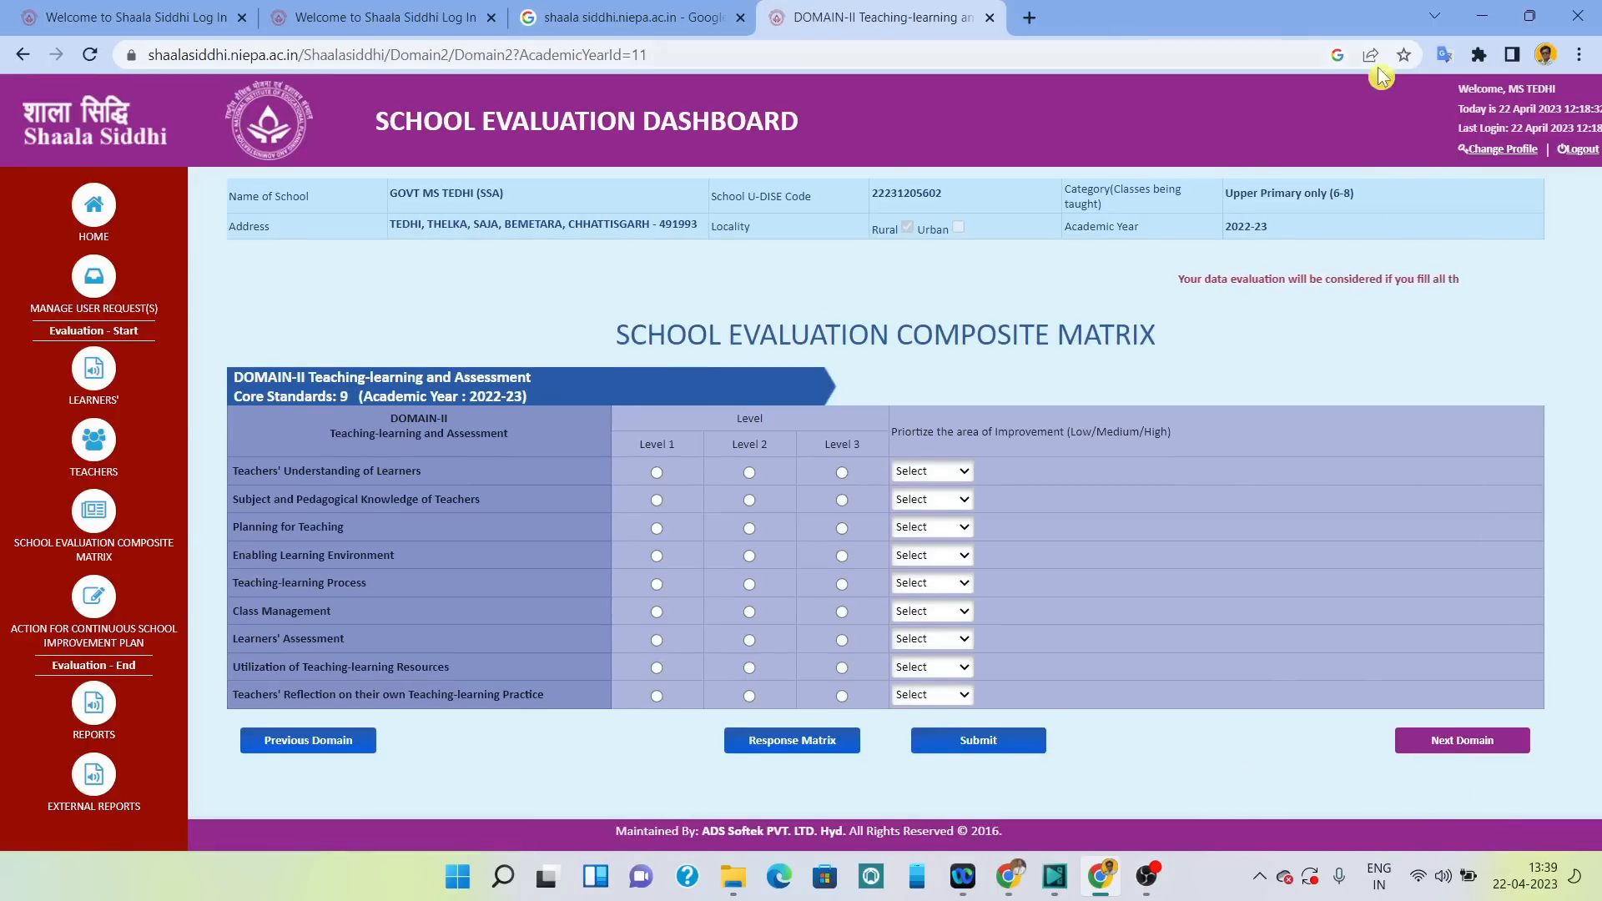
Translate the Domain II composite matrix page into Hindi.
left_click(1444, 55)
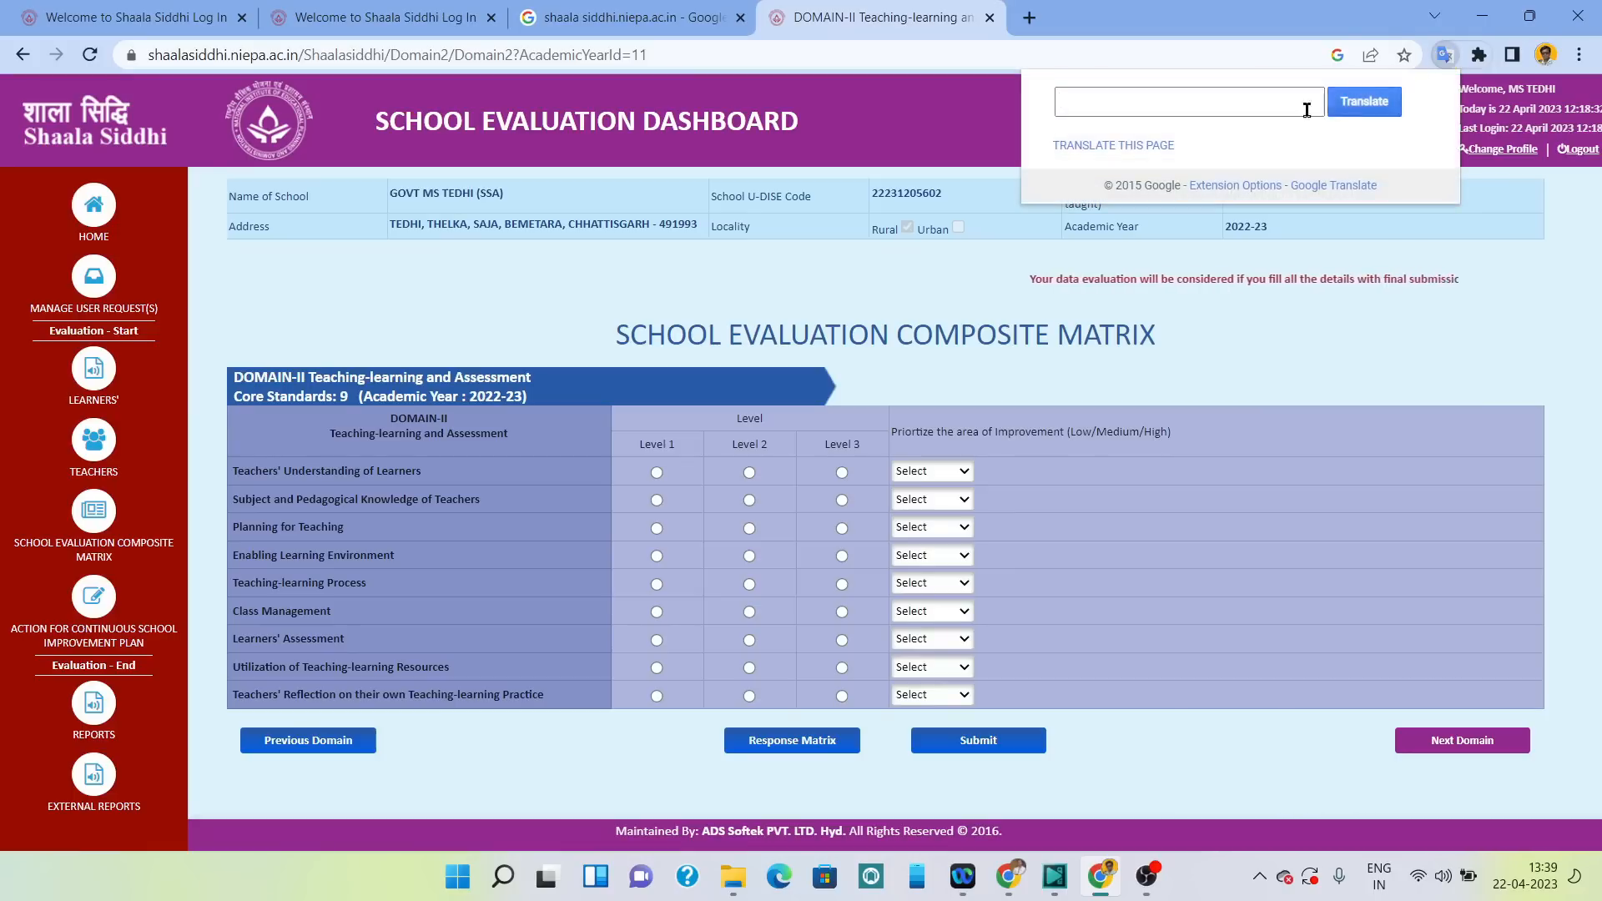
left_click(1156, 146)
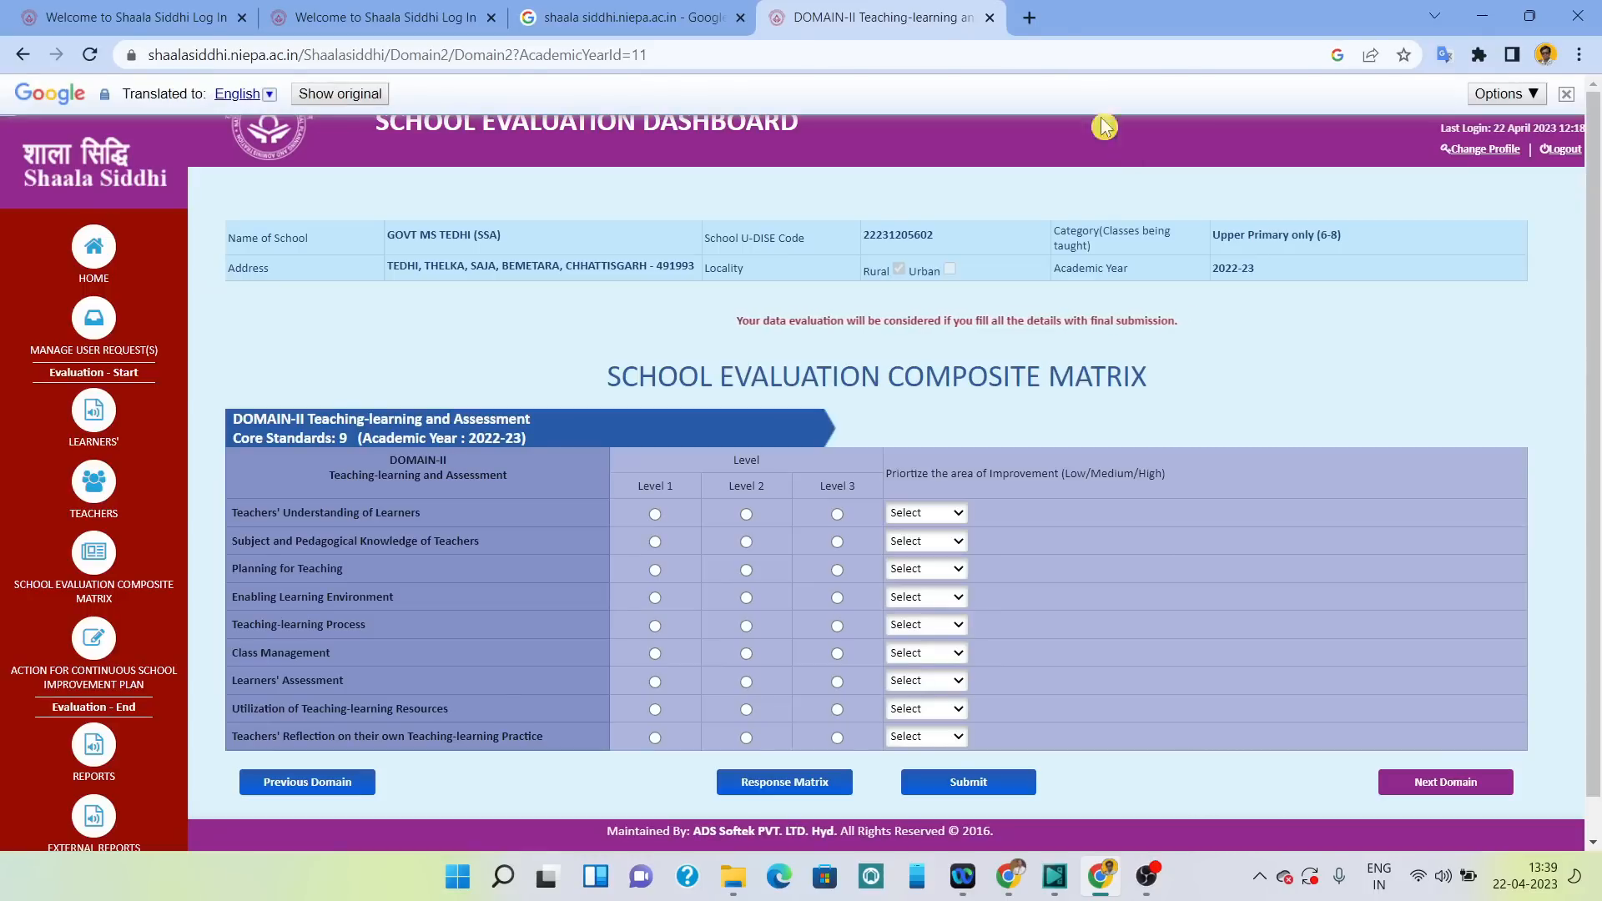
left_click(267, 95)
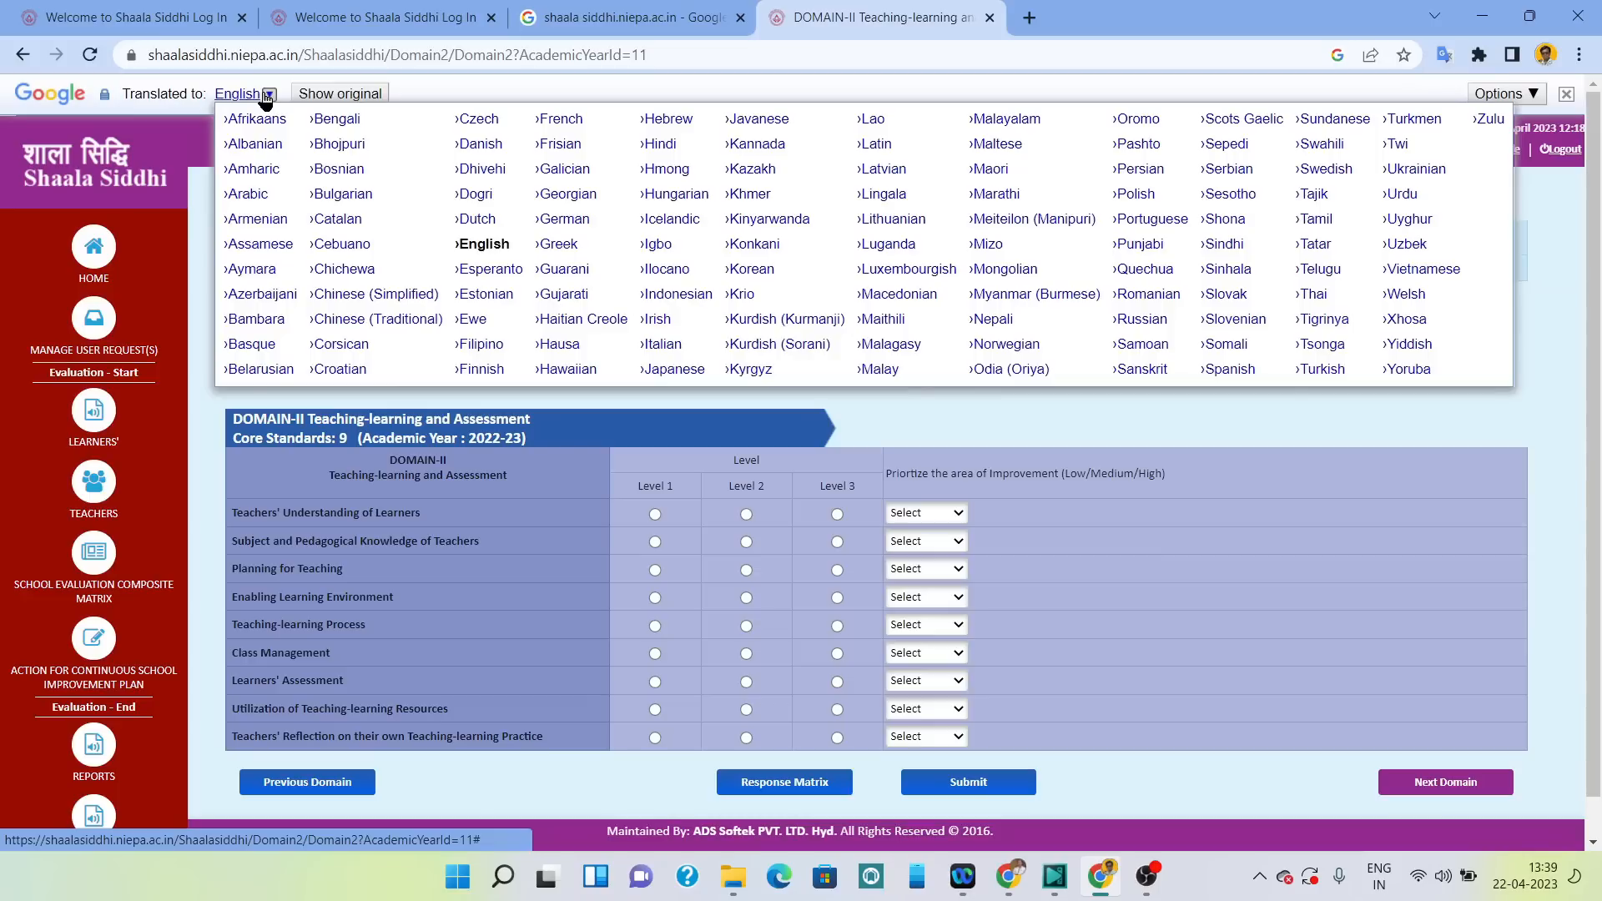
left_click(659, 143)
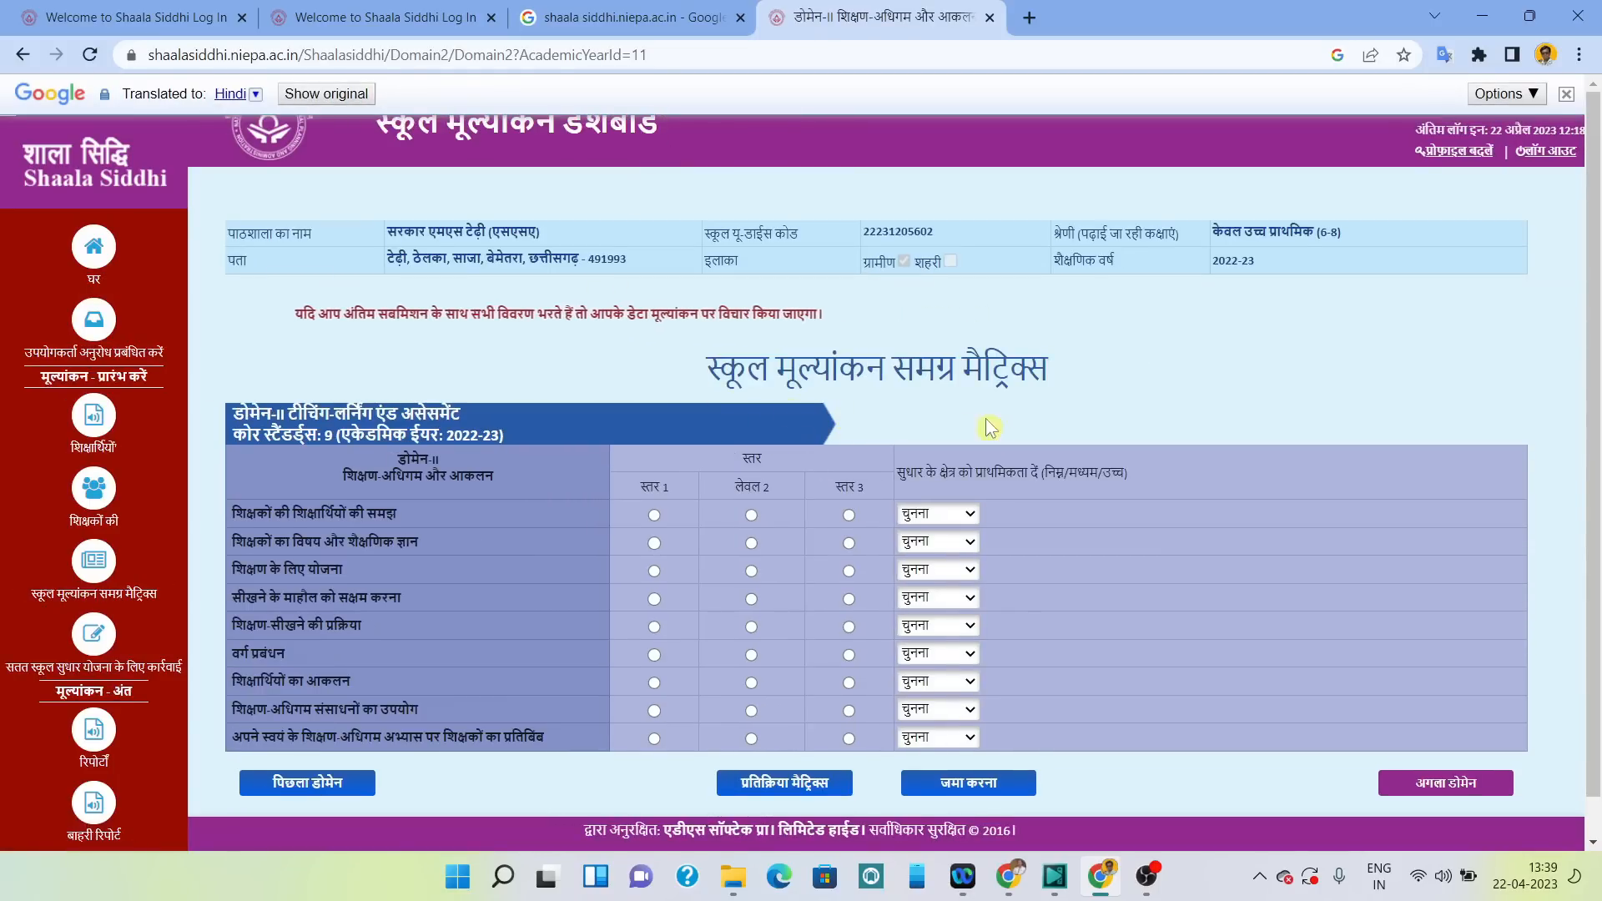
Rate Teachers' Understanding of Learners in Domain II as Level 2, with medium (मध्यम) improvement priority.
mouse_move(323, 435)
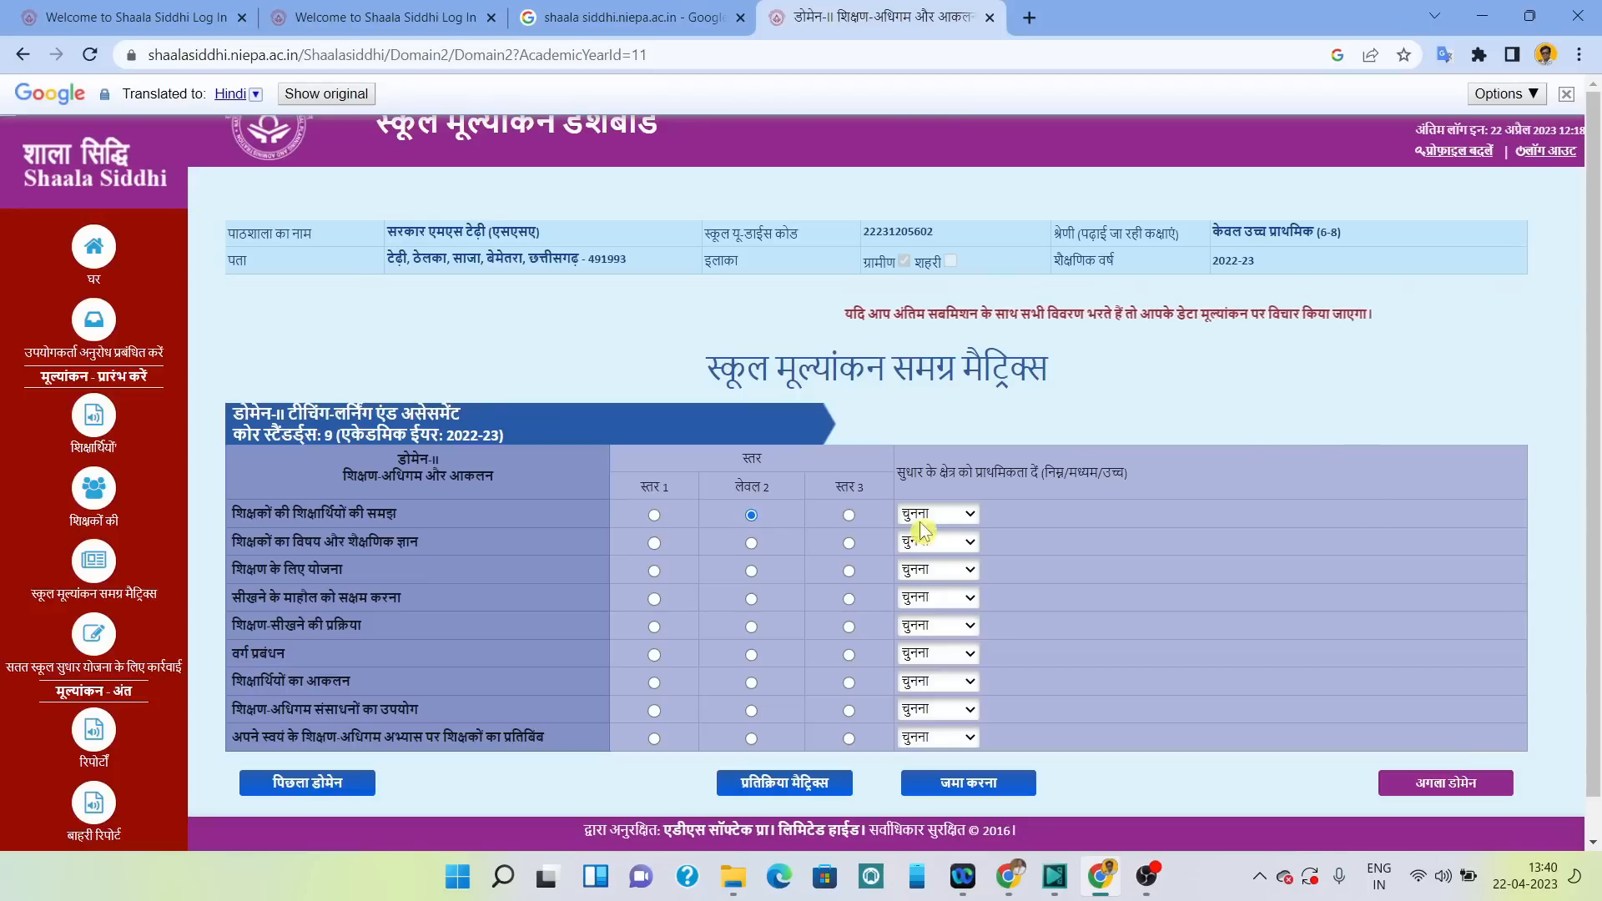
left_click(946, 522)
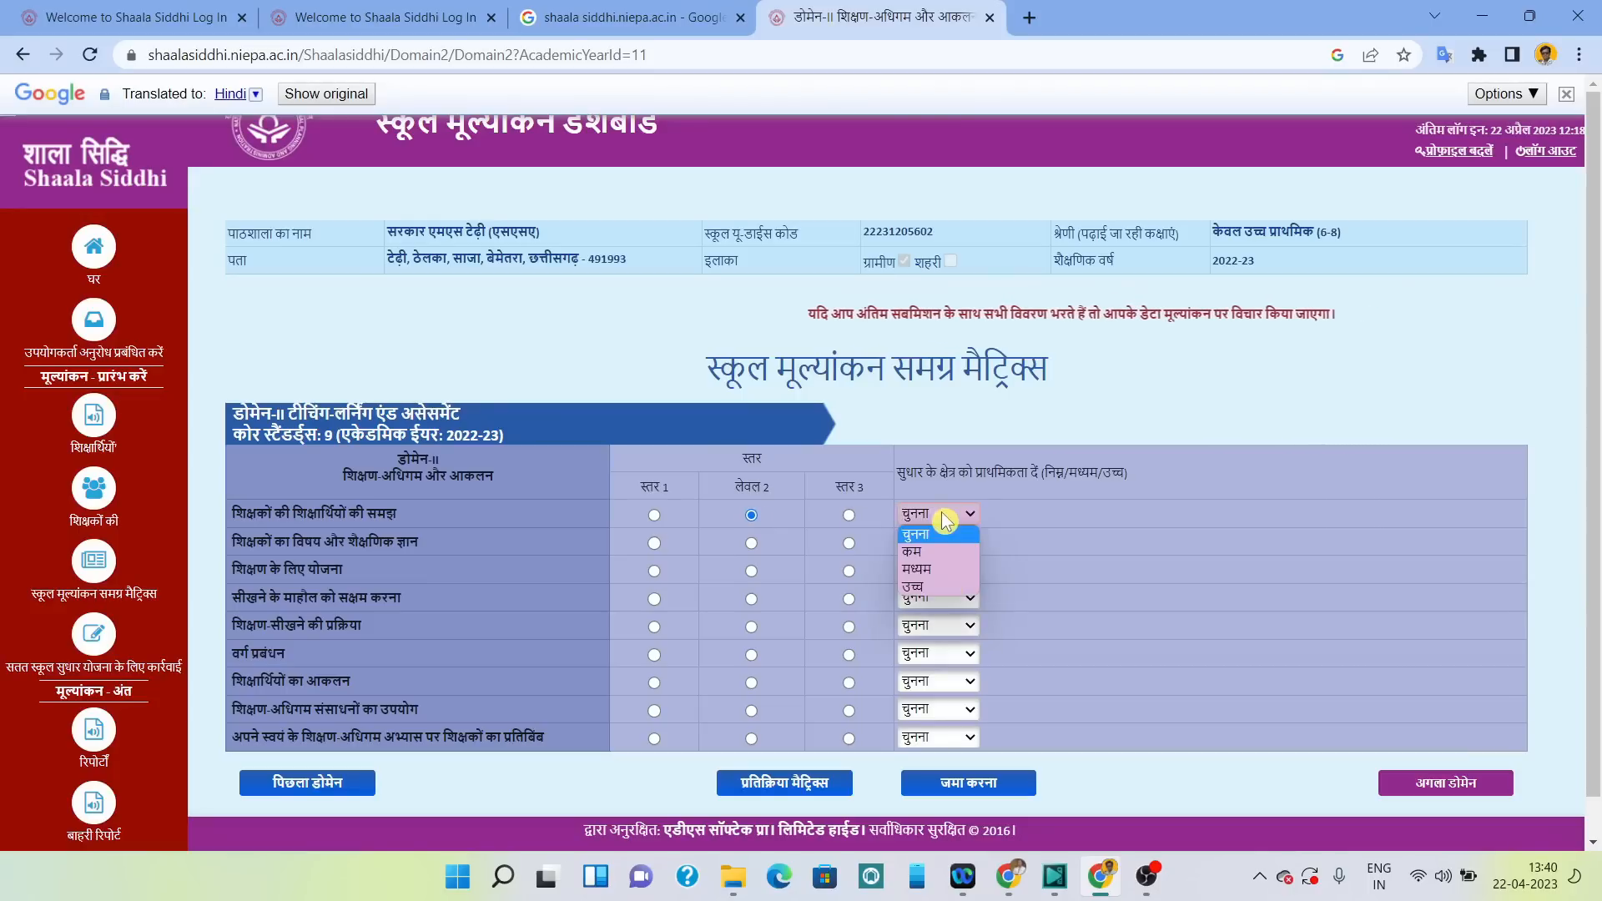
left_click(929, 573)
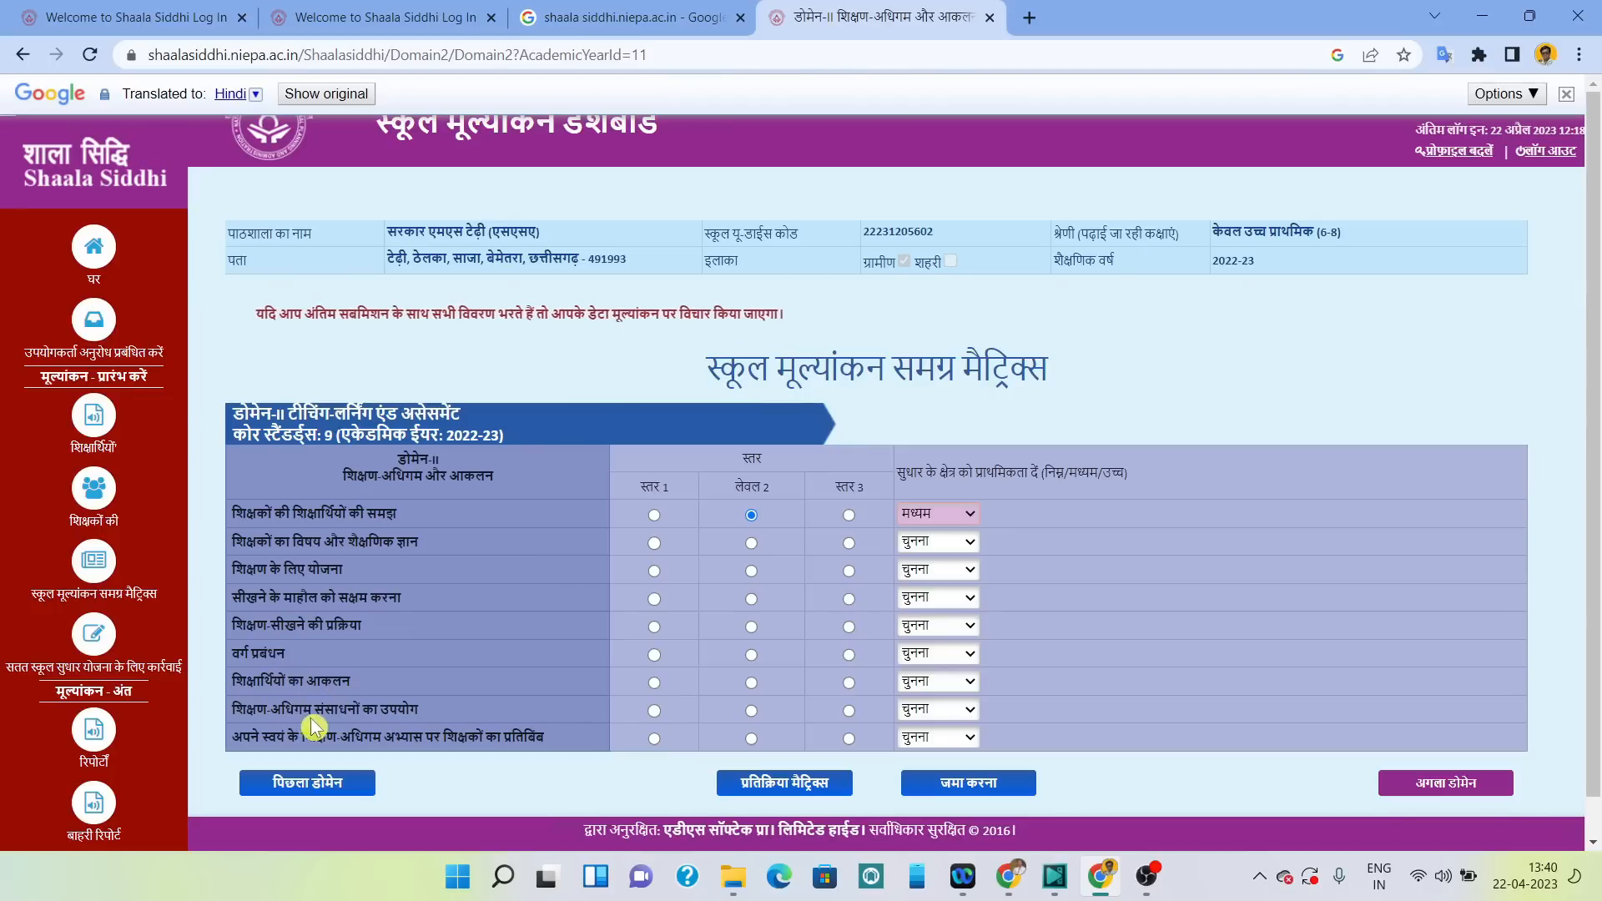
mouse_move(405, 714)
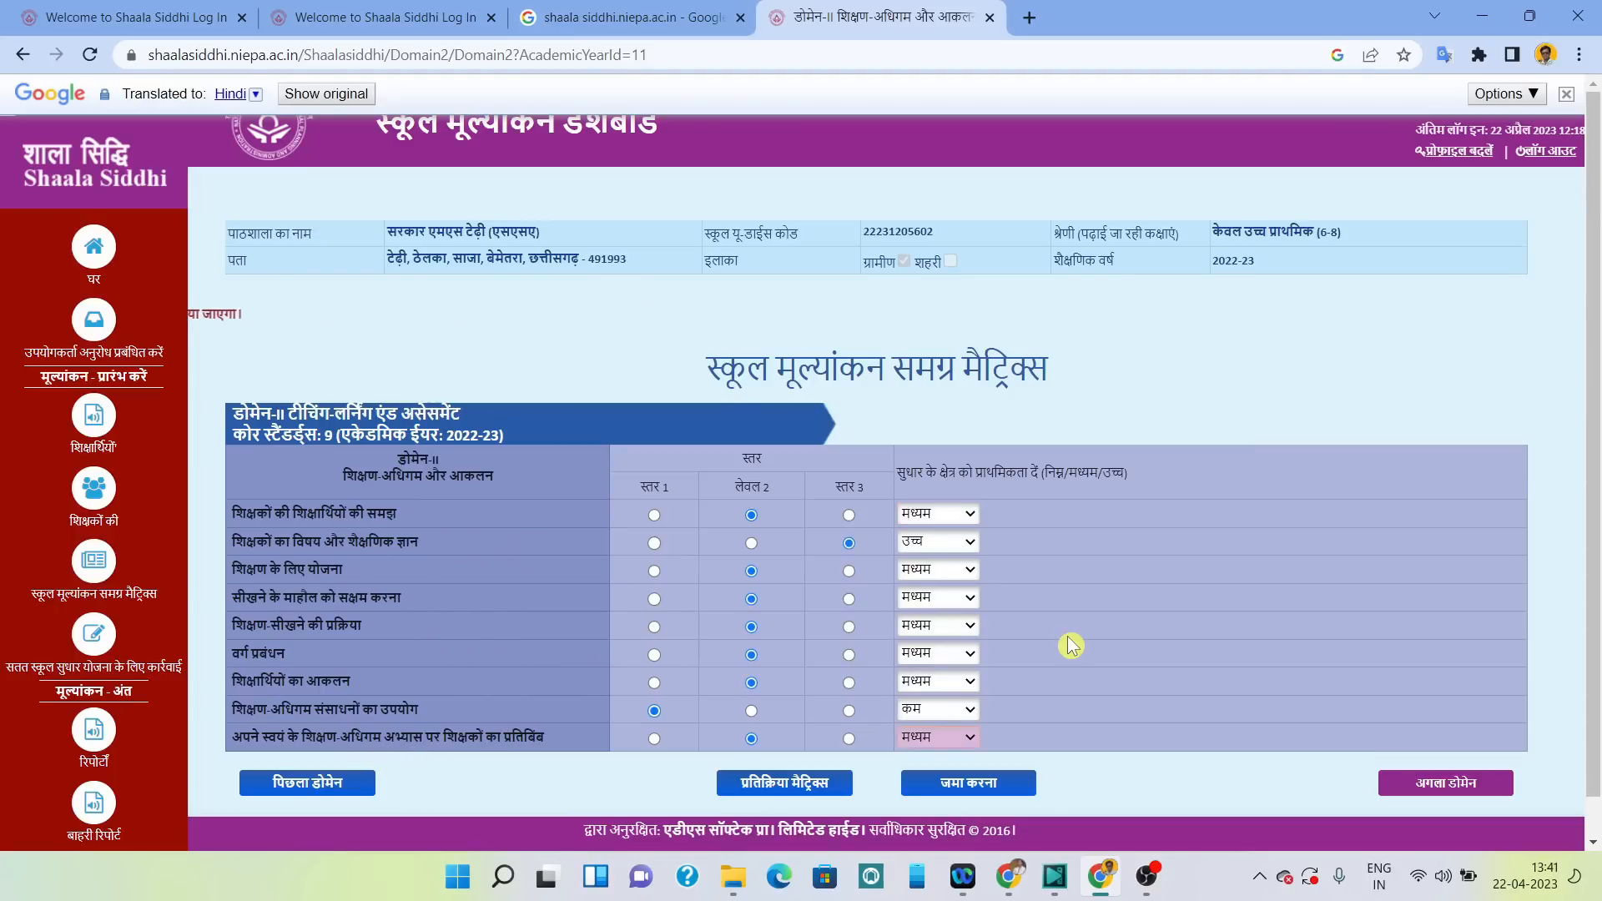
Submit the Domain II ratings and proceed to the Domain III Learners' Progress, Attainment and Development matrix.
scroll(1071, 646, "down", 1)
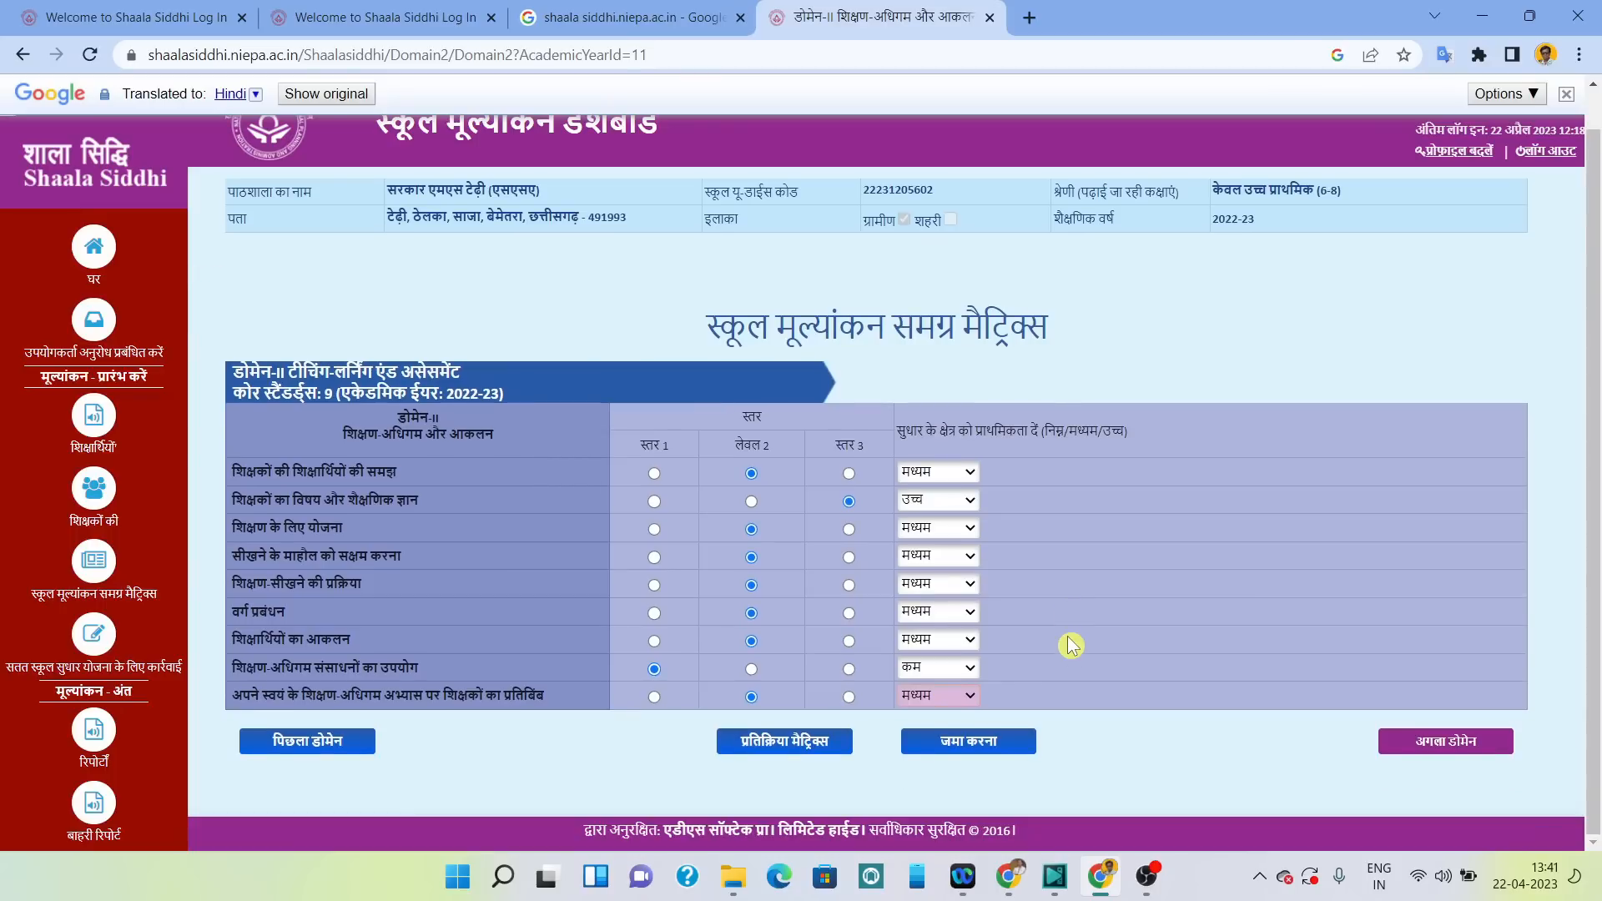
left_click(975, 744)
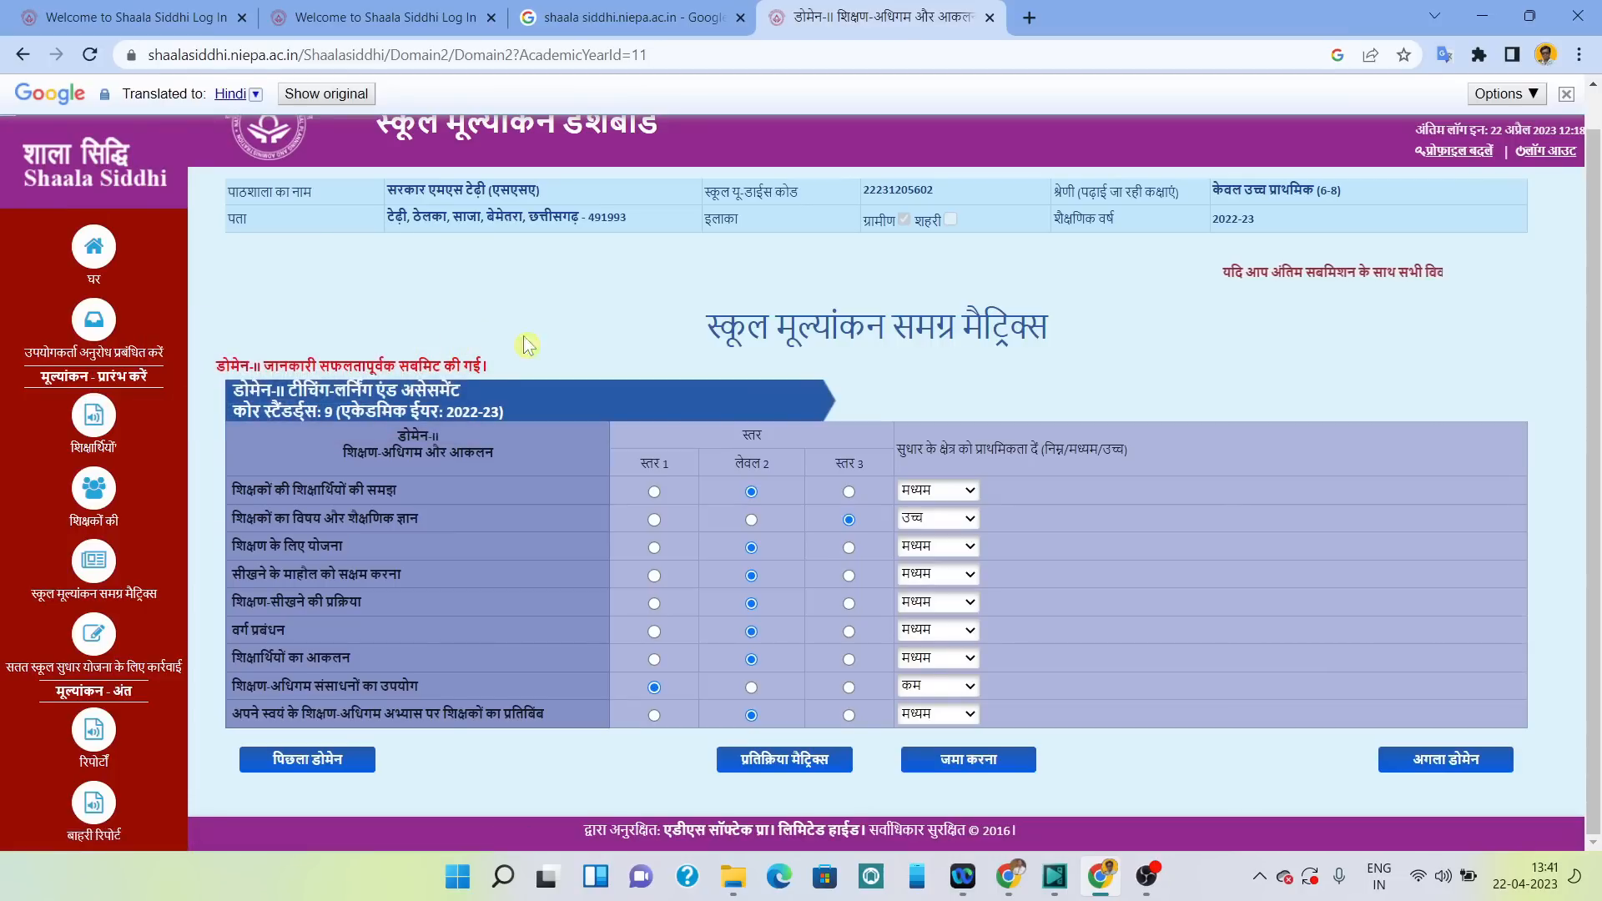
left_click(1456, 766)
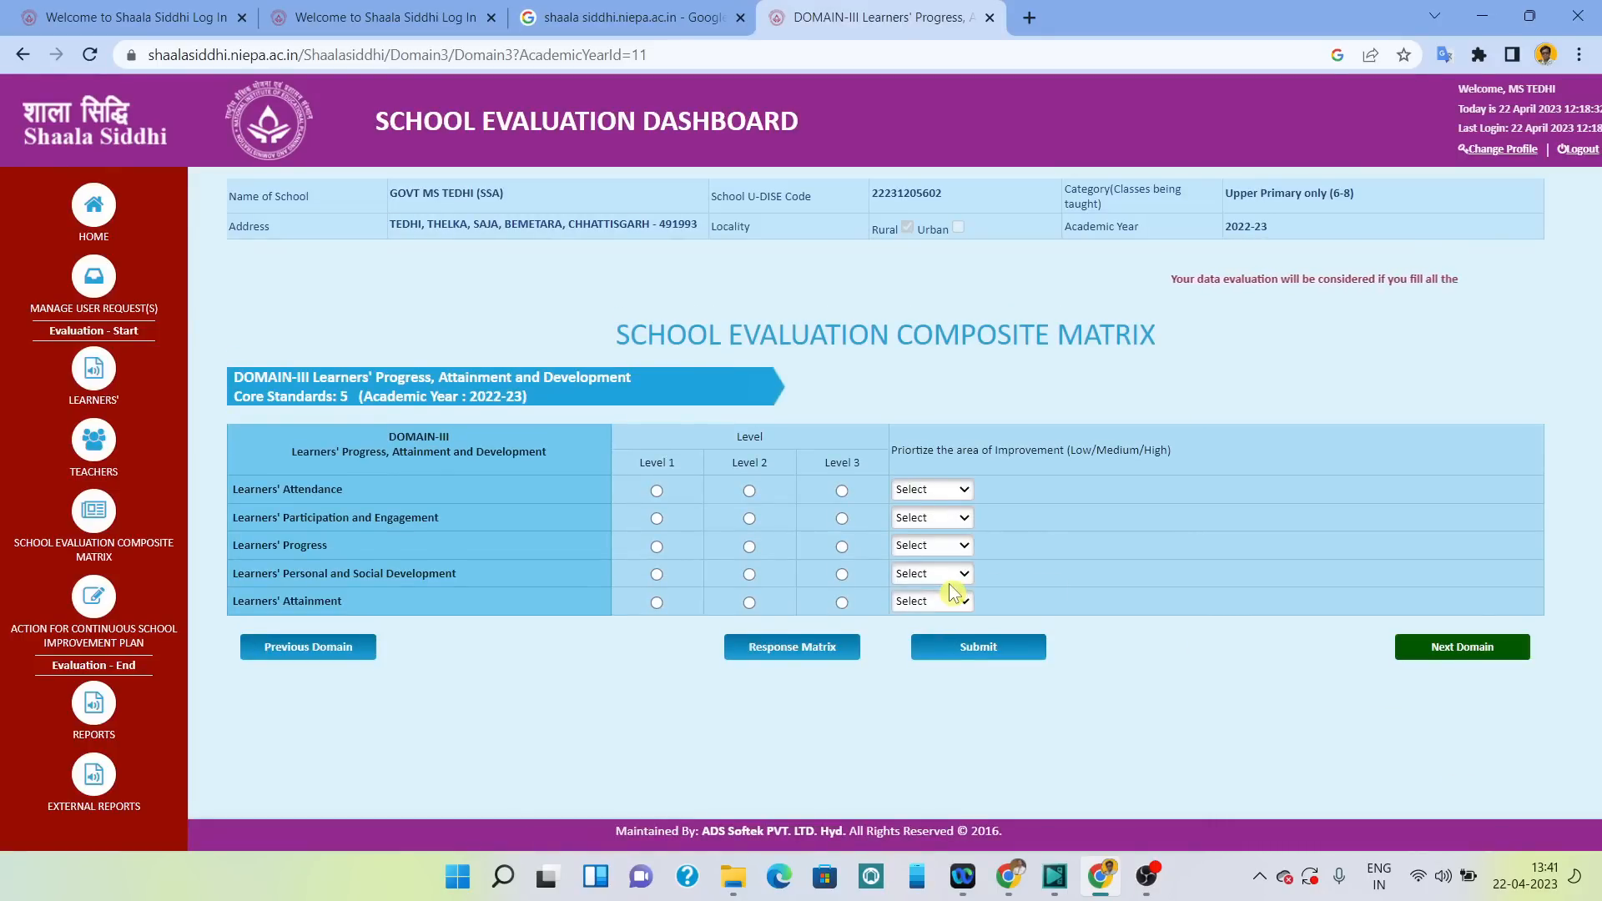
Translate the Domain III matrix page into Hindi and rate Learners' Attendance as Level 3 with high (उच्च) improvement priority.
left_click(1447, 57)
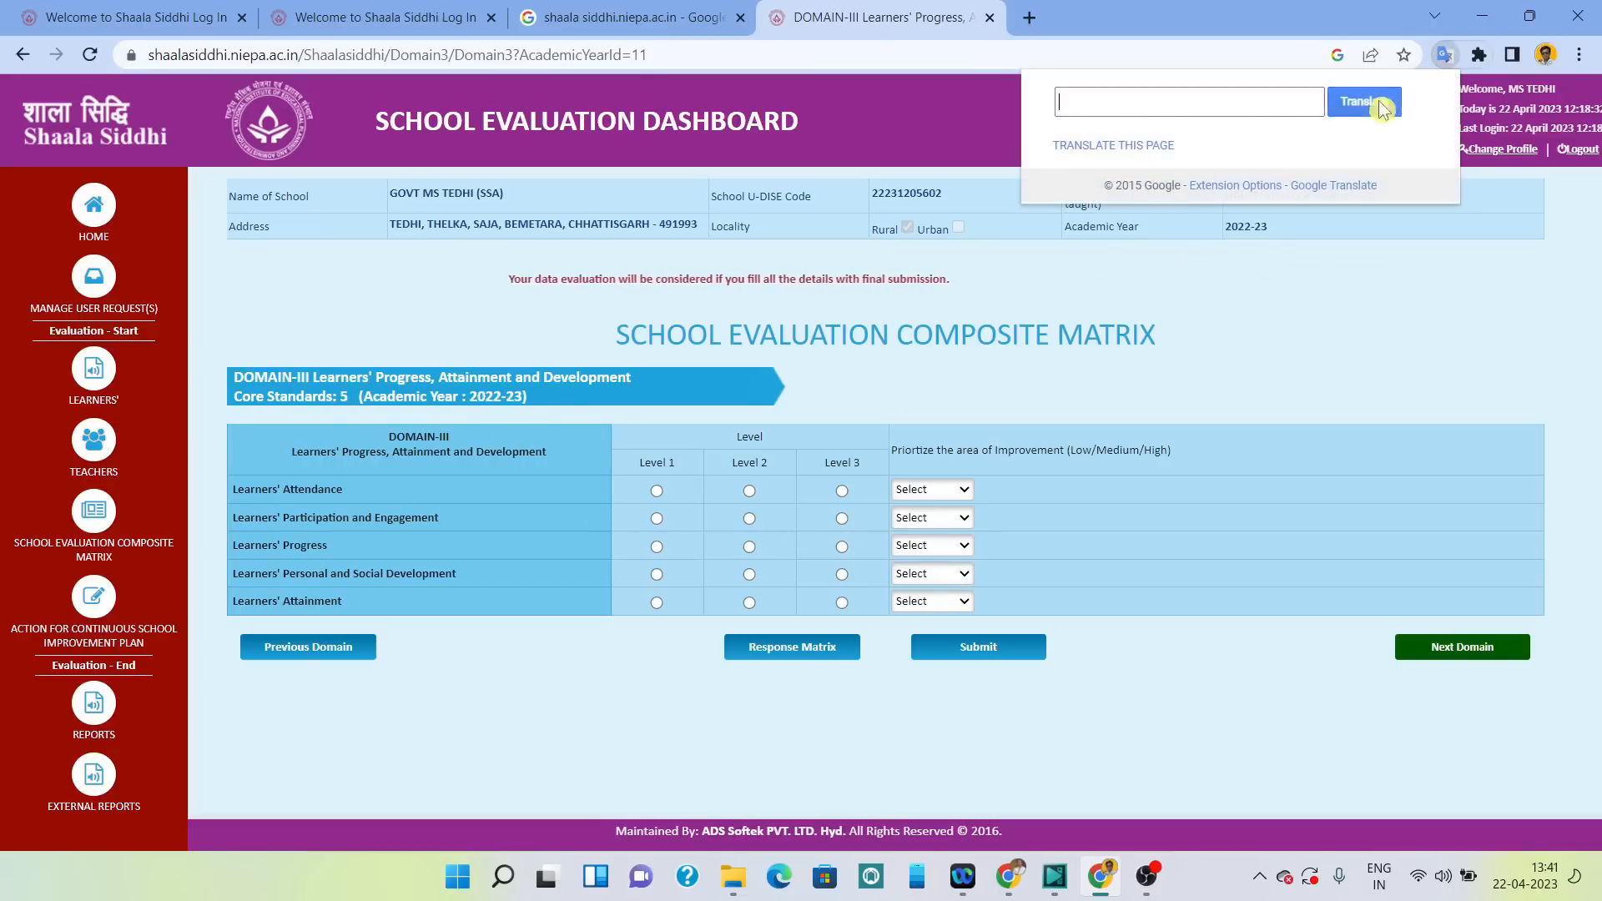
left_click(1158, 145)
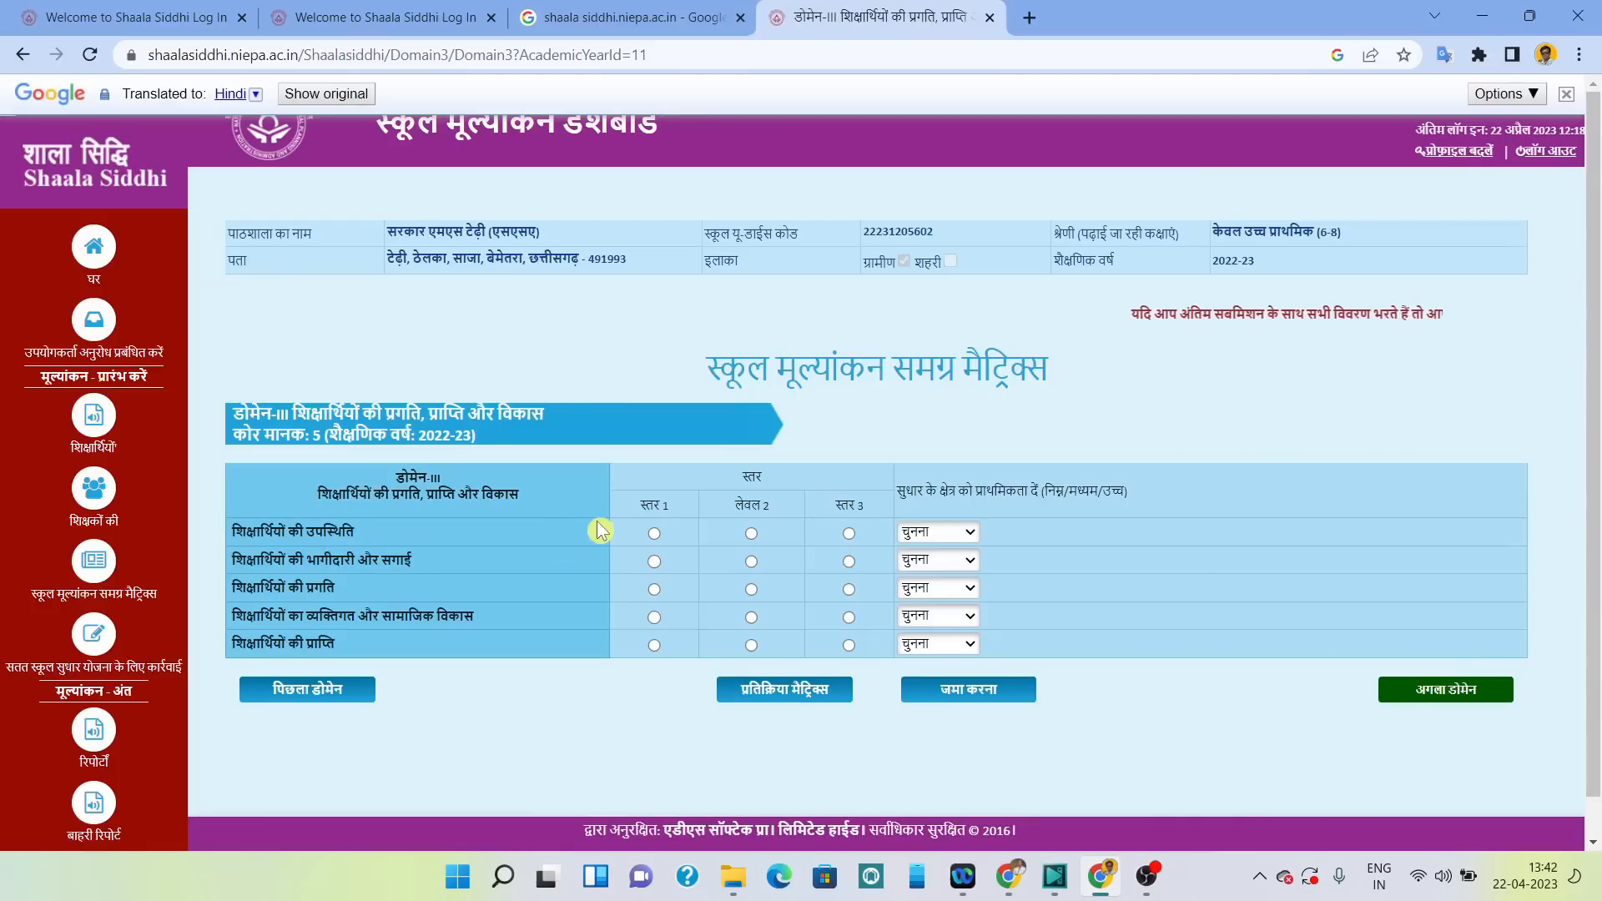
left_click(849, 534)
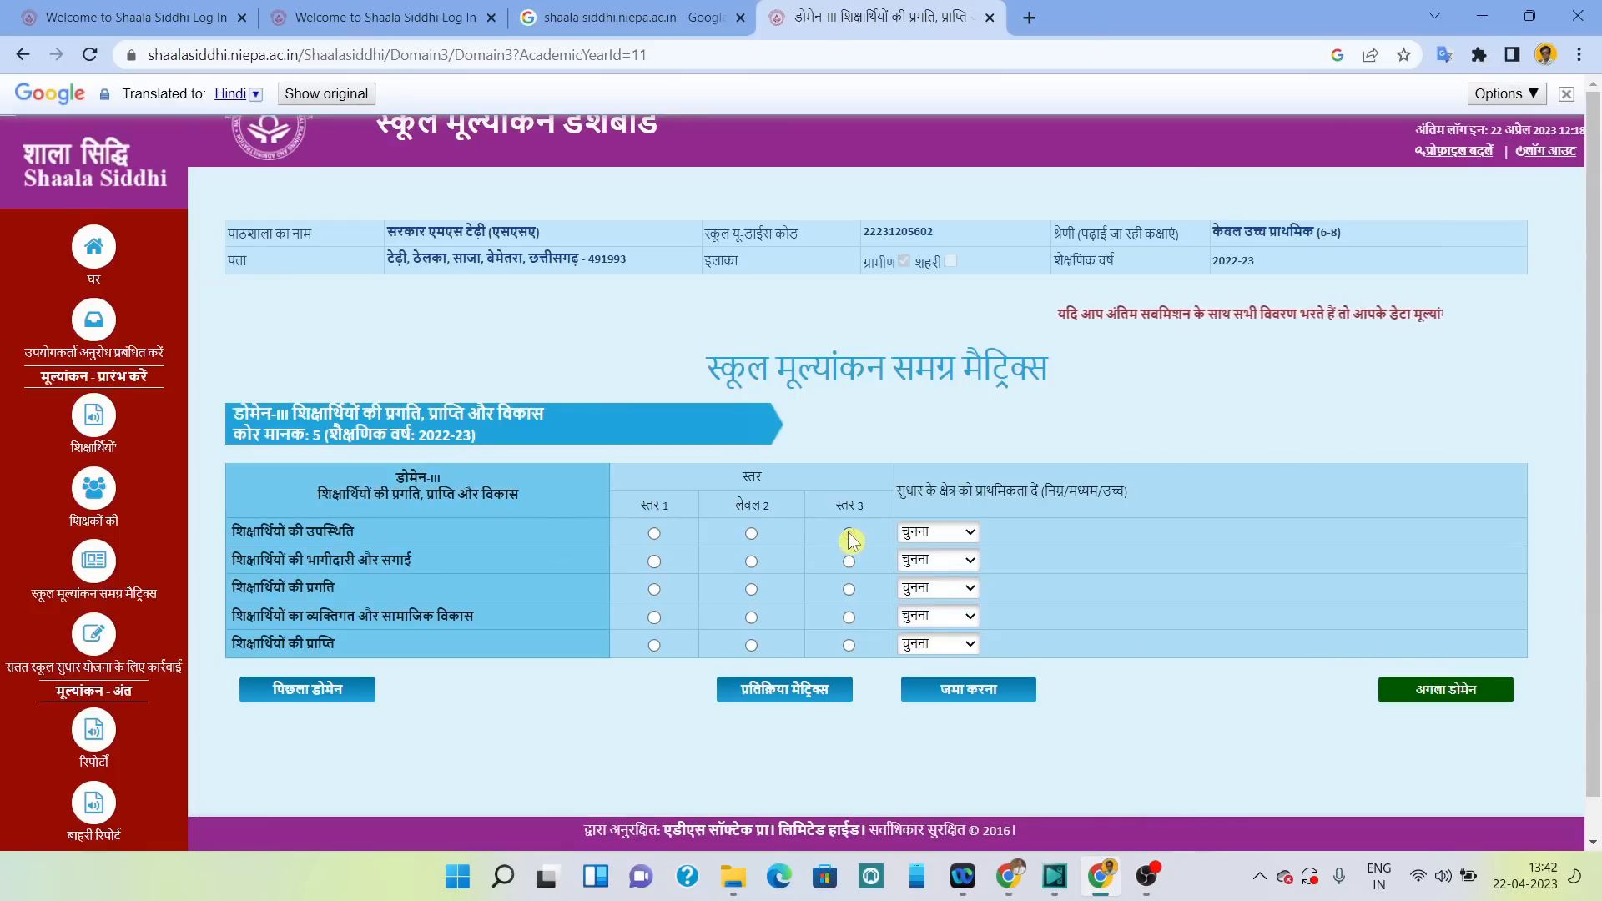
left_click(969, 534)
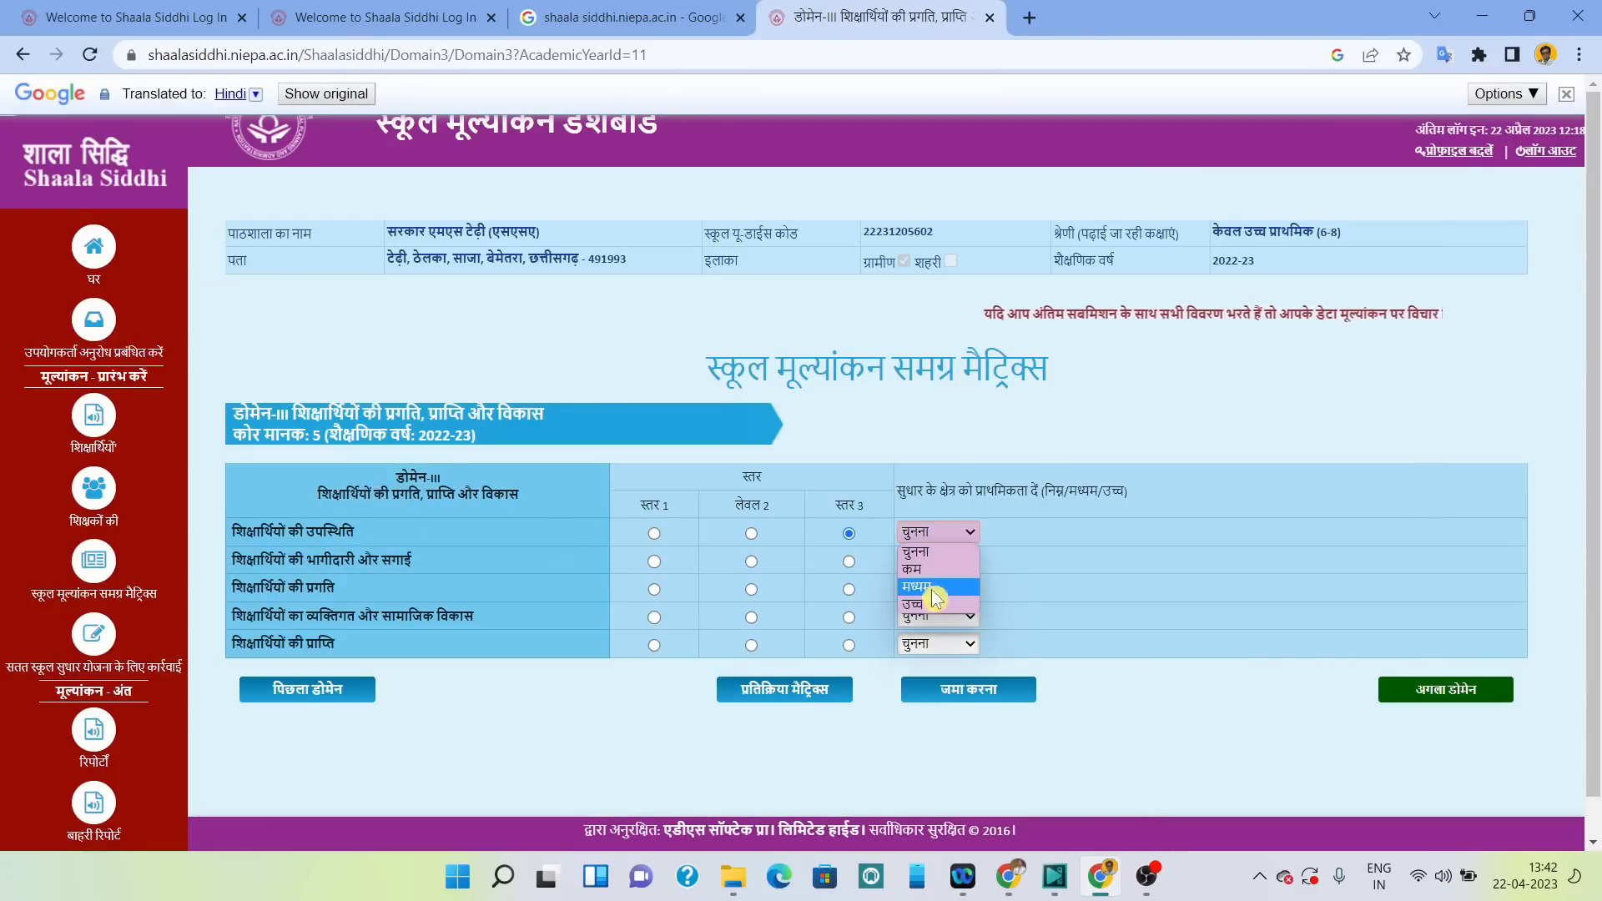
left_click(919, 604)
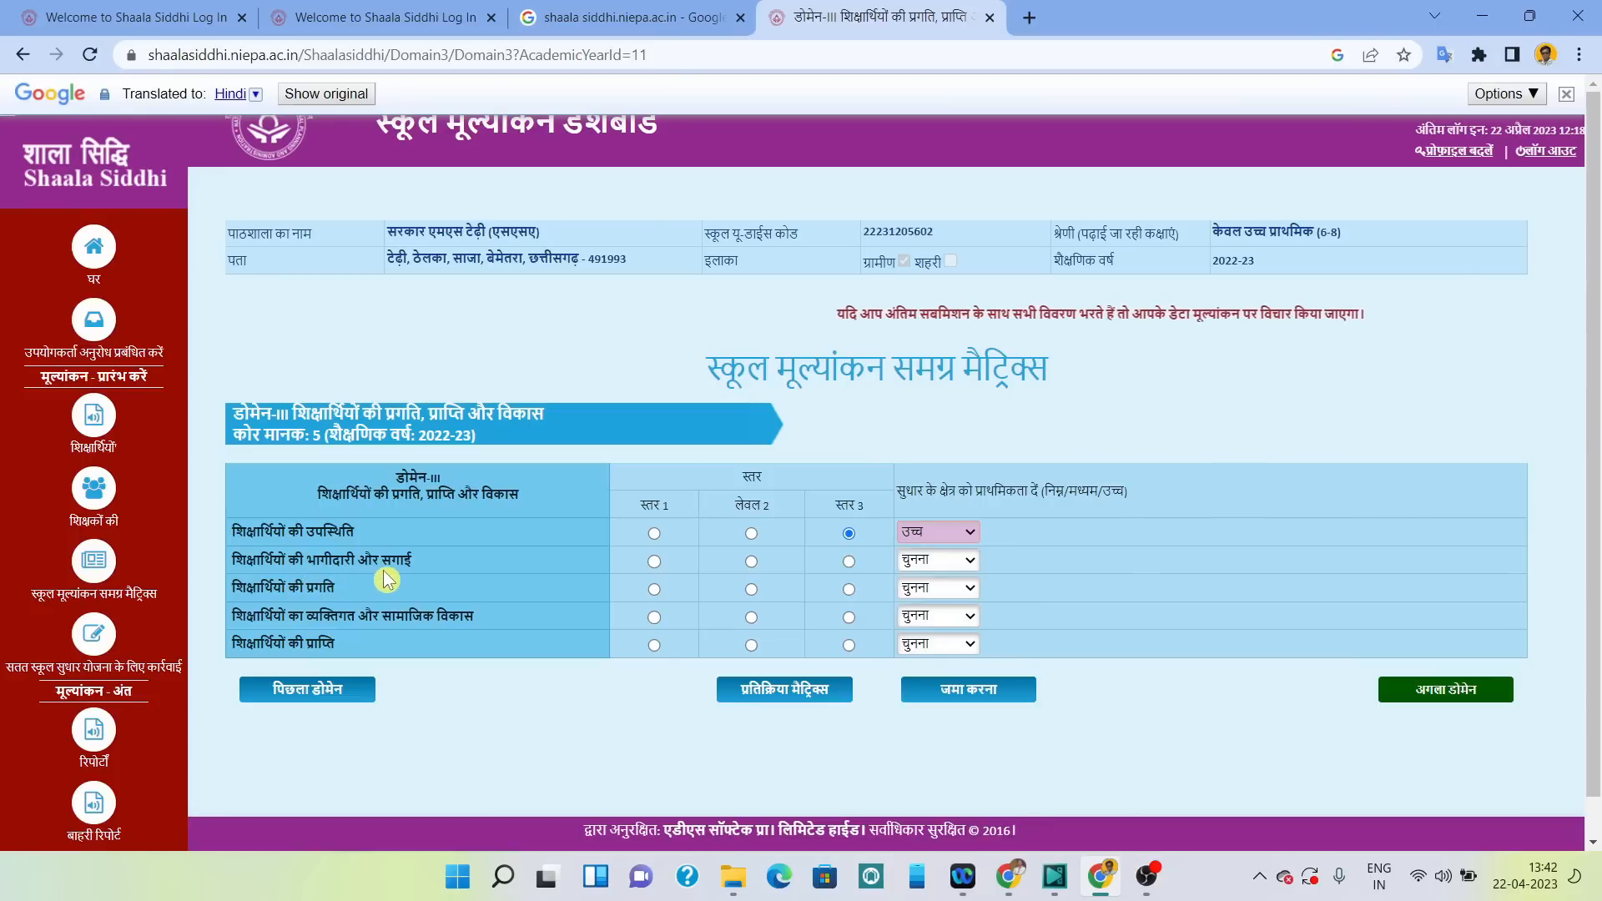
Switch the page translation to English and rate the four Domain III standards below Learners' Attendance as Level 2.
left_click(250, 93)
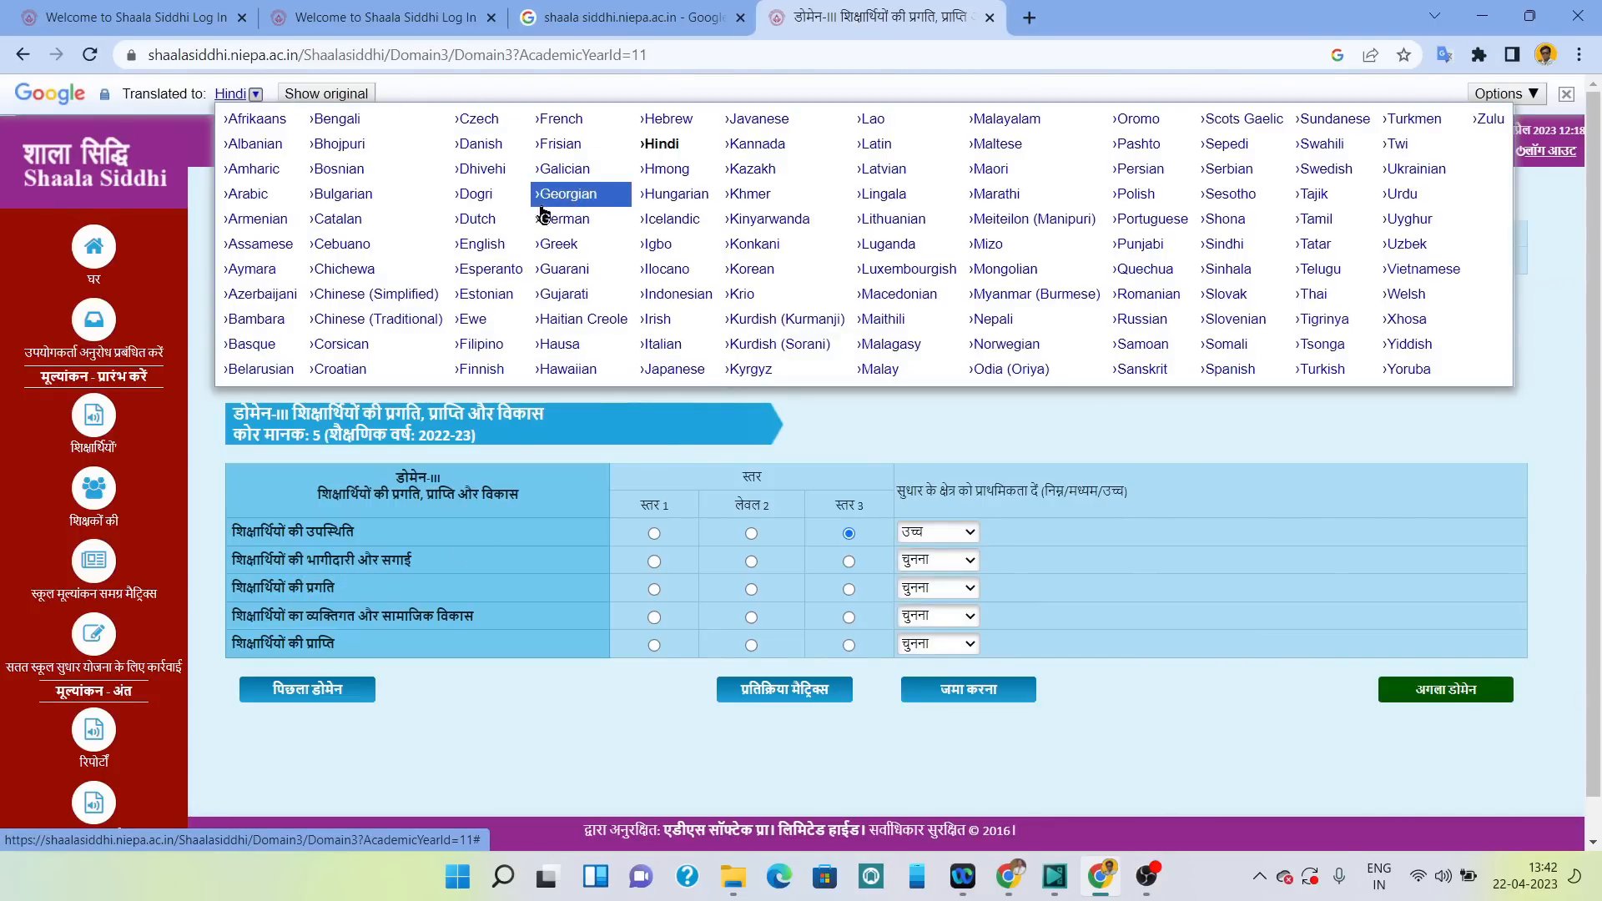
left_click(480, 244)
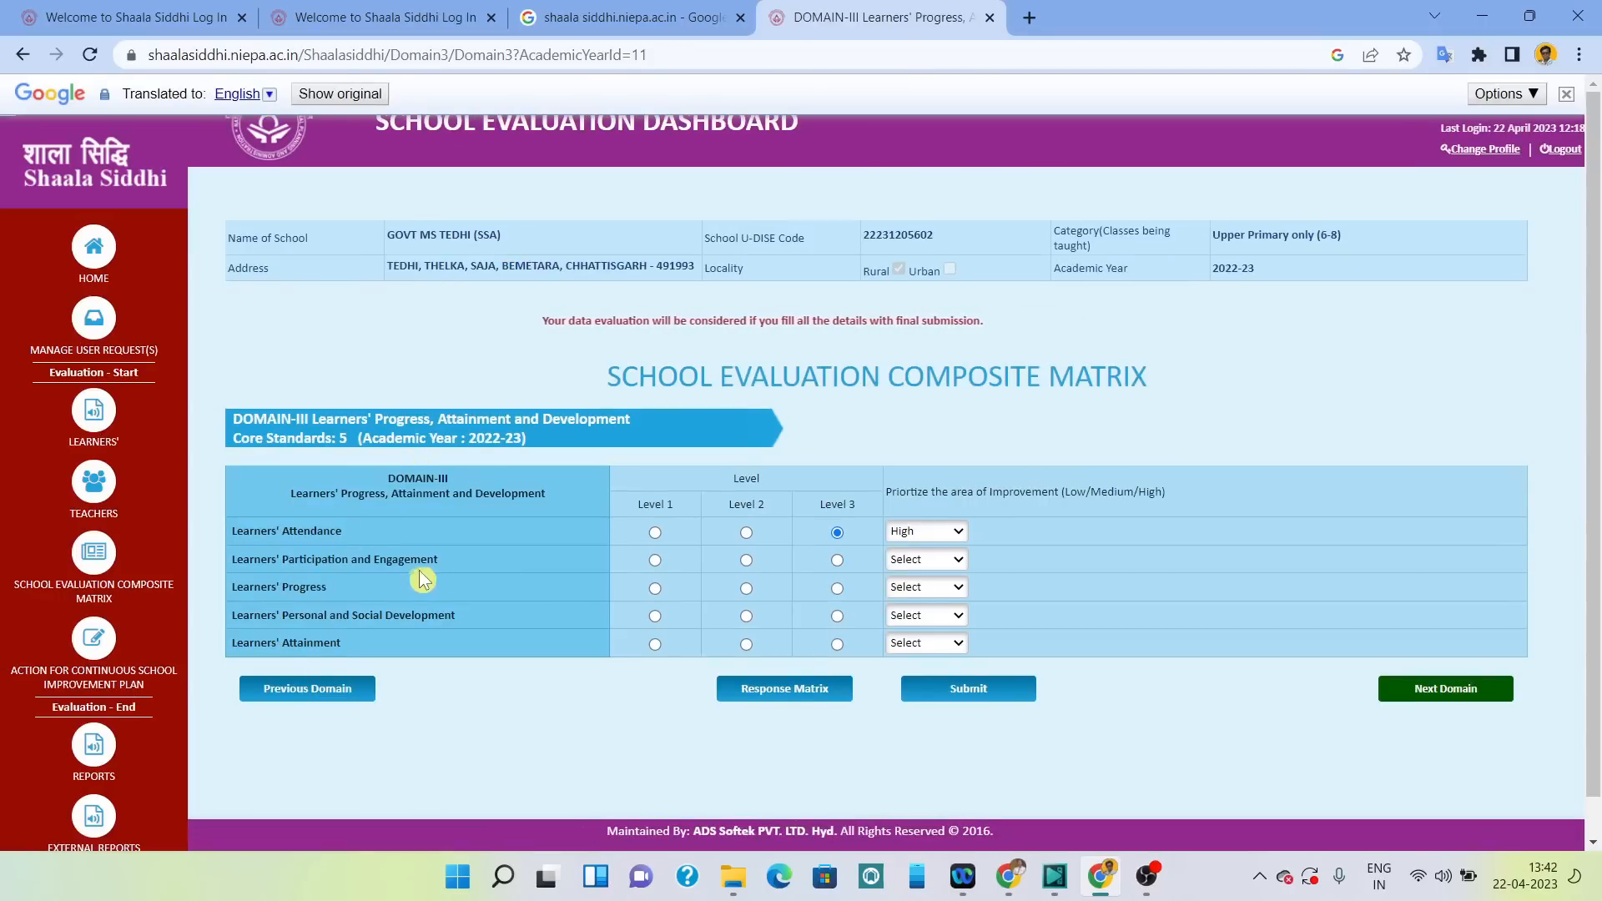
left_click(746, 560)
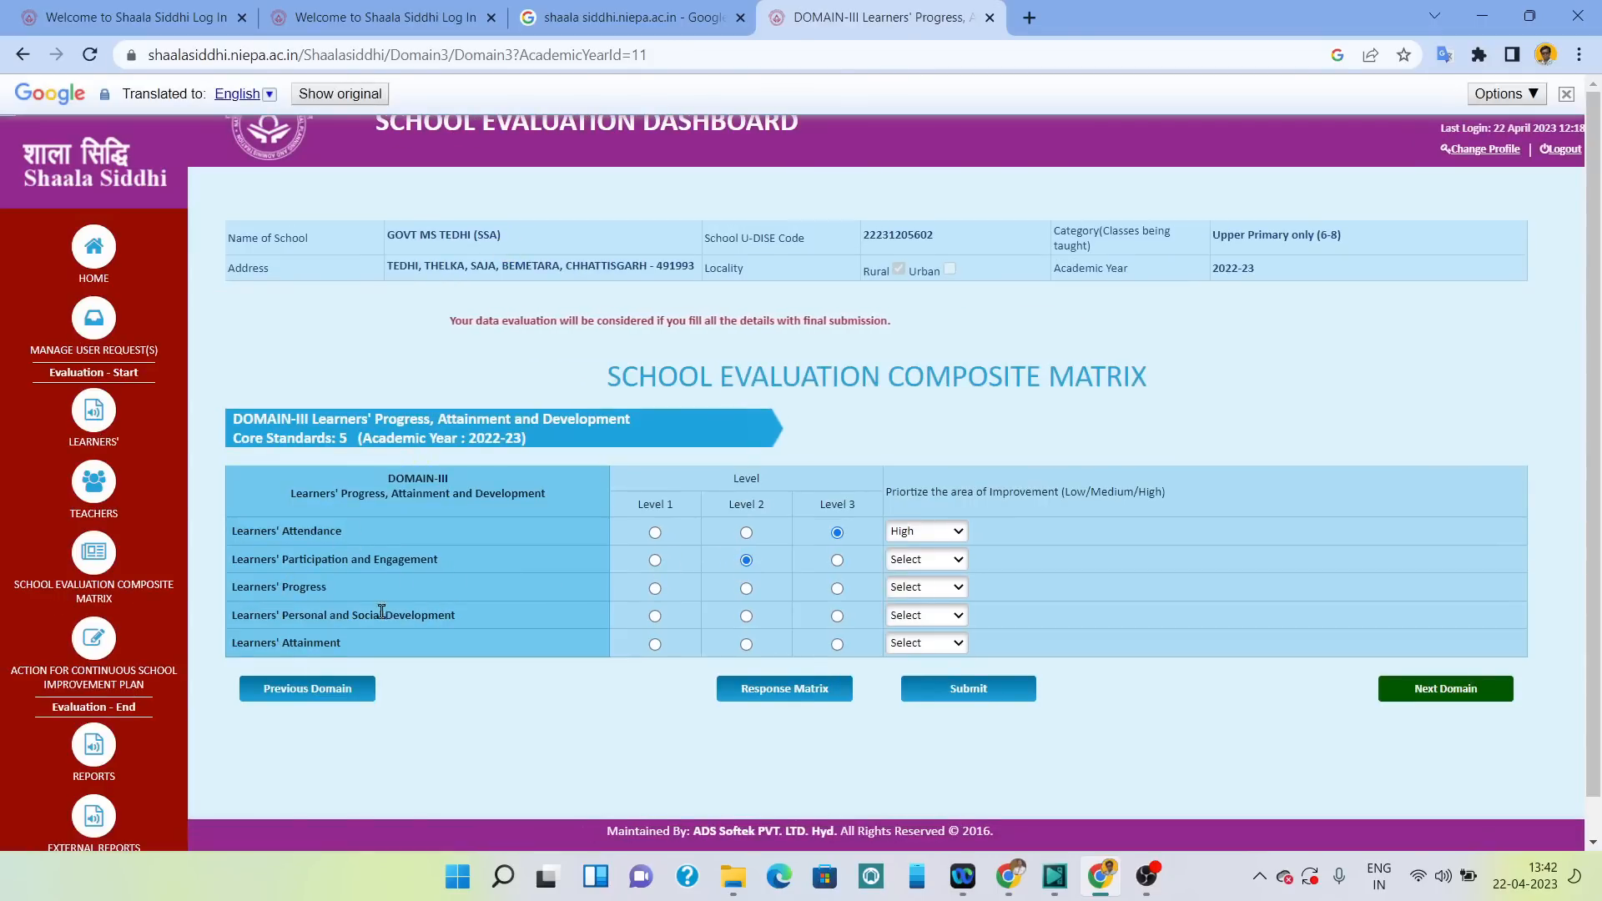
left_click(746, 589)
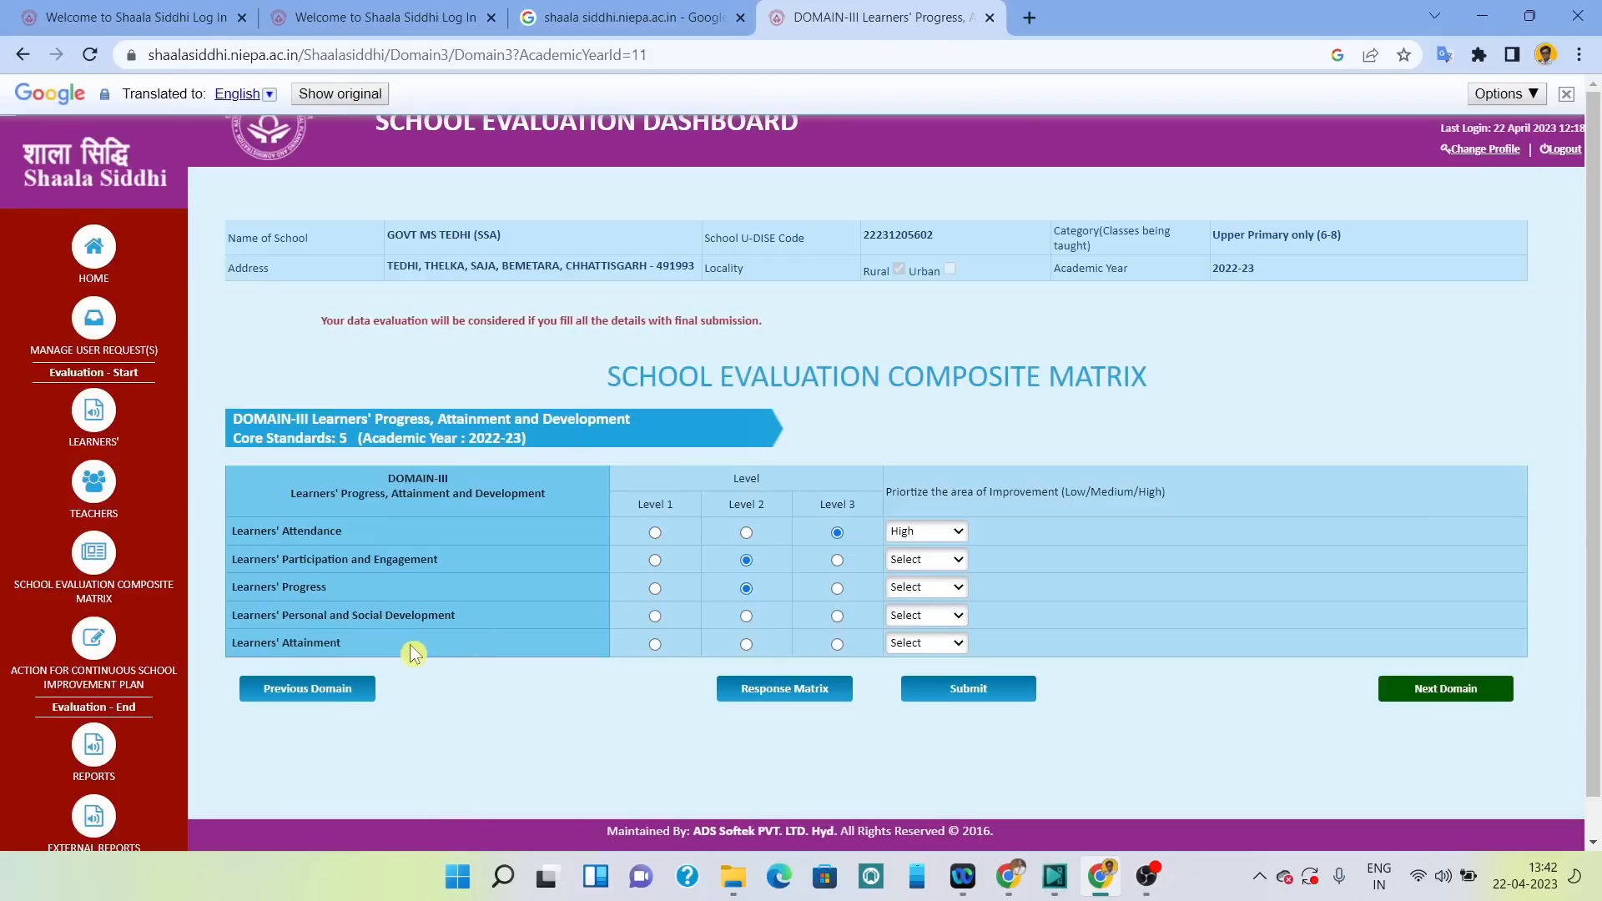
left_click(746, 617)
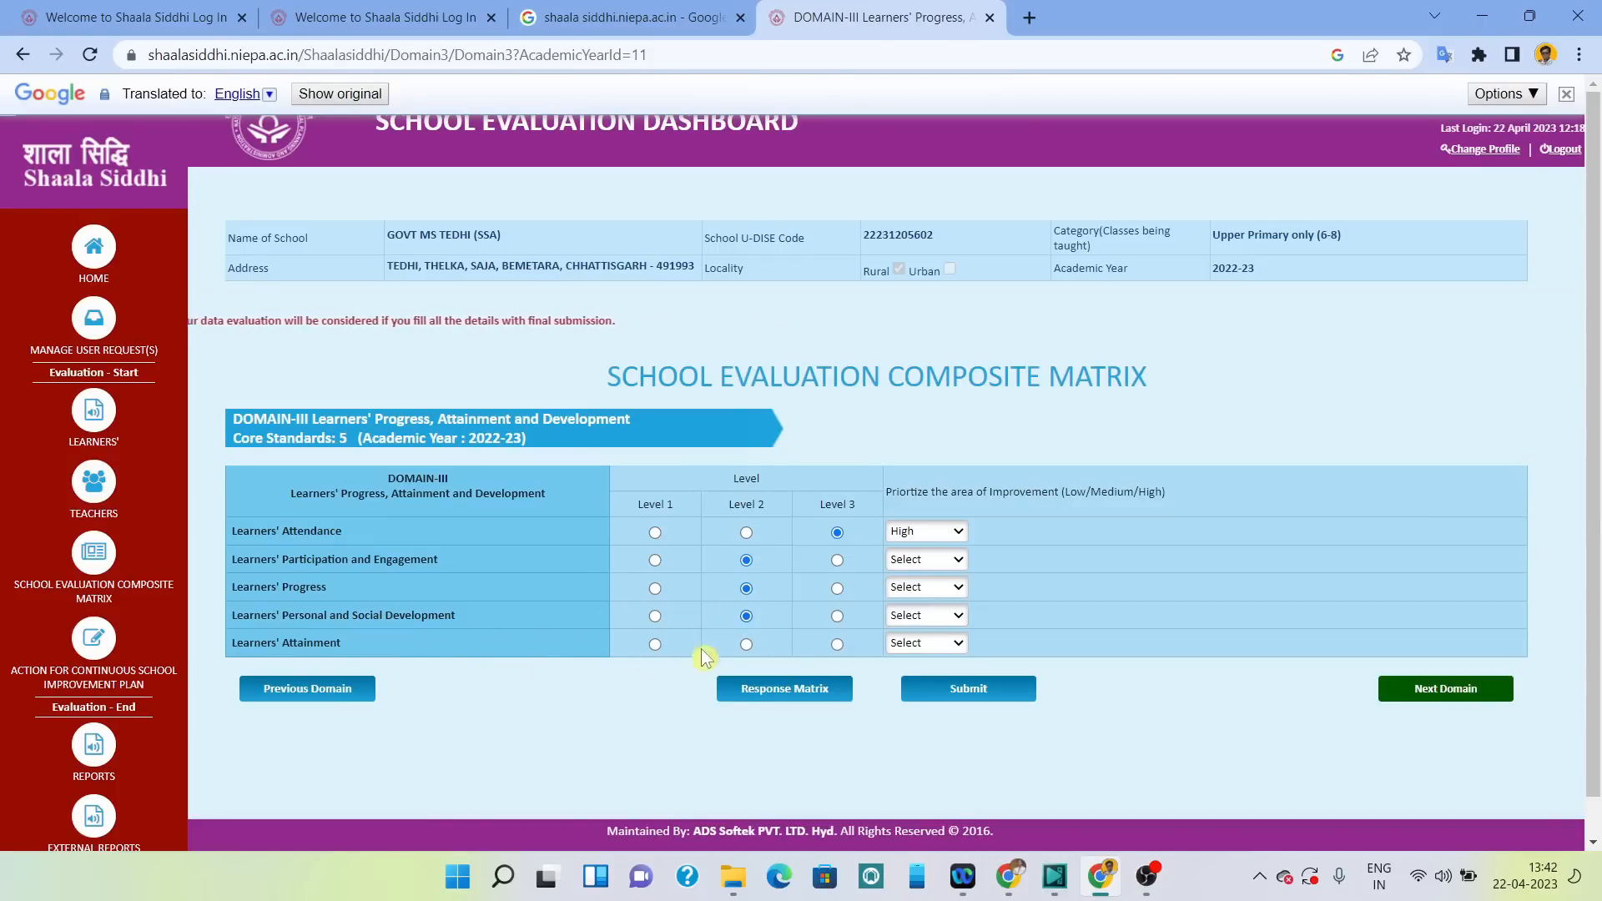
left_click(746, 645)
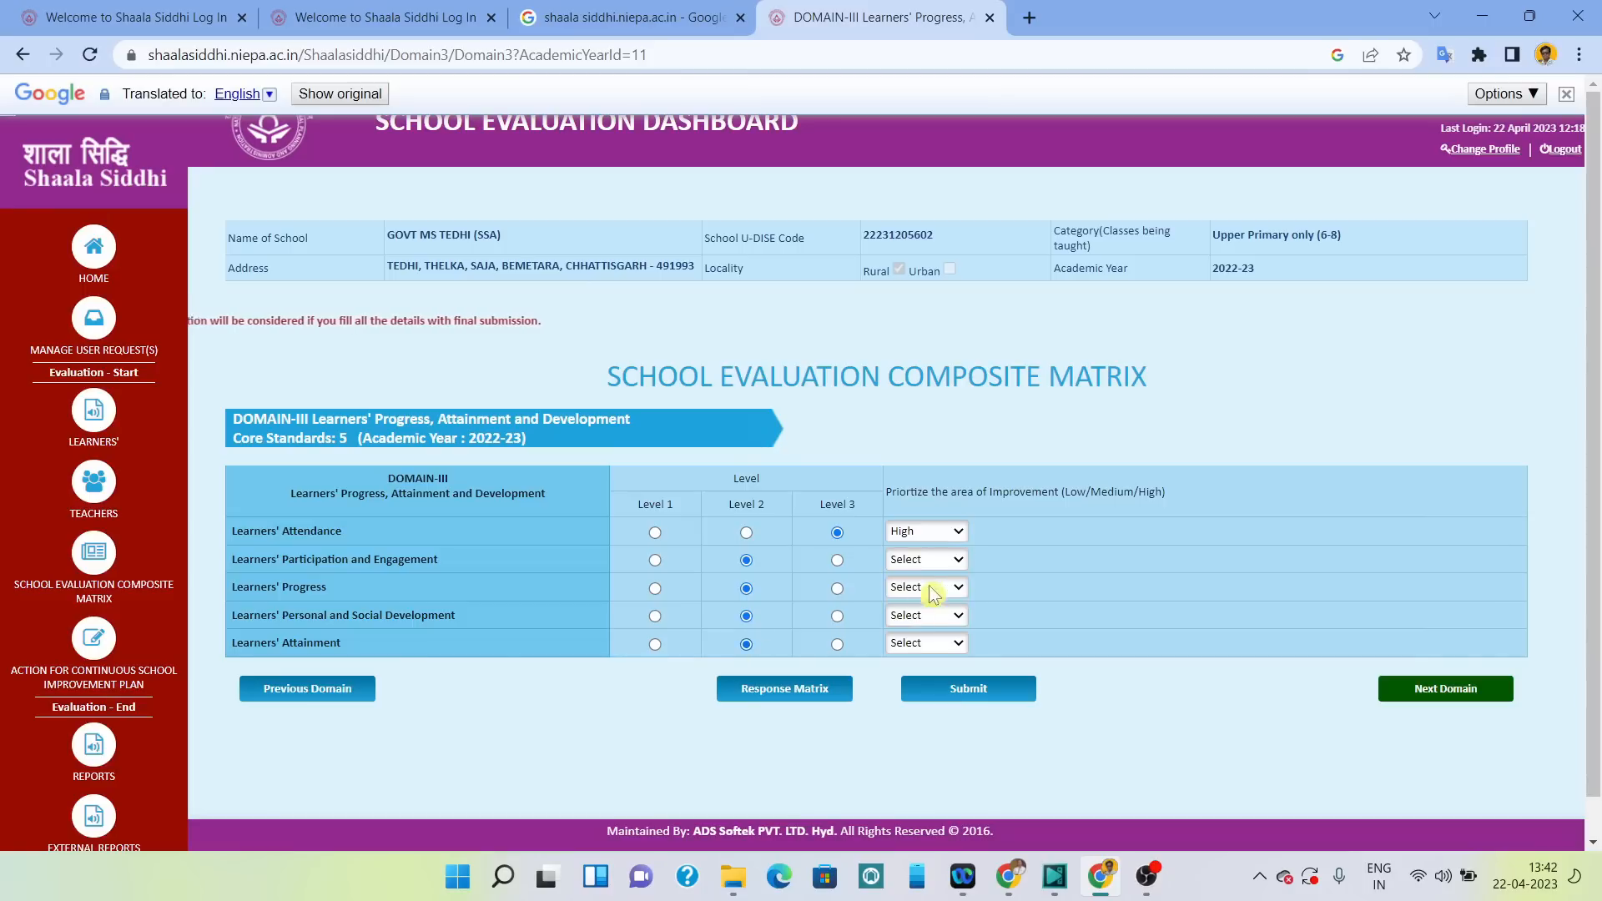
Set Medium improvement priority for Learners' Participation and Engagement, Progress, Personal and Social Development, and Attainment.
left_click(942, 557)
left_click(915, 615)
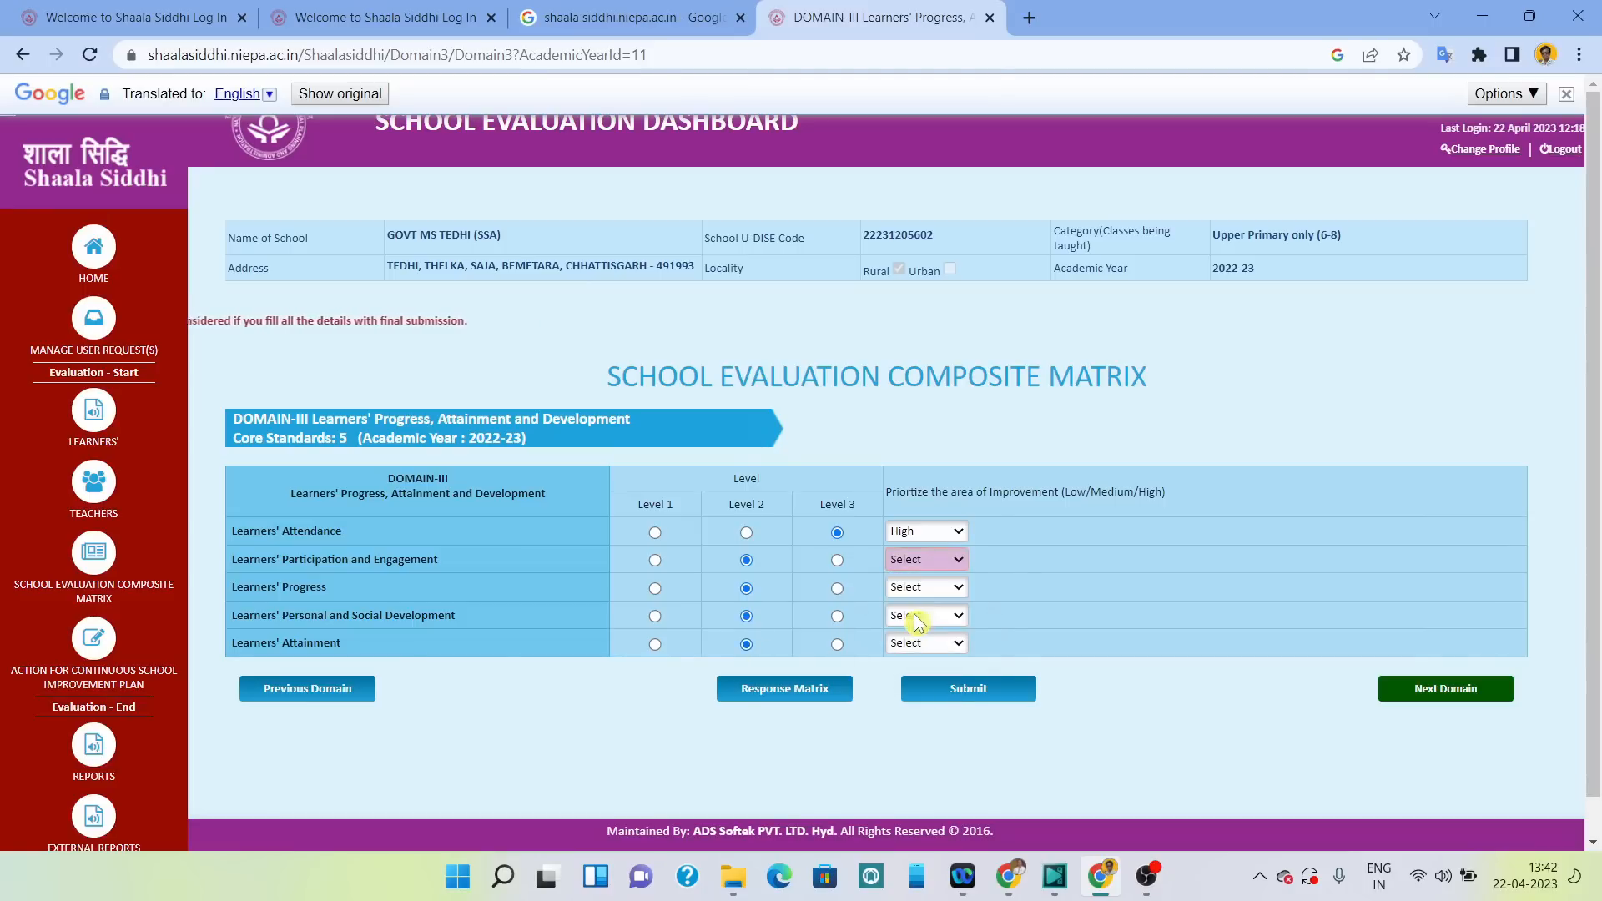
left_click(918, 586)
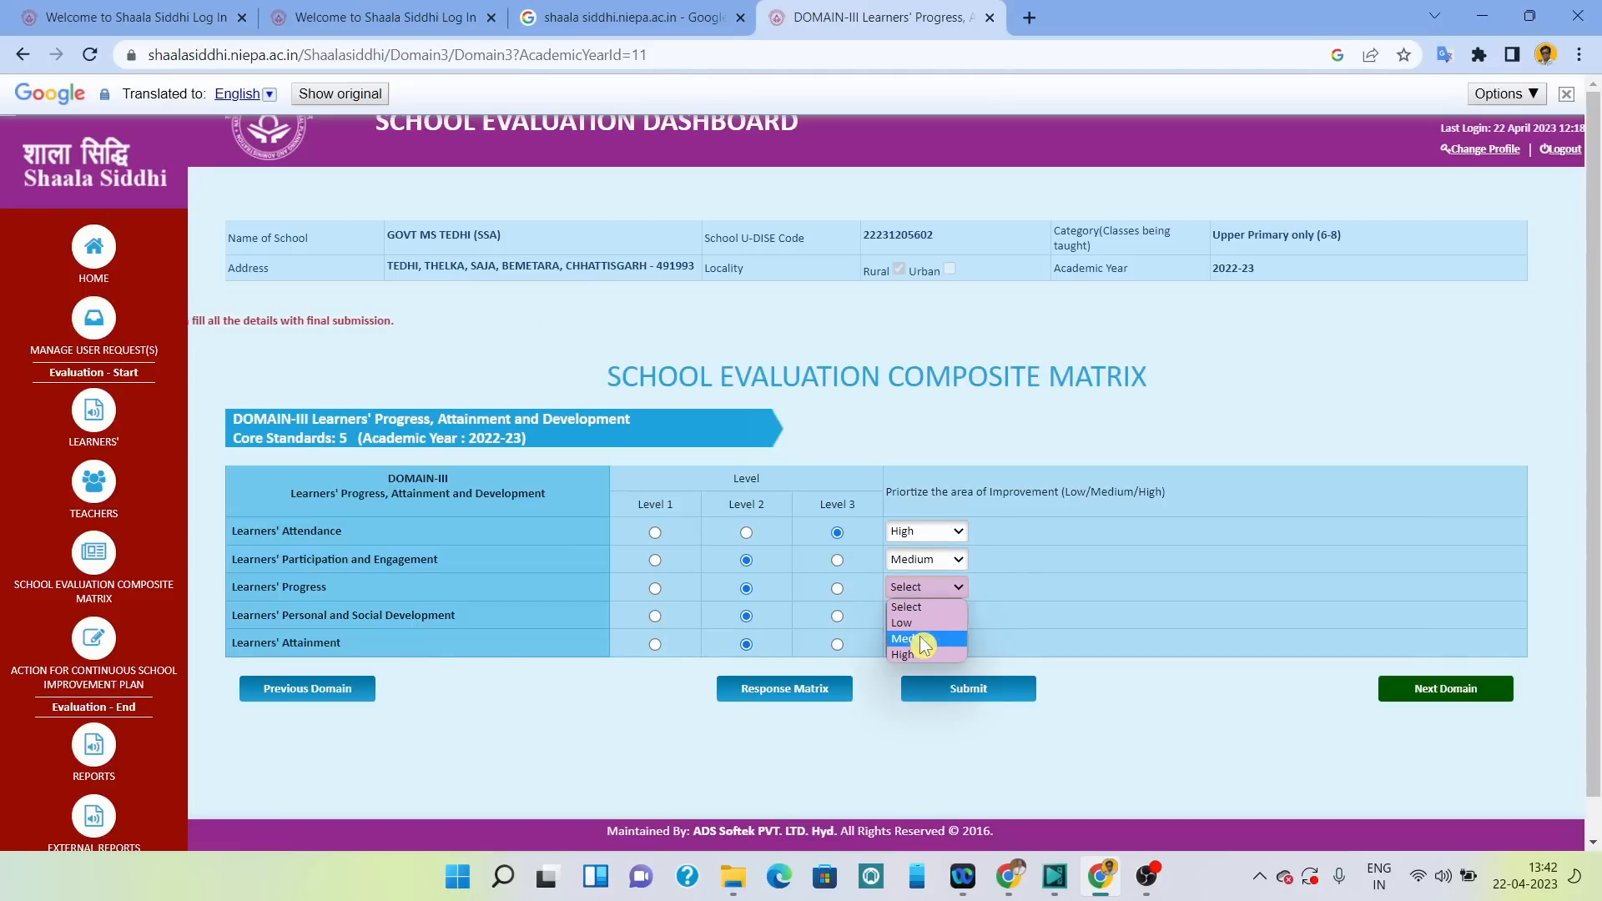
left_click(923, 640)
left_click(933, 615)
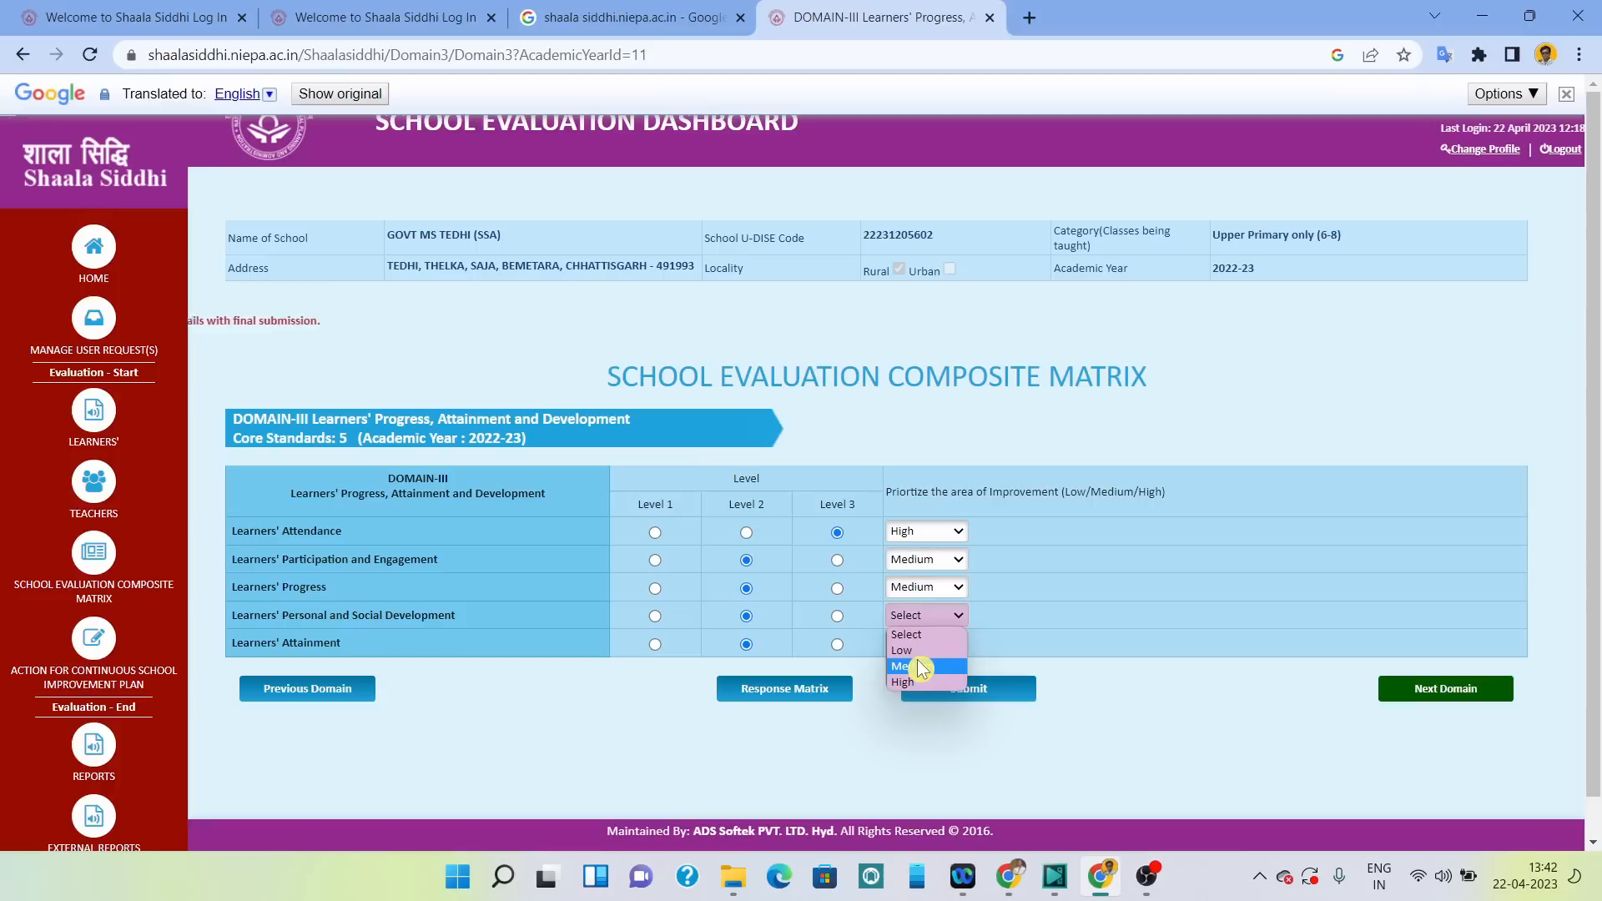
left_click(918, 667)
left_click(927, 650)
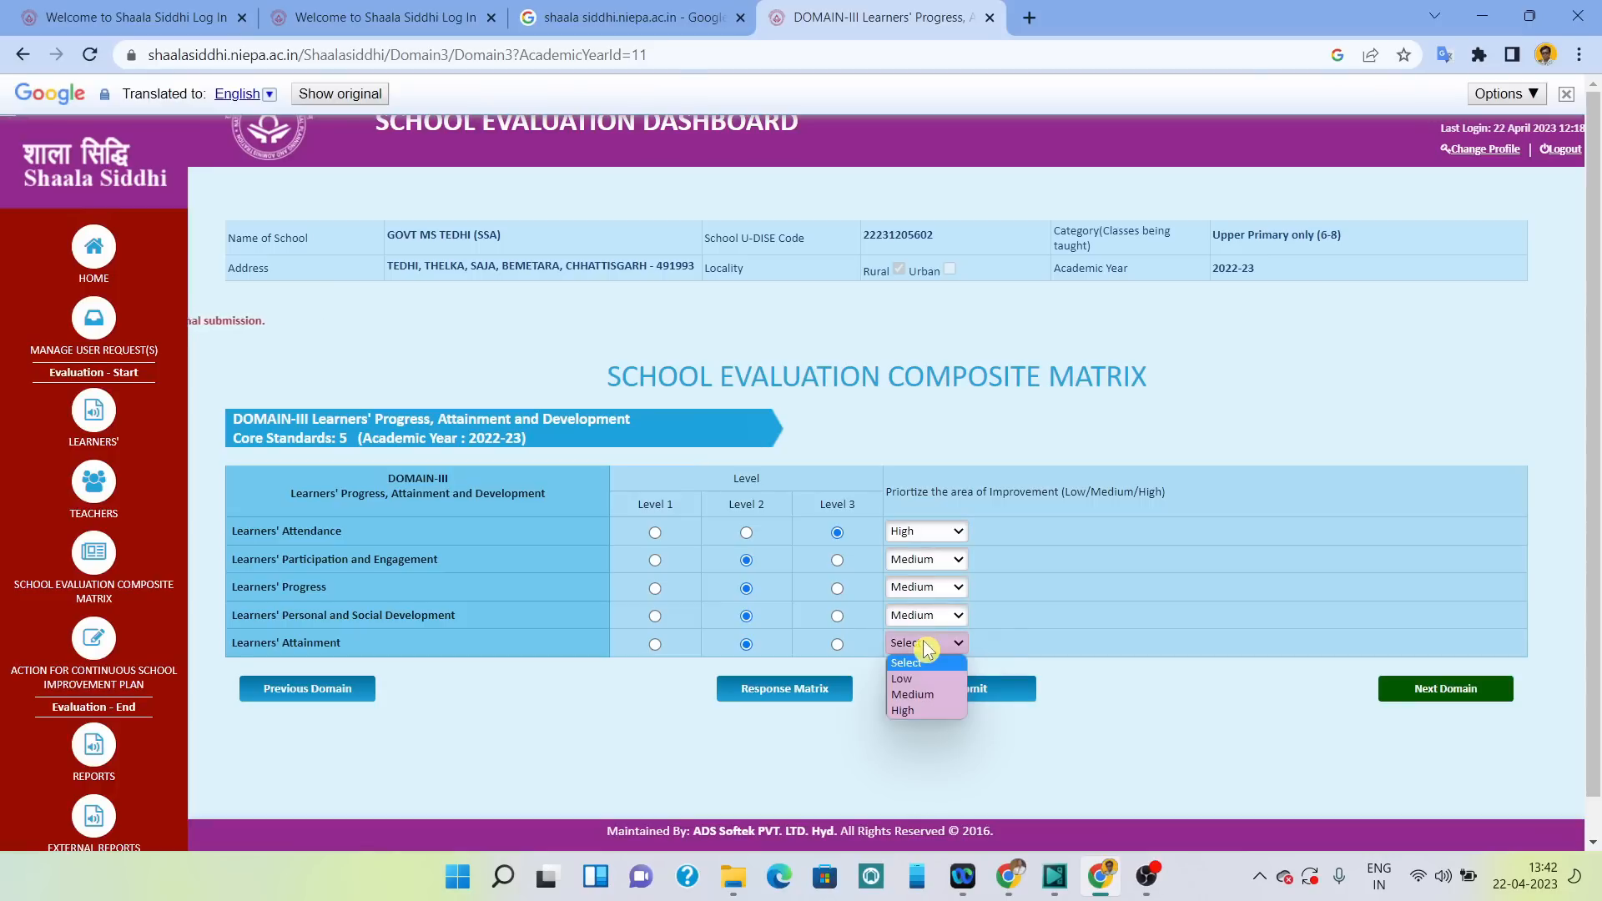
left_click(918, 695)
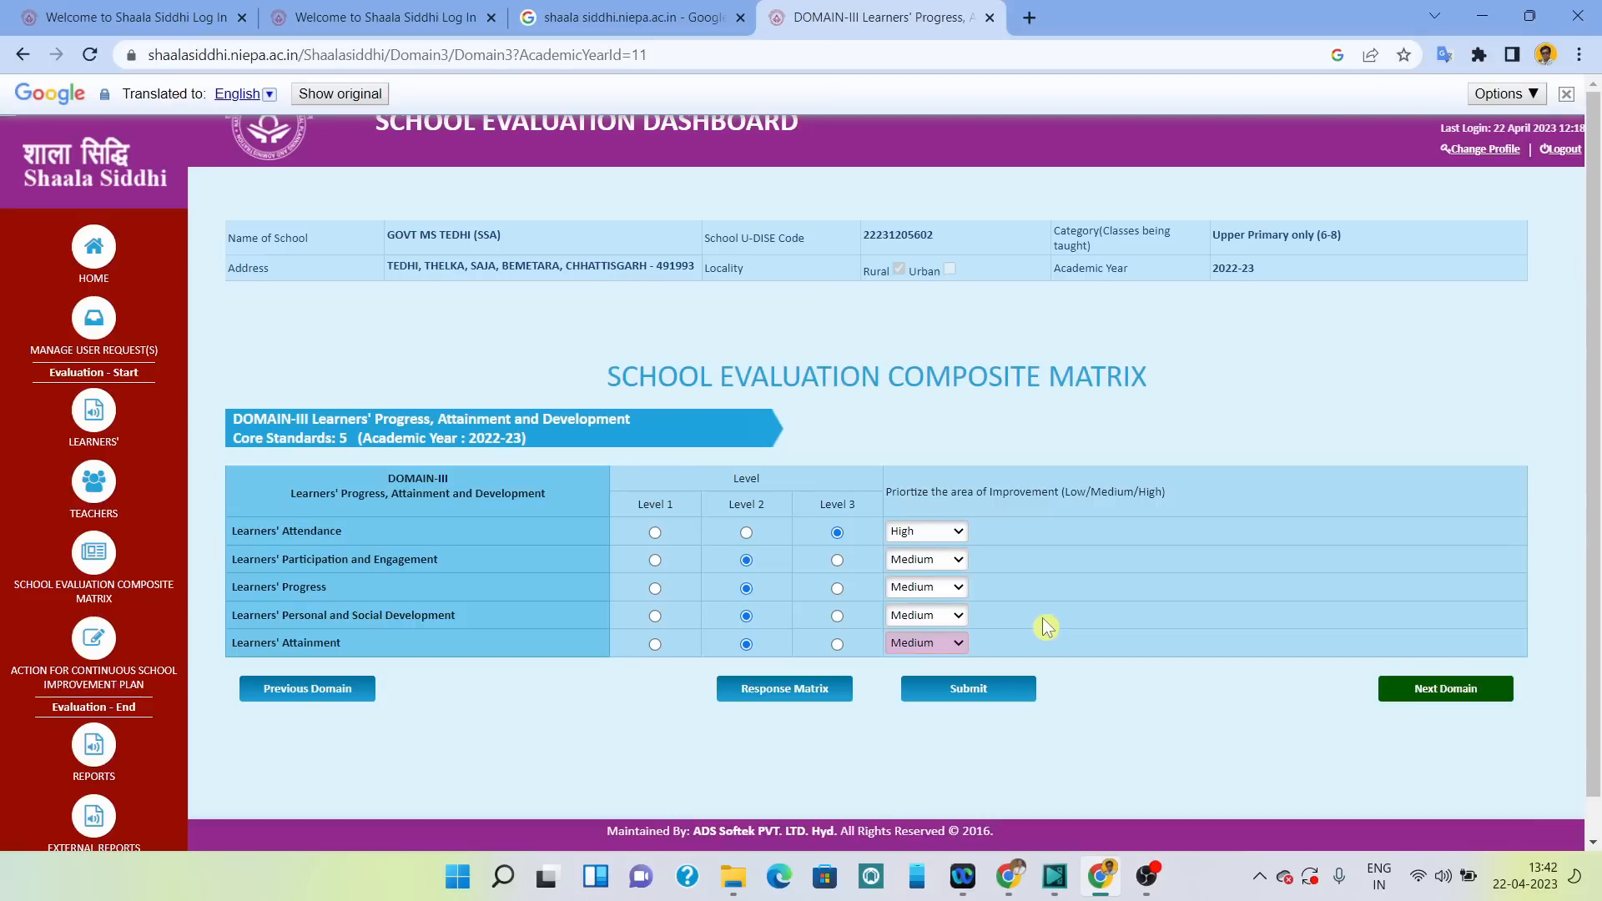
Submit the Domain III ratings and proceed to the Domain IV Managing Teacher Performance and Professional Development matrix.
scroll(1046, 628, "down", 1)
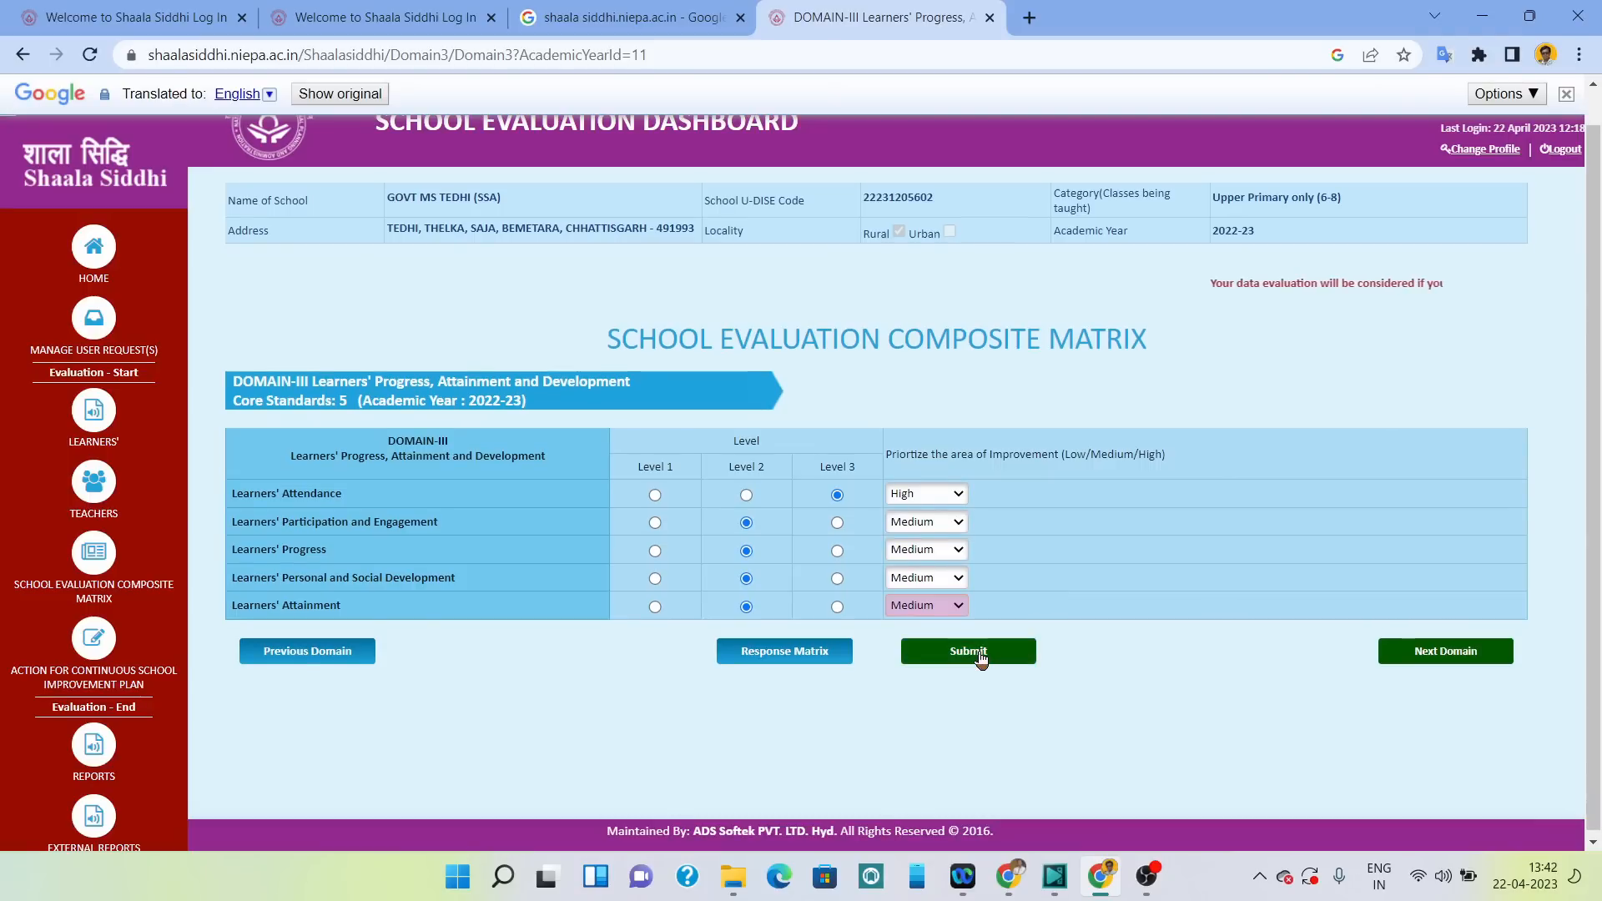
left_click(981, 656)
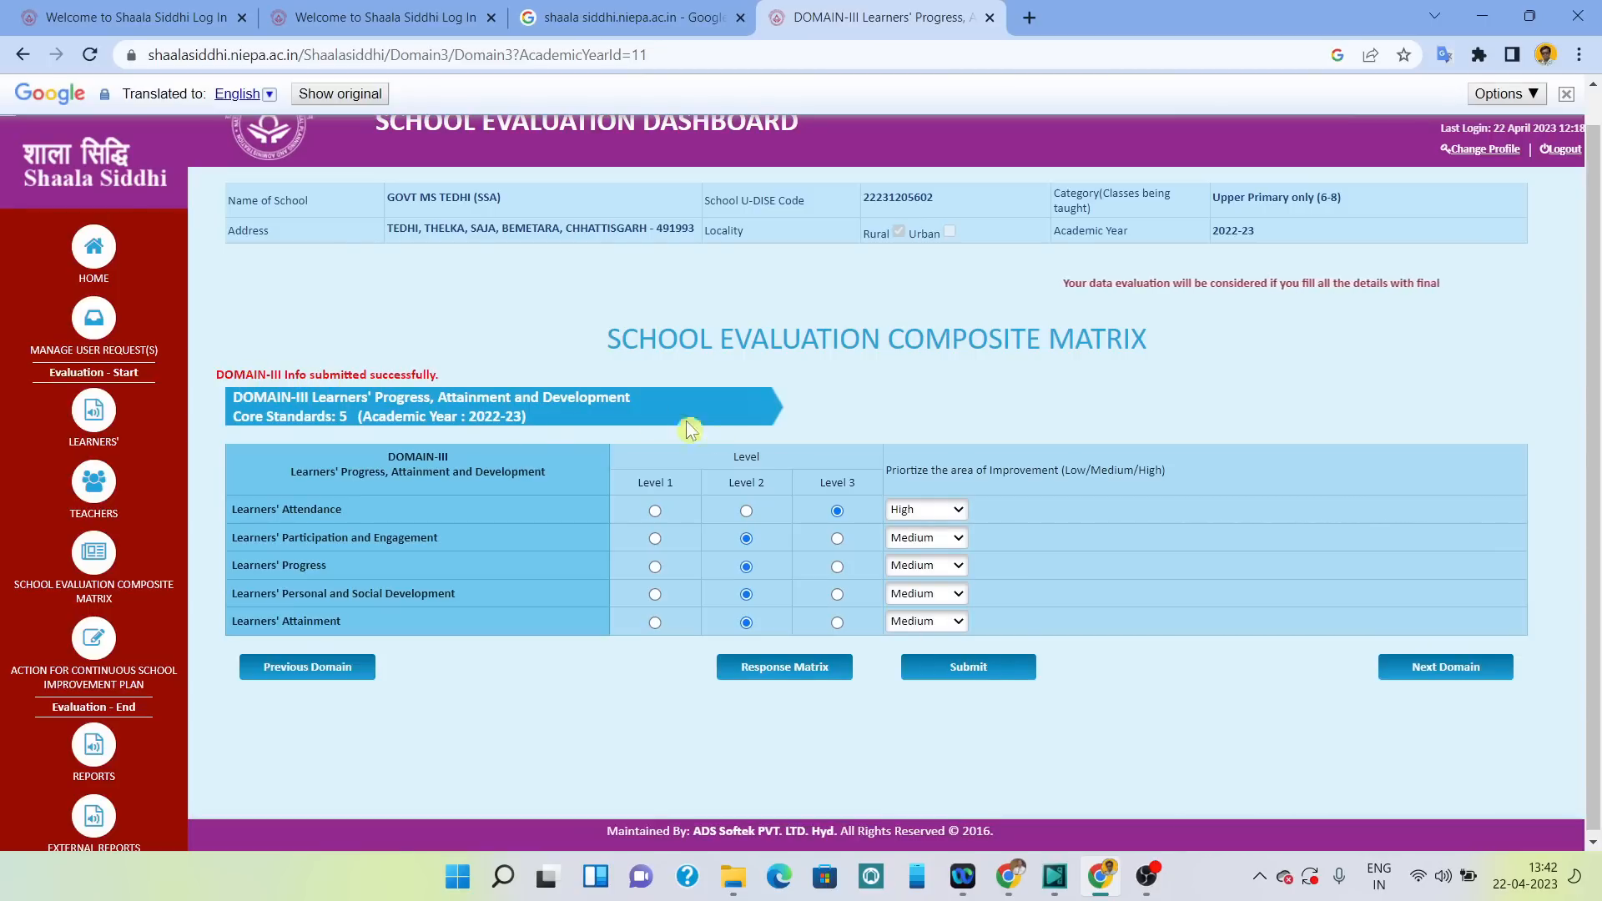
left_click(1449, 670)
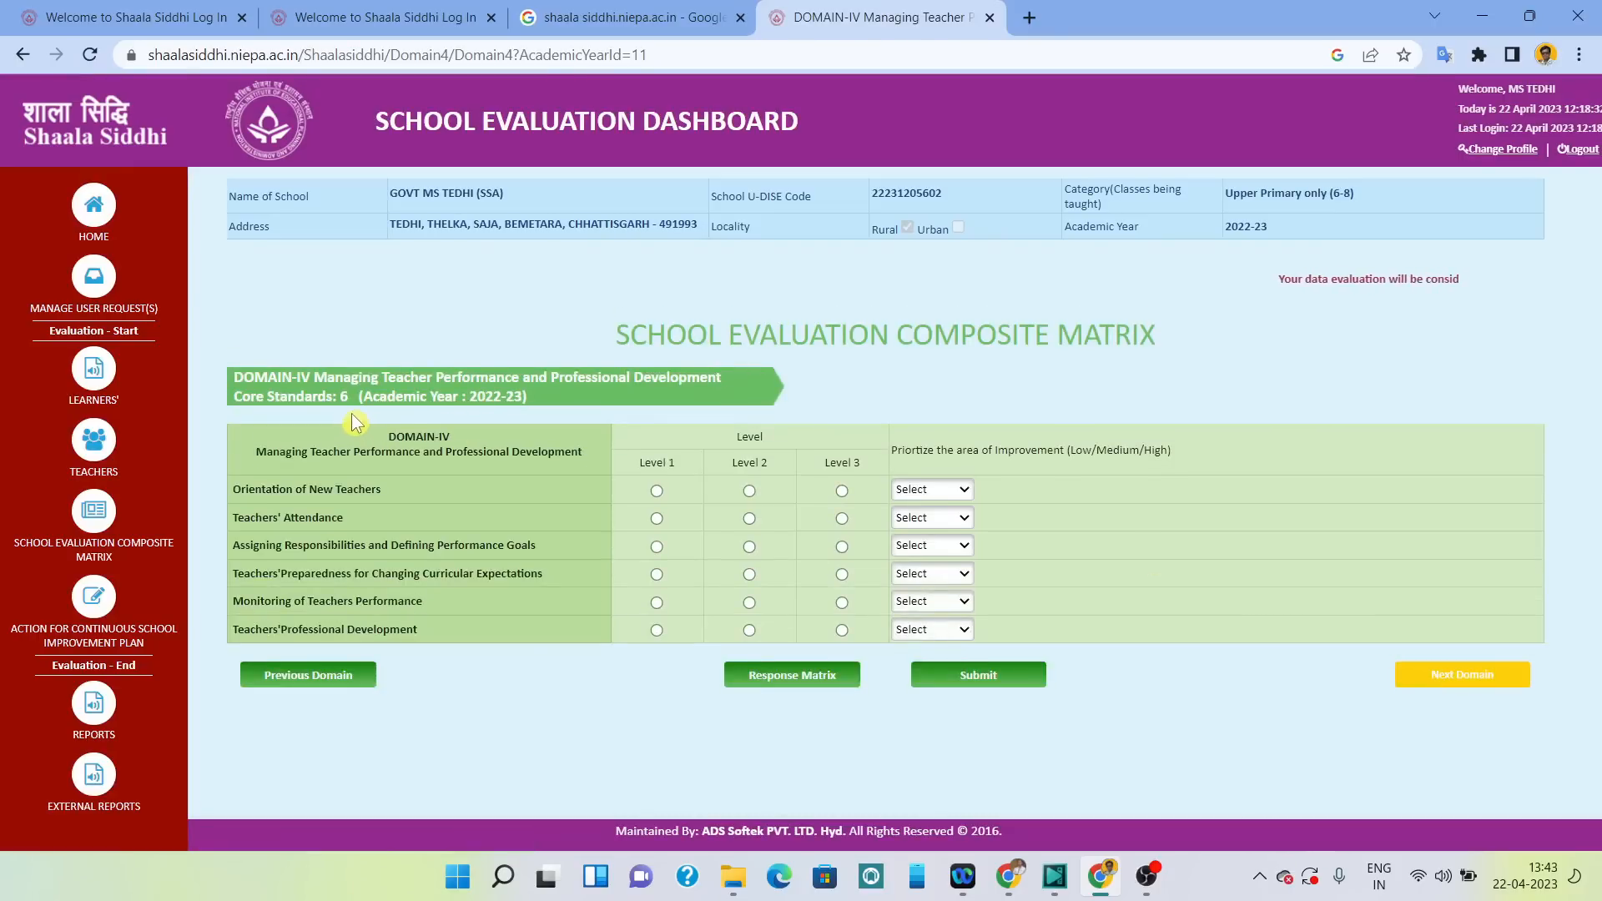
Translate the Domain IV composite matrix page into Hindi.
left_click(1445, 54)
left_click(1170, 147)
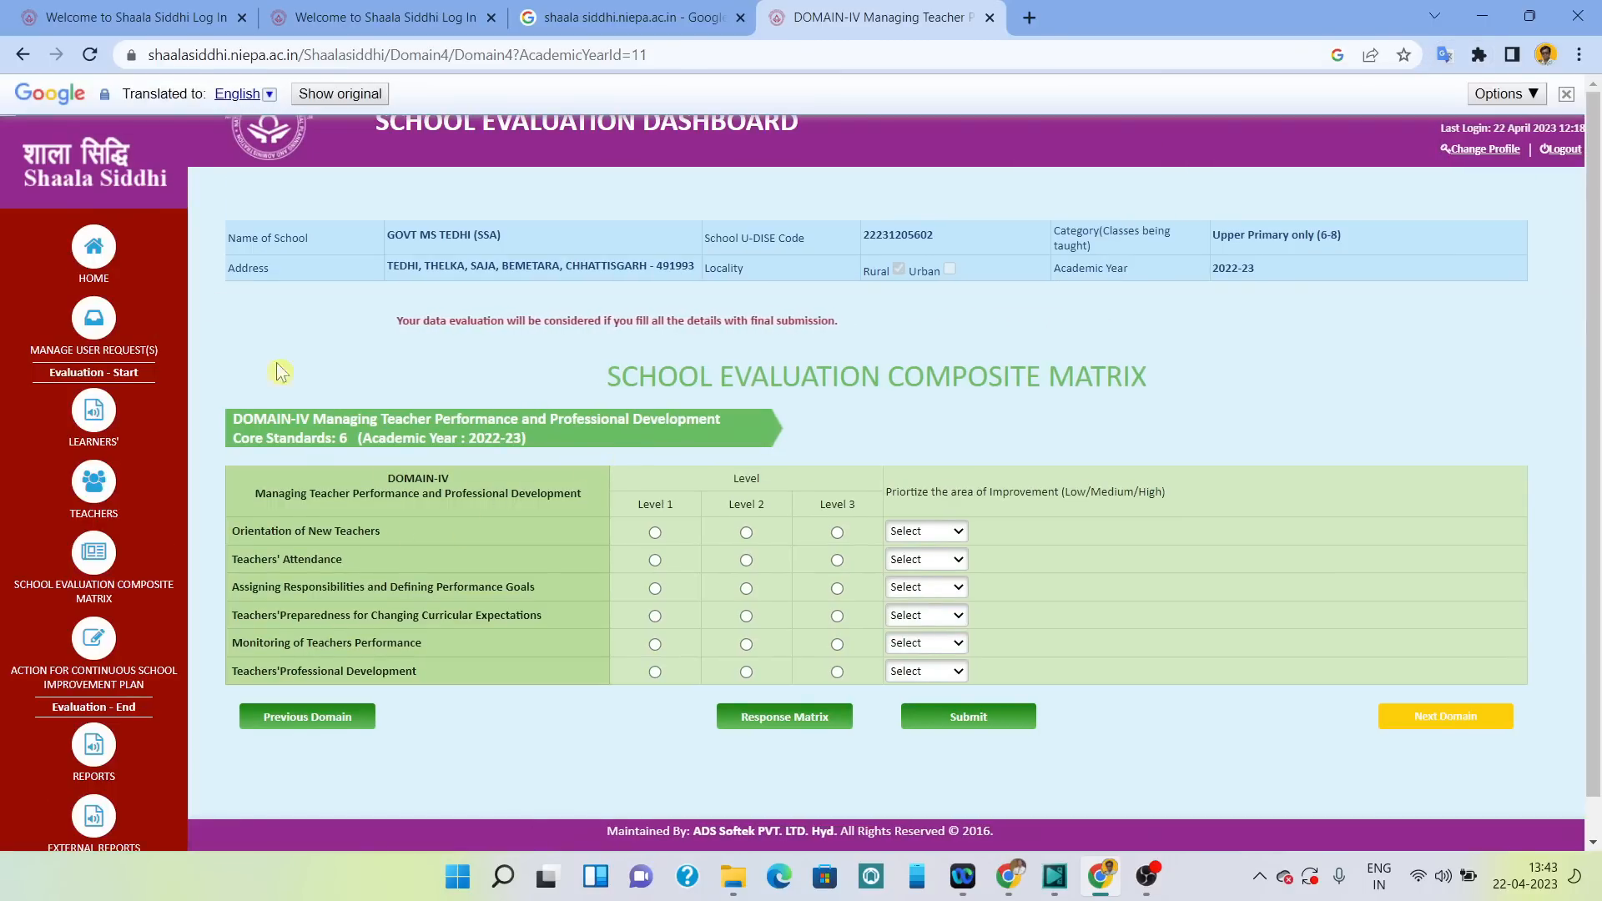
left_click(255, 103)
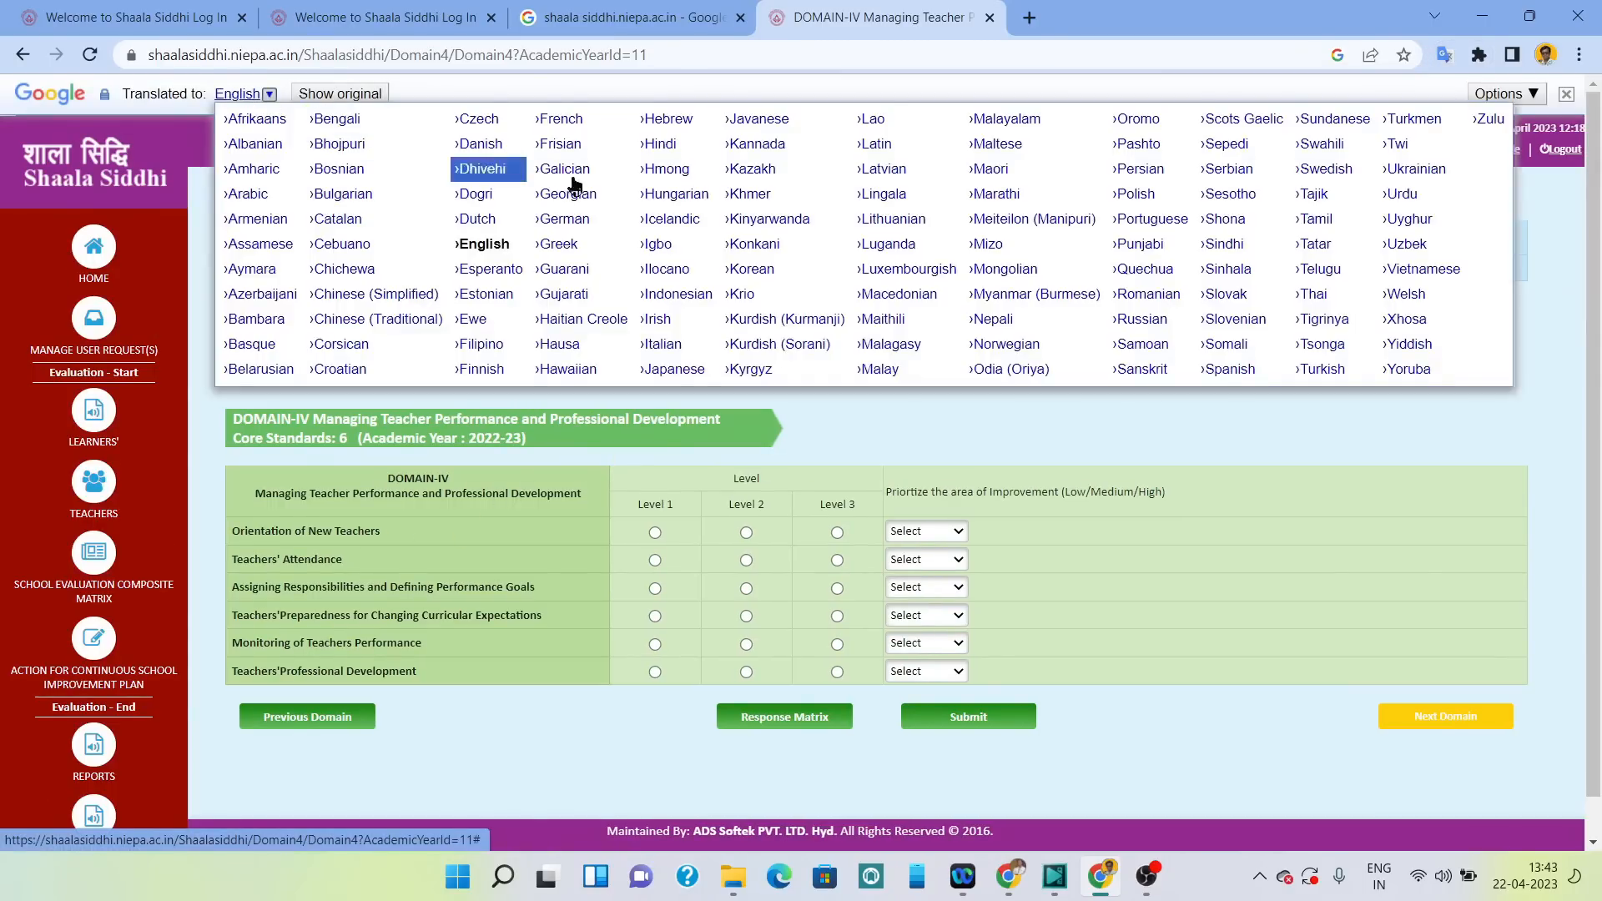
left_click(659, 146)
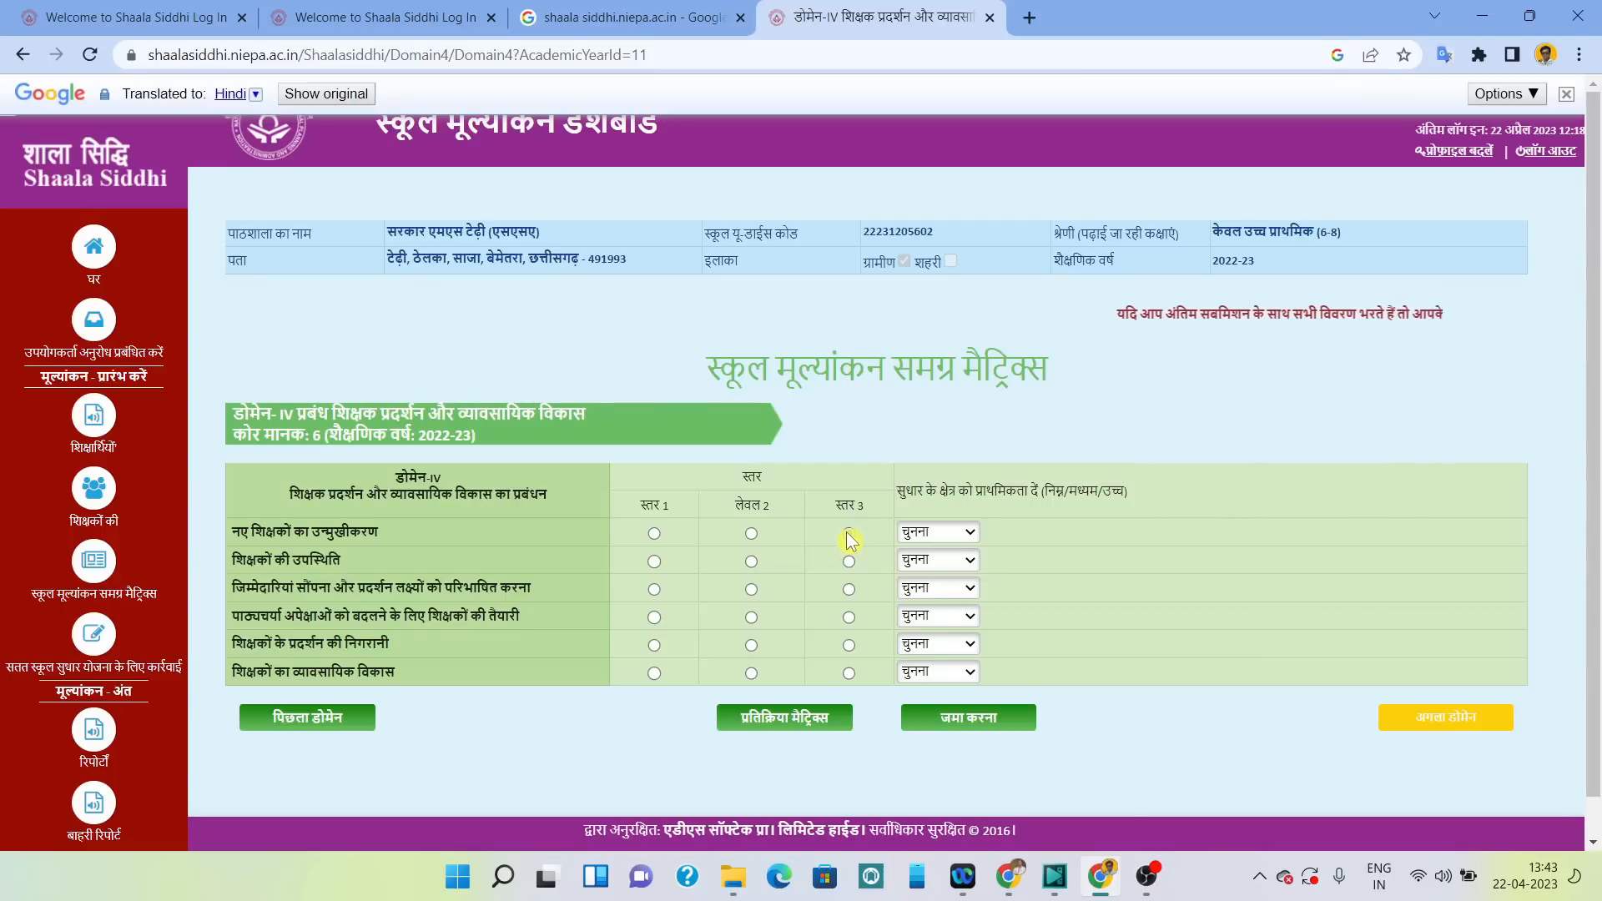
Rate Domain IV's curricular preparedness and performance monitoring as Level 2 with medium (मध्यम) priority, and the other four standards as Level 3 with high (उच्च) priority.
left_click(946, 538)
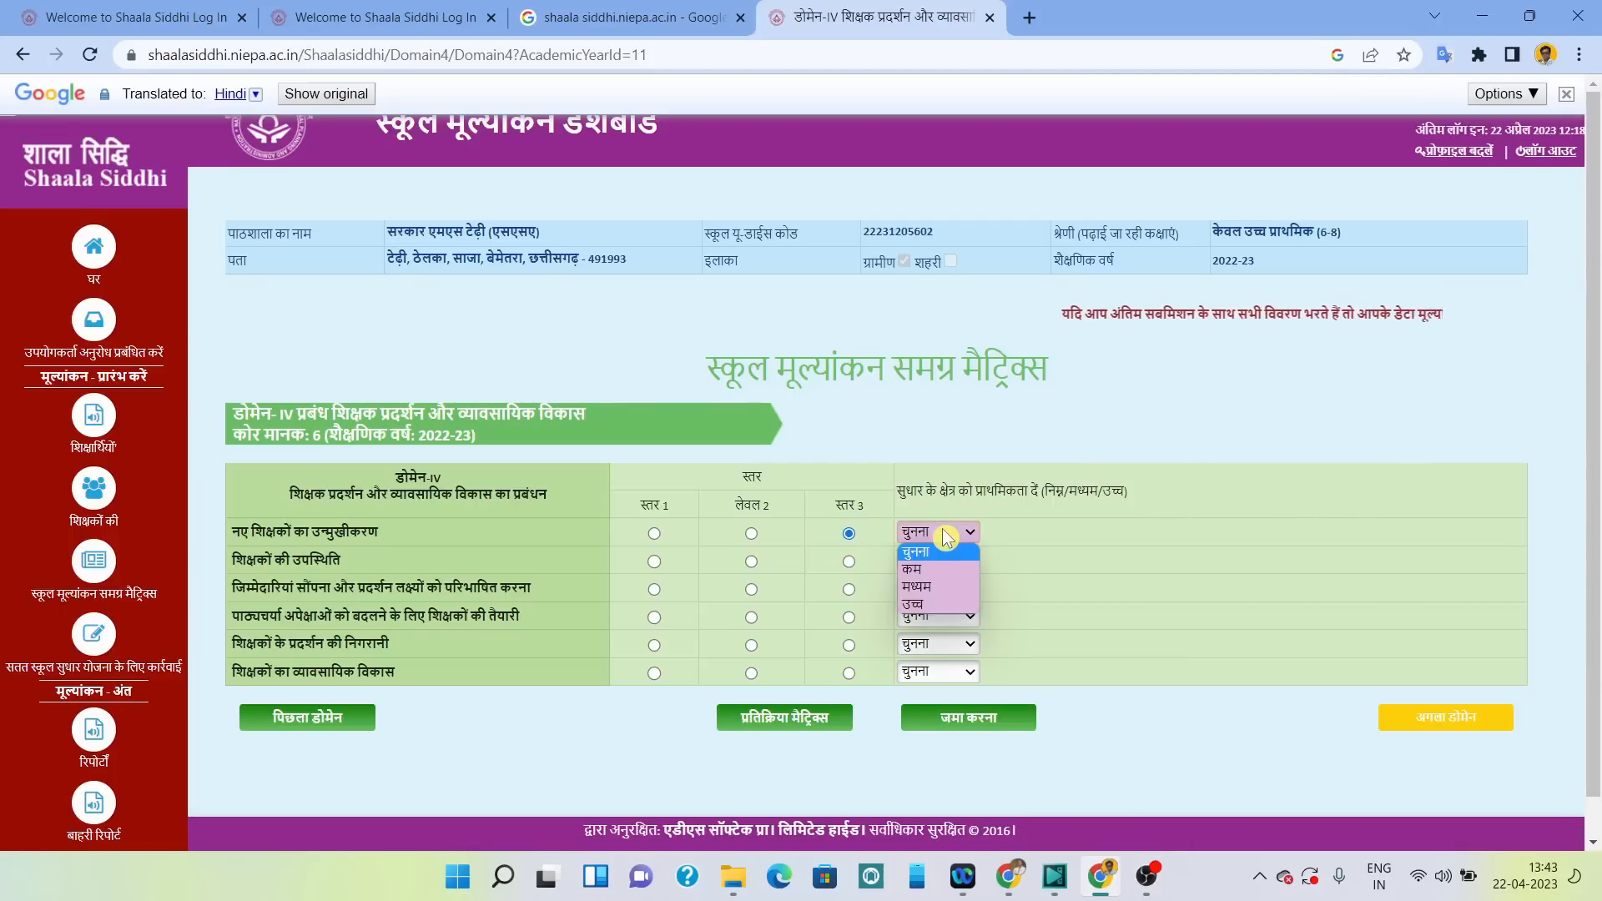
left_click(942, 606)
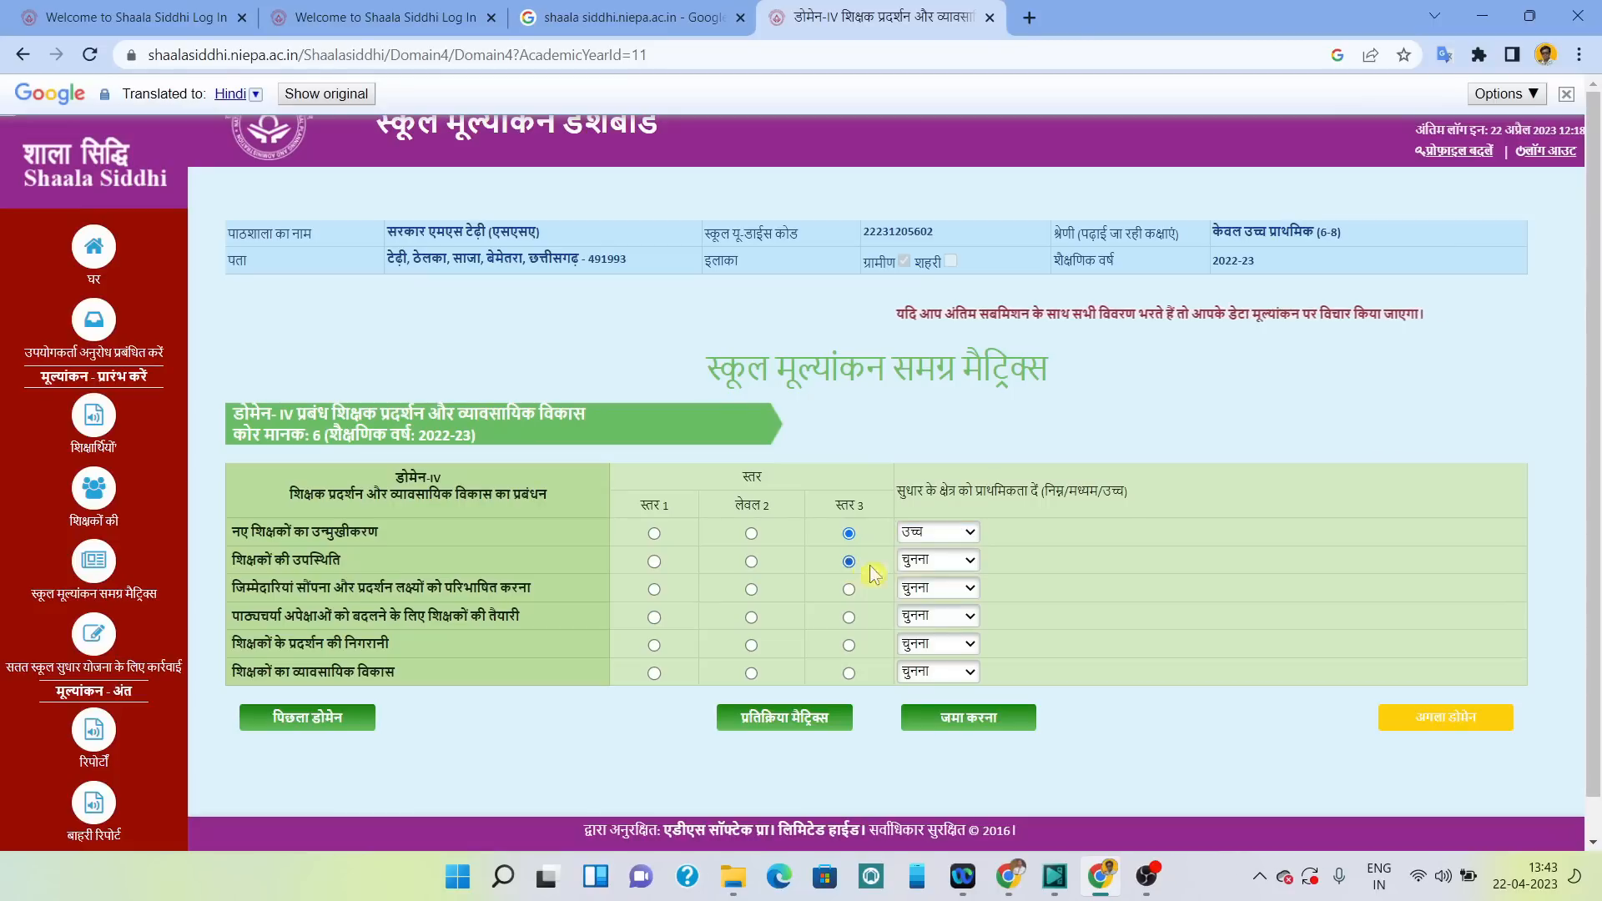
left_click(910, 565)
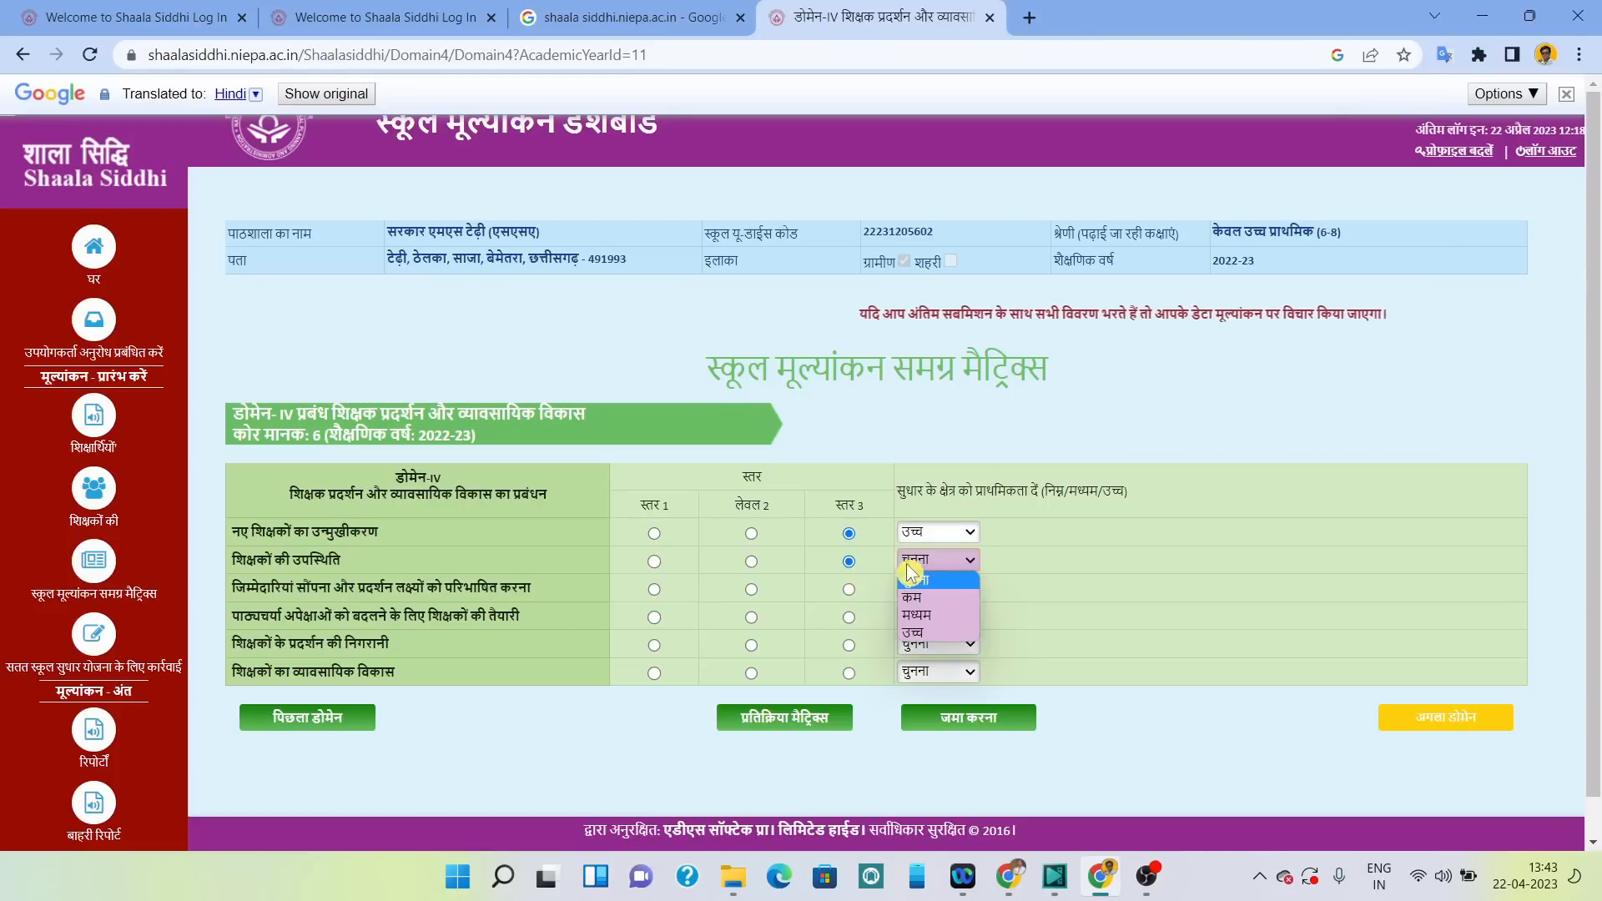
left_click(922, 634)
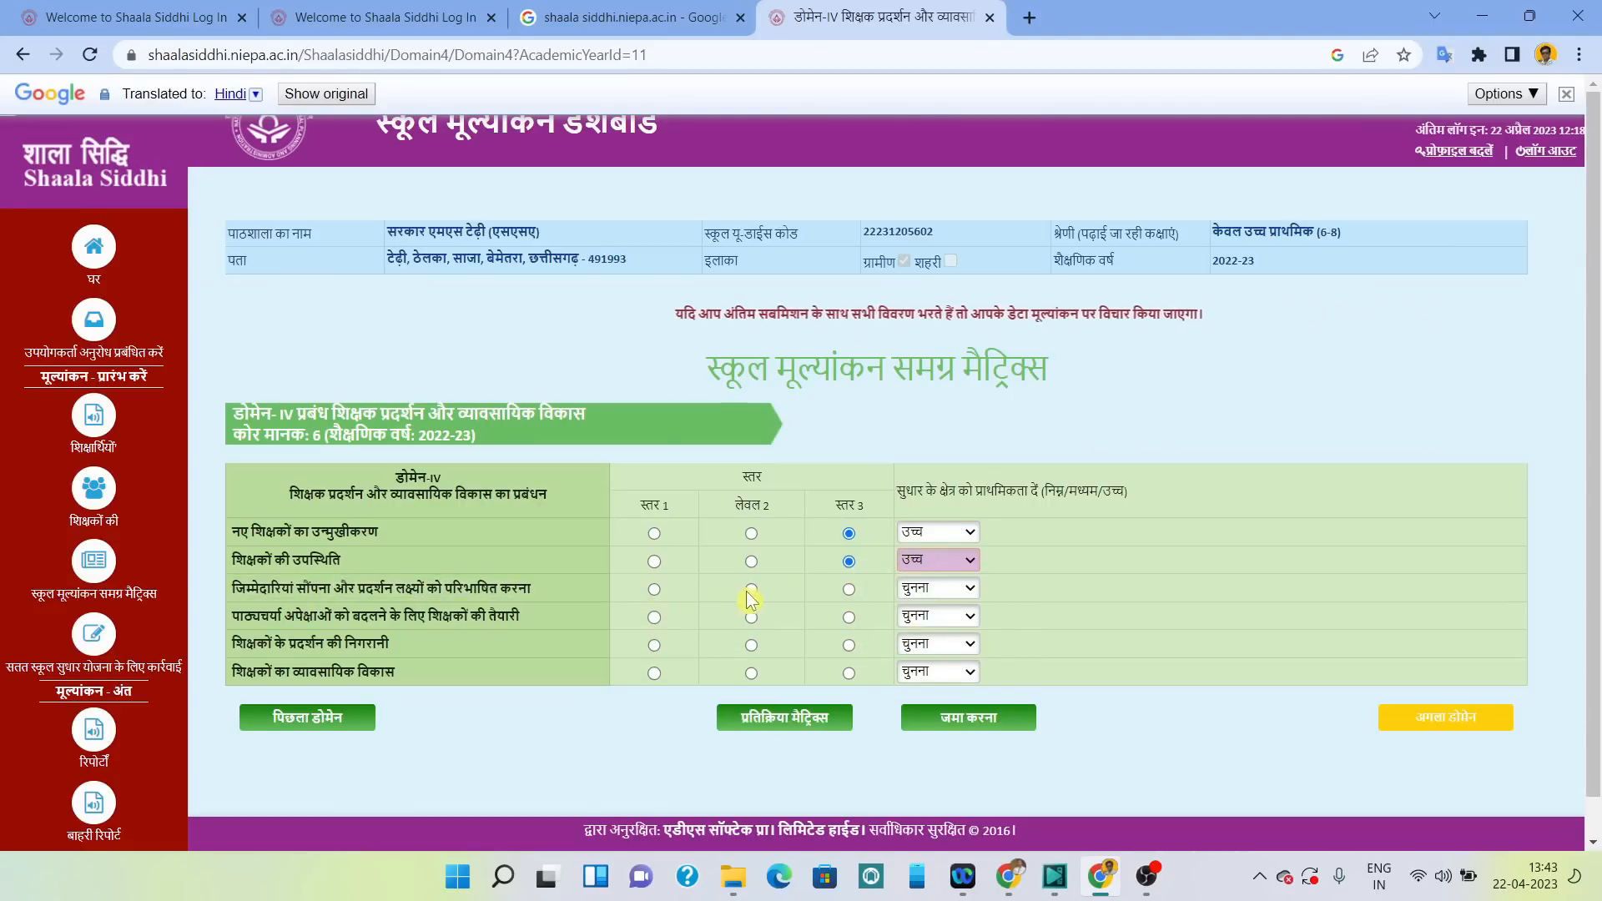
left_click(848, 589)
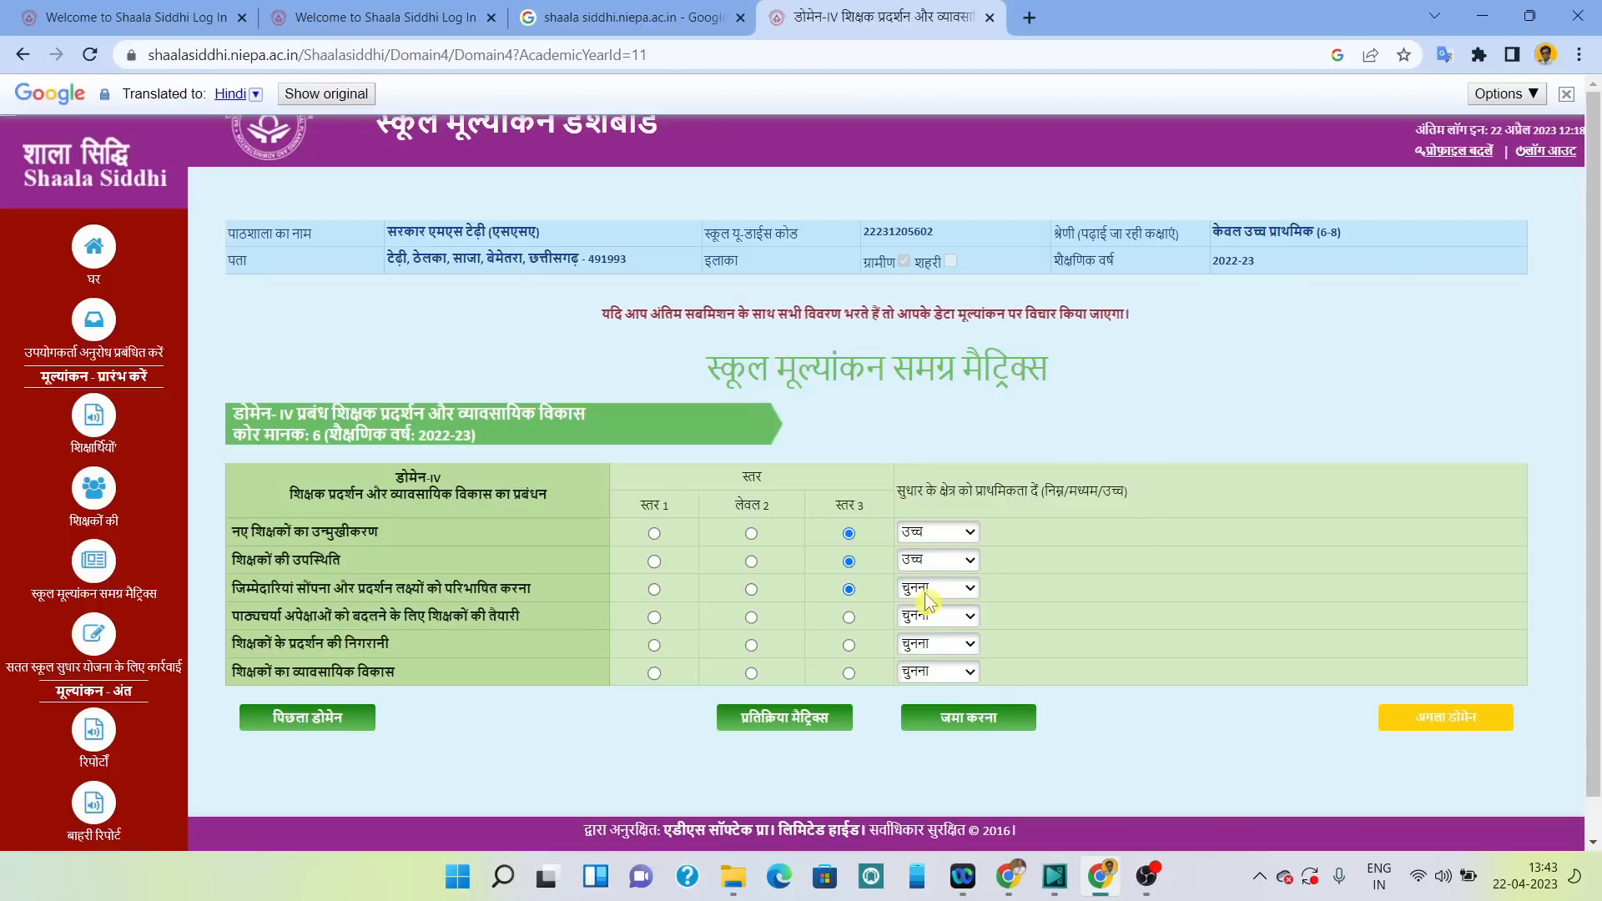
left_click(918, 588)
left_click(914, 662)
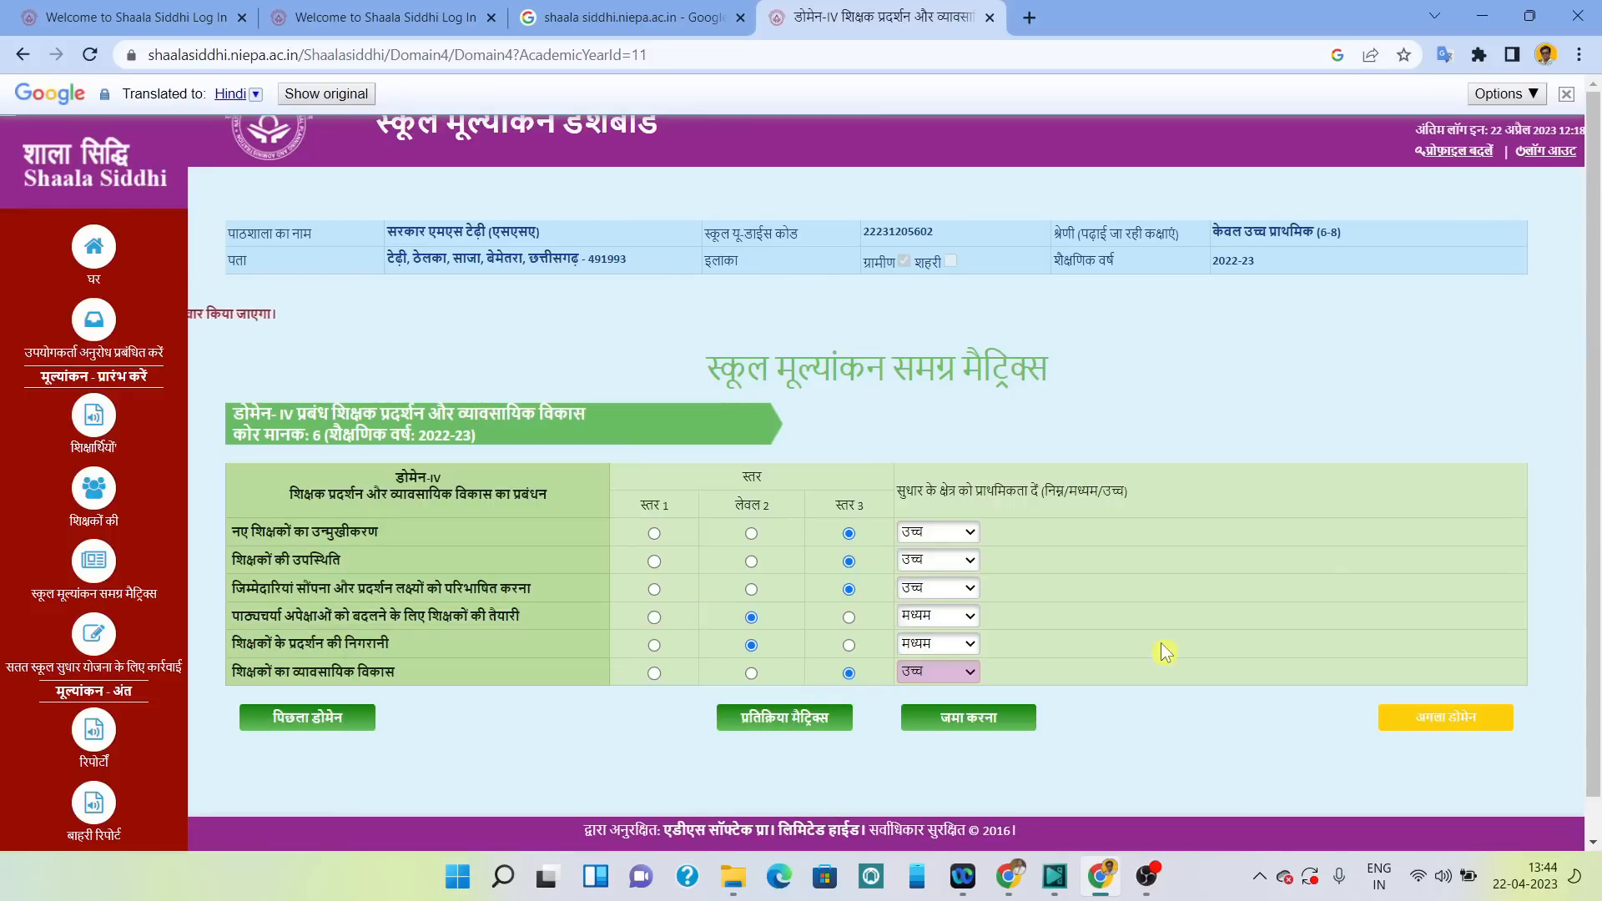
Submit the Domain IV ratings and proceed to the Domain V School Leadership and Management matrix.
left_click(975, 718)
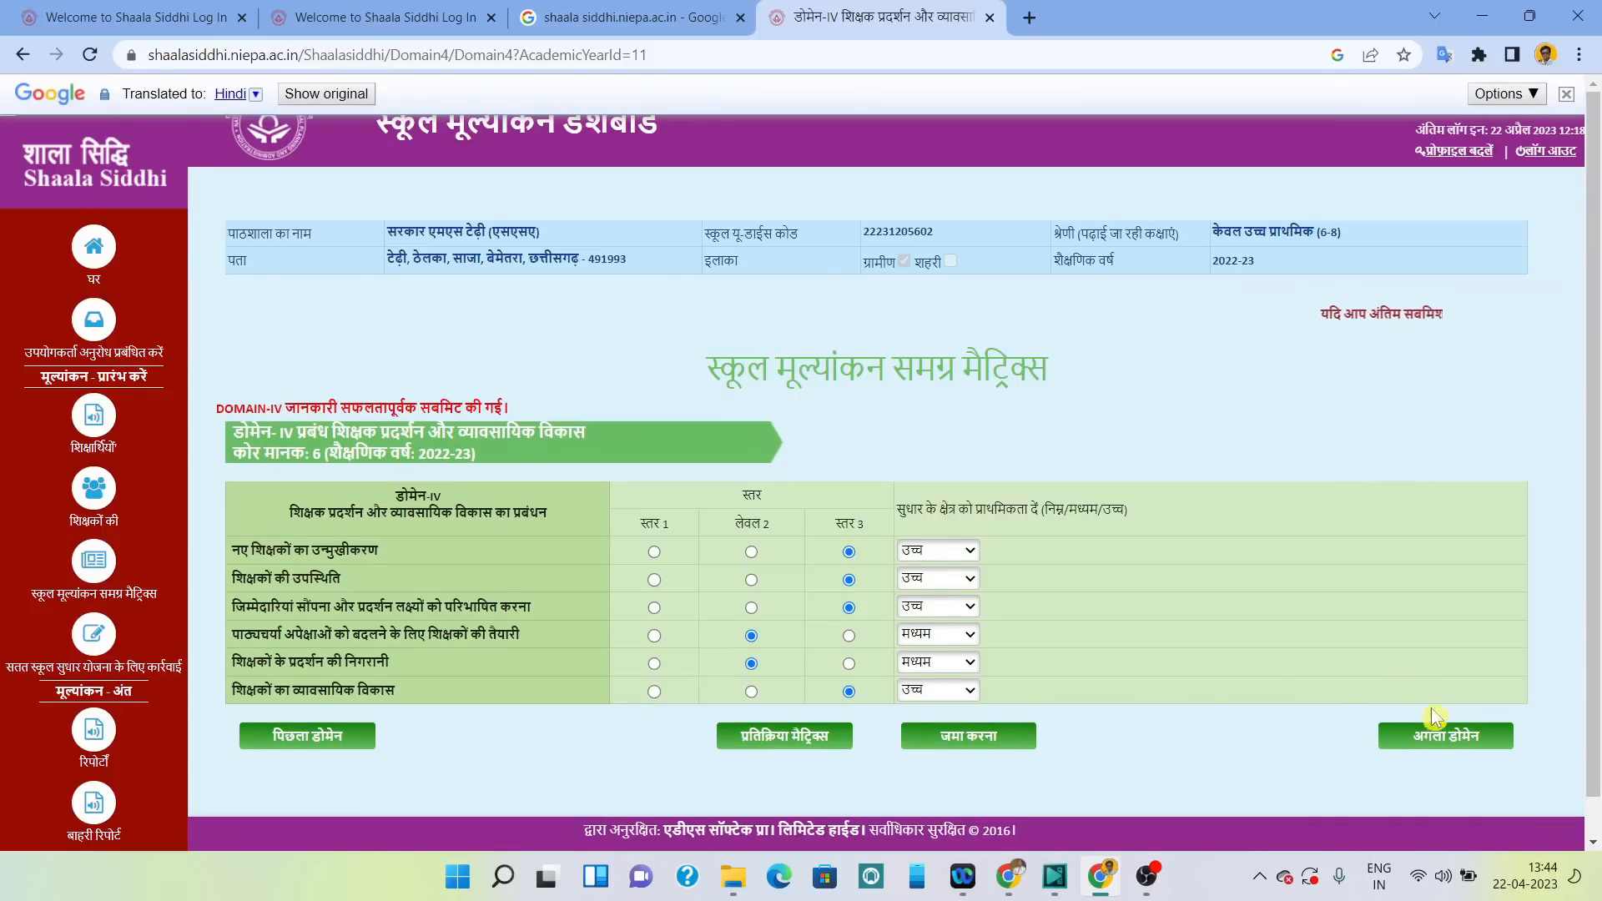
left_click(1442, 733)
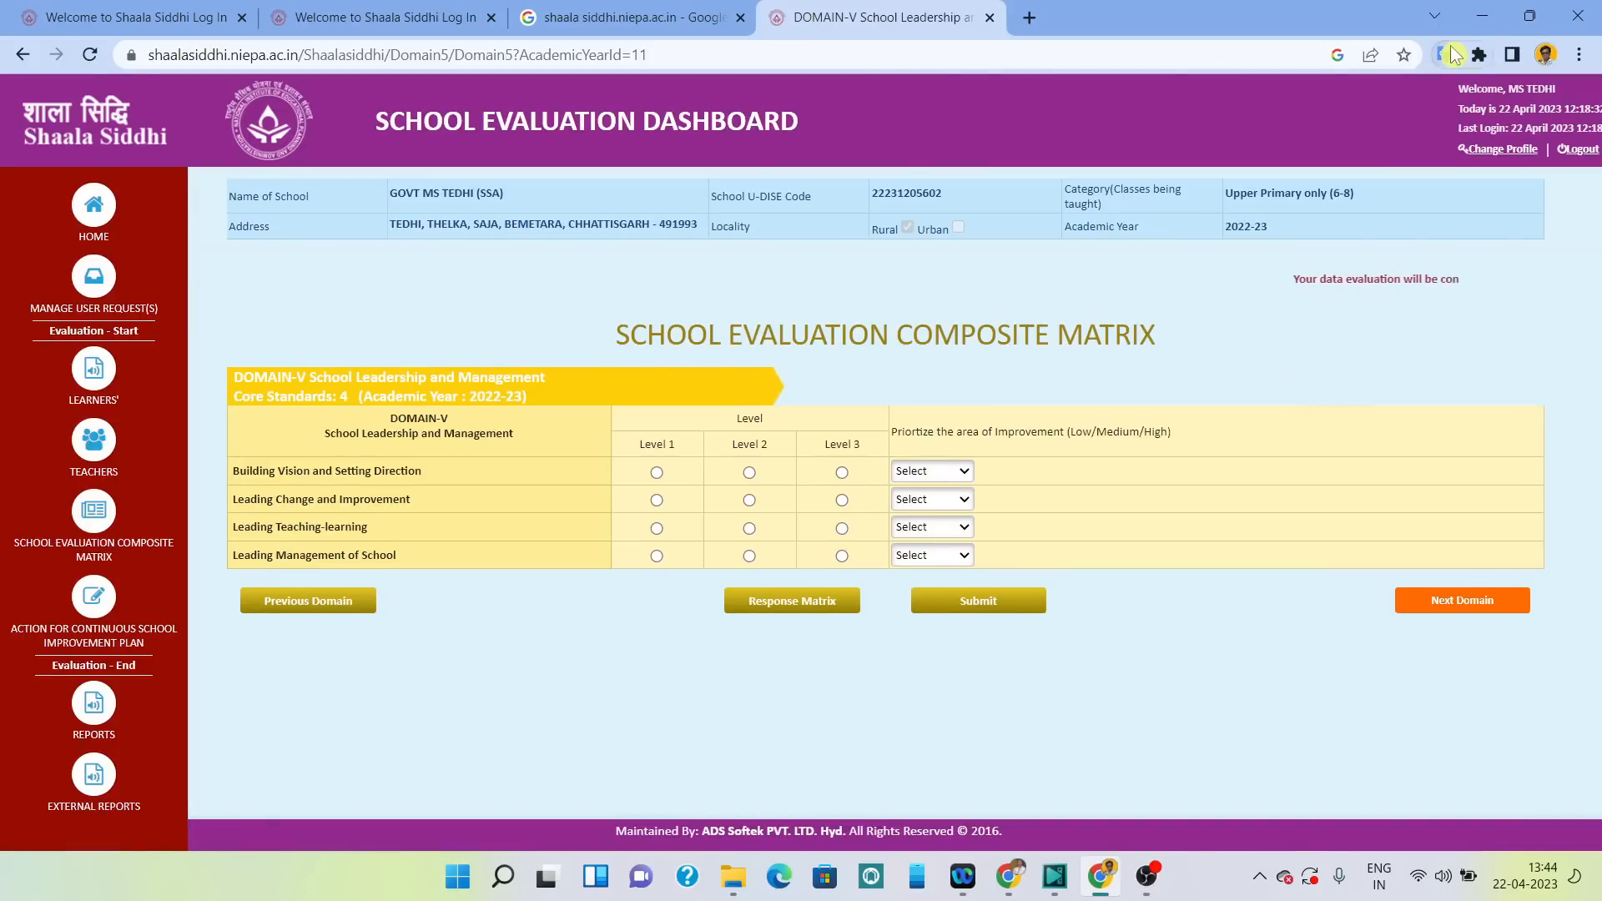
Translate the Domain V composite matrix page into Hindi.
left_click(1449, 53)
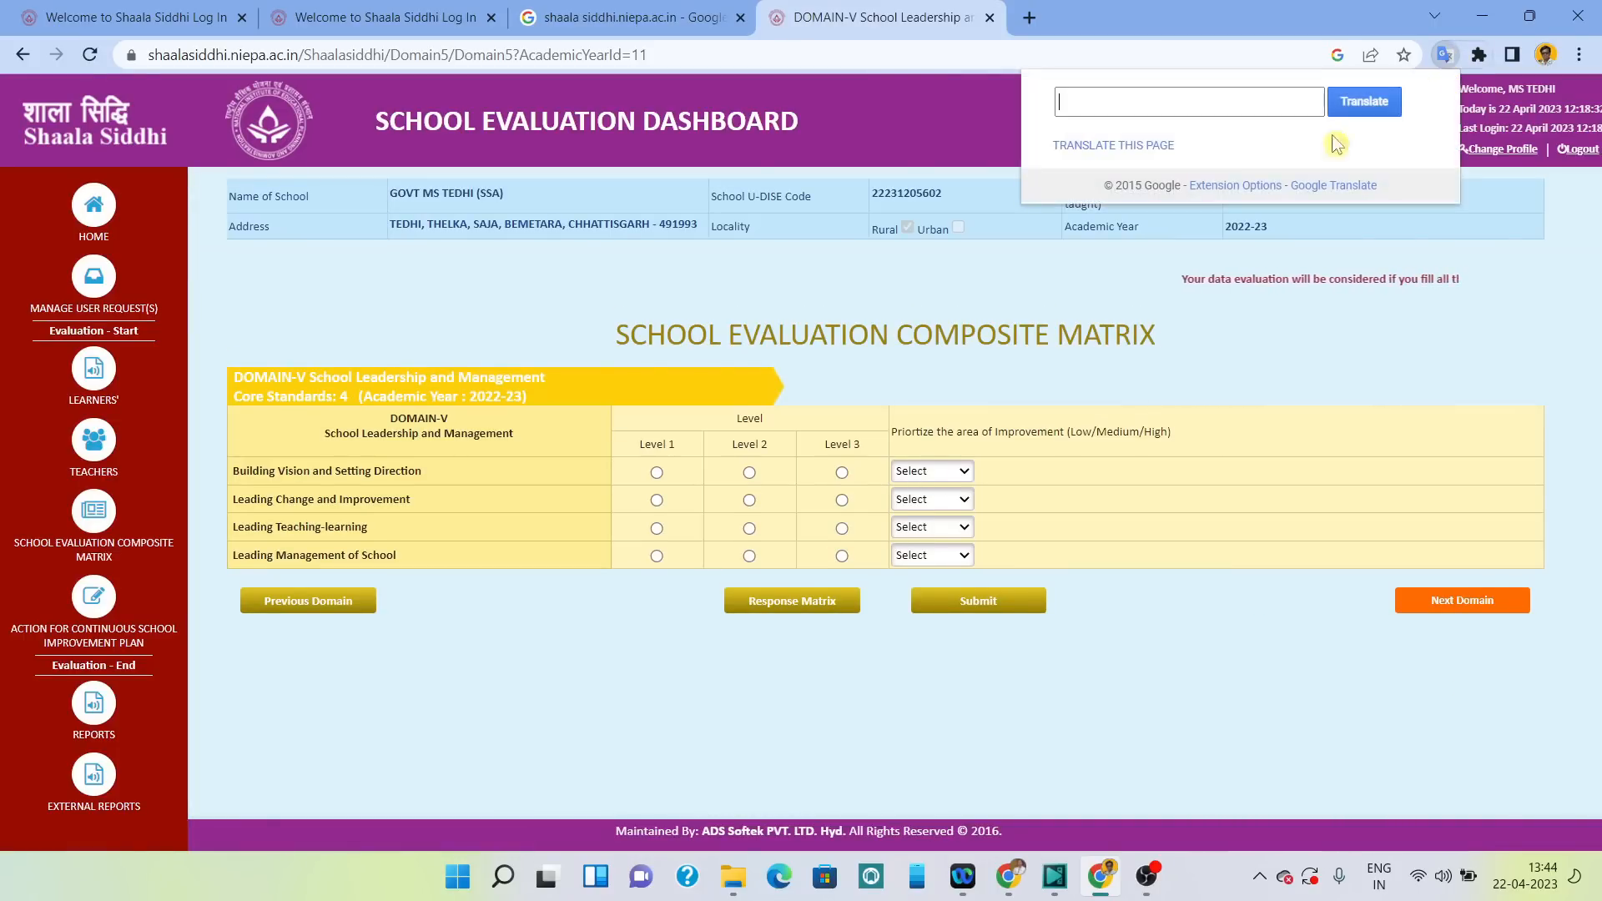
left_click(1151, 145)
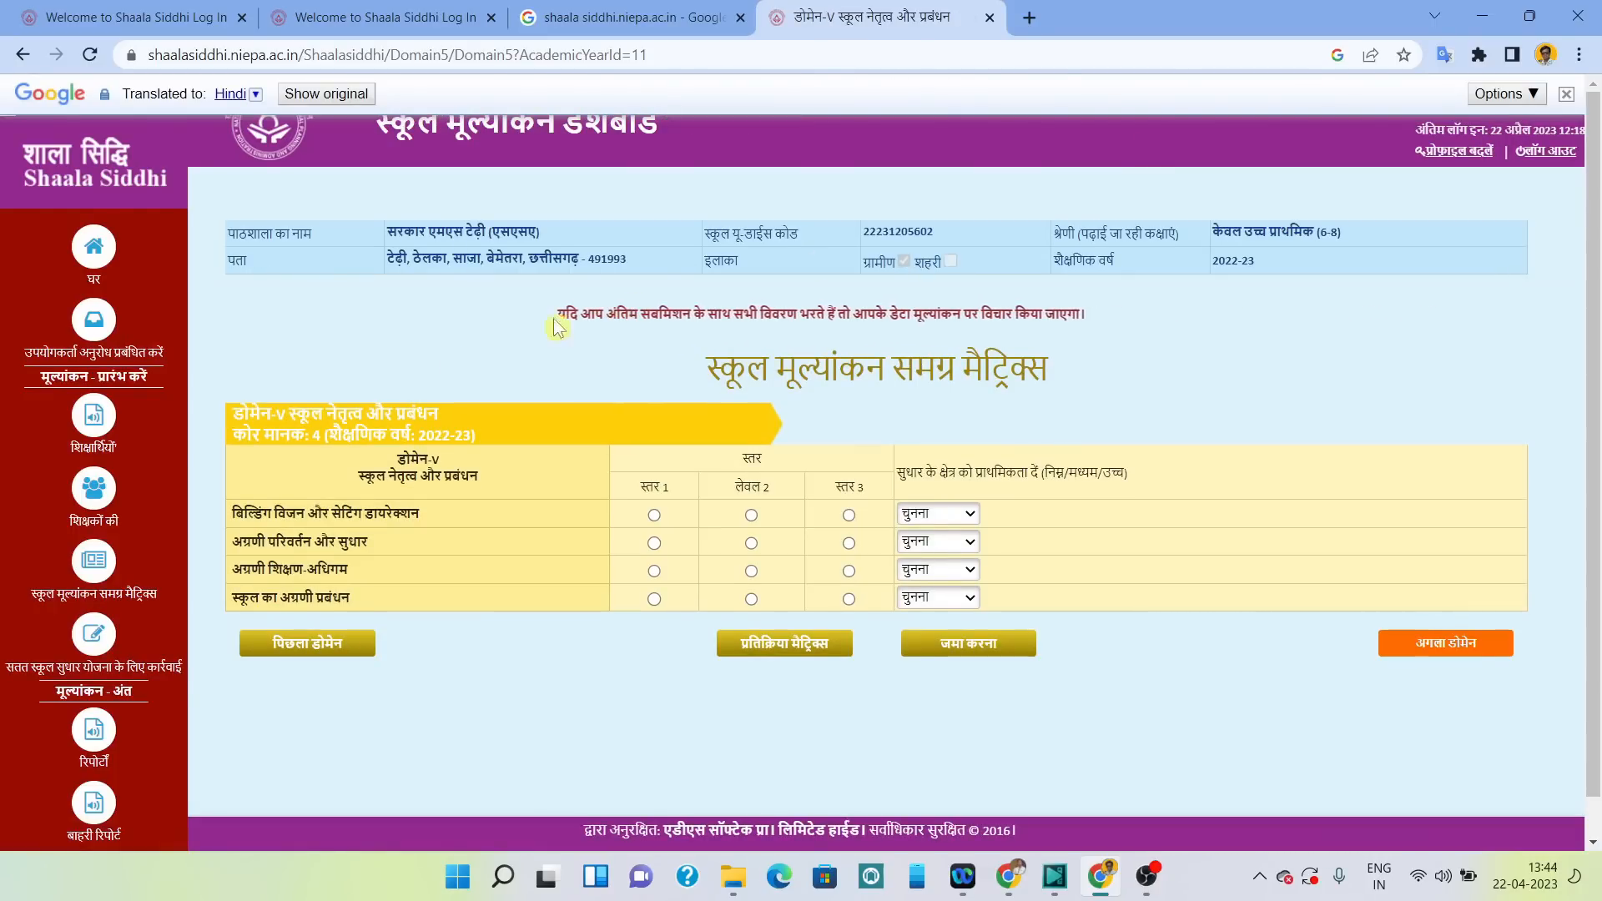
Rate all four Domain V school leadership standards as Level 2 with medium (मध्यम) priority and submit the ratings.
left_click(751, 515)
left_click(952, 514)
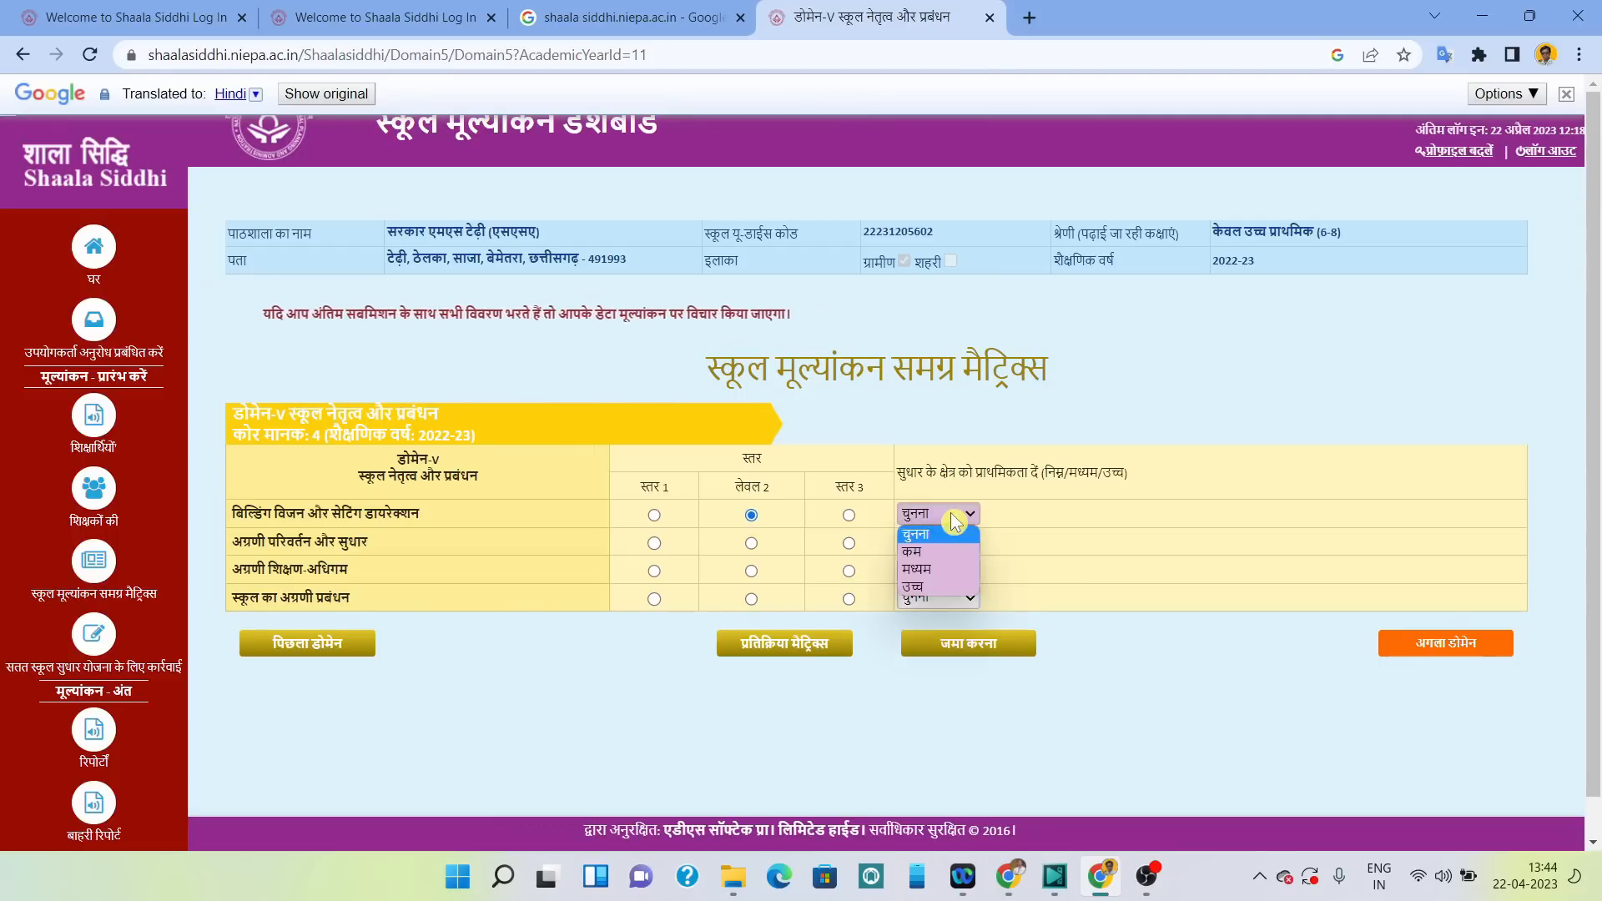
left_click(933, 572)
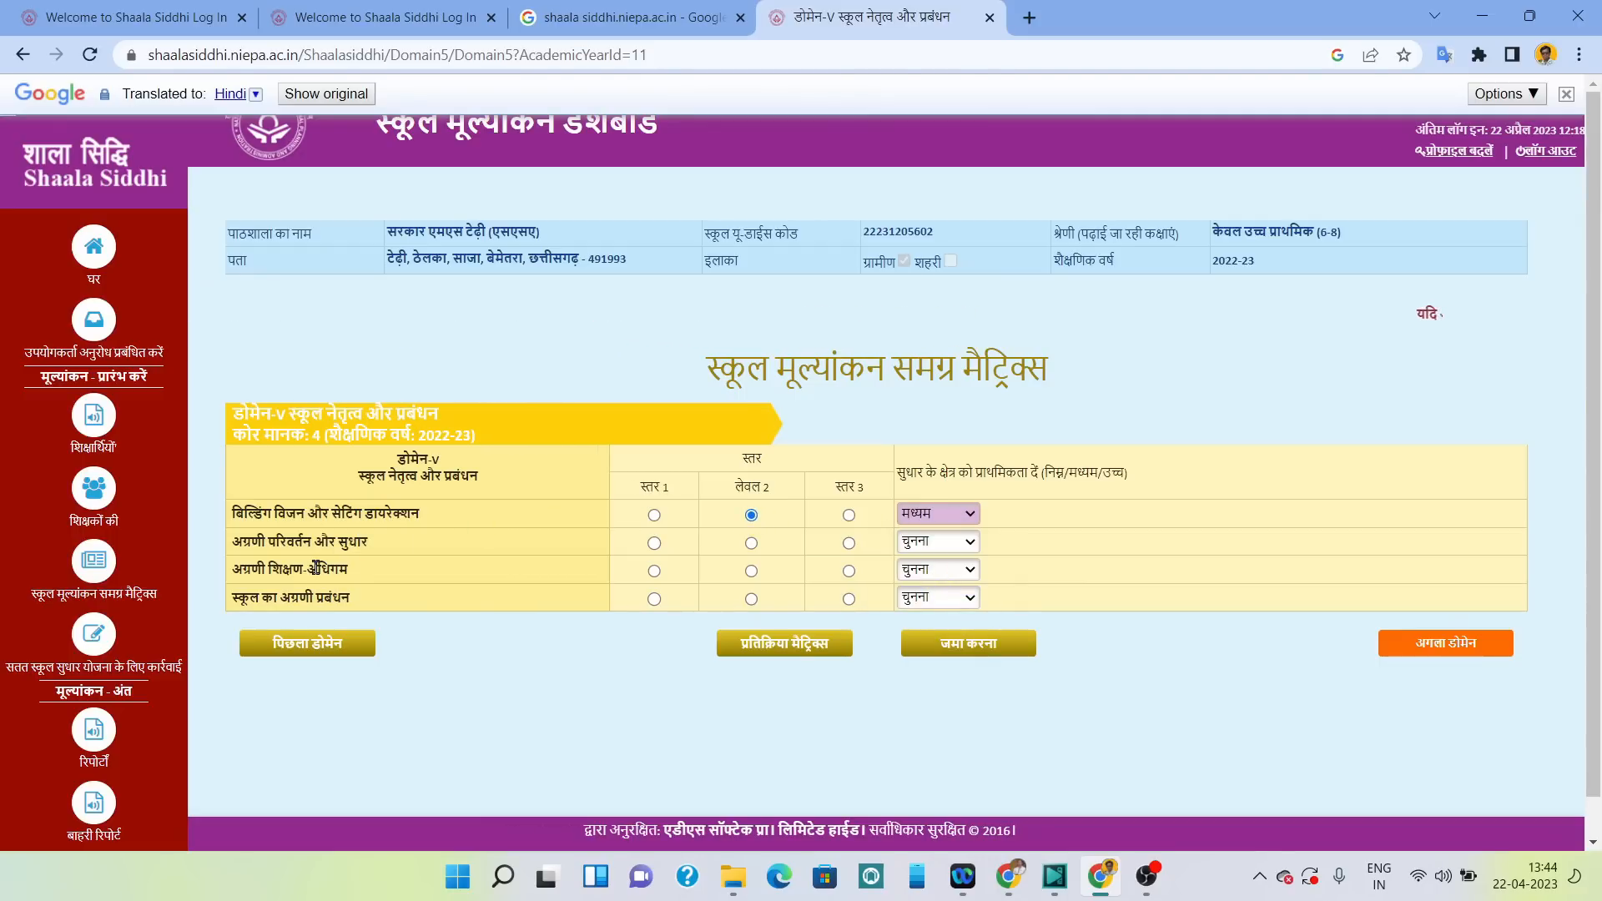
left_click(753, 542)
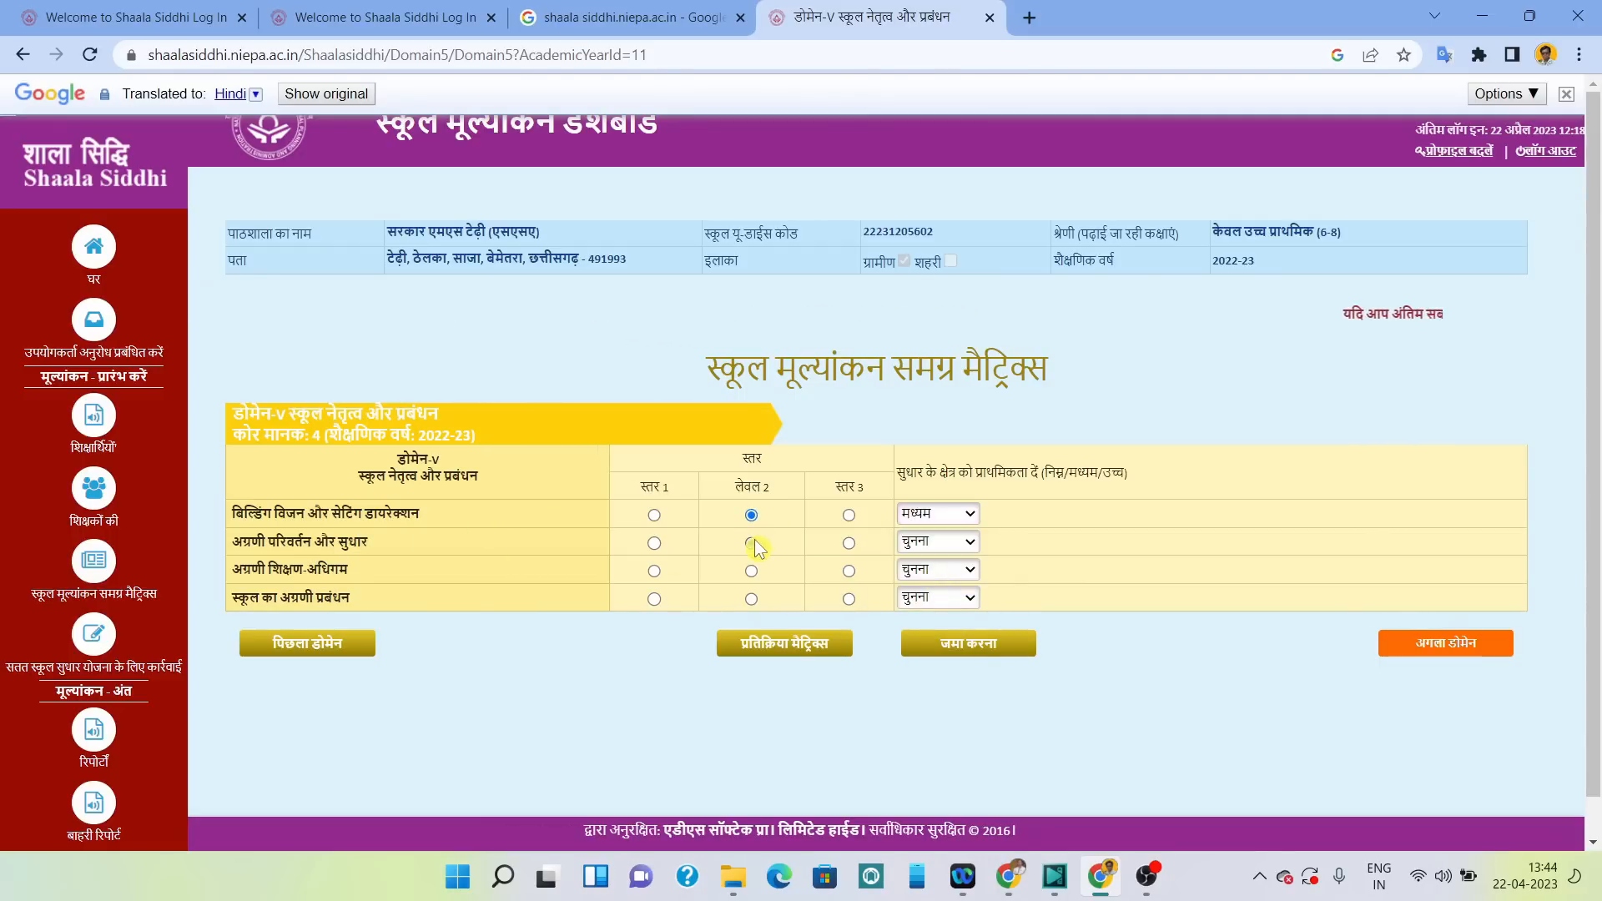
left_click(925, 542)
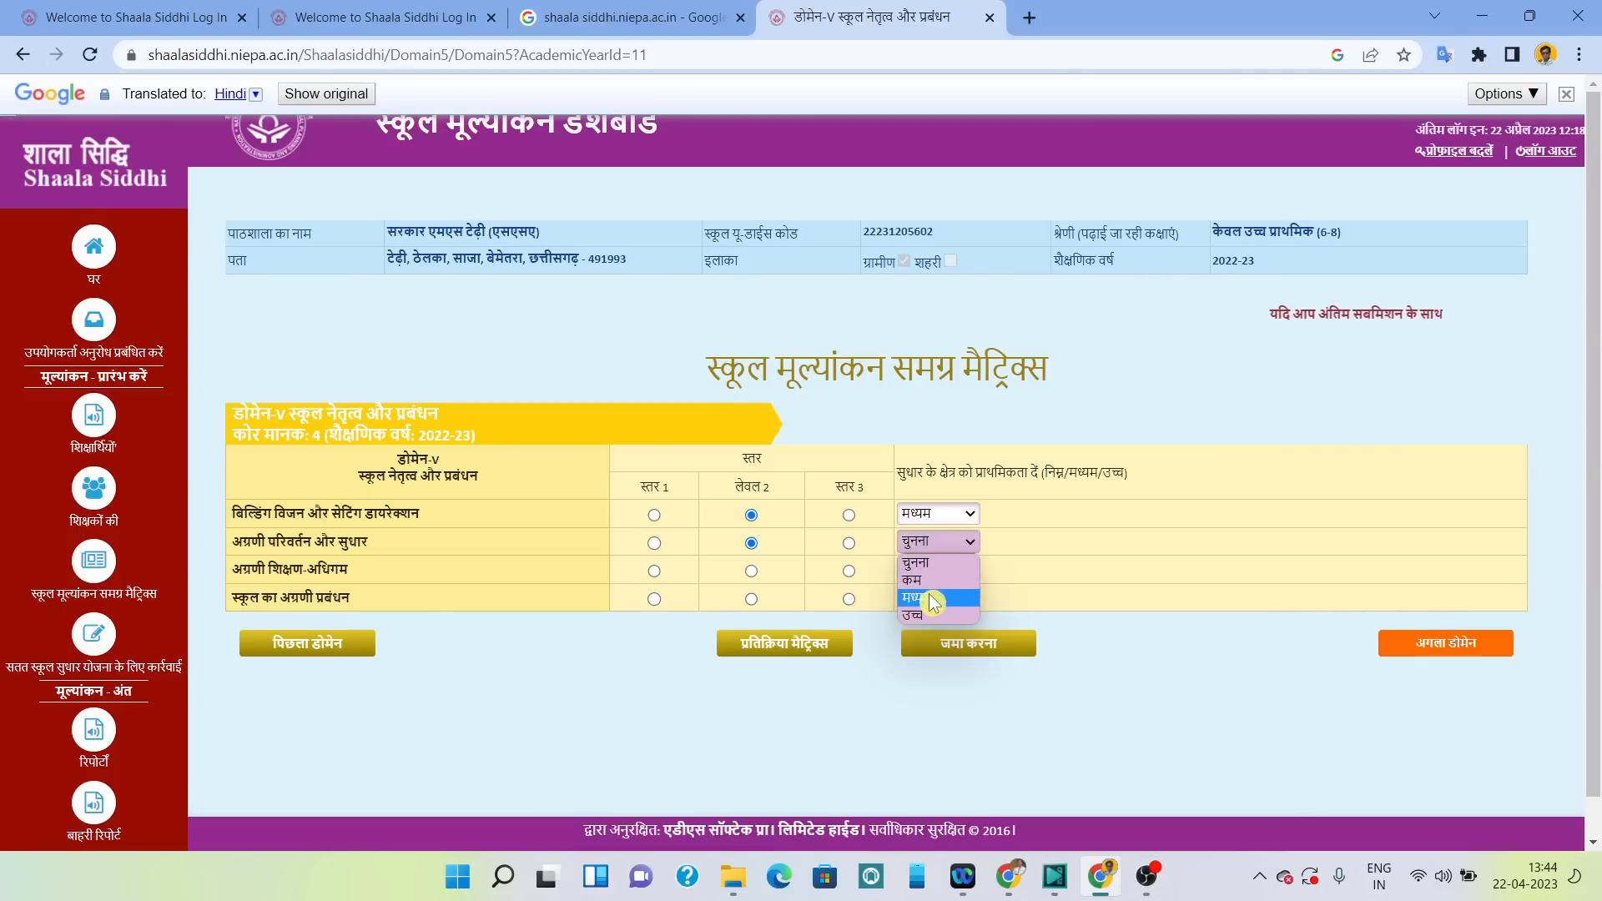
left_click(933, 602)
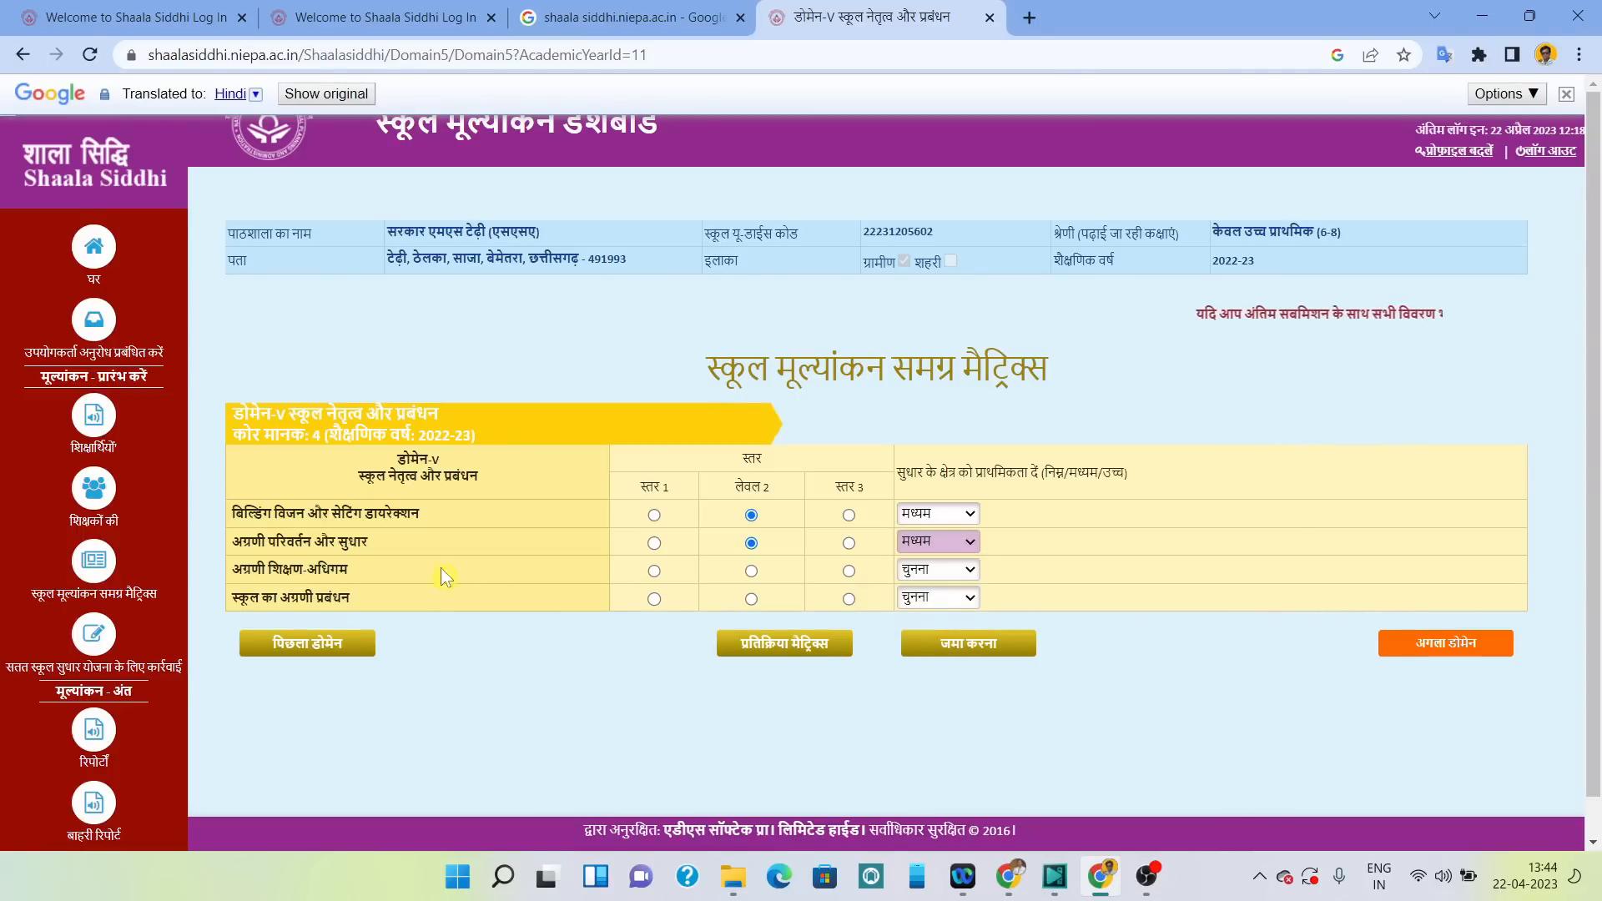
left_click(750, 572)
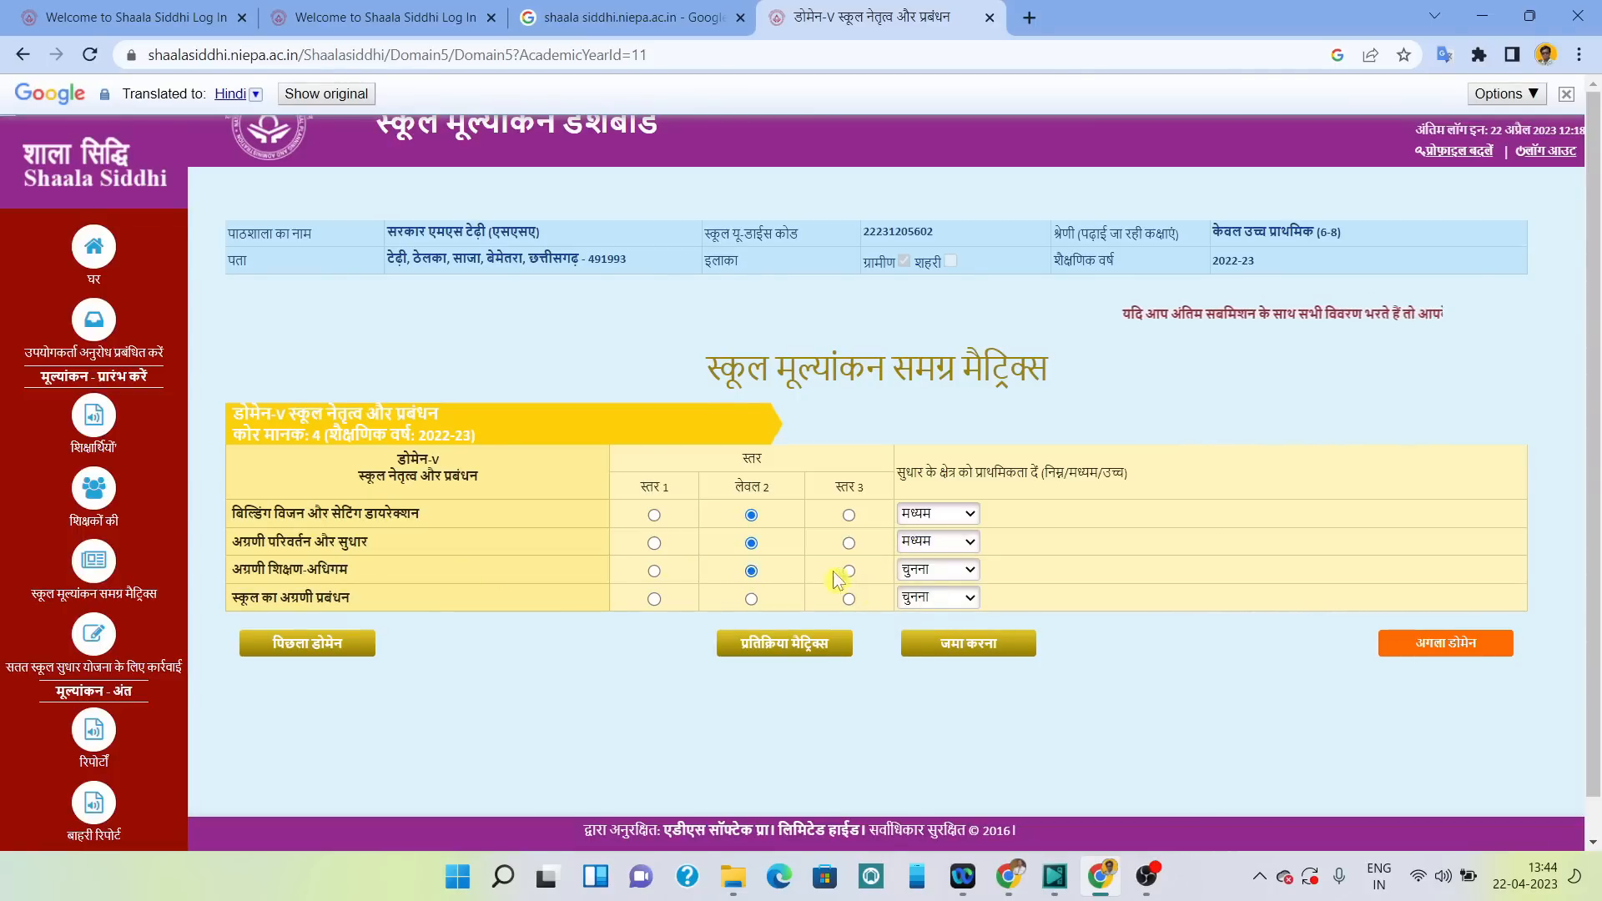
left_click(907, 574)
left_click(916, 624)
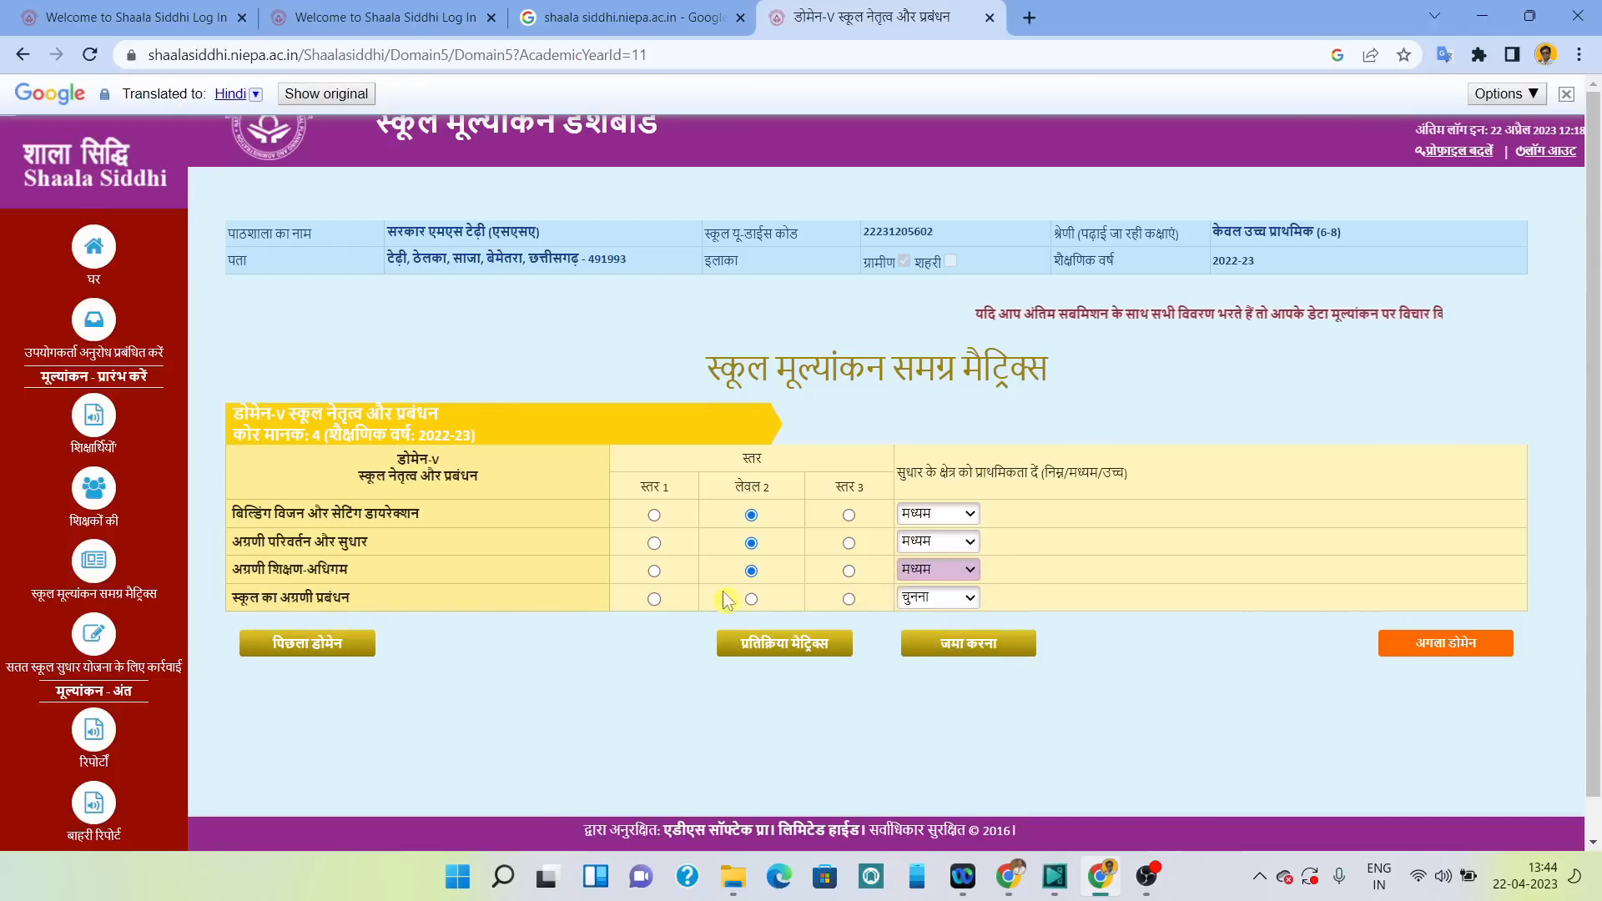
left_click(752, 600)
left_click(928, 605)
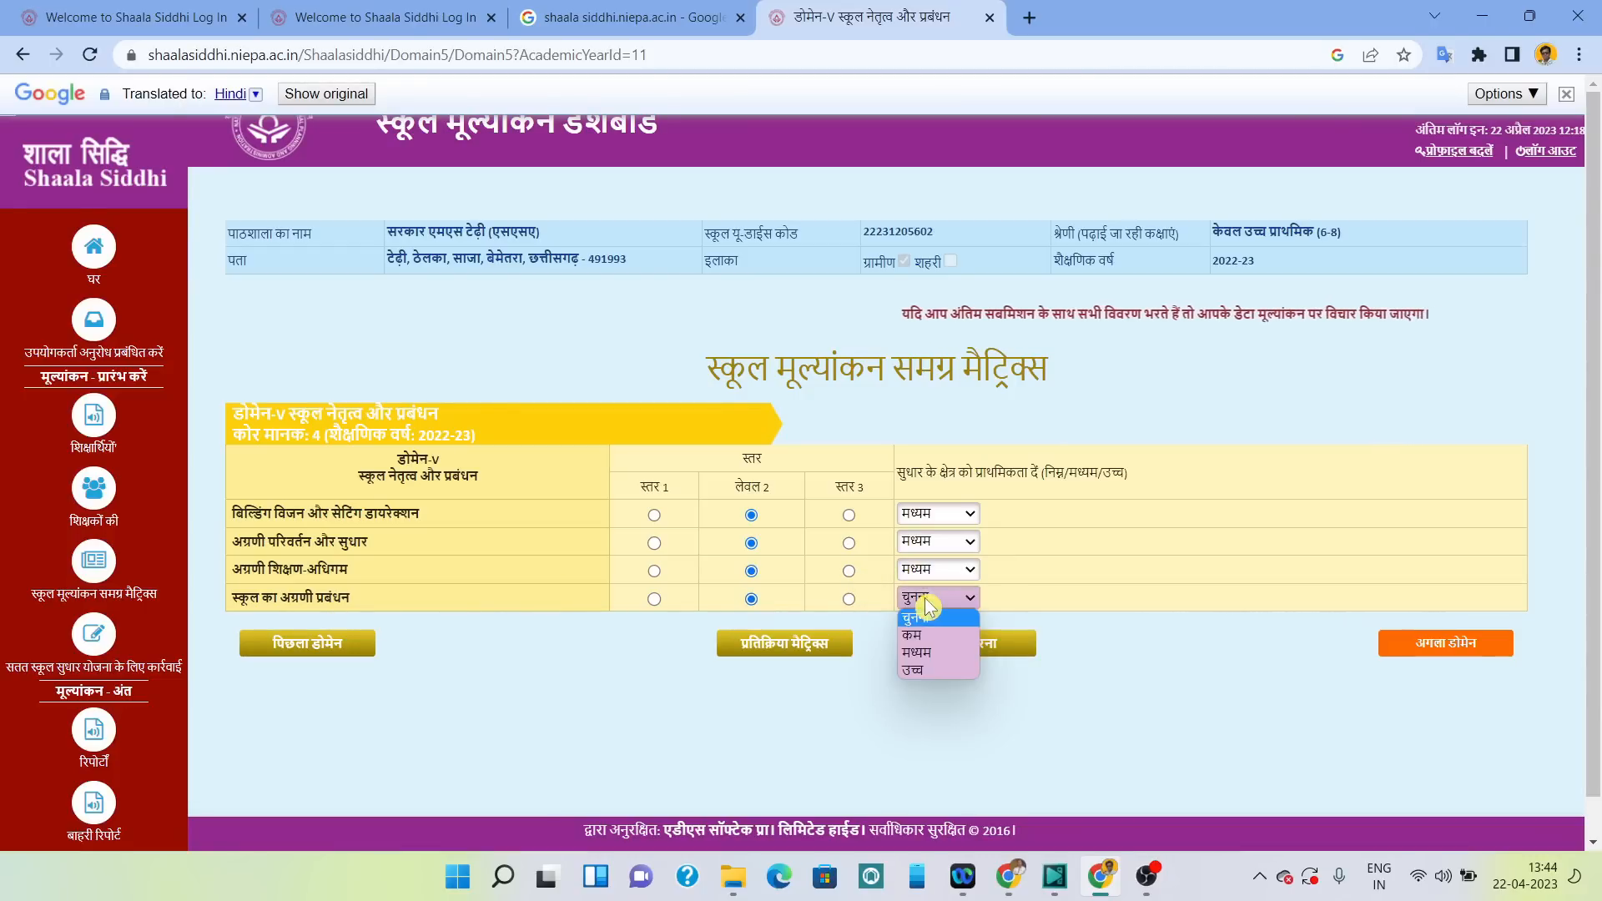
left_click(925, 655)
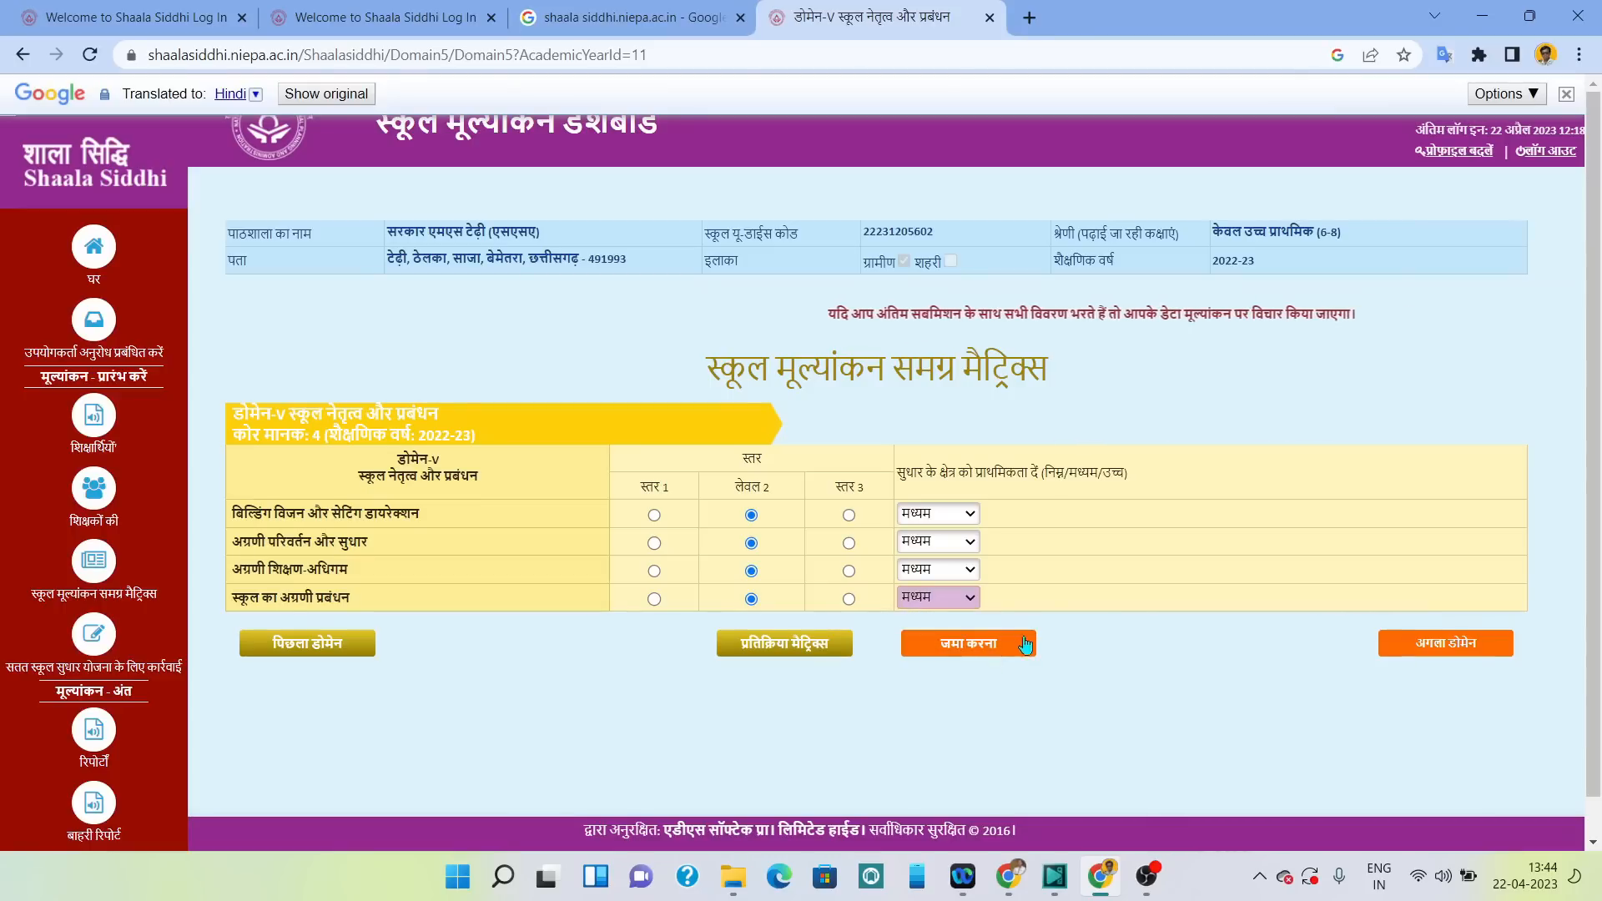
left_click(979, 656)
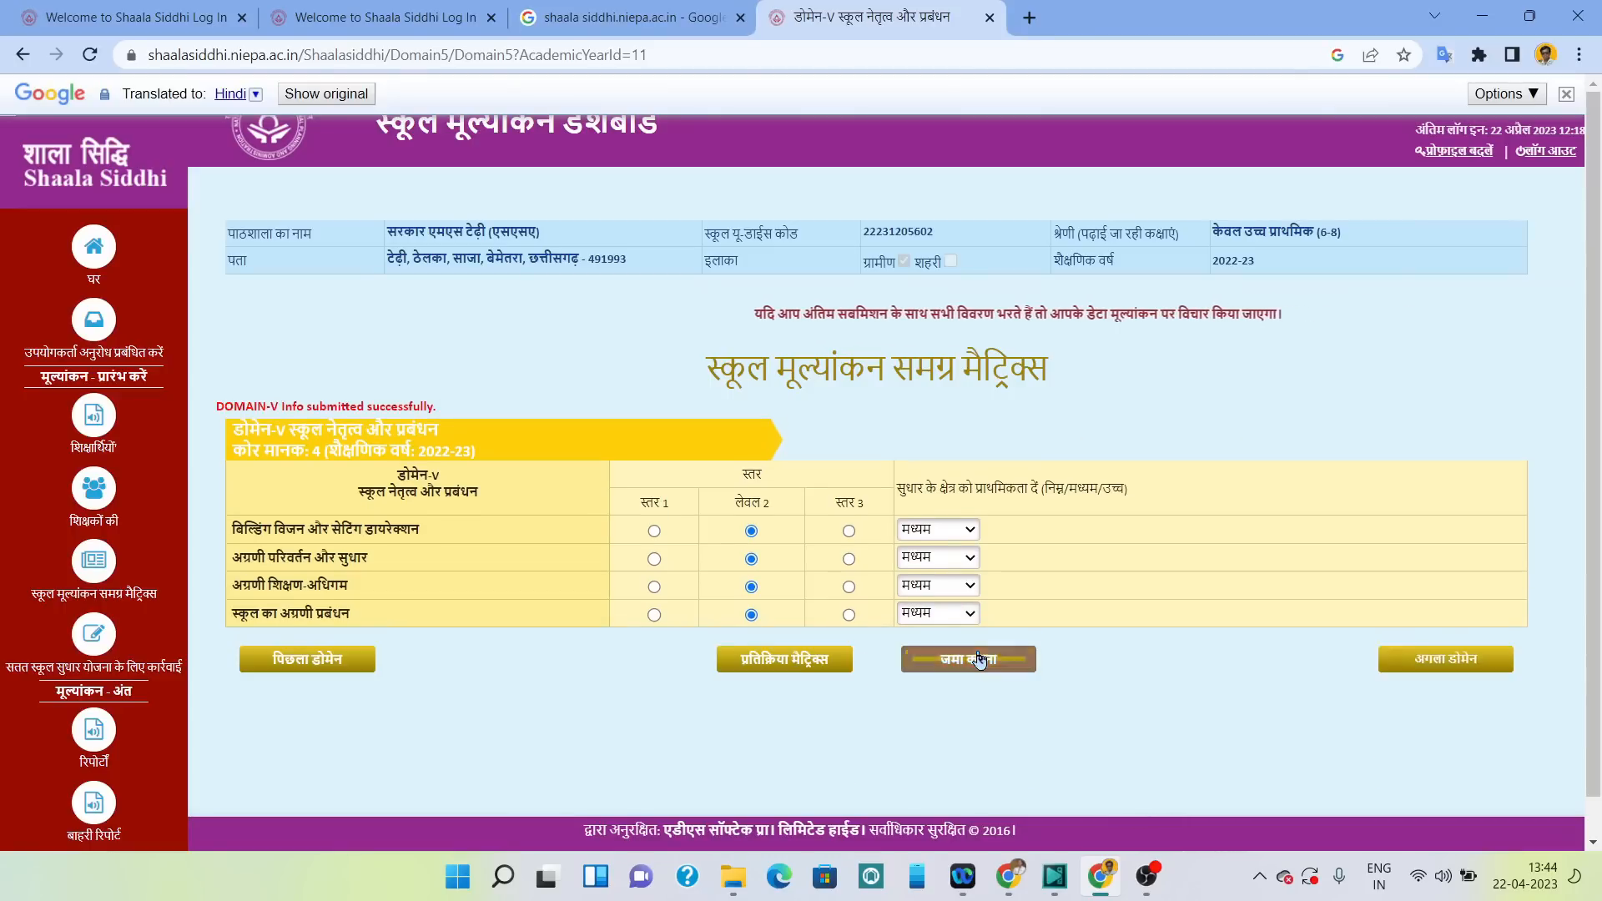
Proceed to the Domain VI Inclusion, Health and Safety matrix and translate its page into Hindi.
left_click(1403, 662)
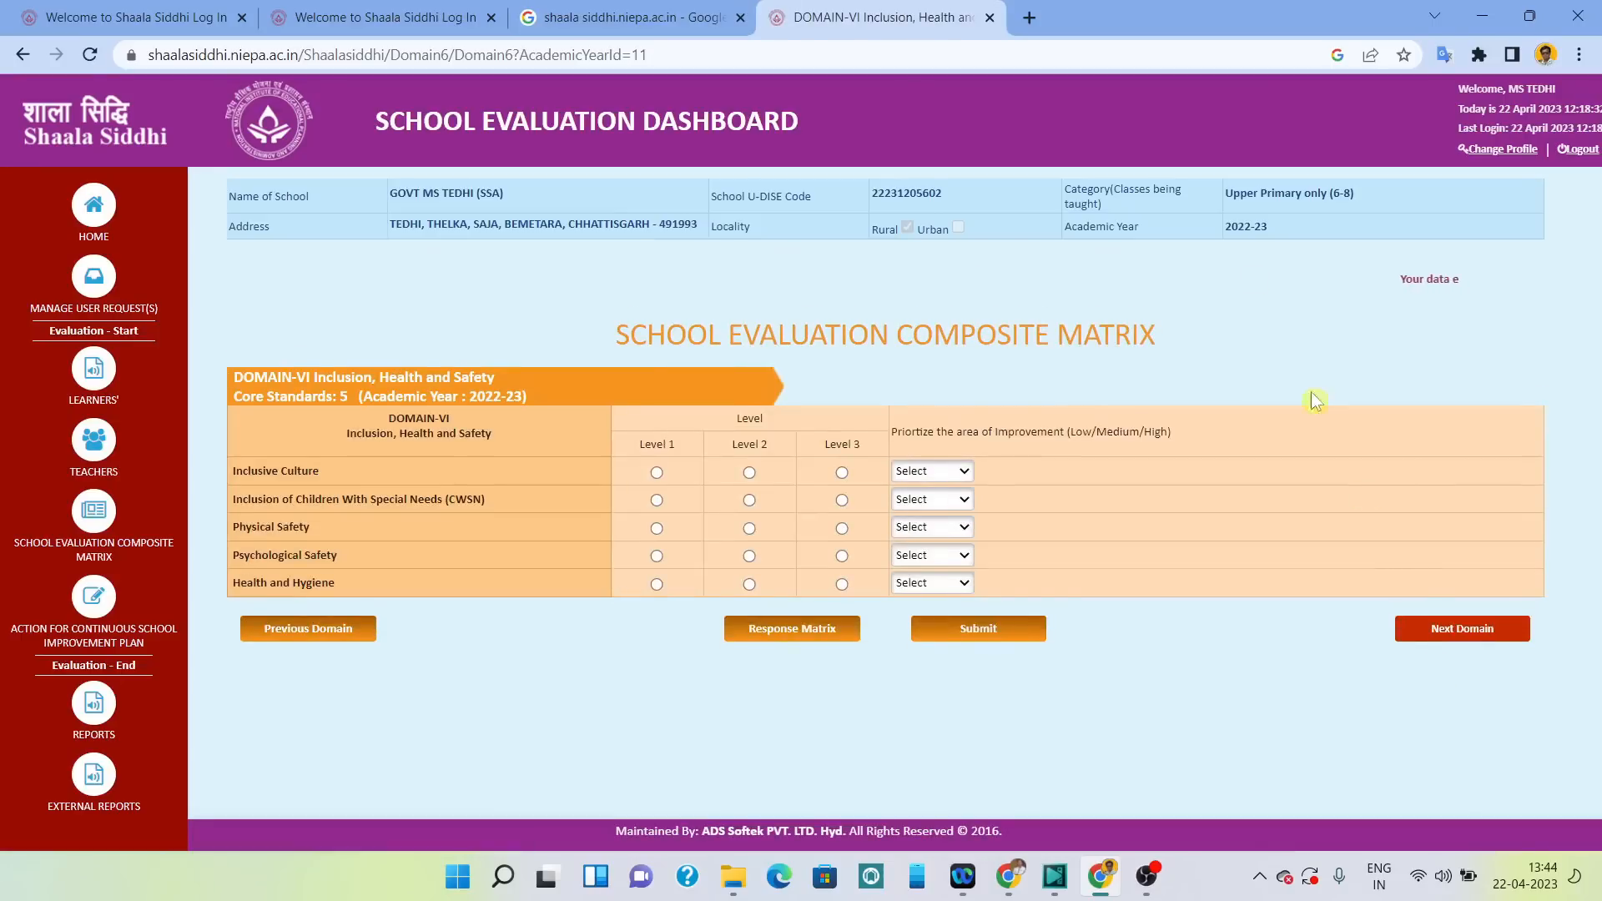
left_click(1444, 55)
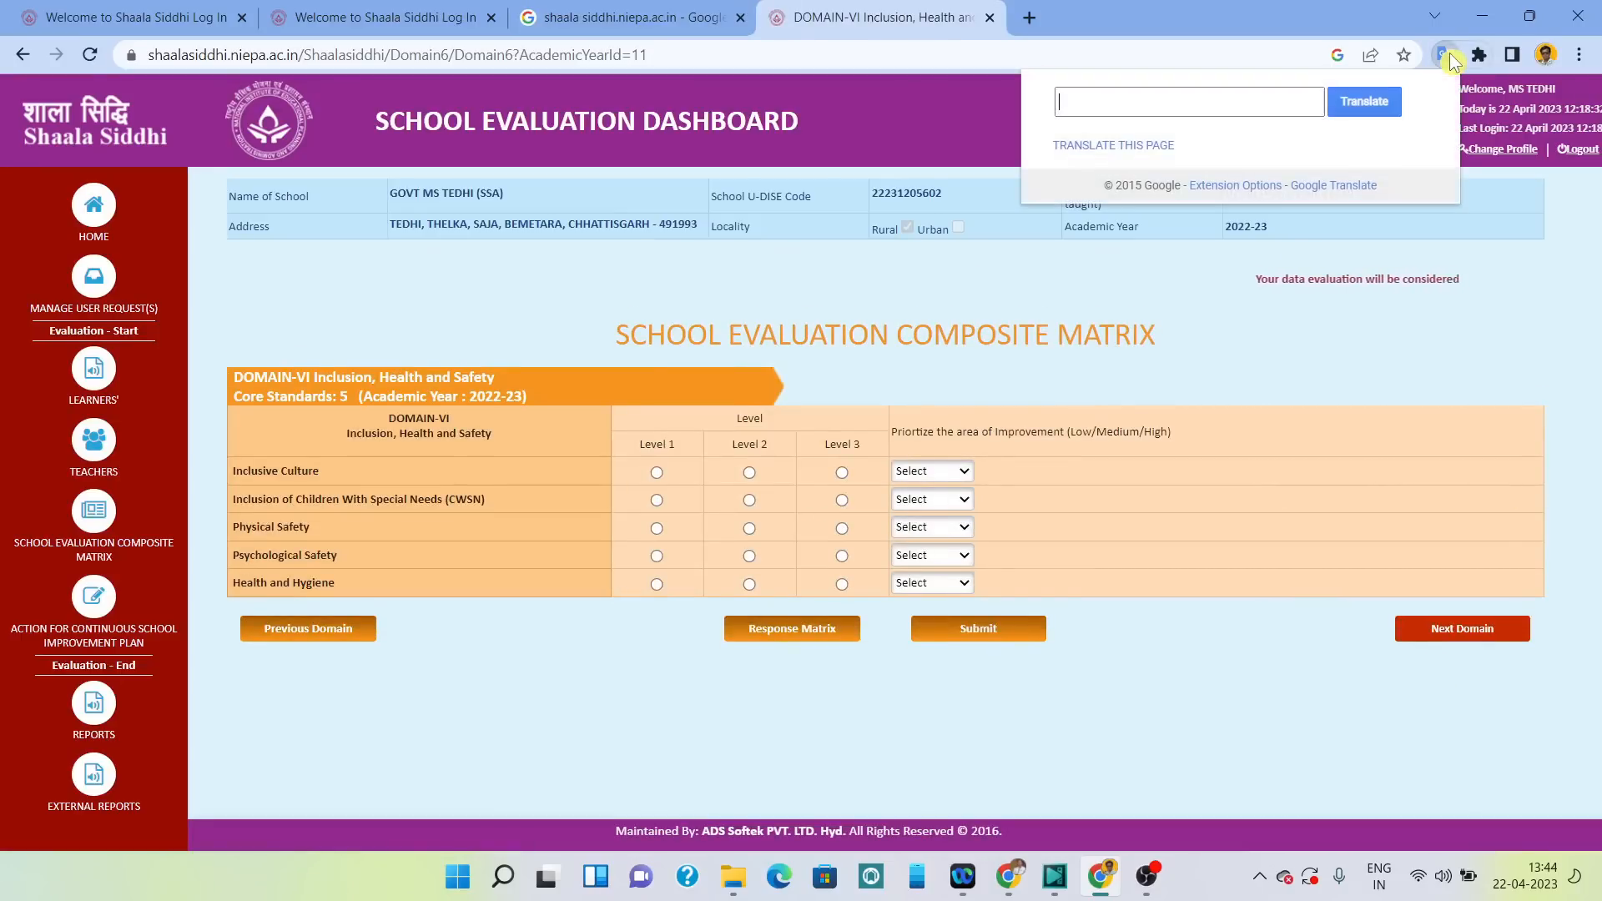
left_click(1128, 147)
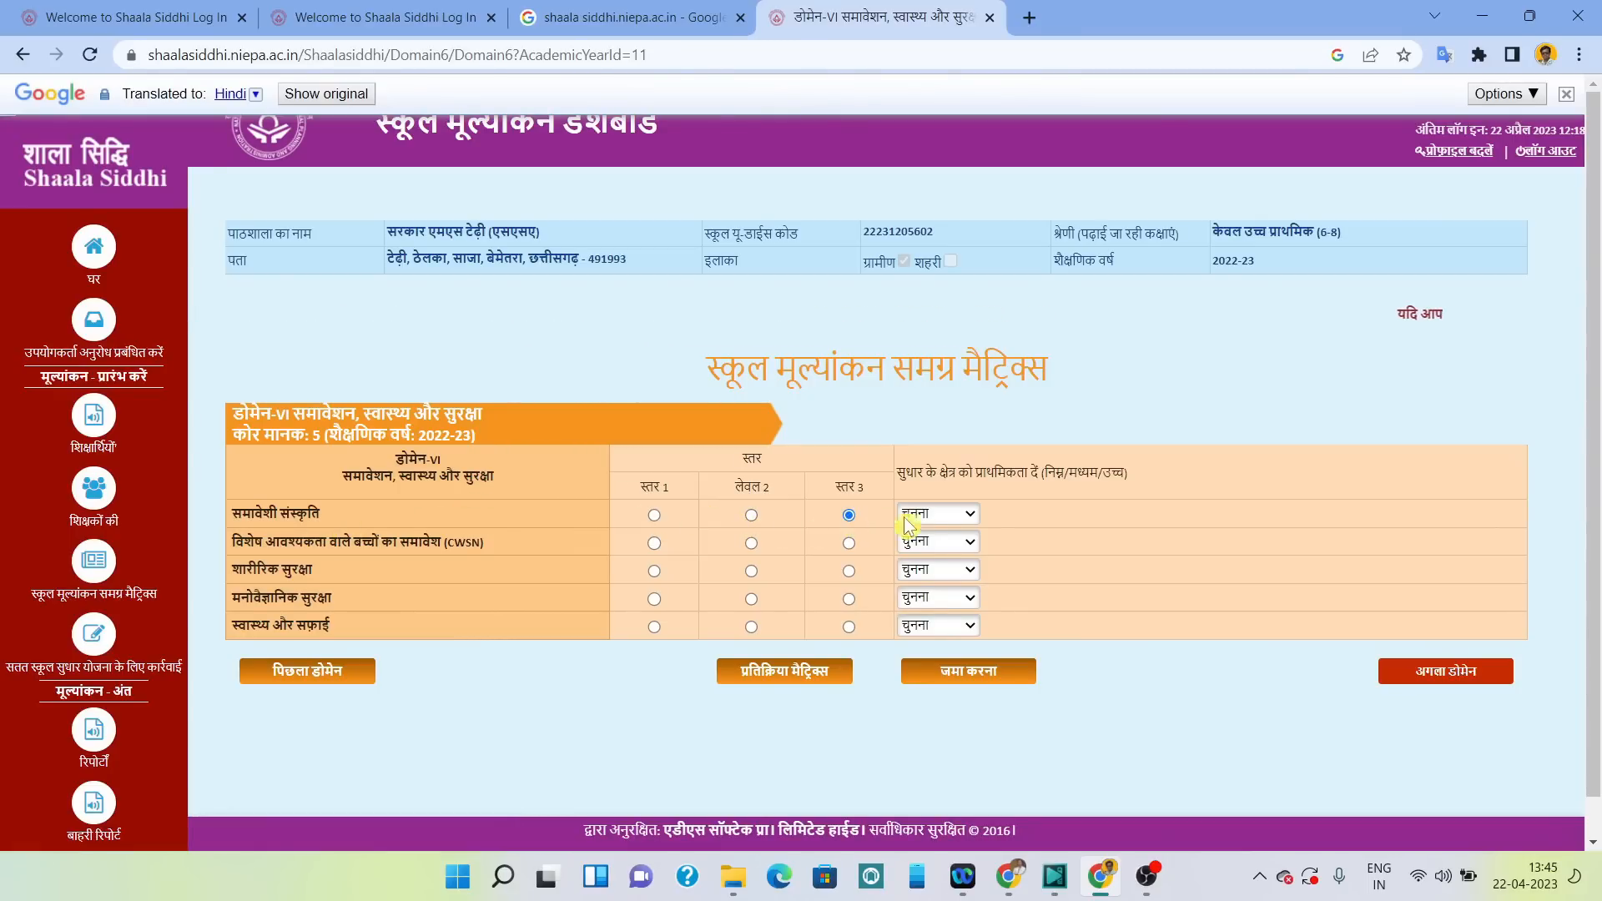
Rate inclusive culture as Level 3 with high (उच्च) priority, and CWSN inclusion and physical safety as Level 2 with medium (मध्यम) priority.
left_click(941, 520)
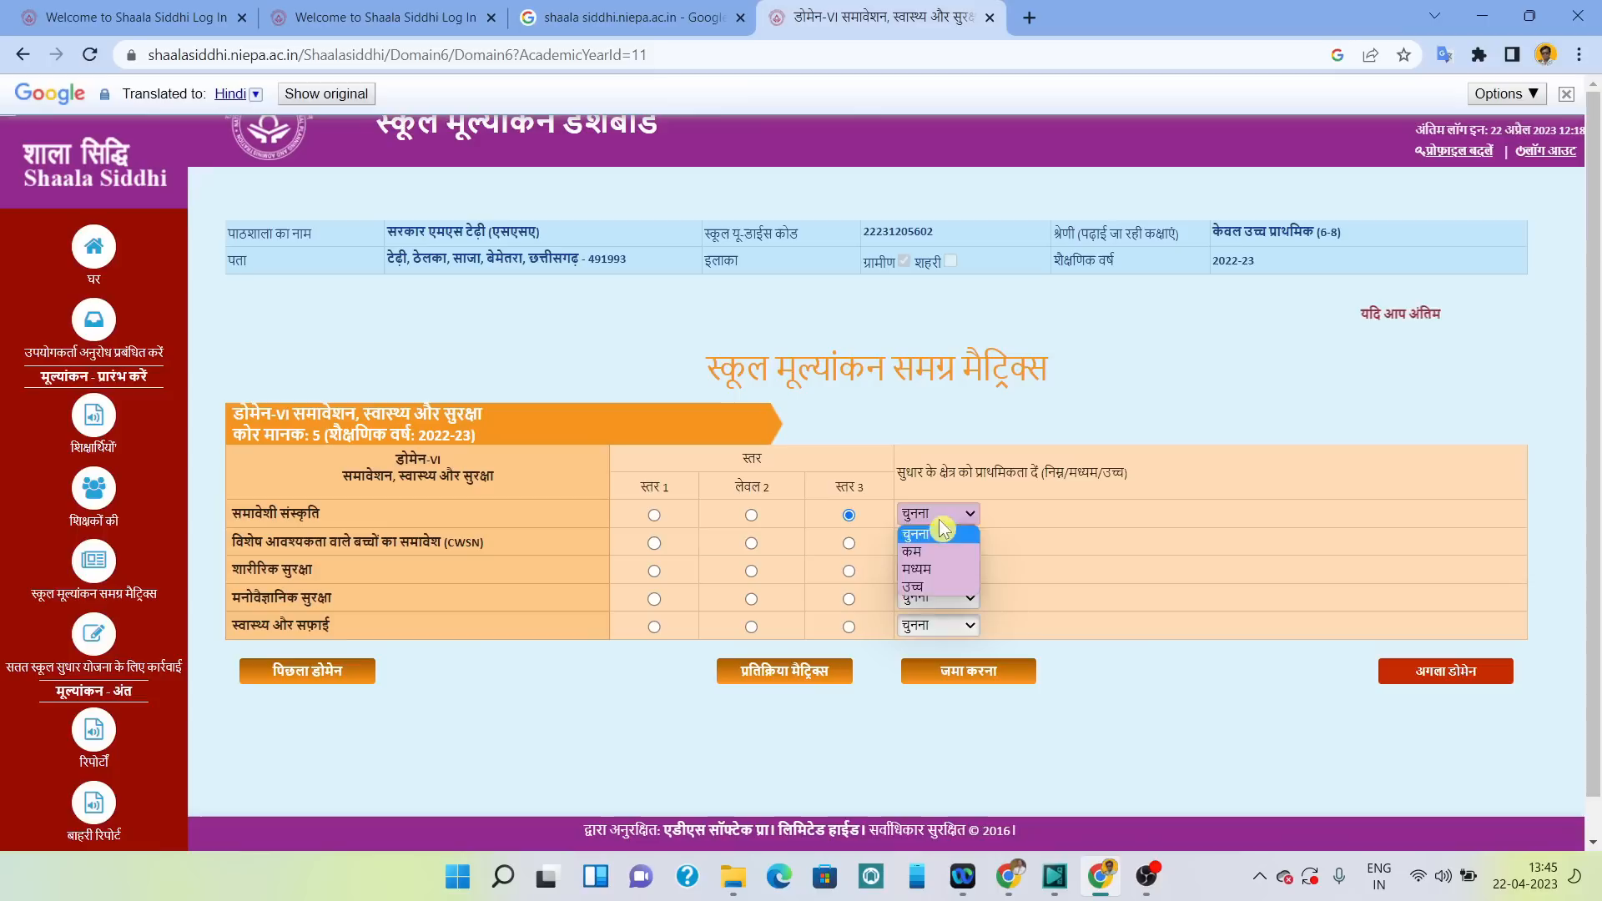
left_click(930, 597)
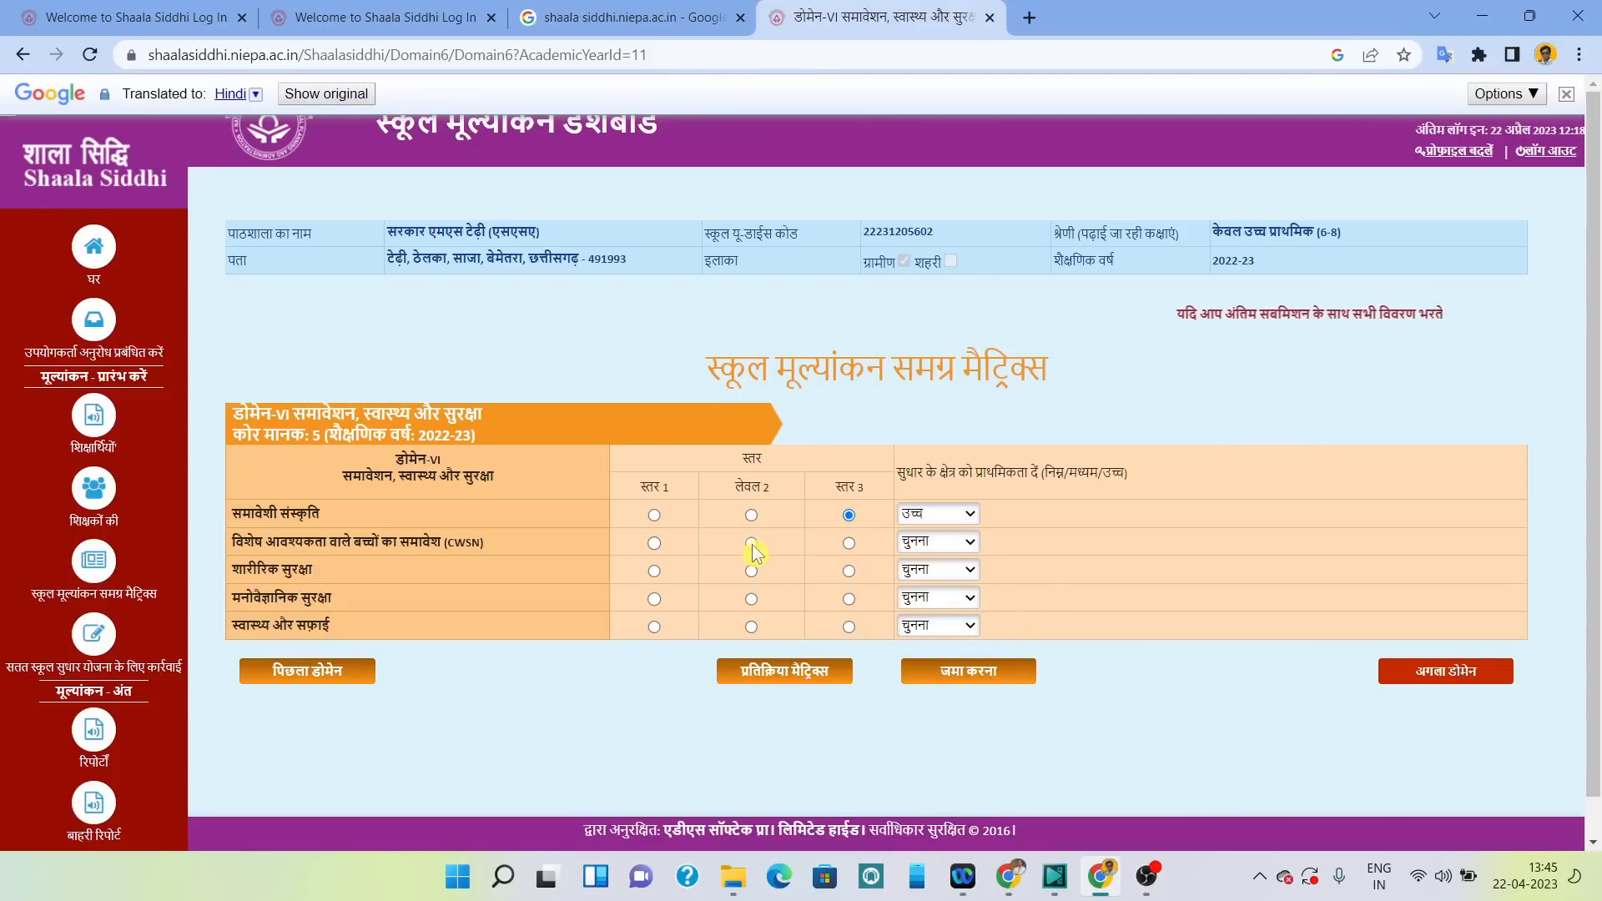
left_click(929, 551)
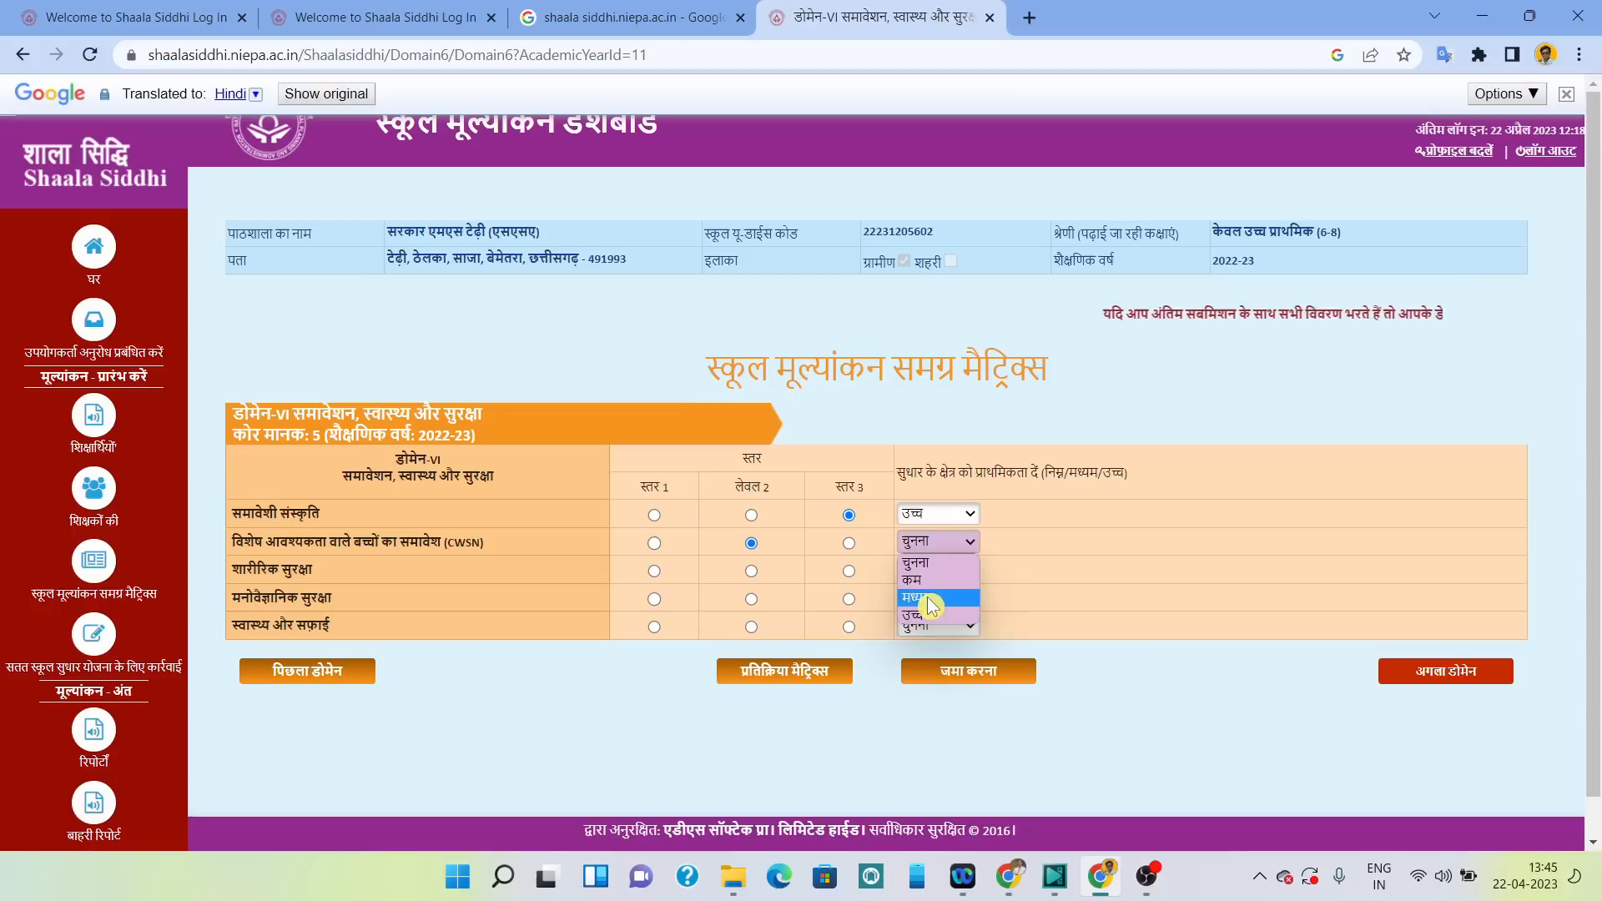
left_click(929, 609)
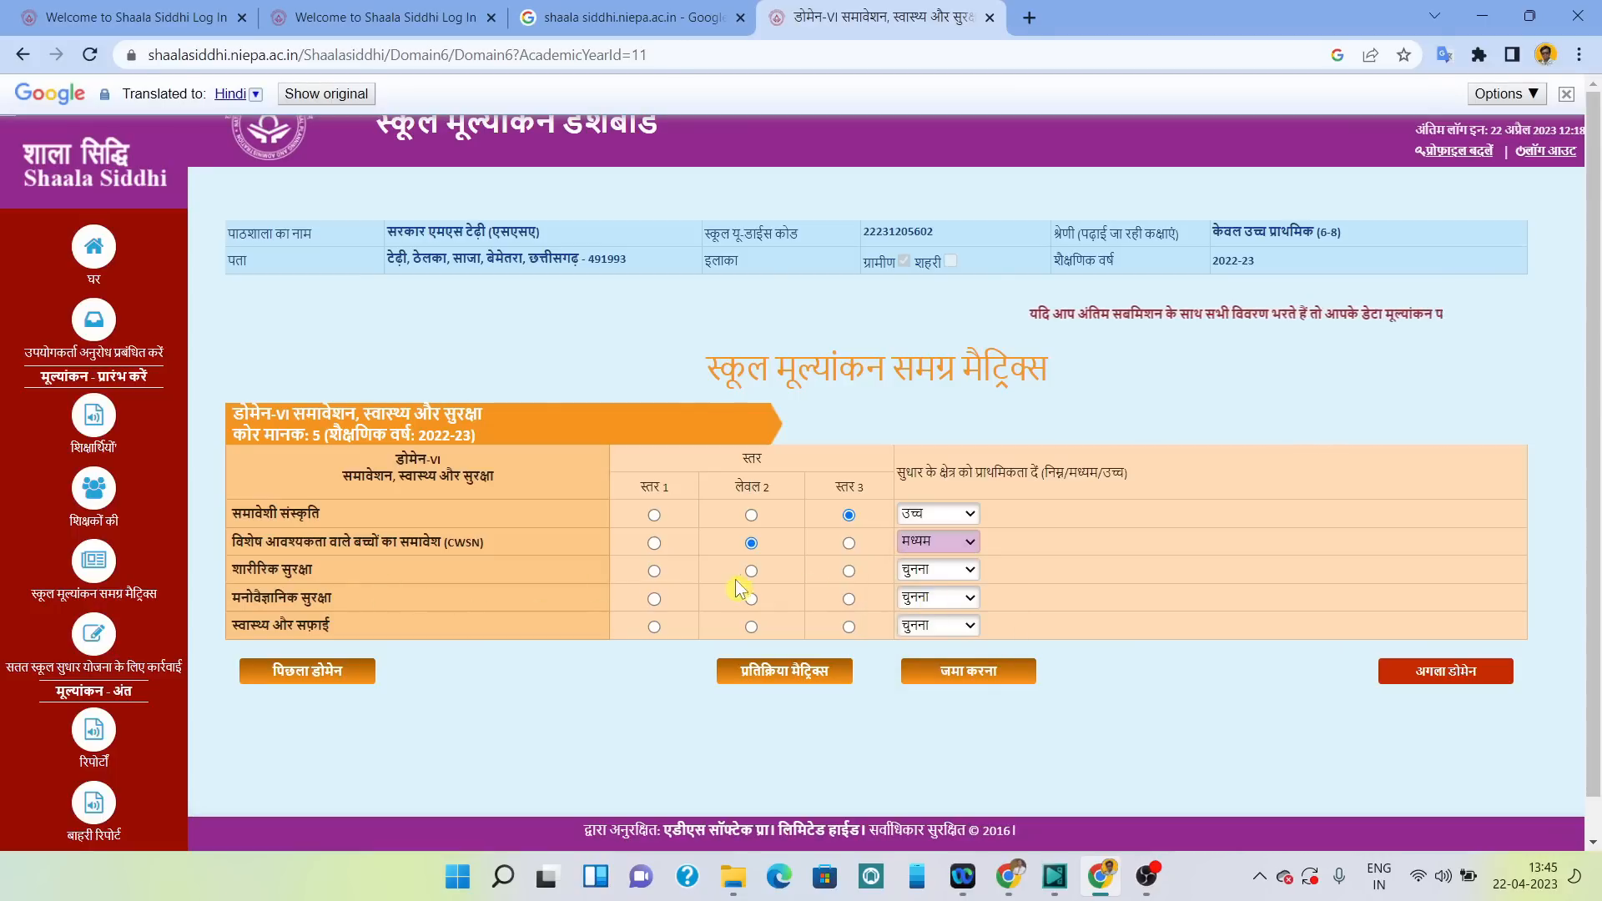
left_click(903, 573)
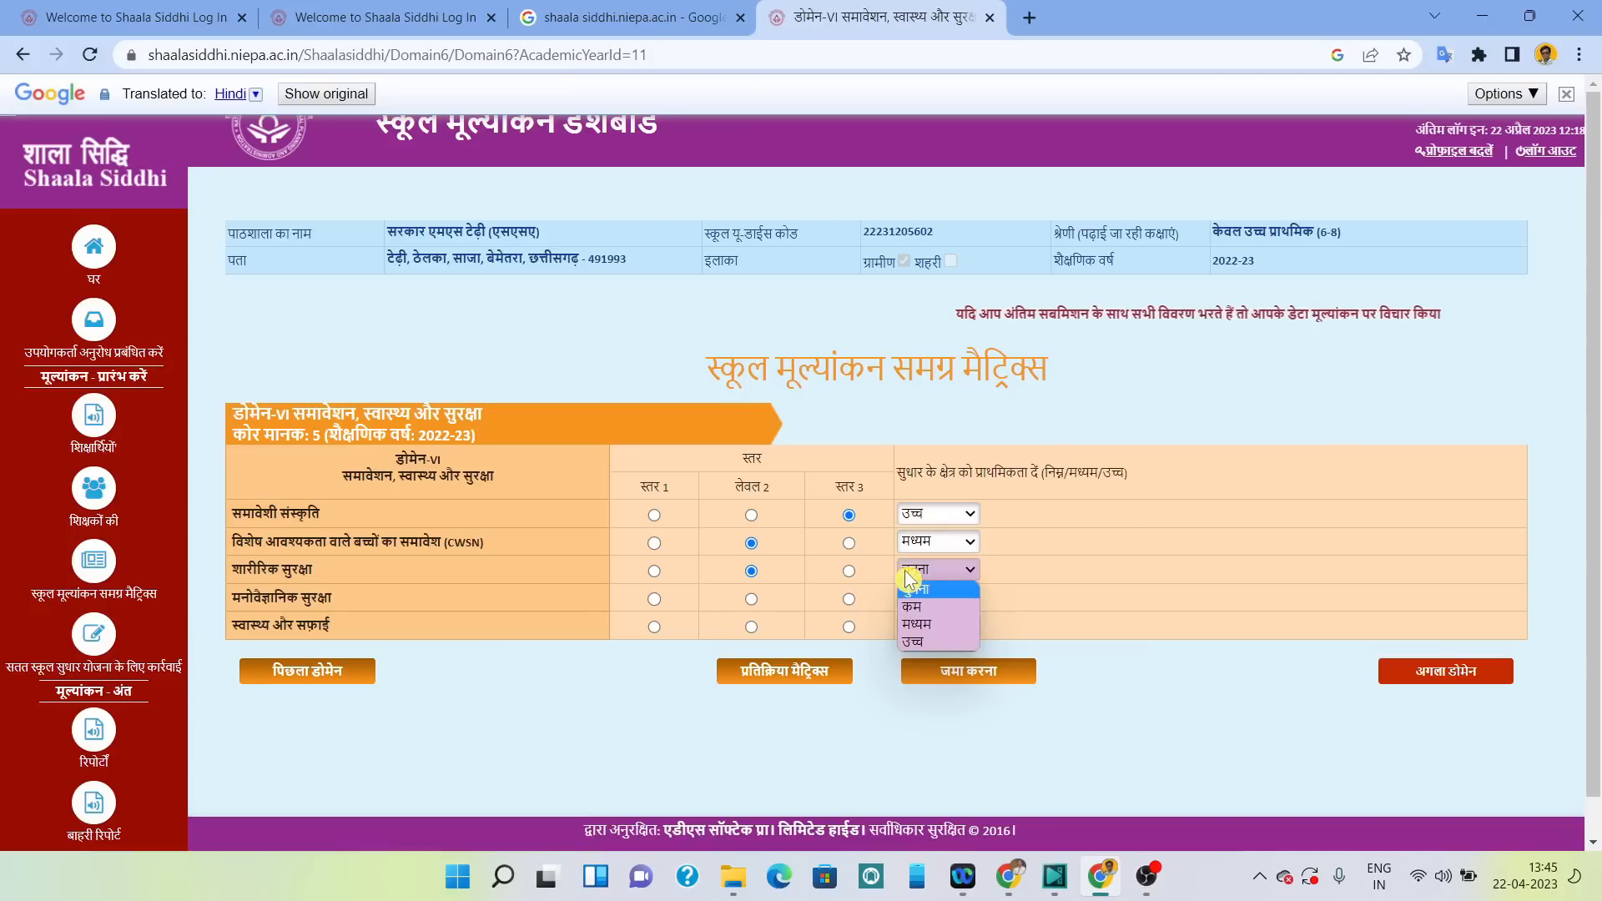
left_click(918, 626)
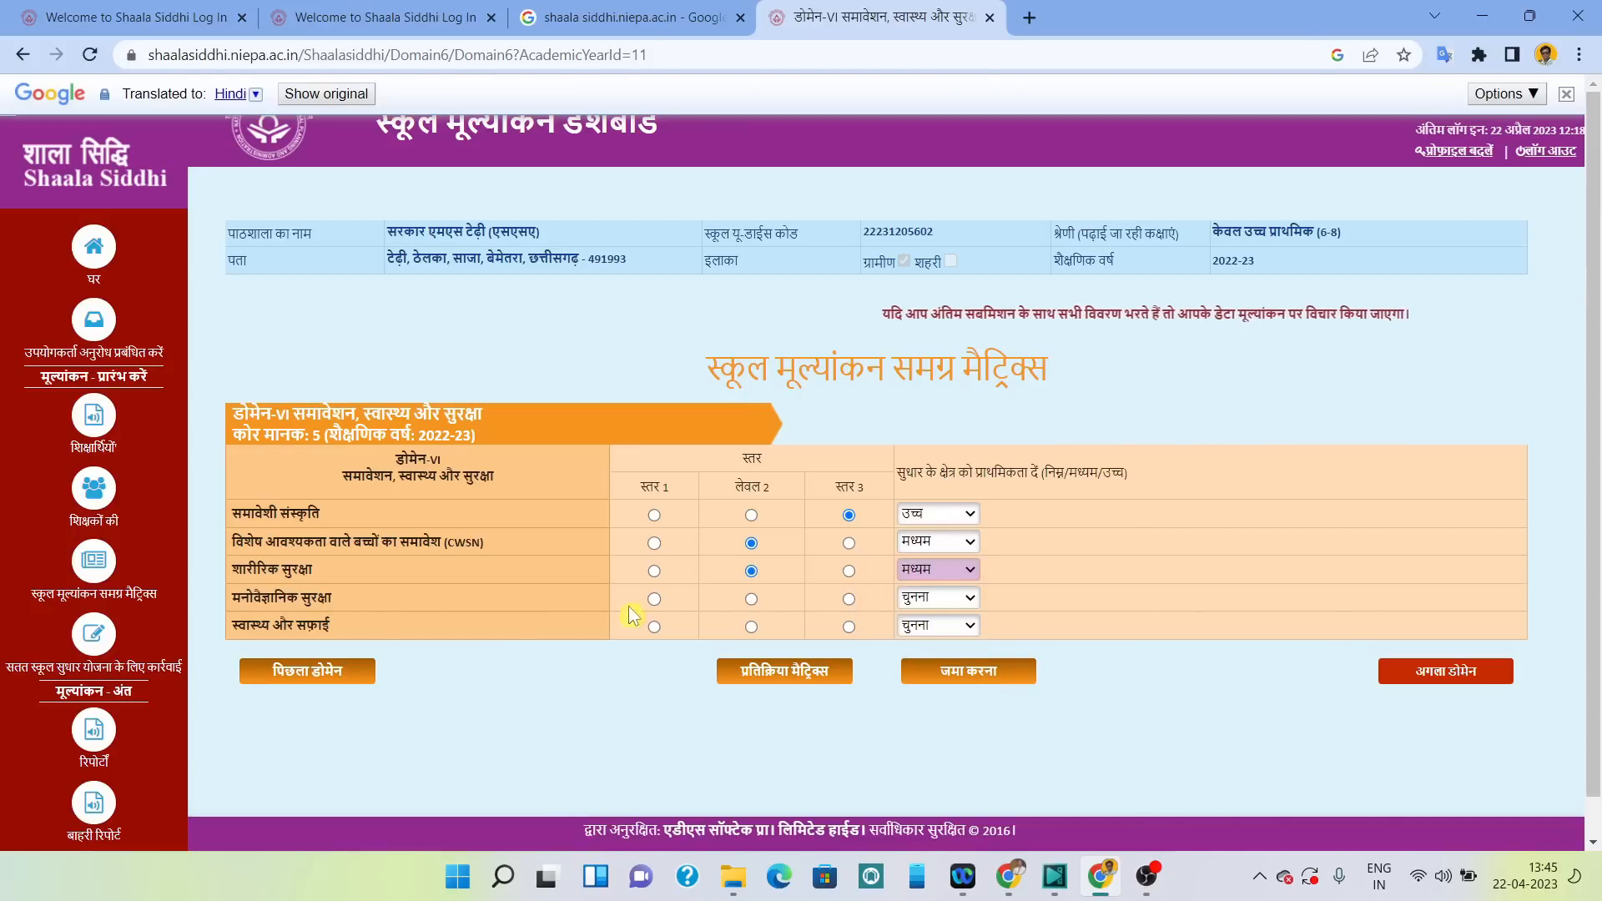
Rate psychological safety Level 2 with medium (मध्यम) priority and health and hygiene Level 3 with high (उच्च) priority, submitting the Domain VI ratings.
left_click(909, 601)
left_click(923, 648)
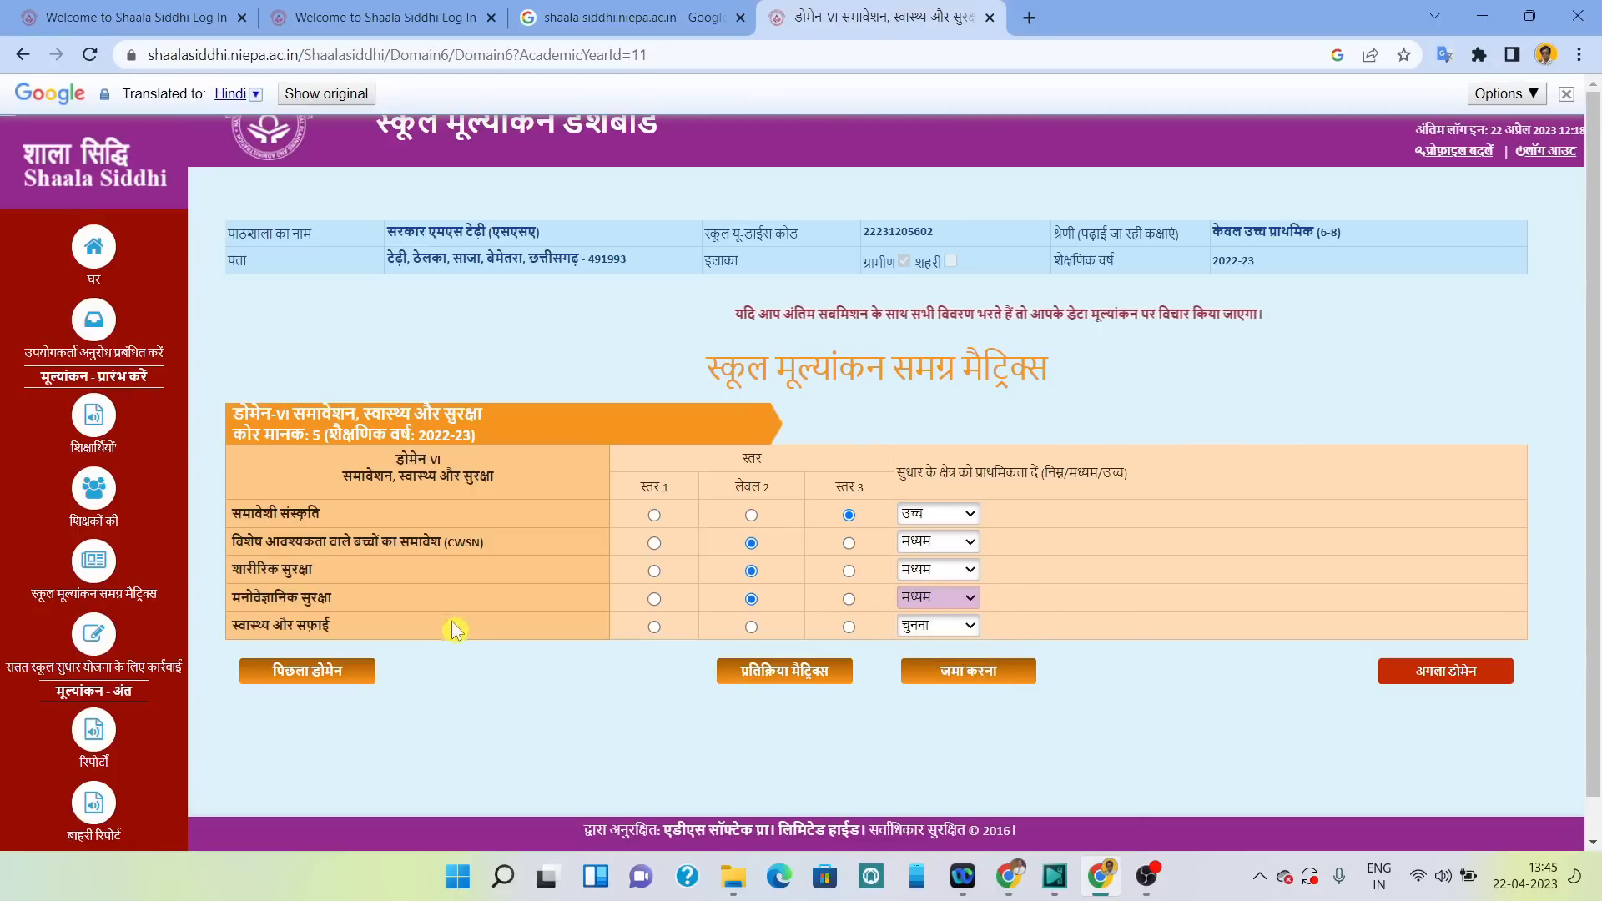
left_click(752, 629)
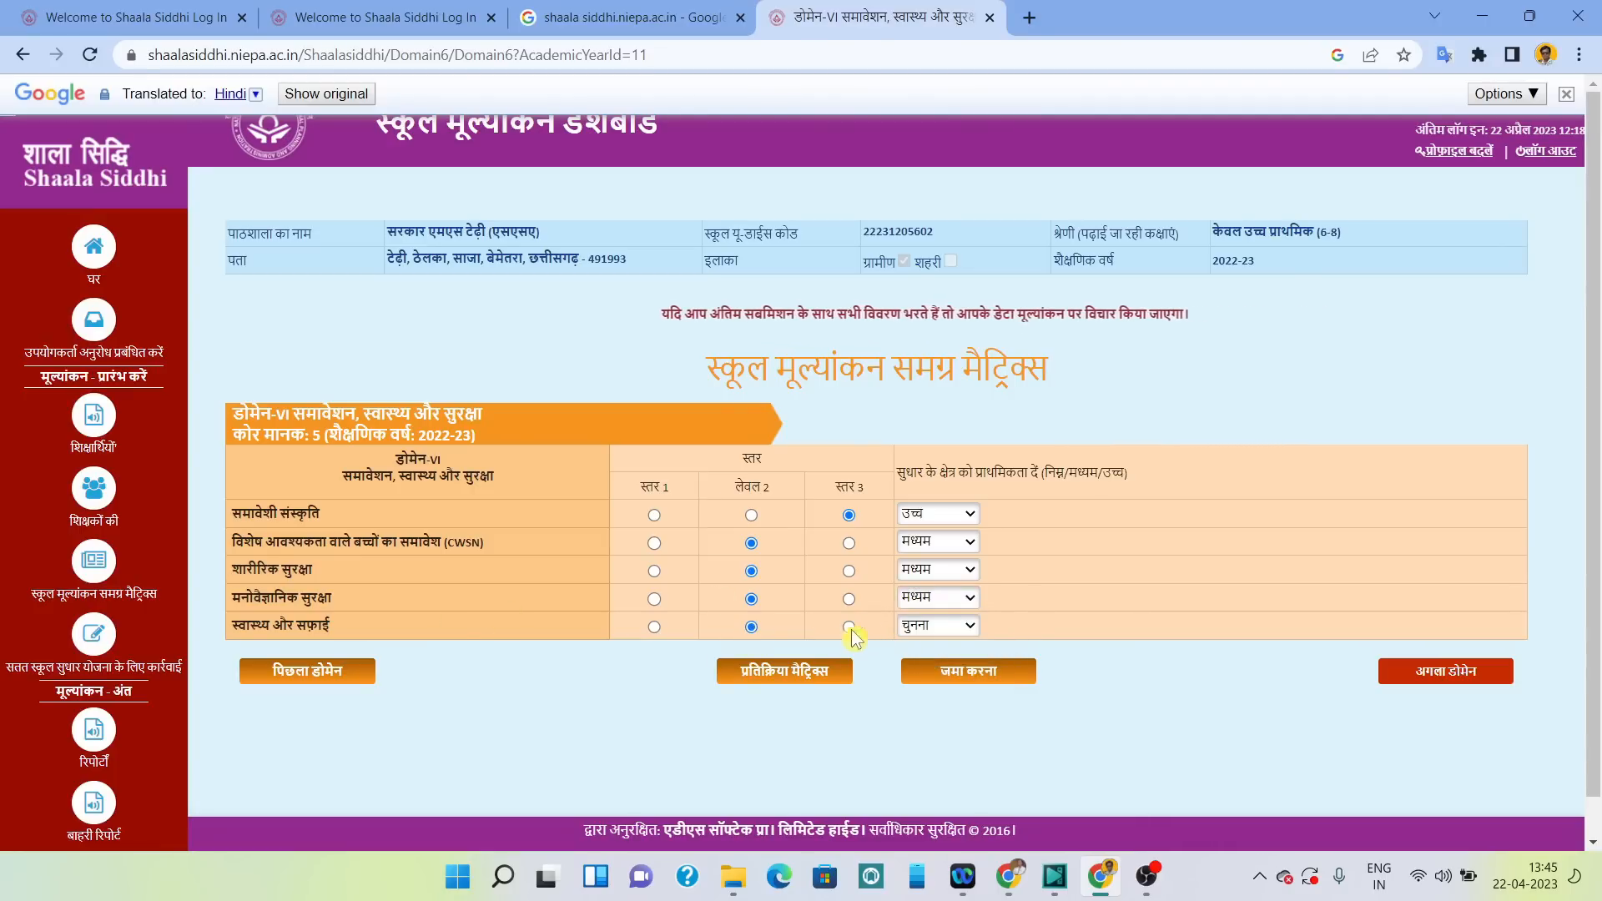
left_click(951, 633)
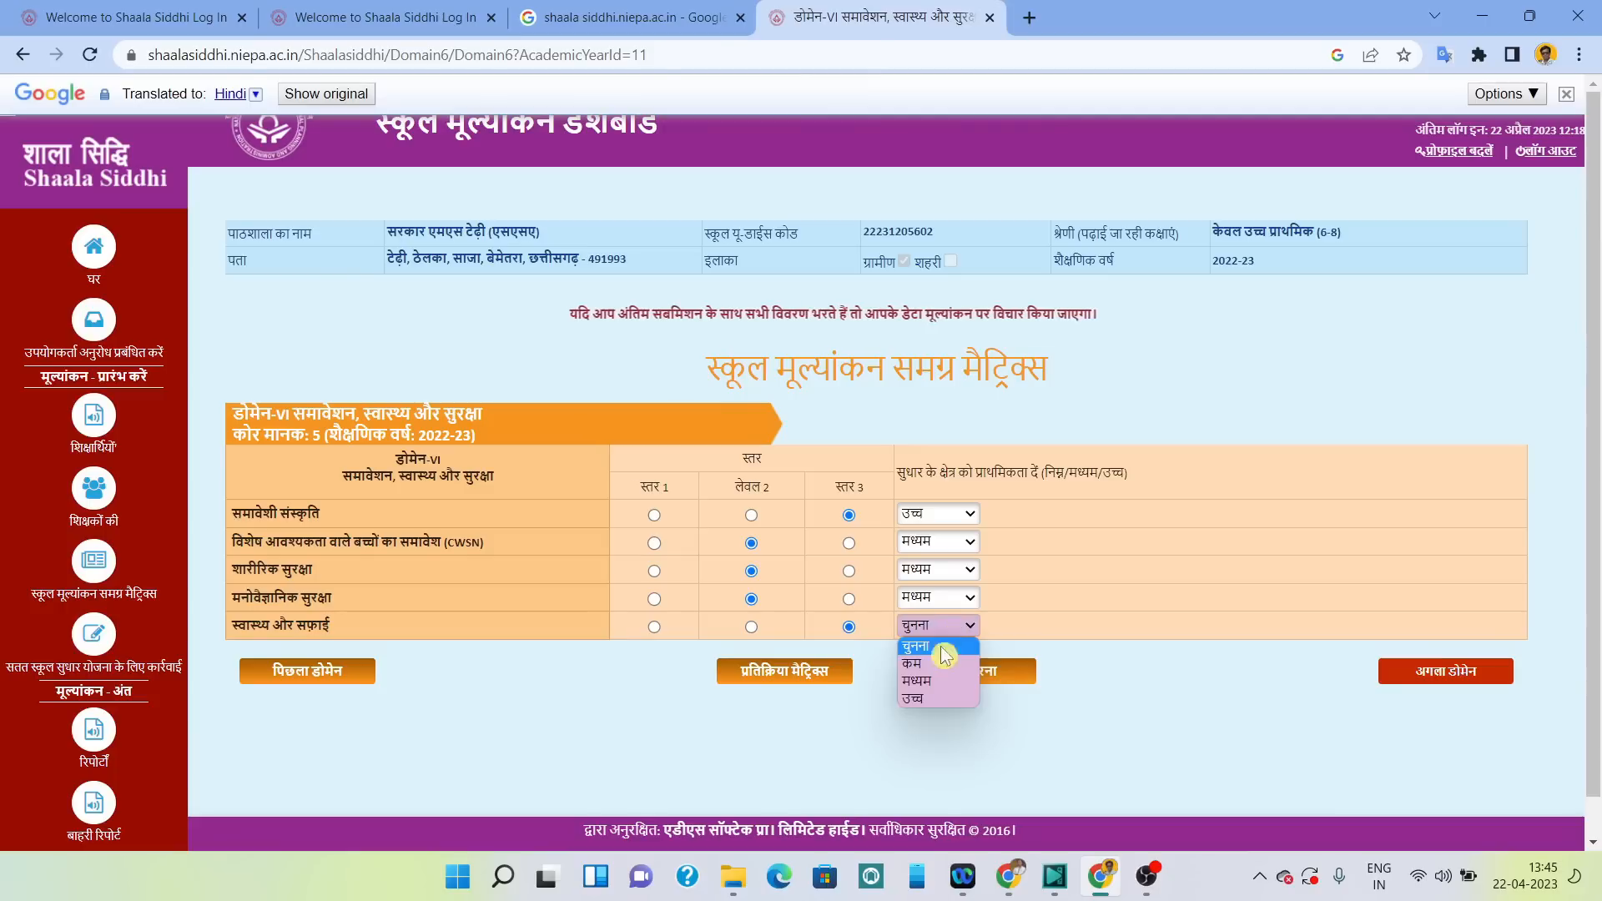
left_click(918, 698)
left_click(1033, 669)
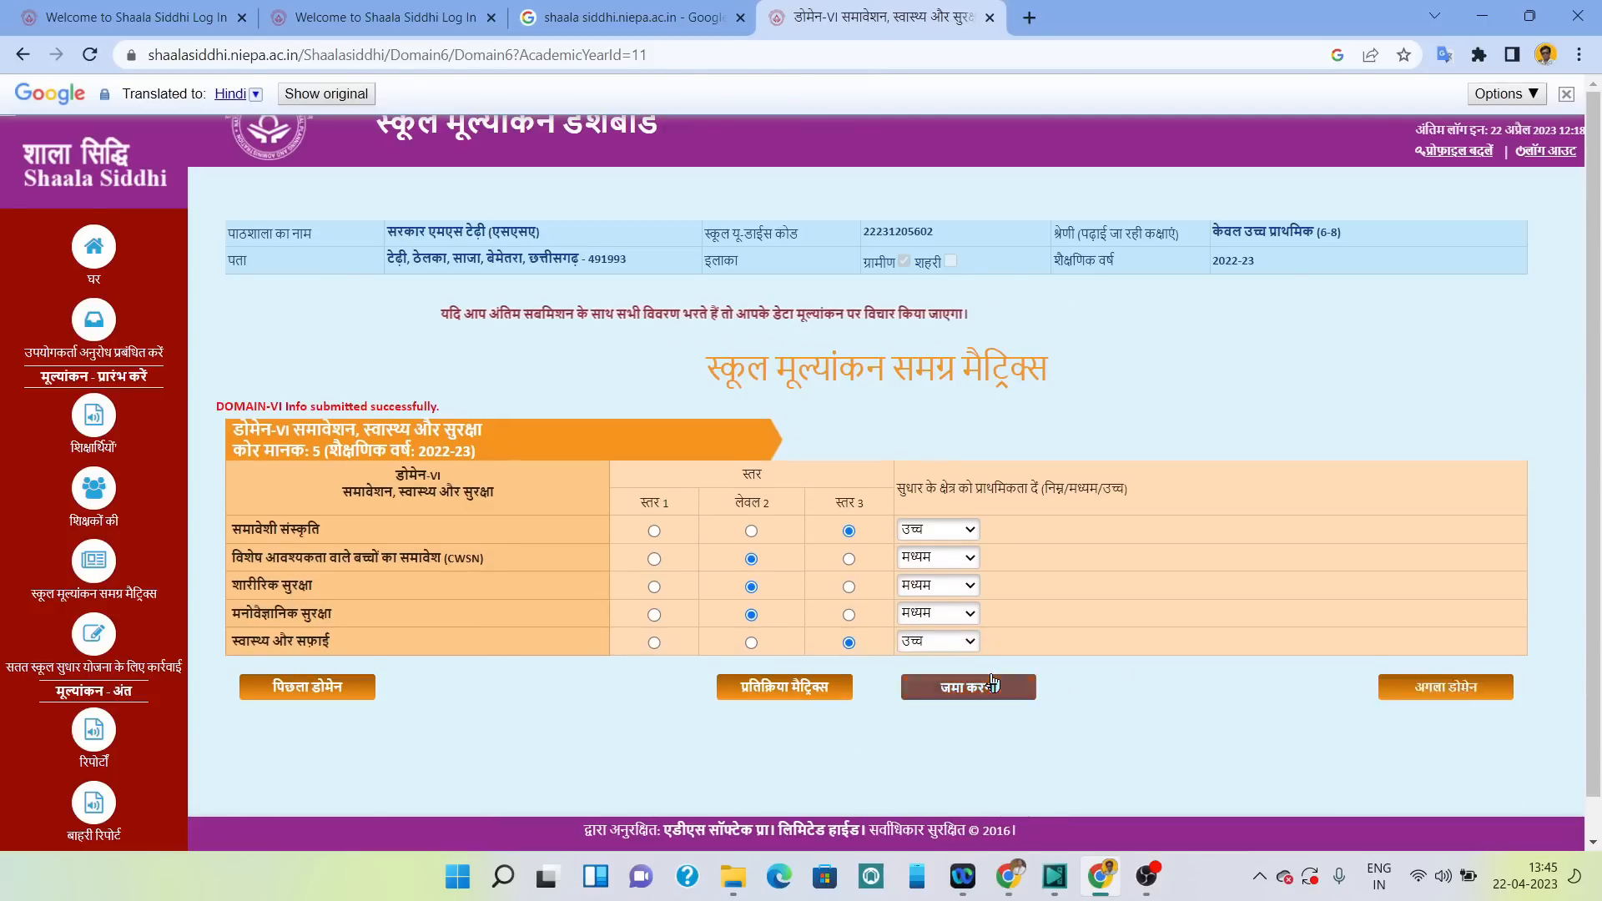
Proceed to the Domain VII Productive Community Participation matrix and translate its page into Hindi.
left_click(1419, 691)
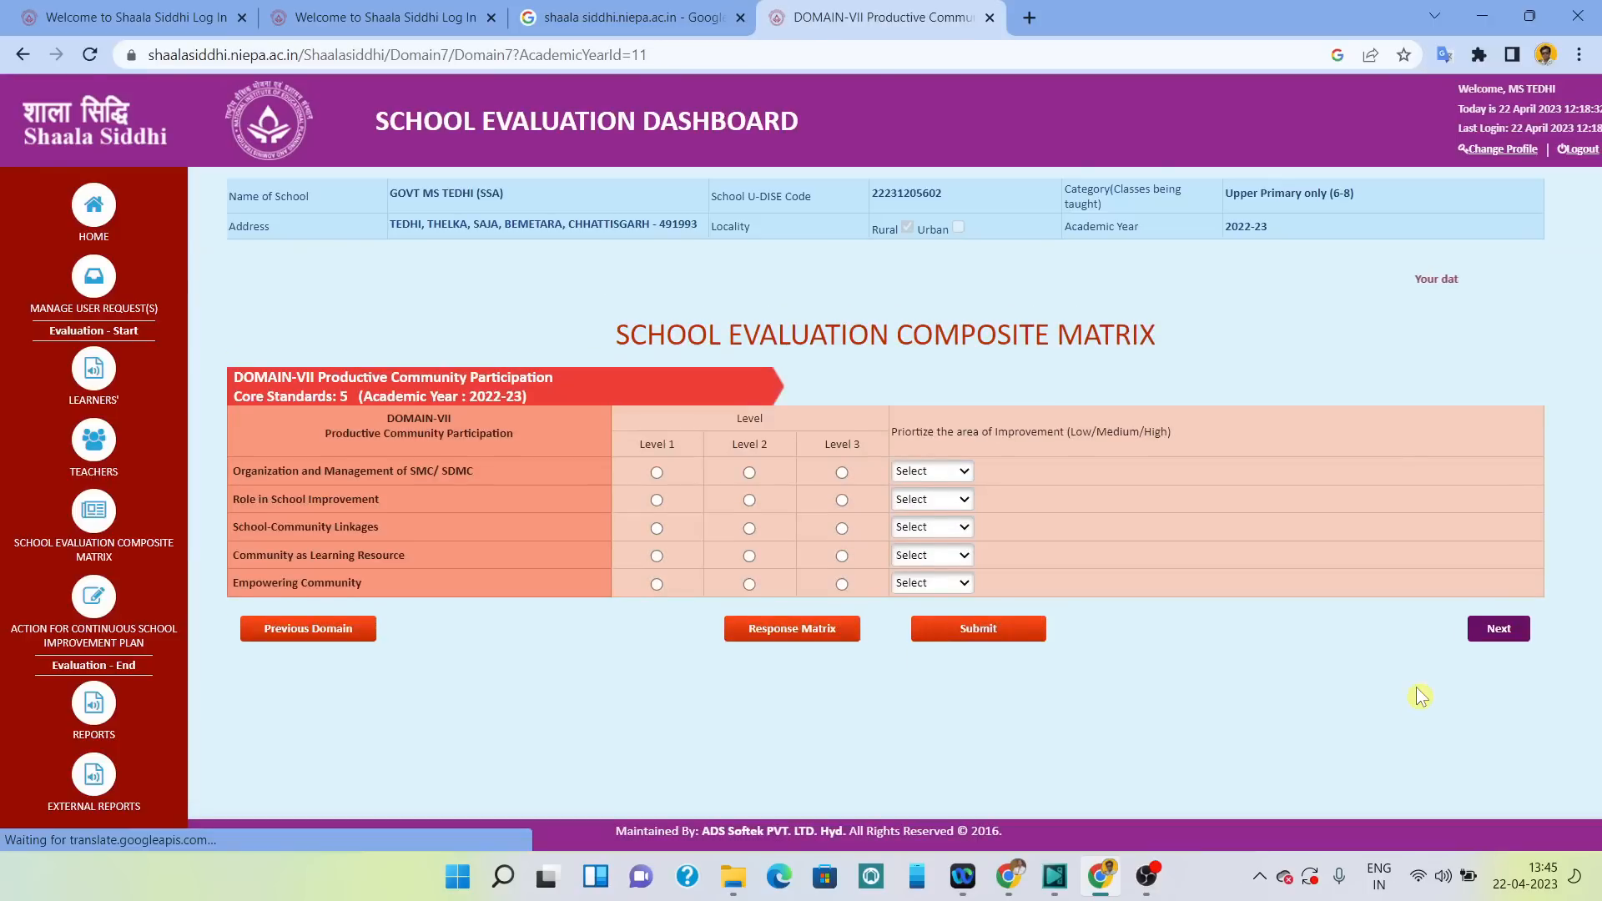
left_click(1445, 56)
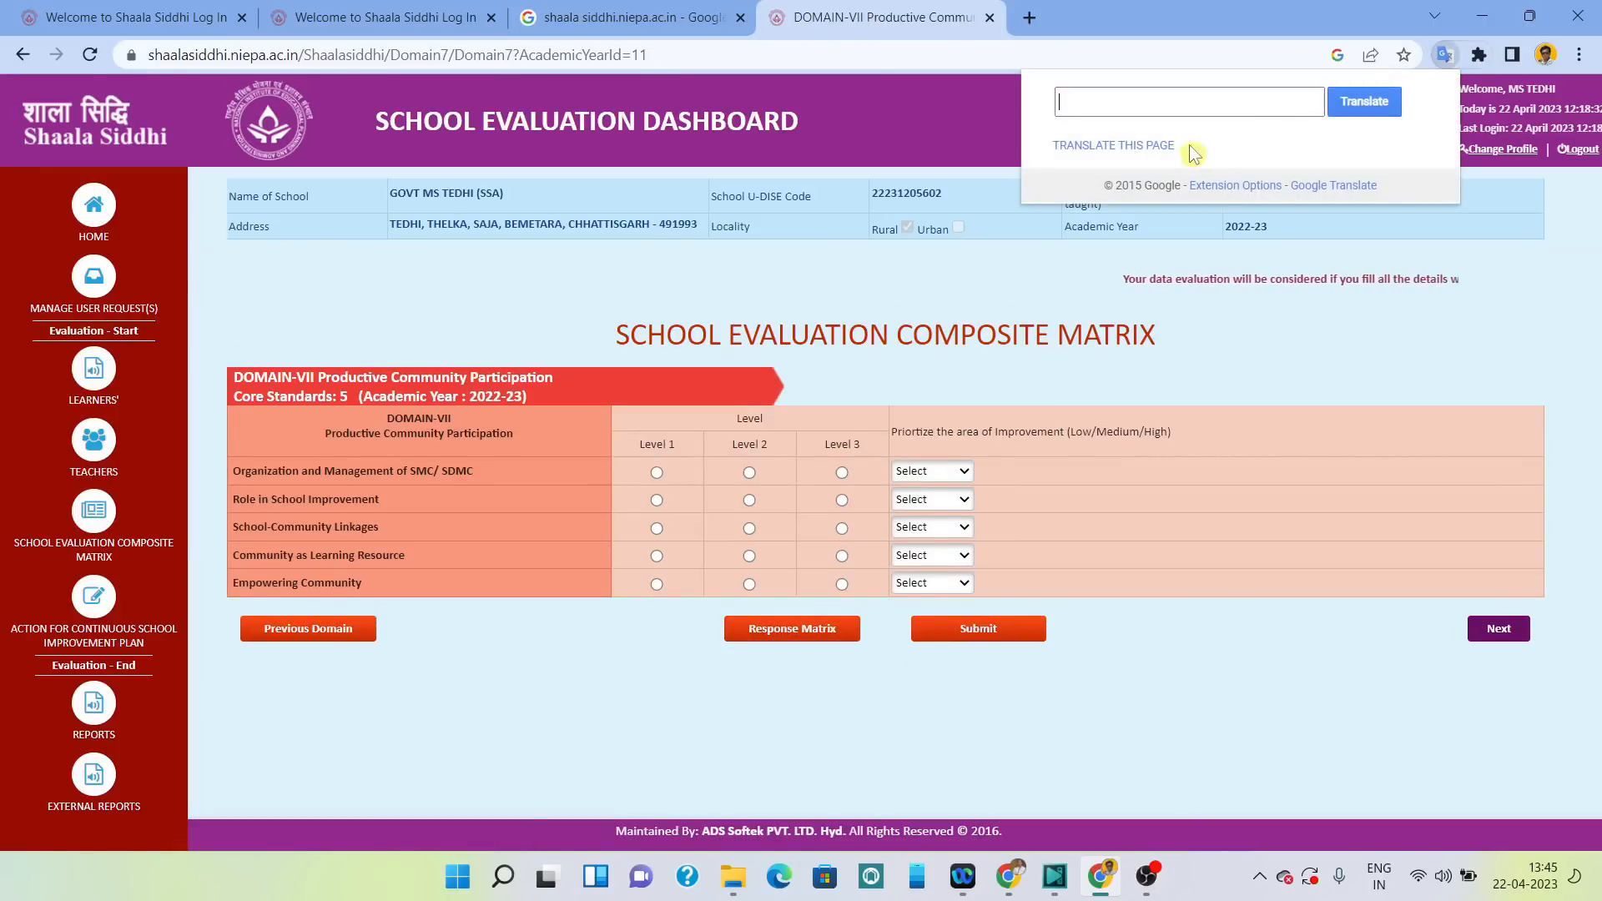
left_click(1152, 146)
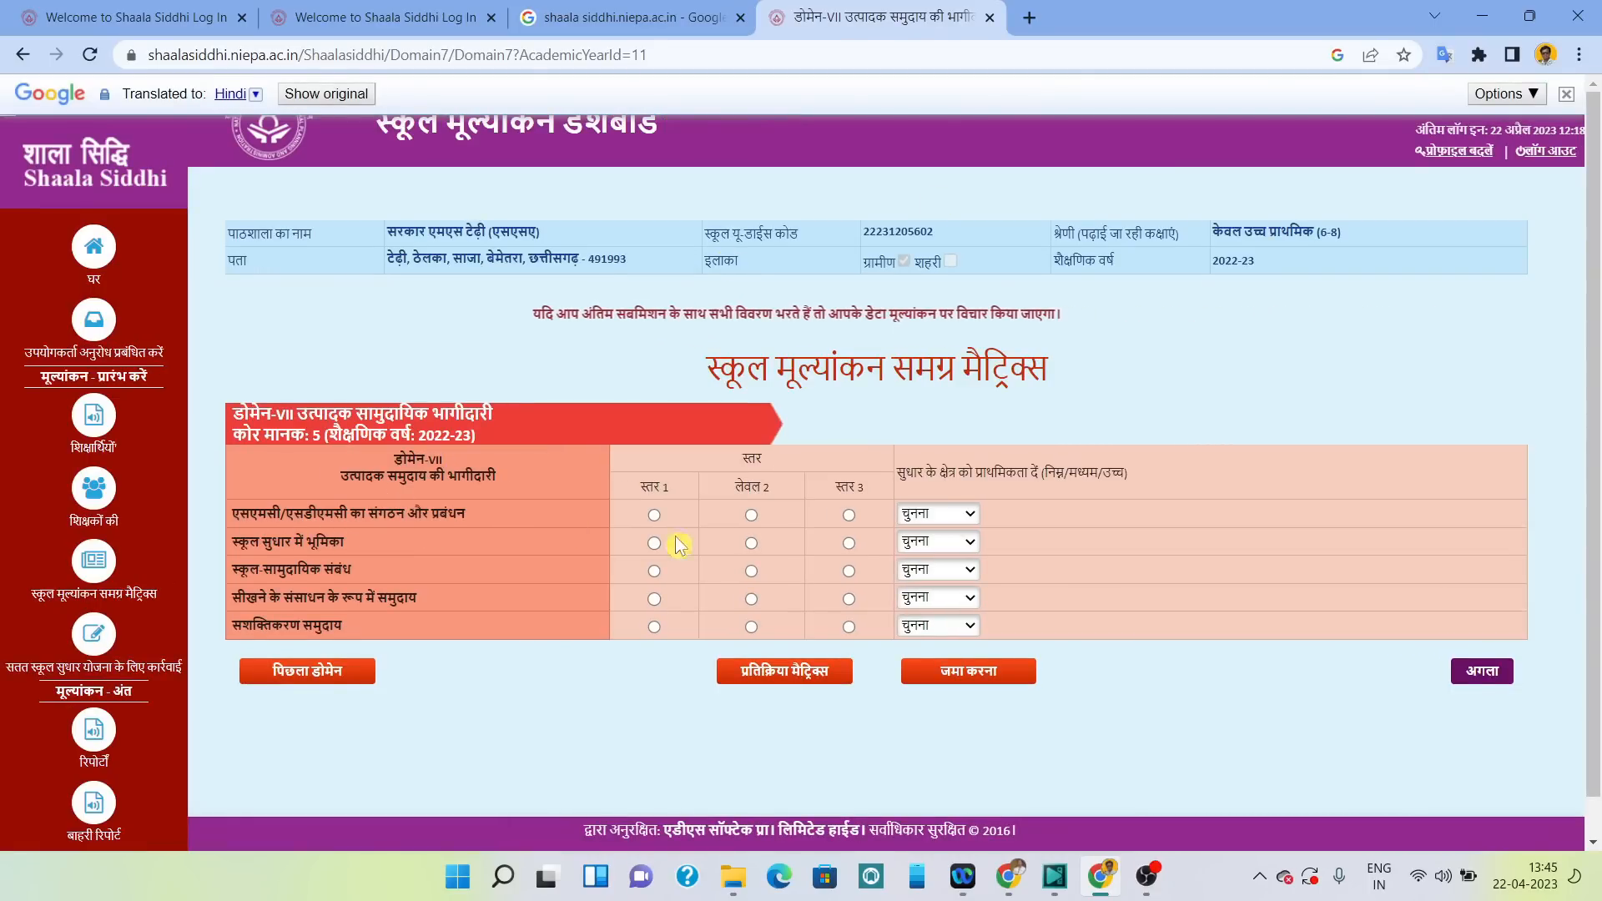
Rate SMC/SDMC organization as Level 2 with medium (मध्यम) priority, and role in school improvement and school-community linkages as Level 1 with low (कम) priority.
left_click(751, 515)
left_click(941, 525)
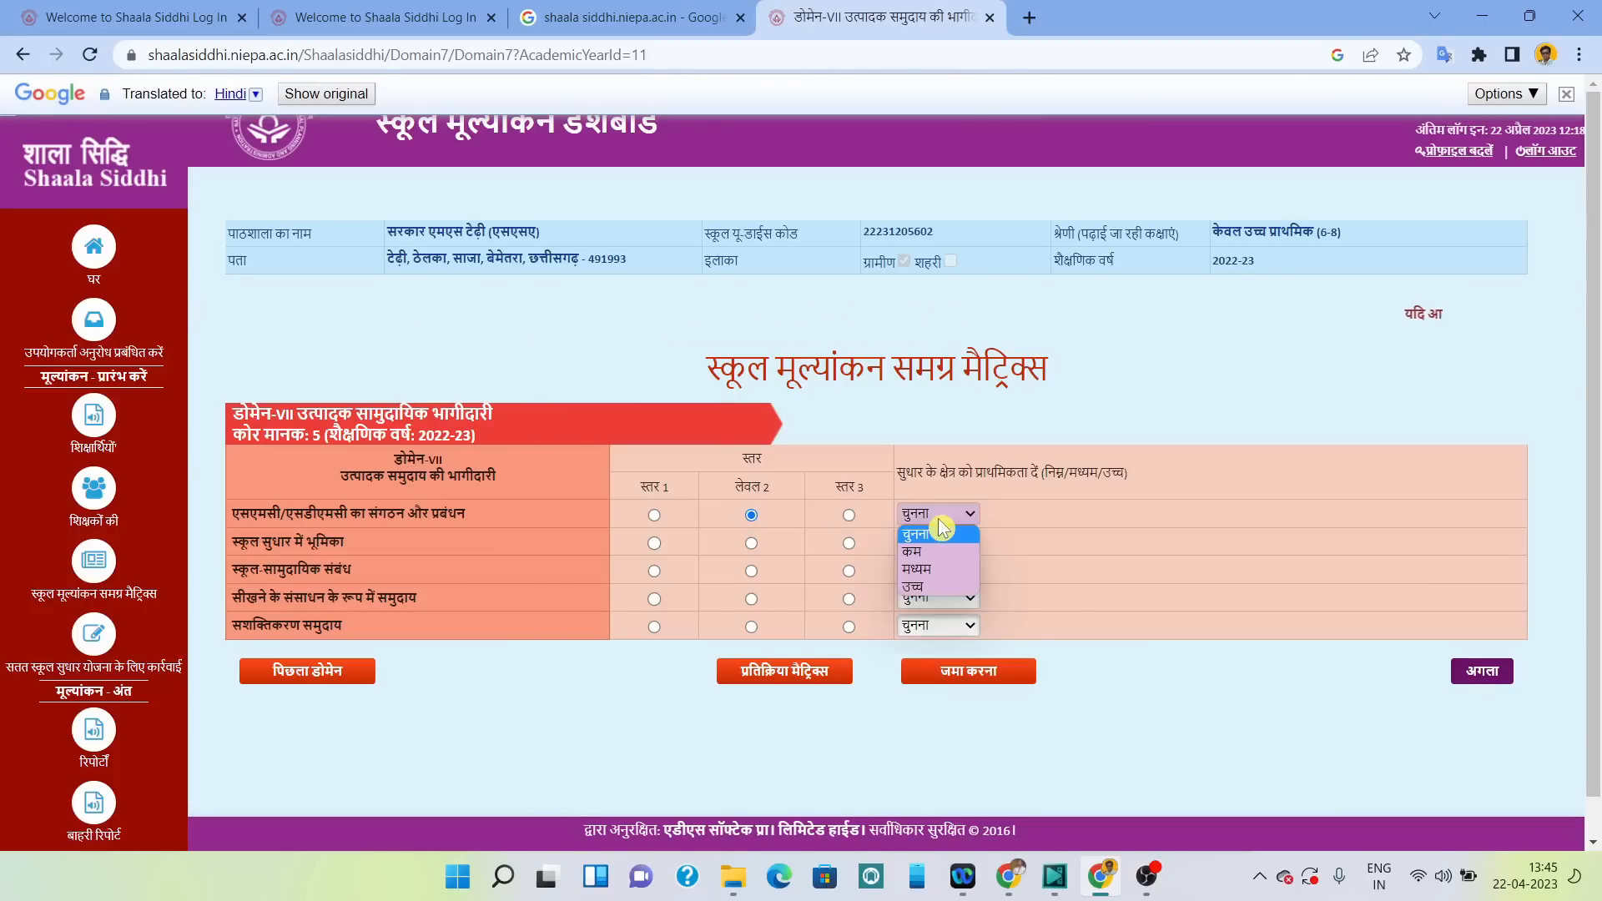
left_click(936, 574)
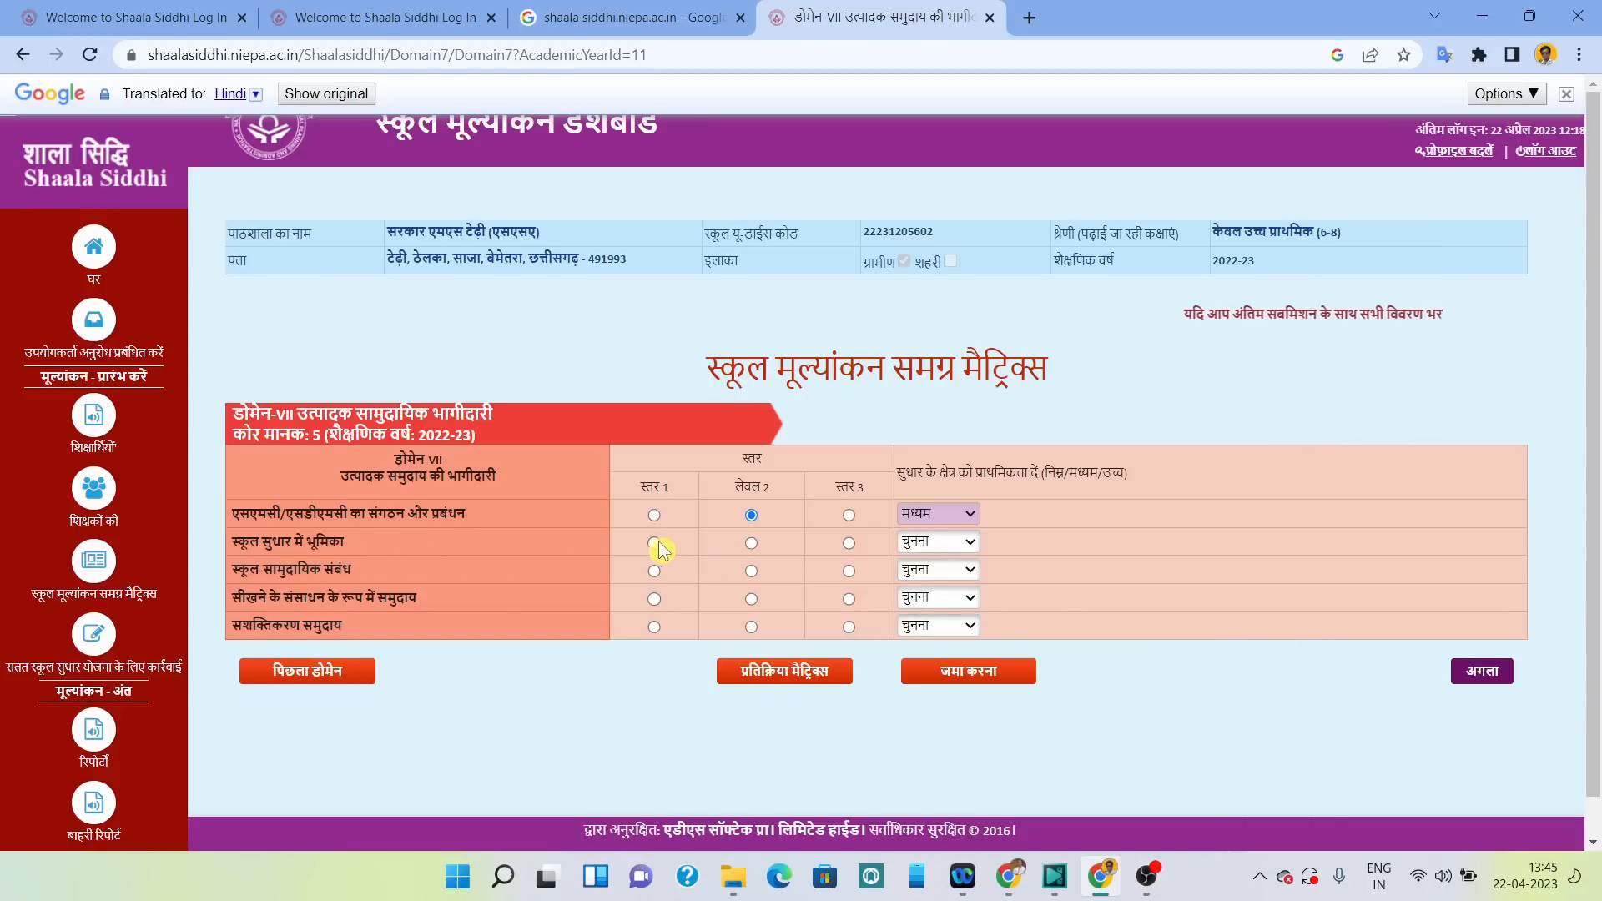
left_click(913, 551)
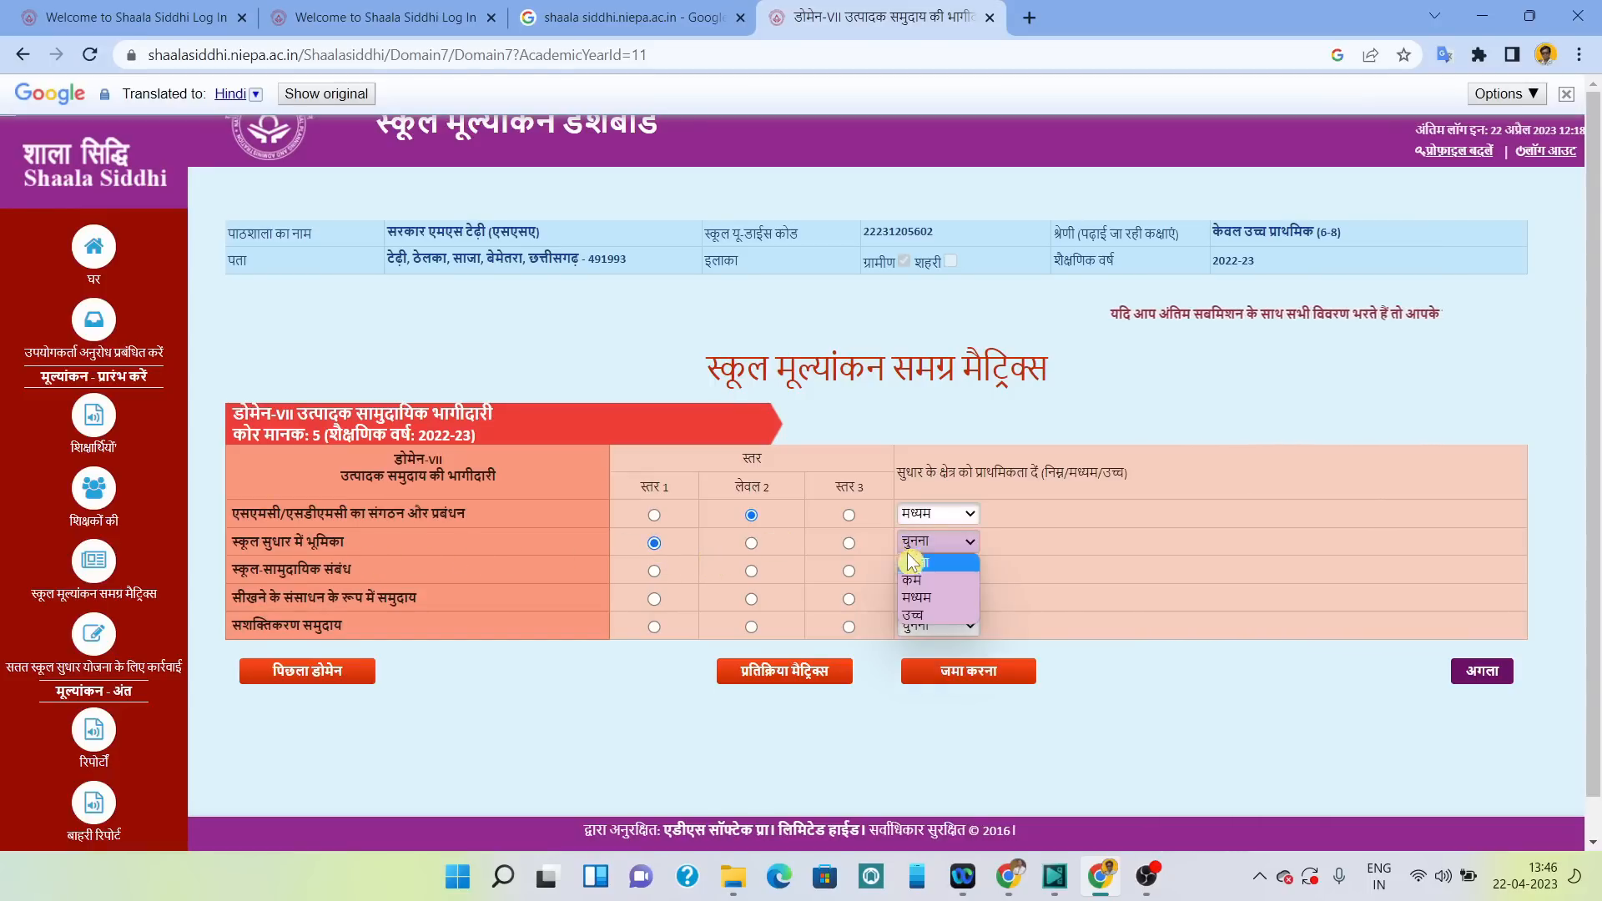
left_click(915, 574)
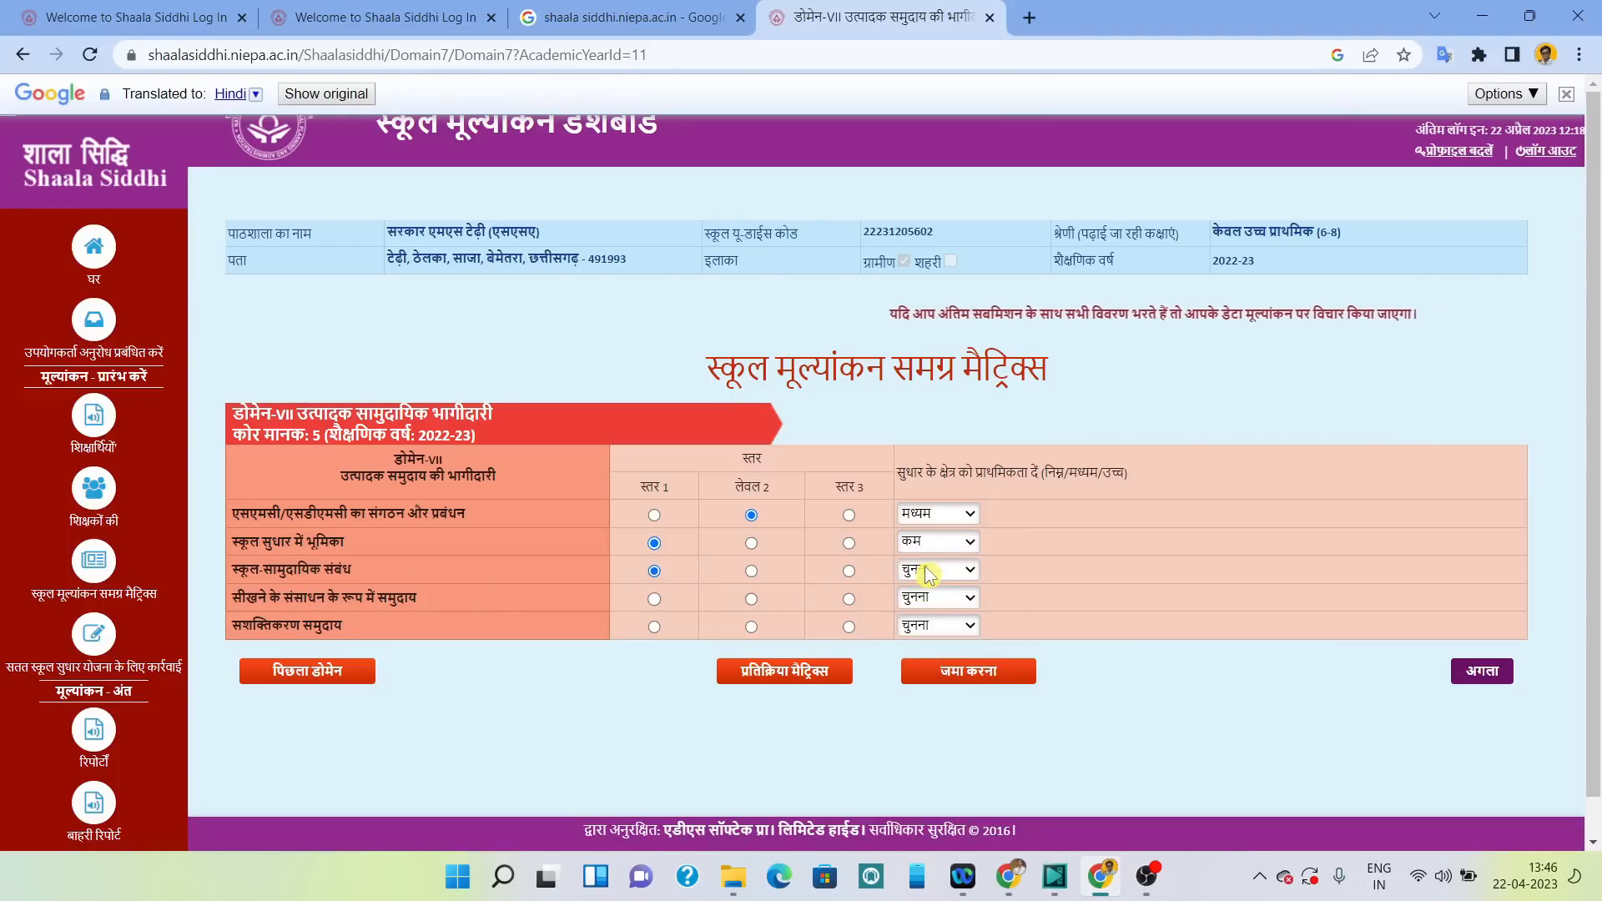
left_click(927, 568)
left_click(930, 617)
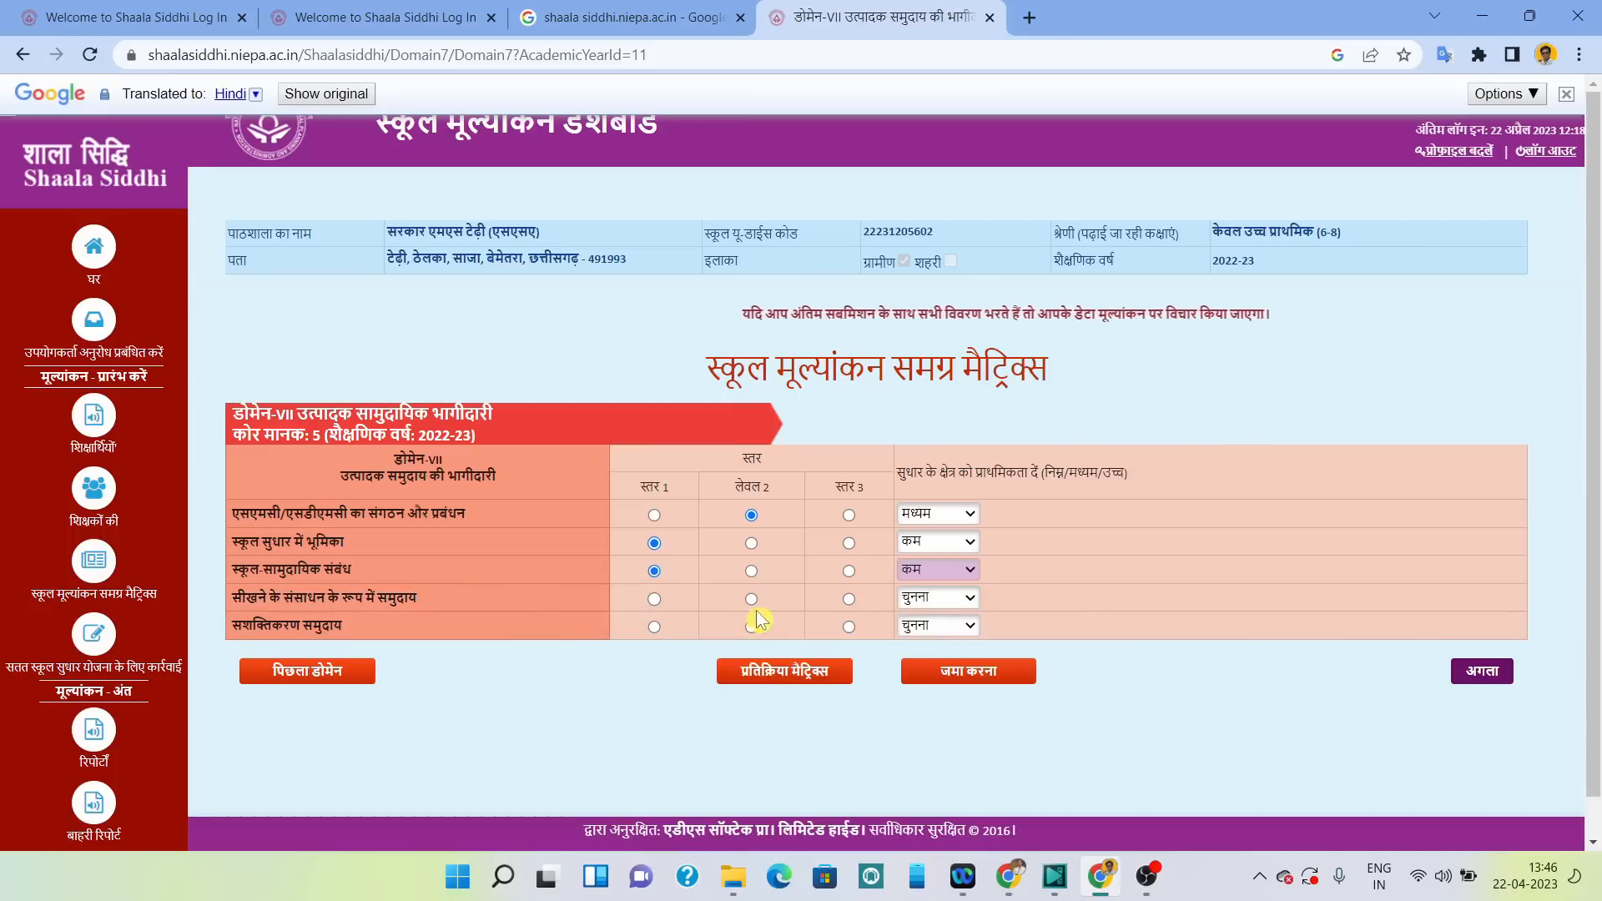
Rate community as learning resource and empowering community as Level 2 with medium (मध्यम) priority.
left_click(913, 602)
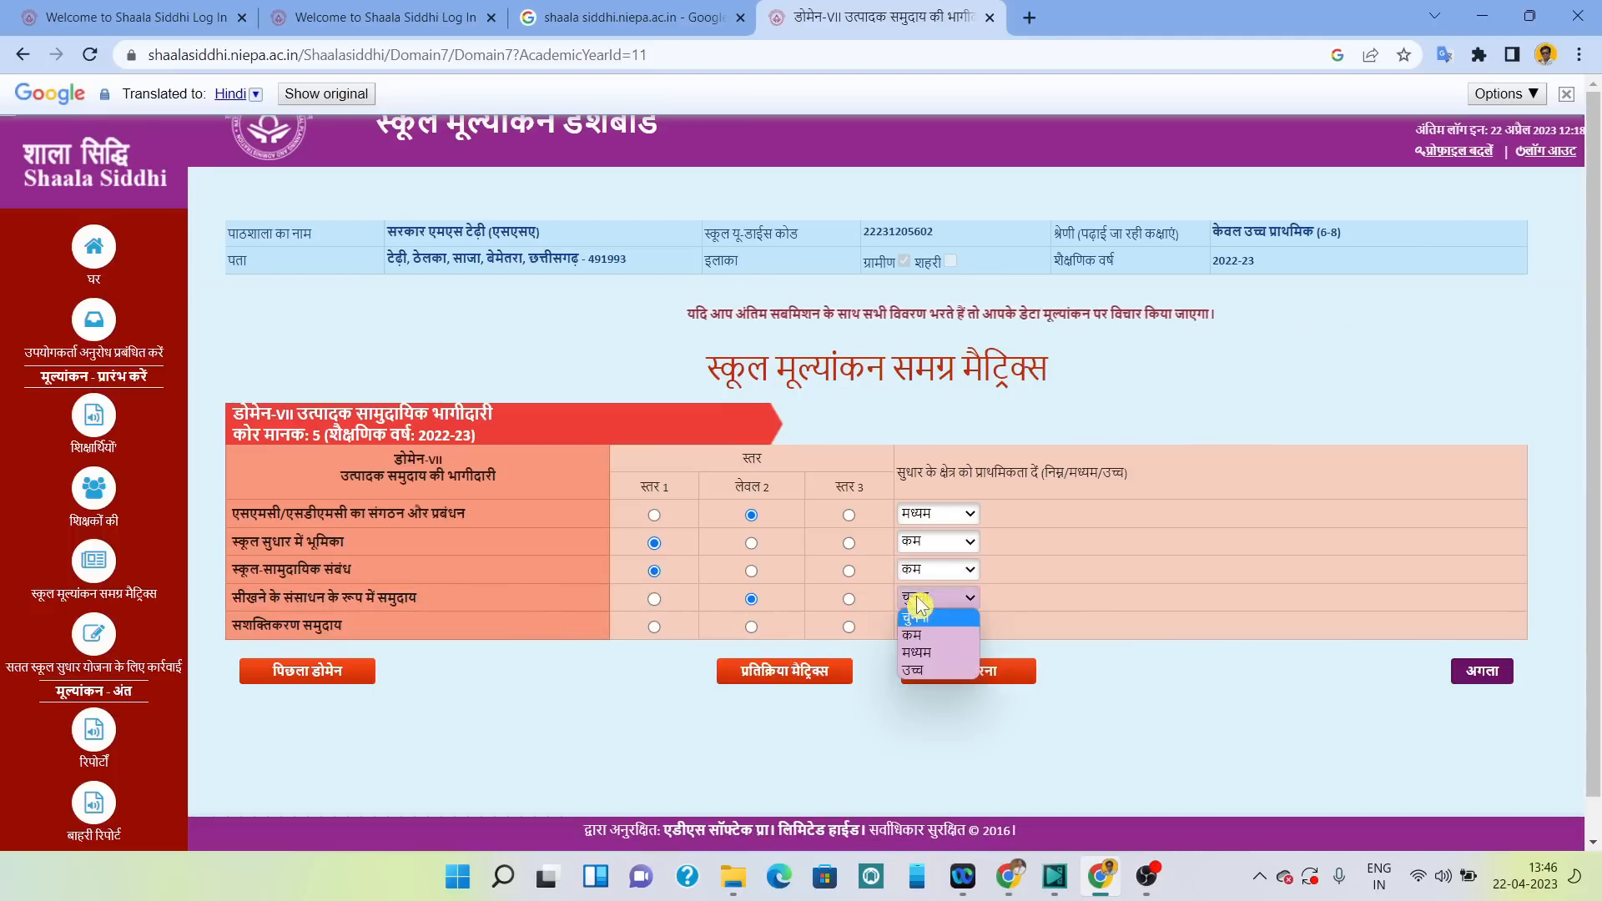
left_click(923, 650)
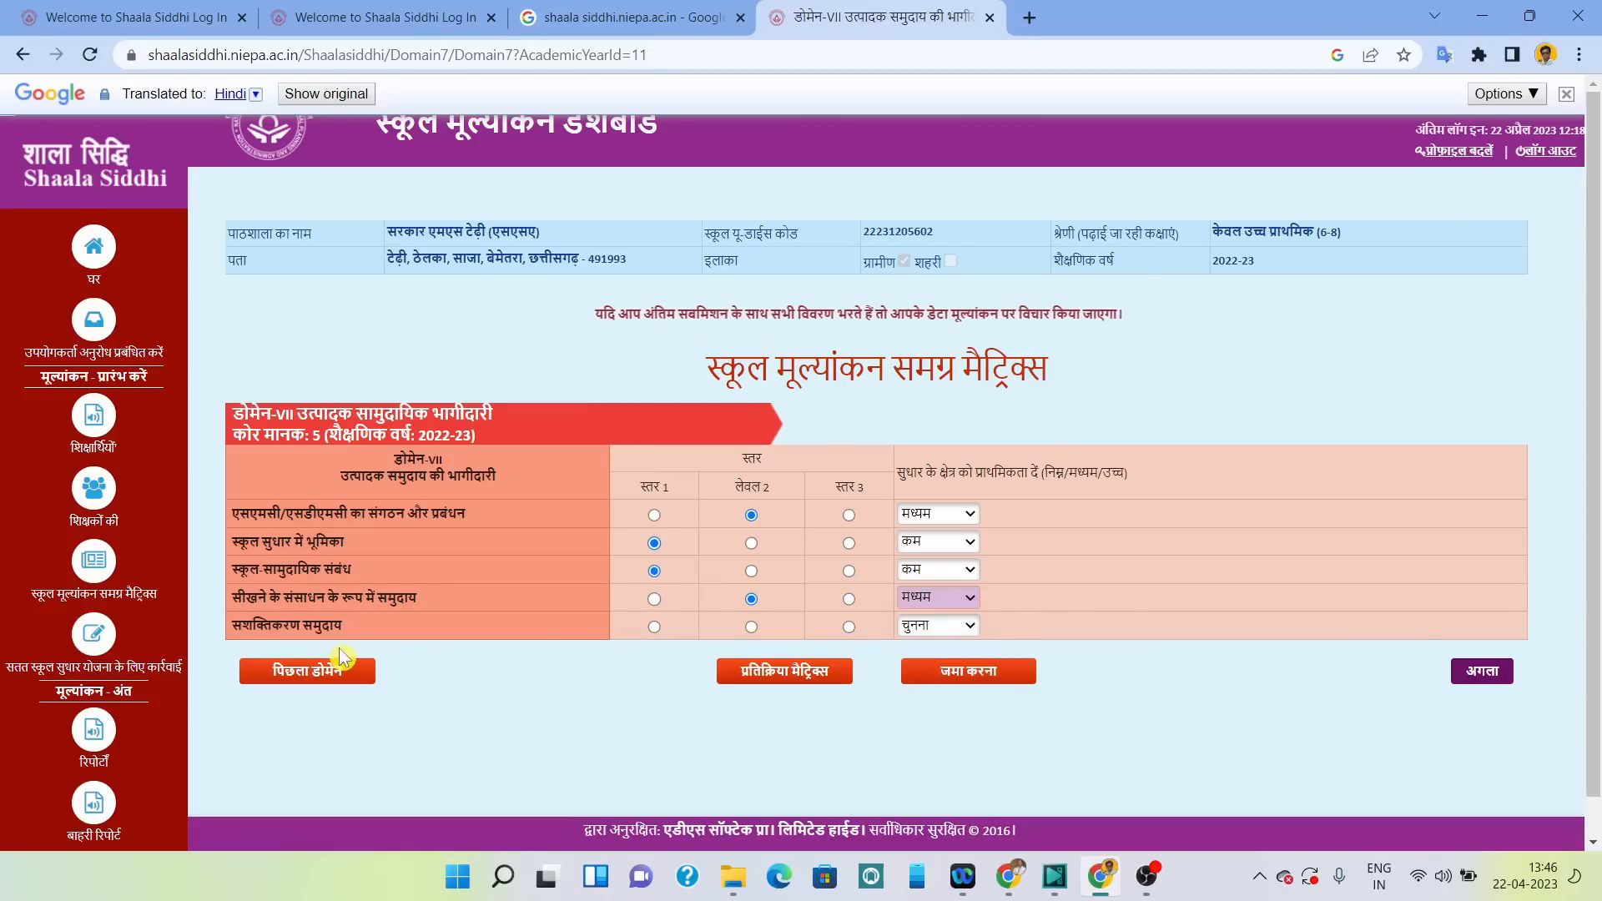
left_click(752, 627)
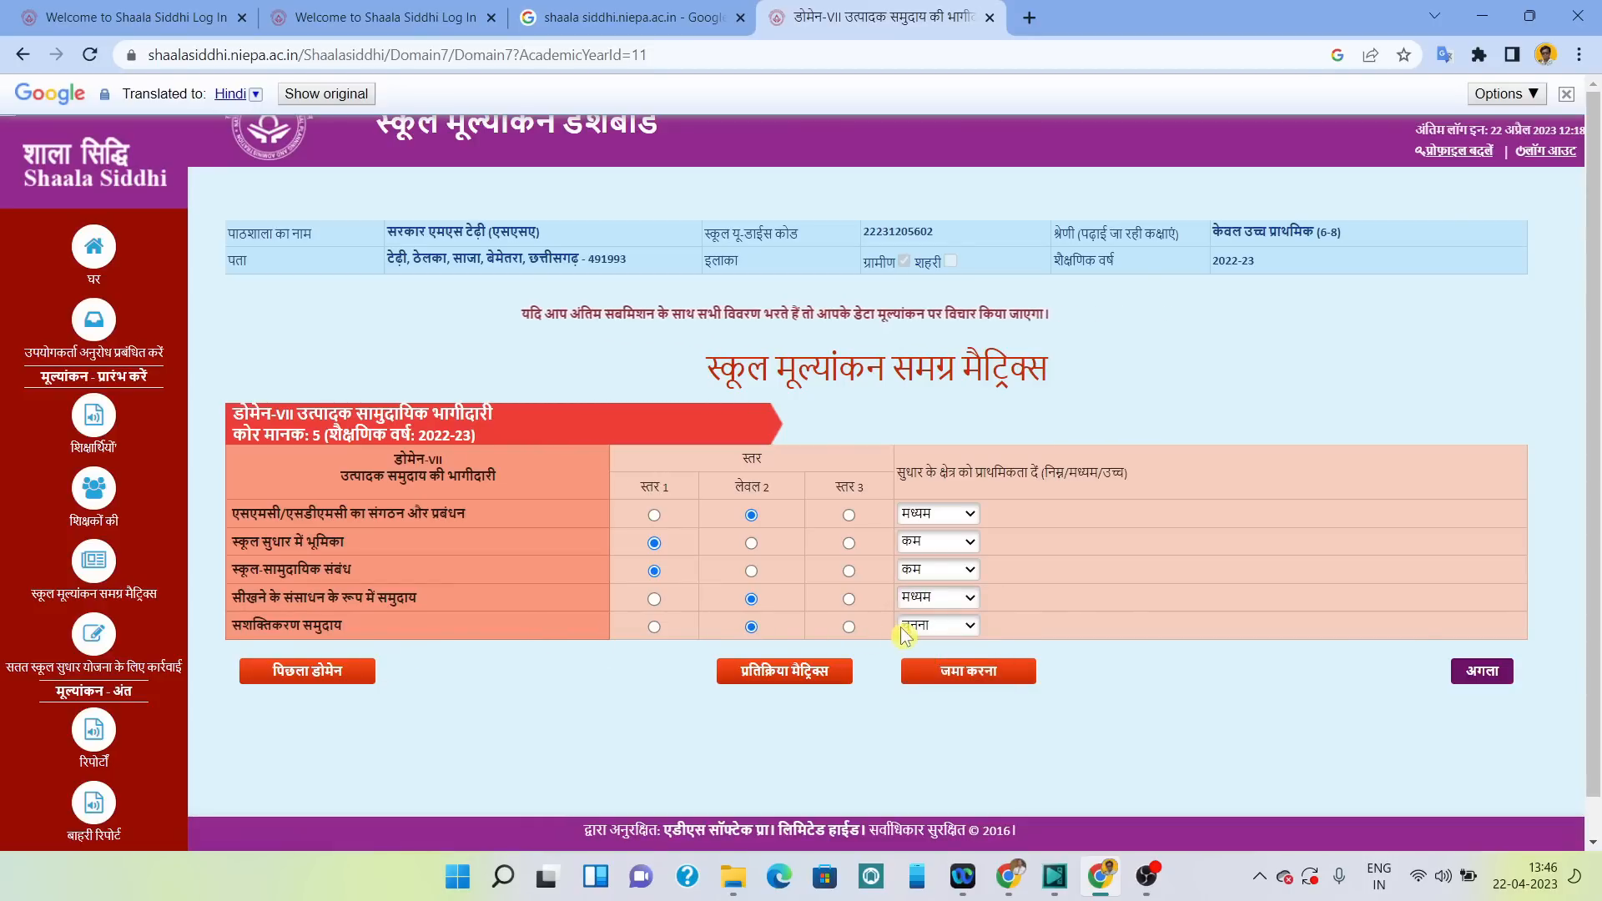
left_click(904, 632)
left_click(923, 678)
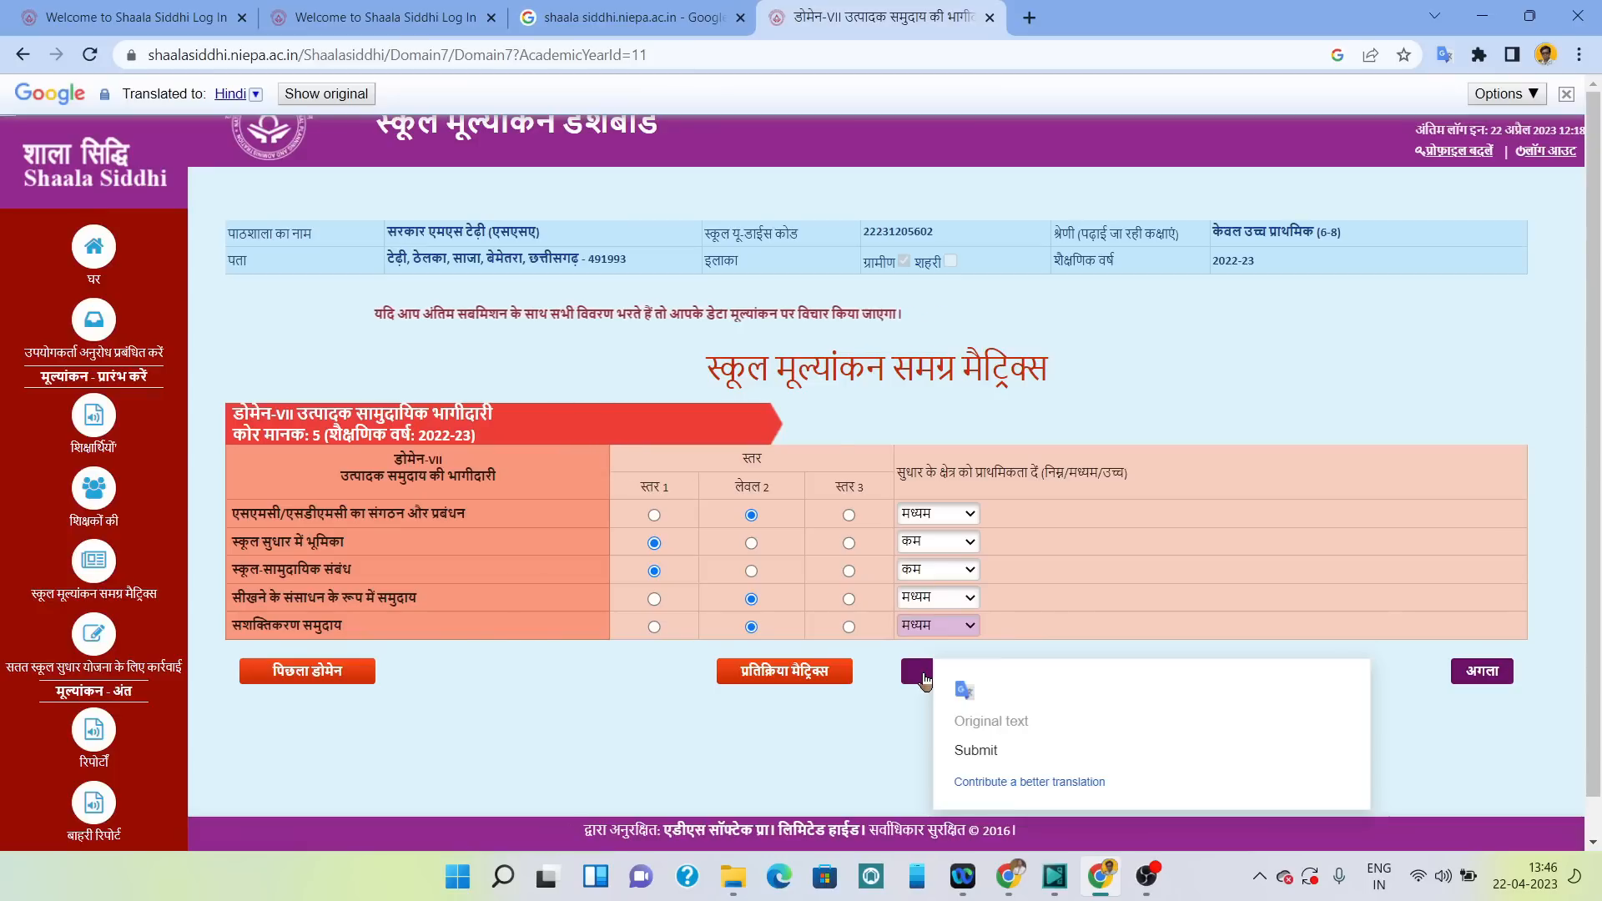
Submit the Domain VII ratings and proceed to the Action for Continuous School Improvement Plan form.
left_click(981, 674)
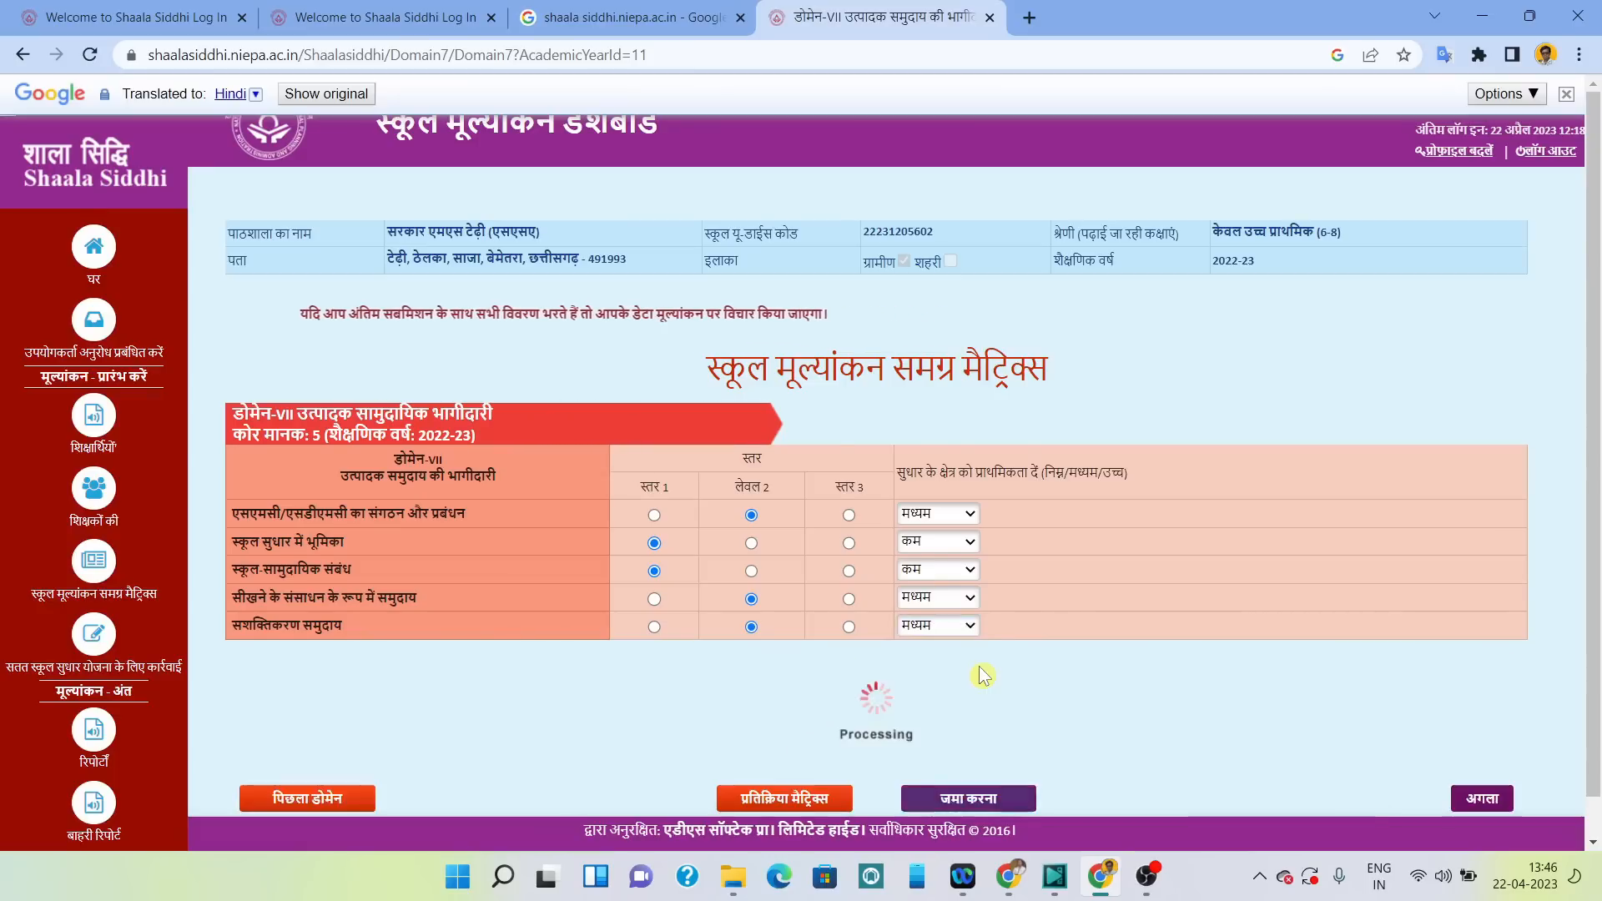
left_click(1491, 690)
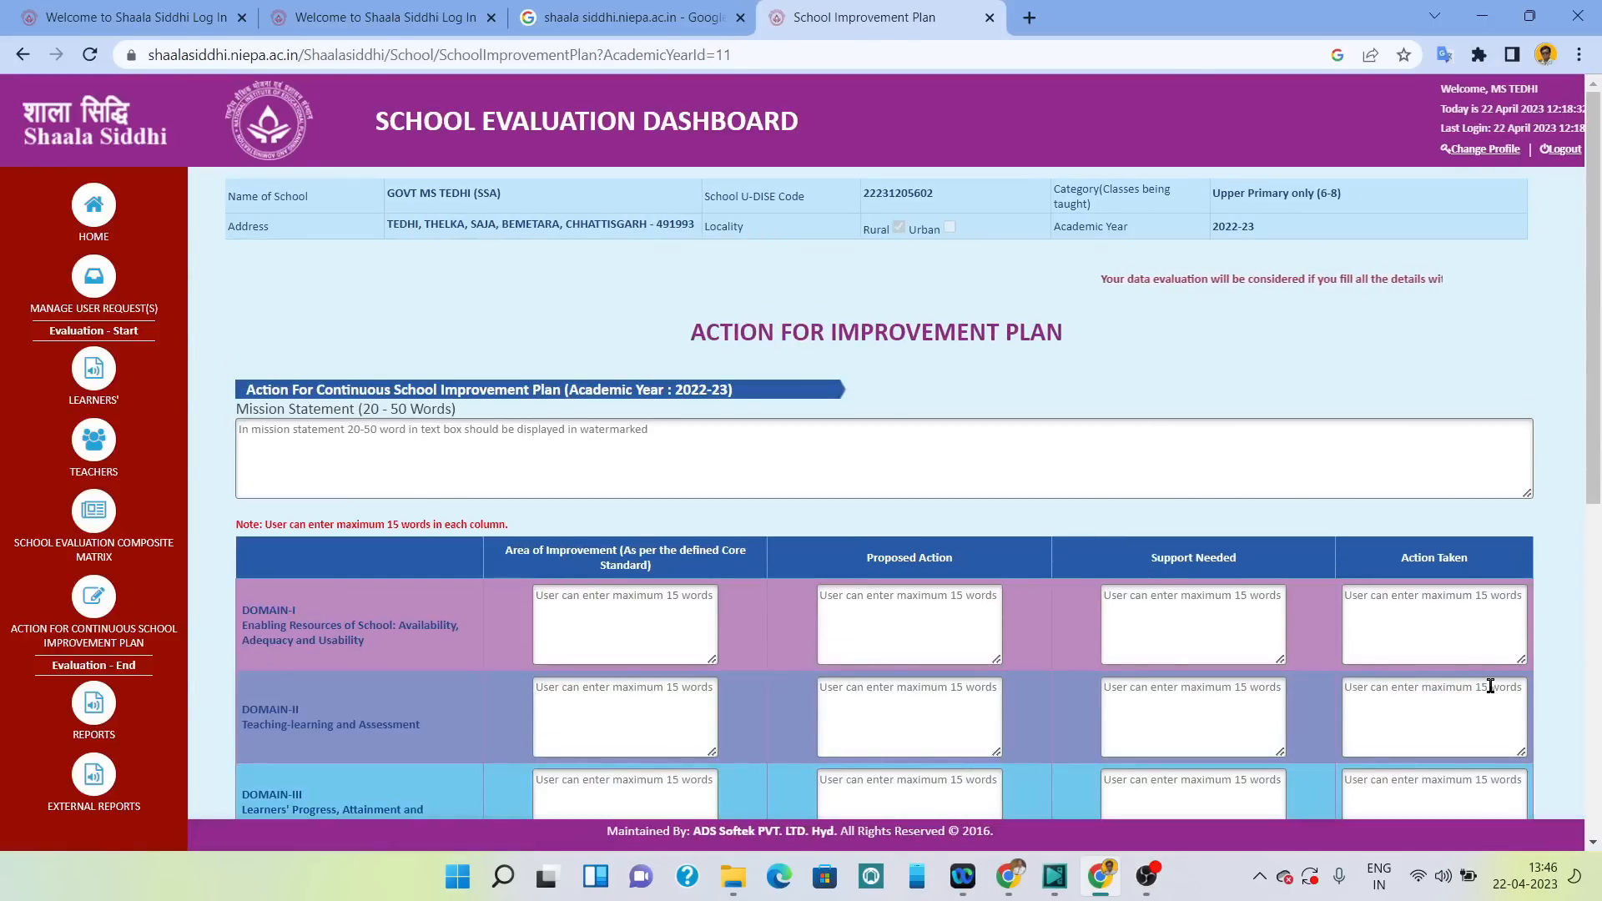
Look over the blank improvement plan form, from the mission statement through the improvement, action and support columns for each domain.
scroll(1490, 686, "down", 1)
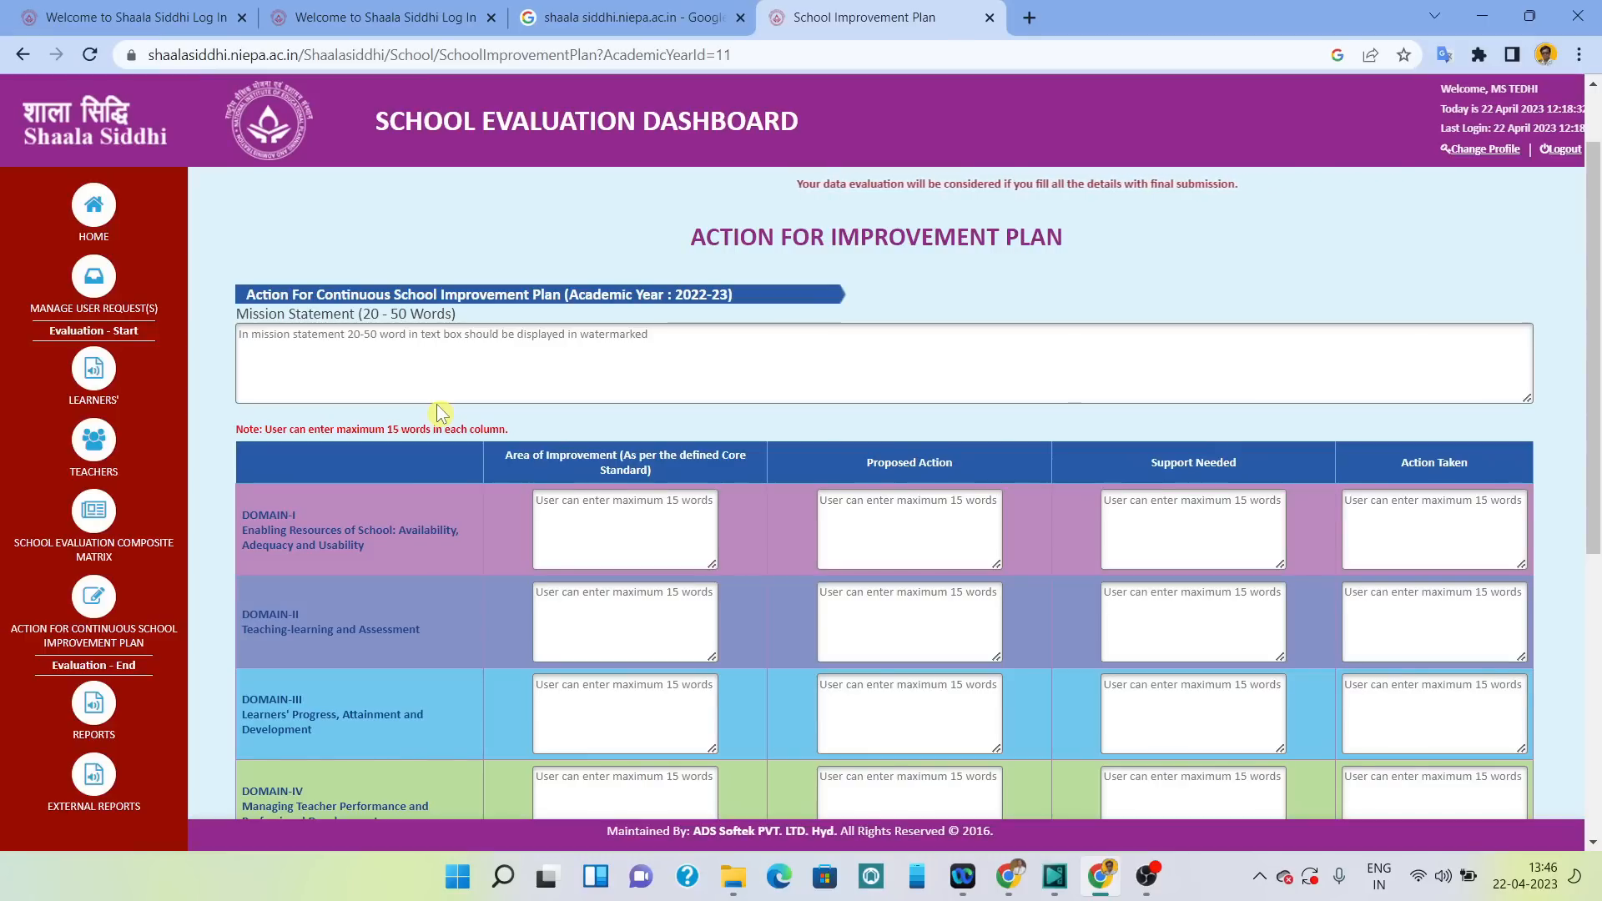
scroll(440, 413, "down", 2)
scroll(440, 413, "down", 2)
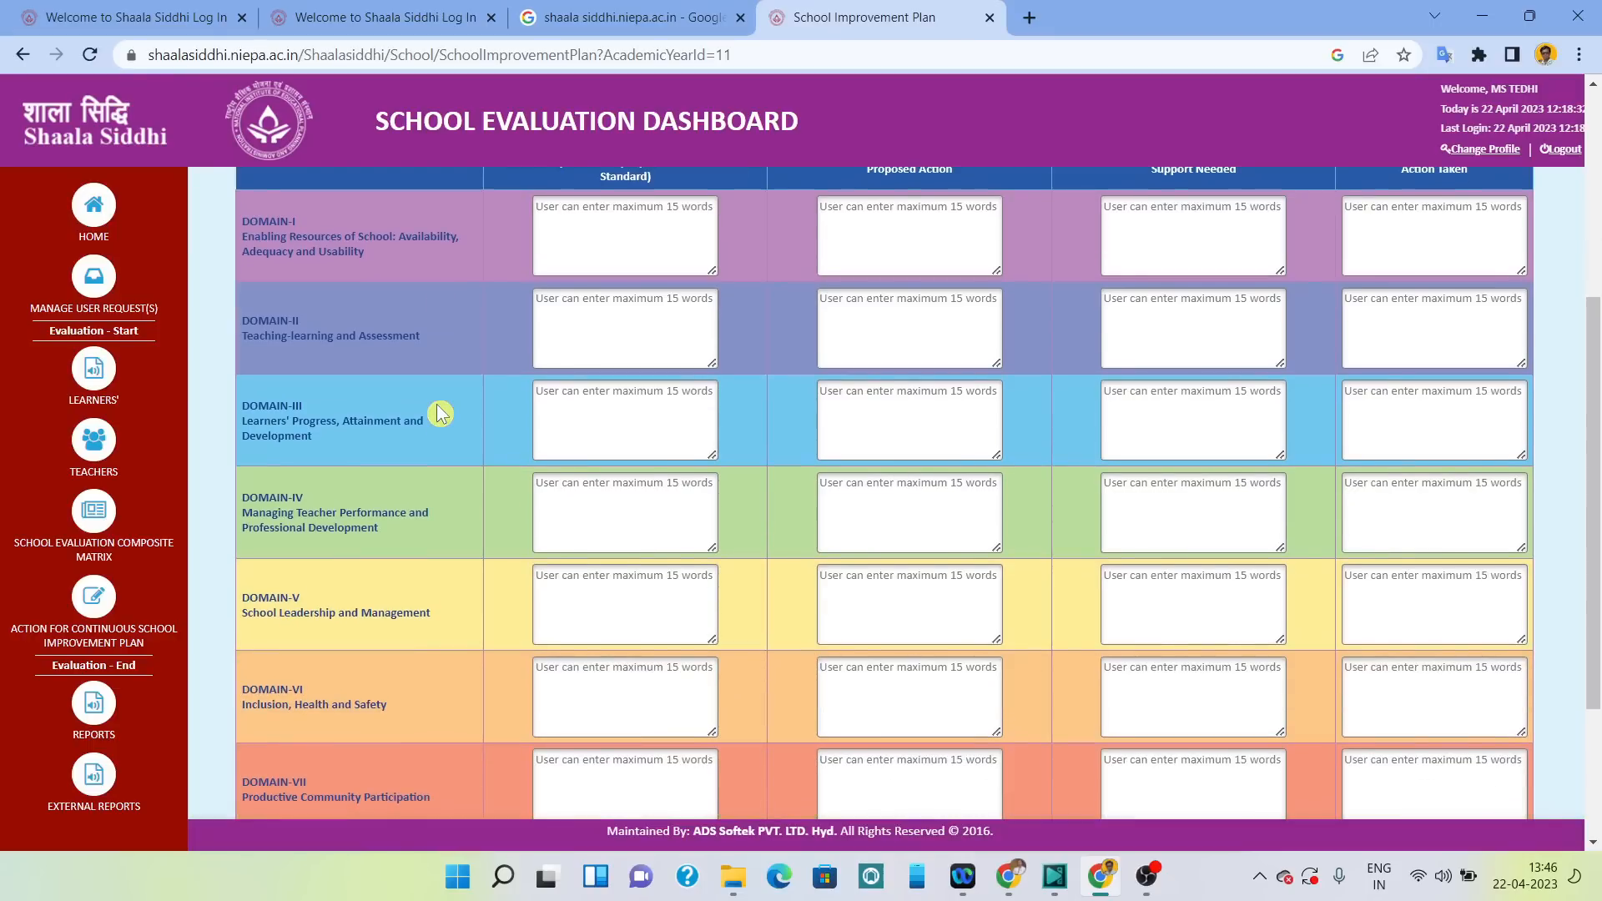
scroll(440, 413, "up", 1)
scroll(440, 413, "down", 4)
scroll(440, 413, "up", 5)
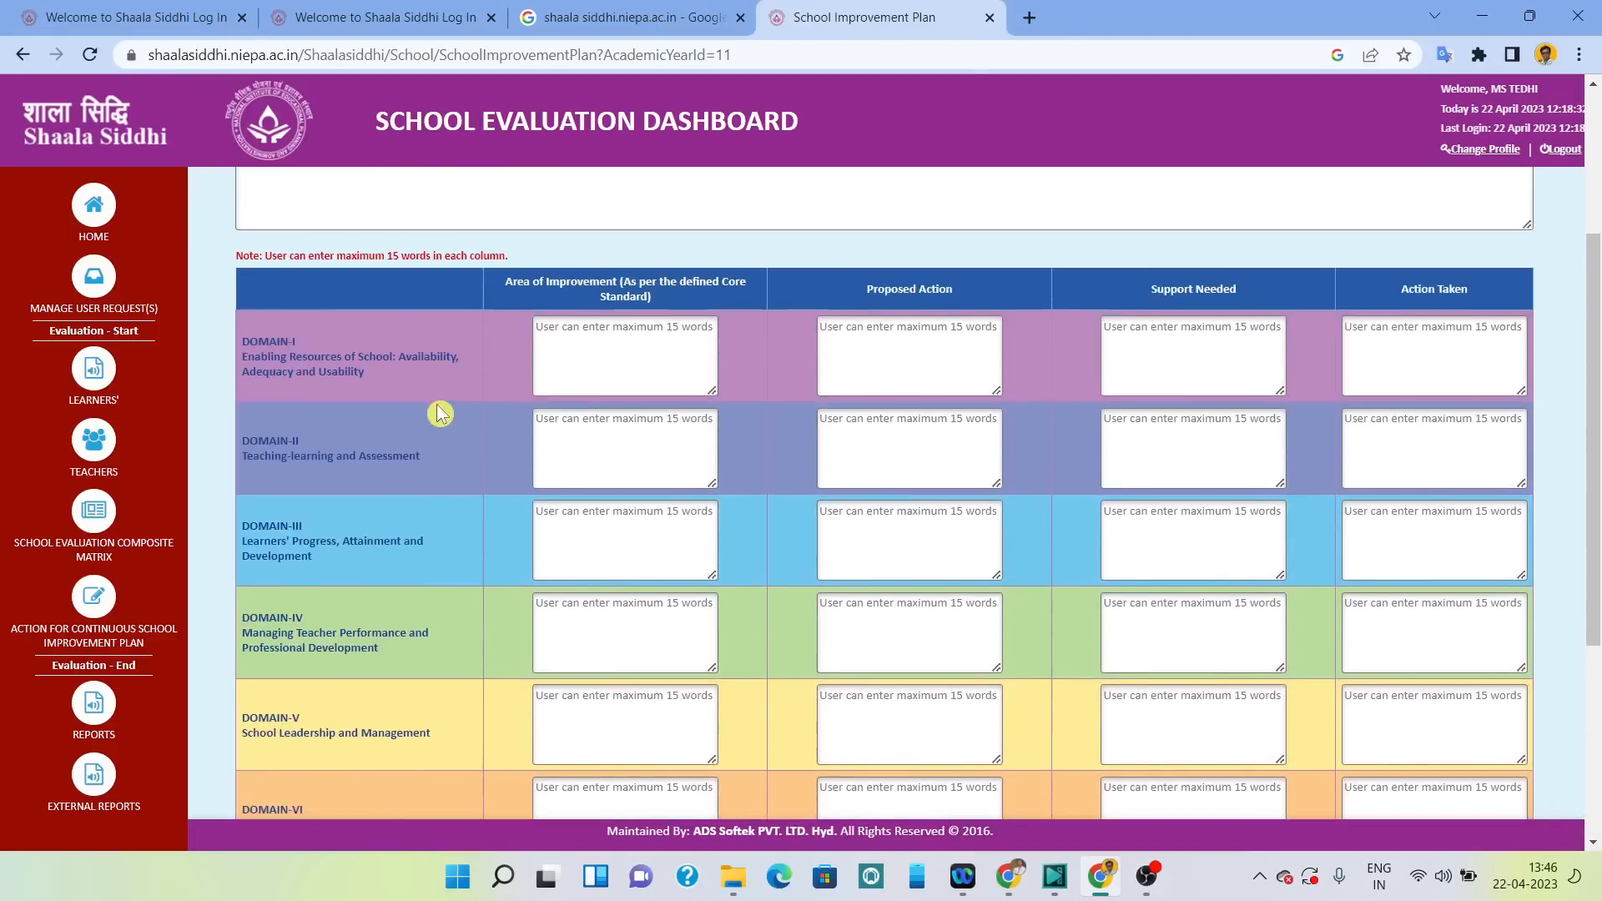
scroll(439, 413, "up", 3)
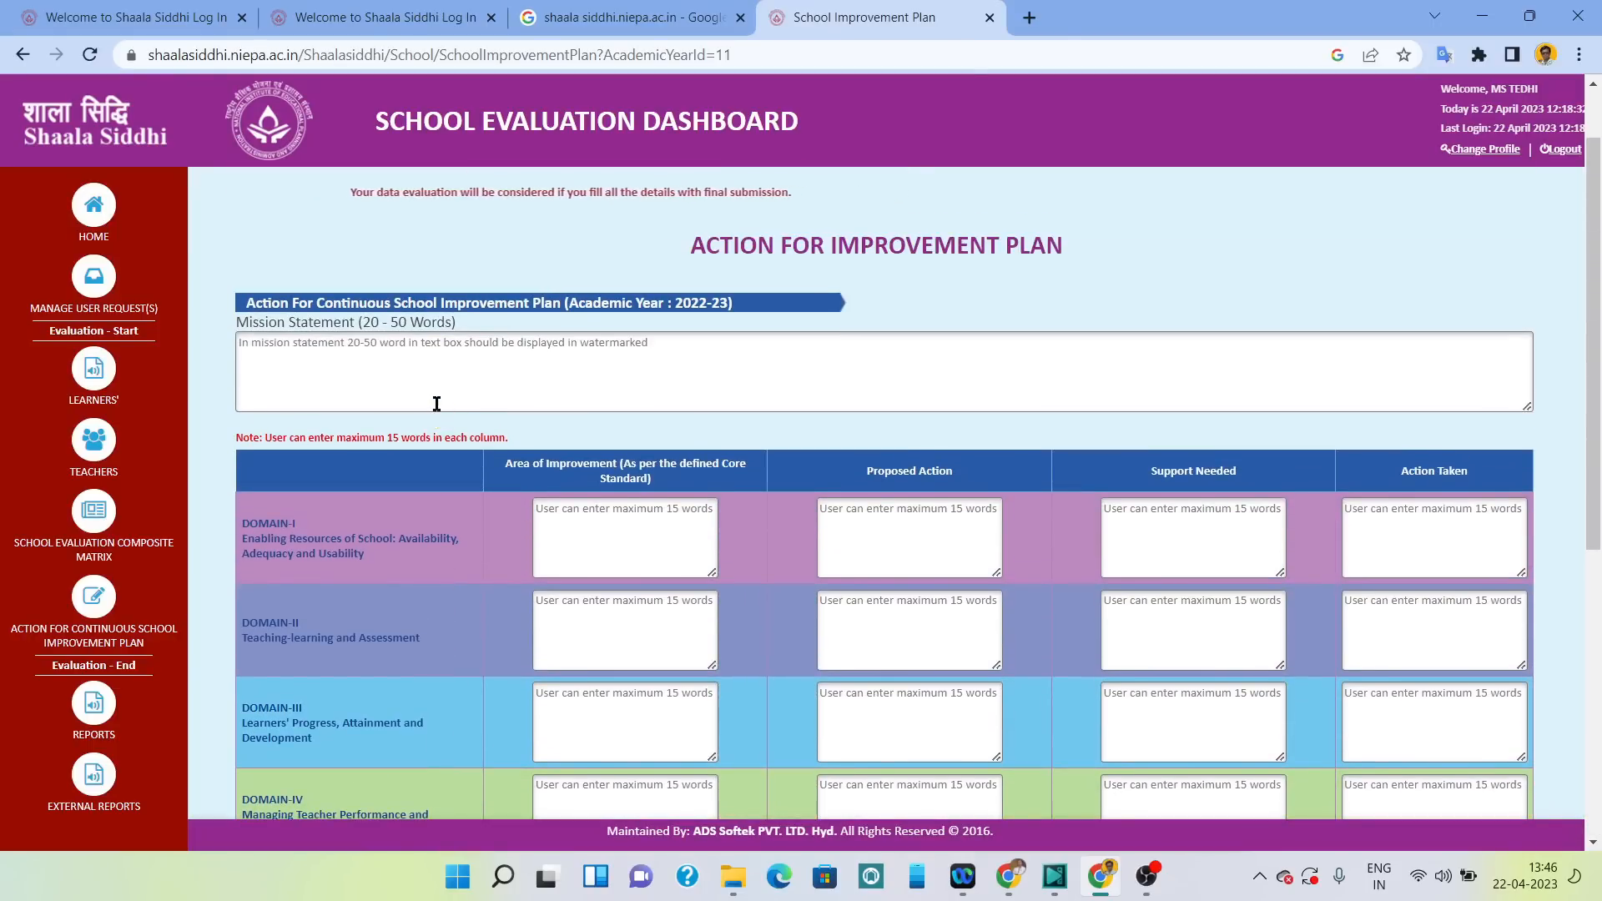
scroll(437, 404, "down", 2)
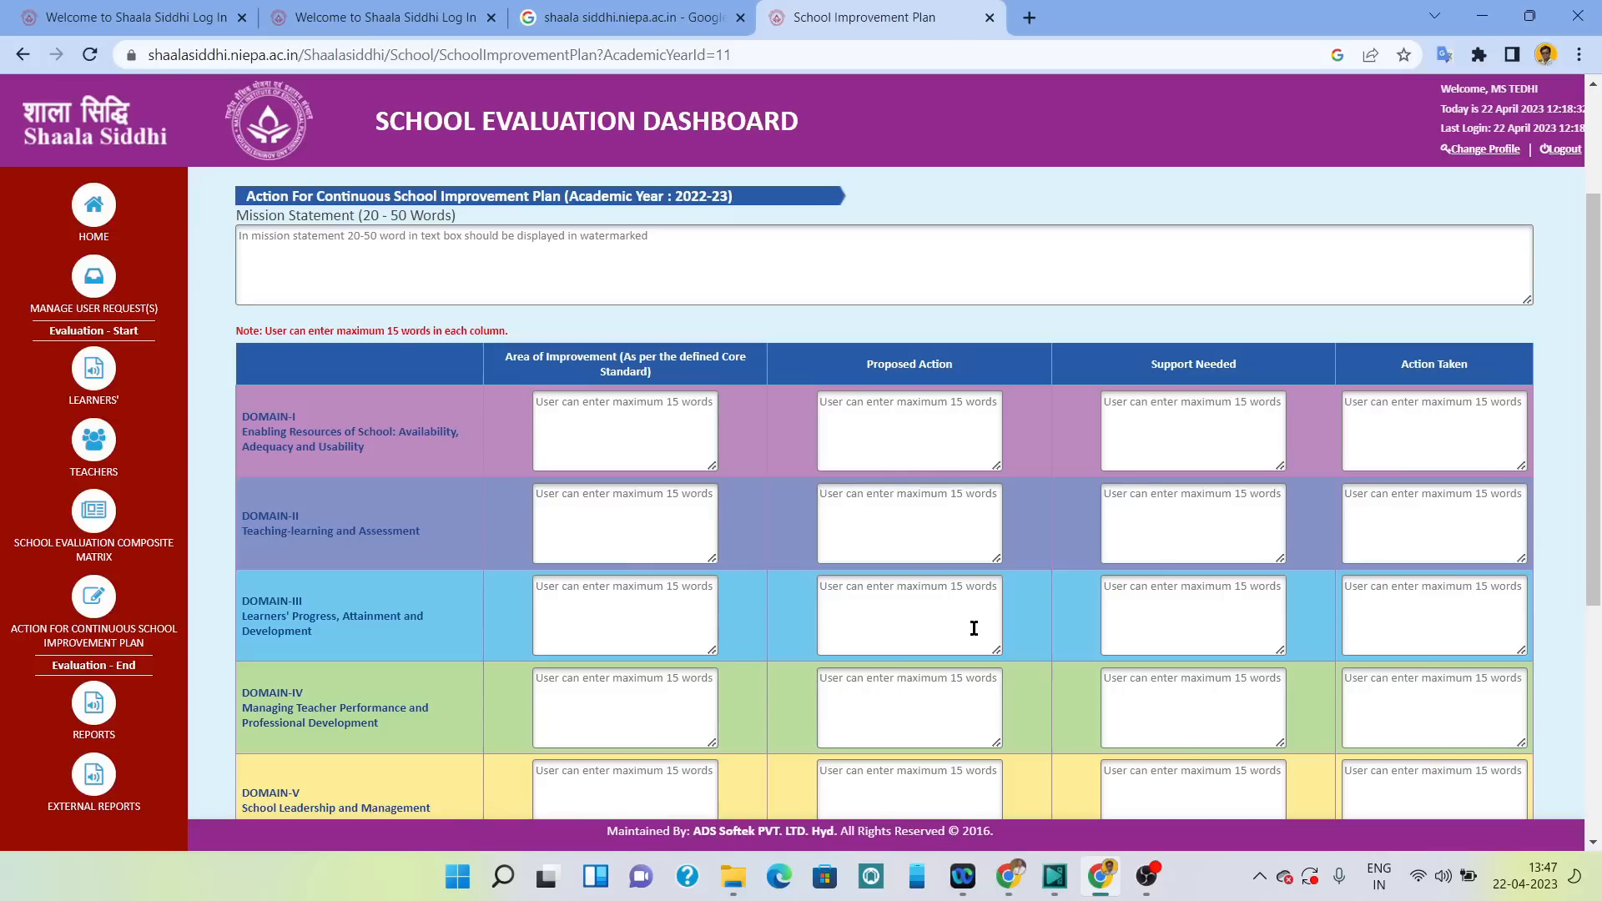
scroll(974, 628, "down", 2)
Enter a mission statement about converting the school into an ideal campus and constantly orienting teachers for the students' all round development.
scroll(974, 627, "up", 5)
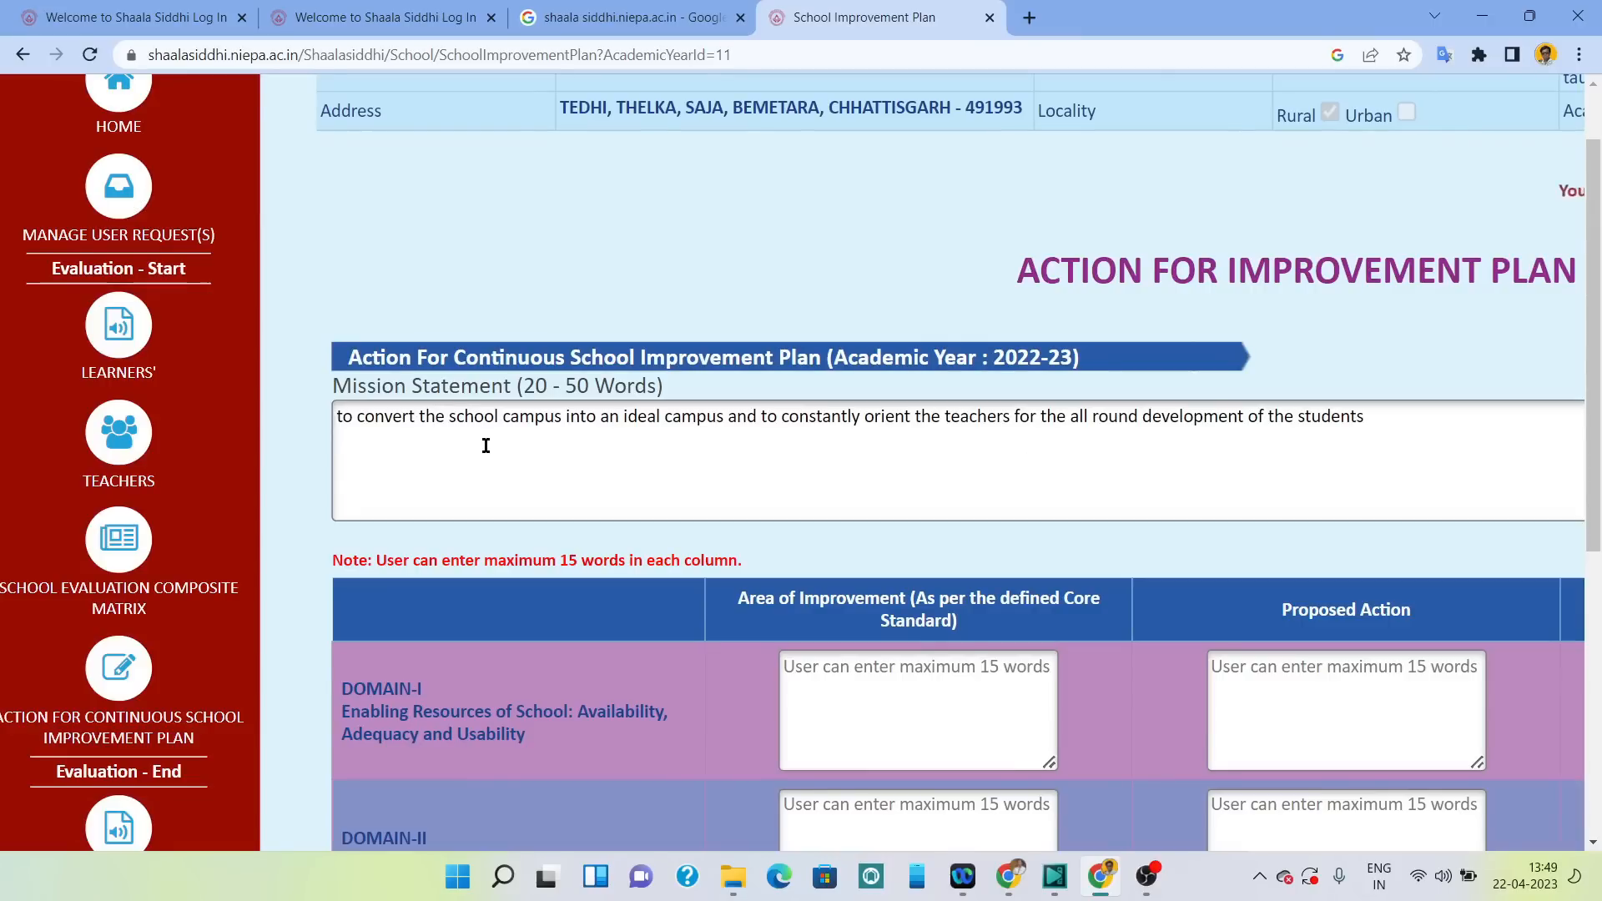
left_click(434, 441)
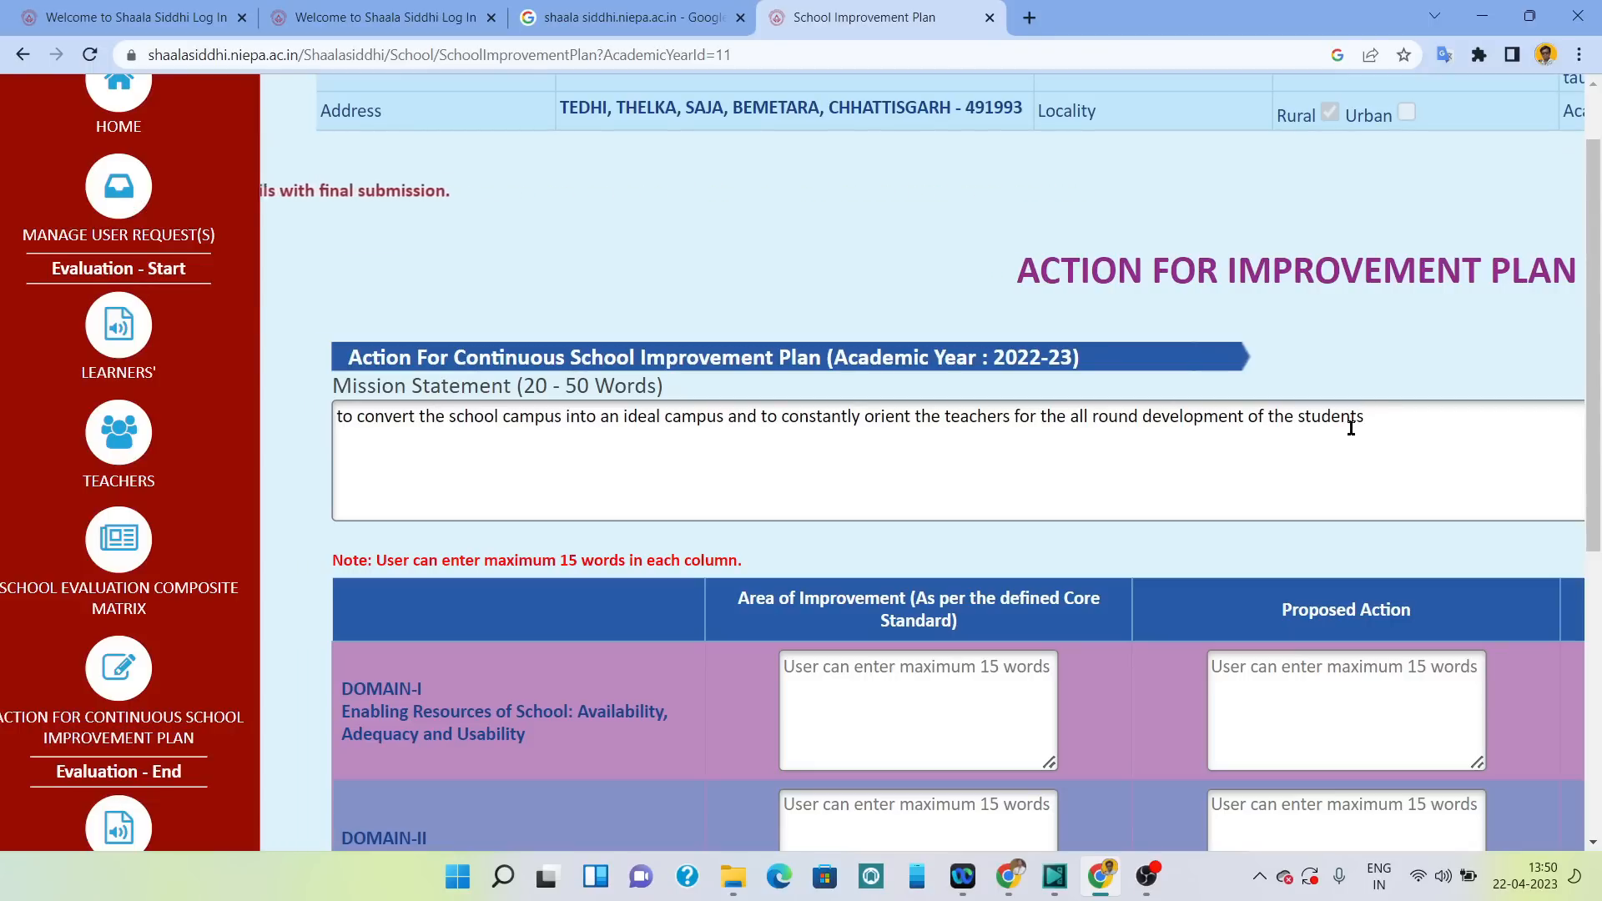
key("ctrl+minus")
key("ctrl+minus")
key("ctrl+minus")
Fill in the area of improvement for all seven domains, with "school boundary wall,toilet and library" for Domain I.
scroll(1352, 428, "down", 2)
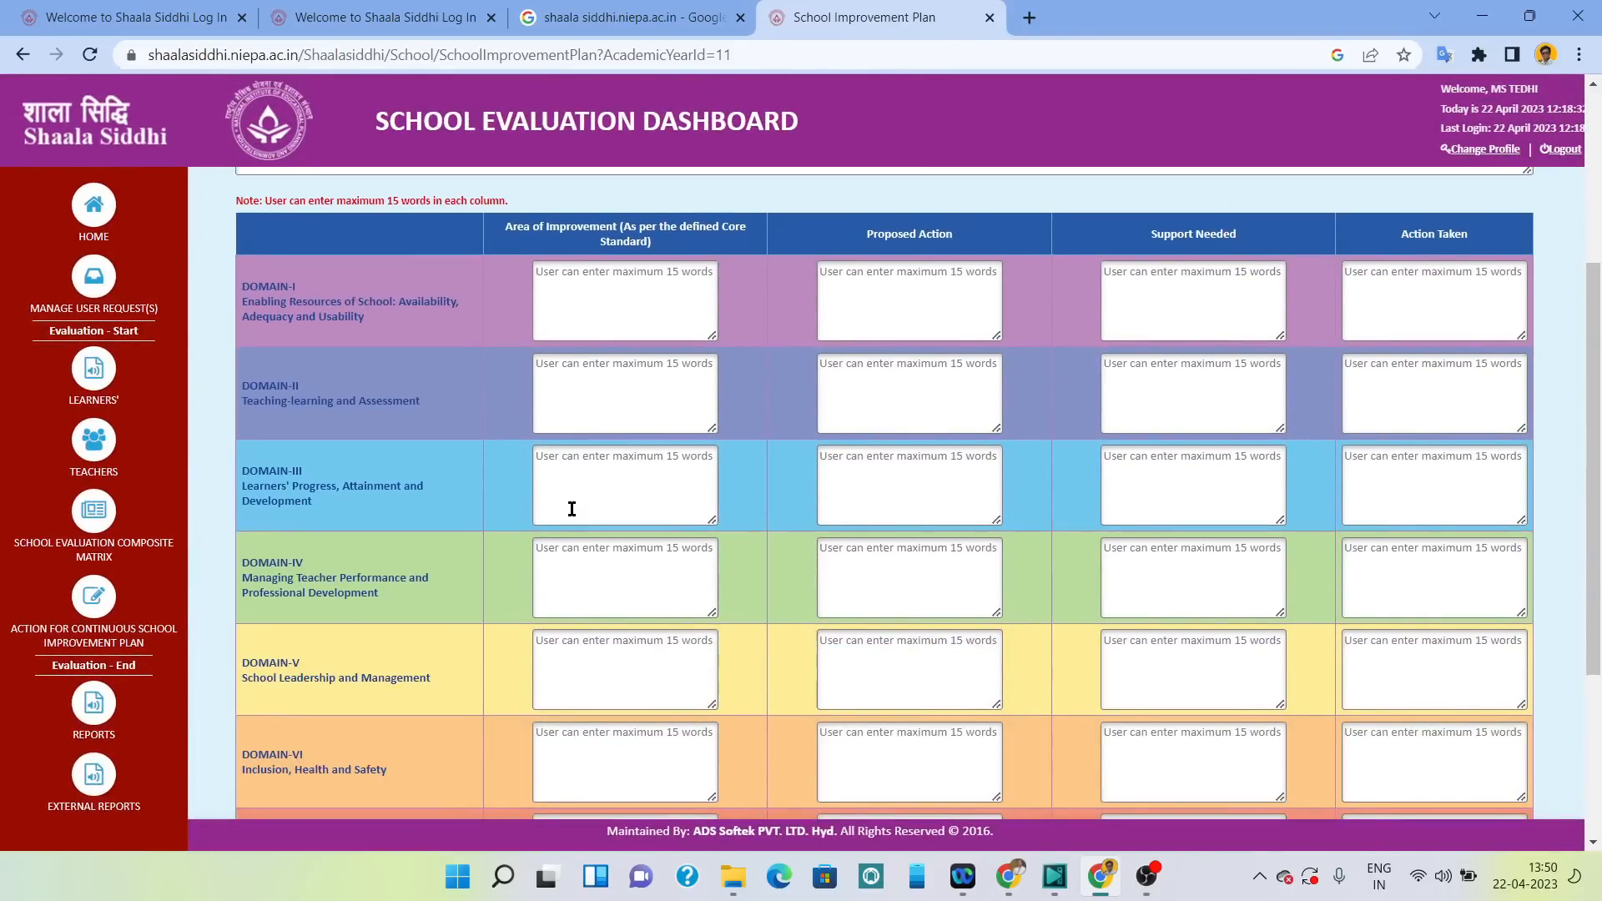
scroll(572, 509, "down", 2)
scroll(571, 509, "up", 3)
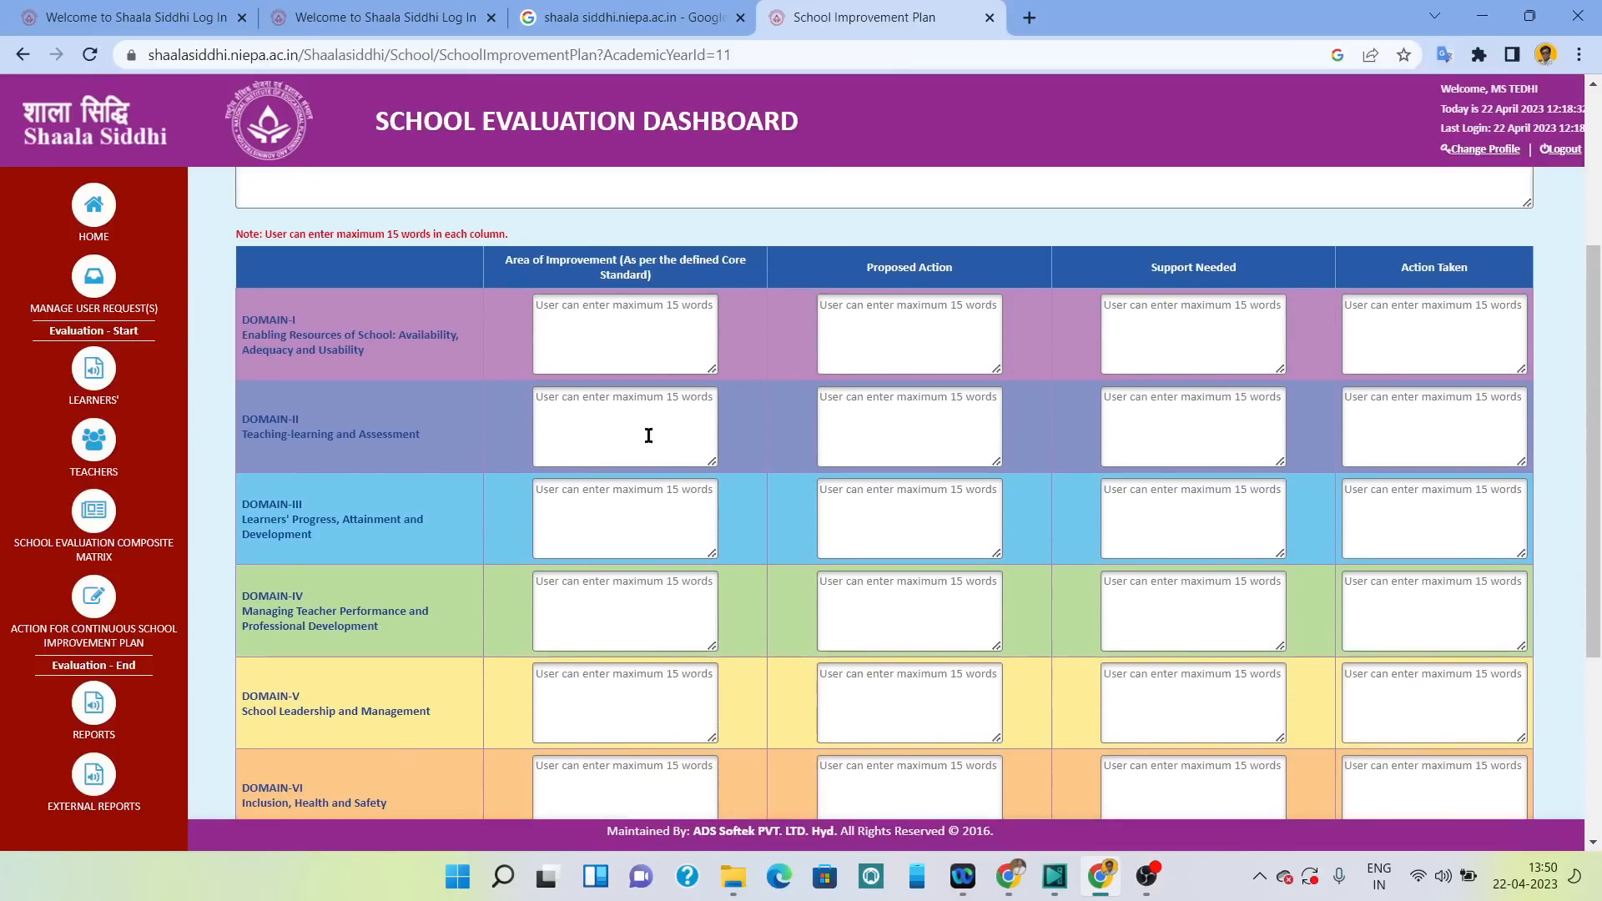
scroll(828, 597, "down", 1)
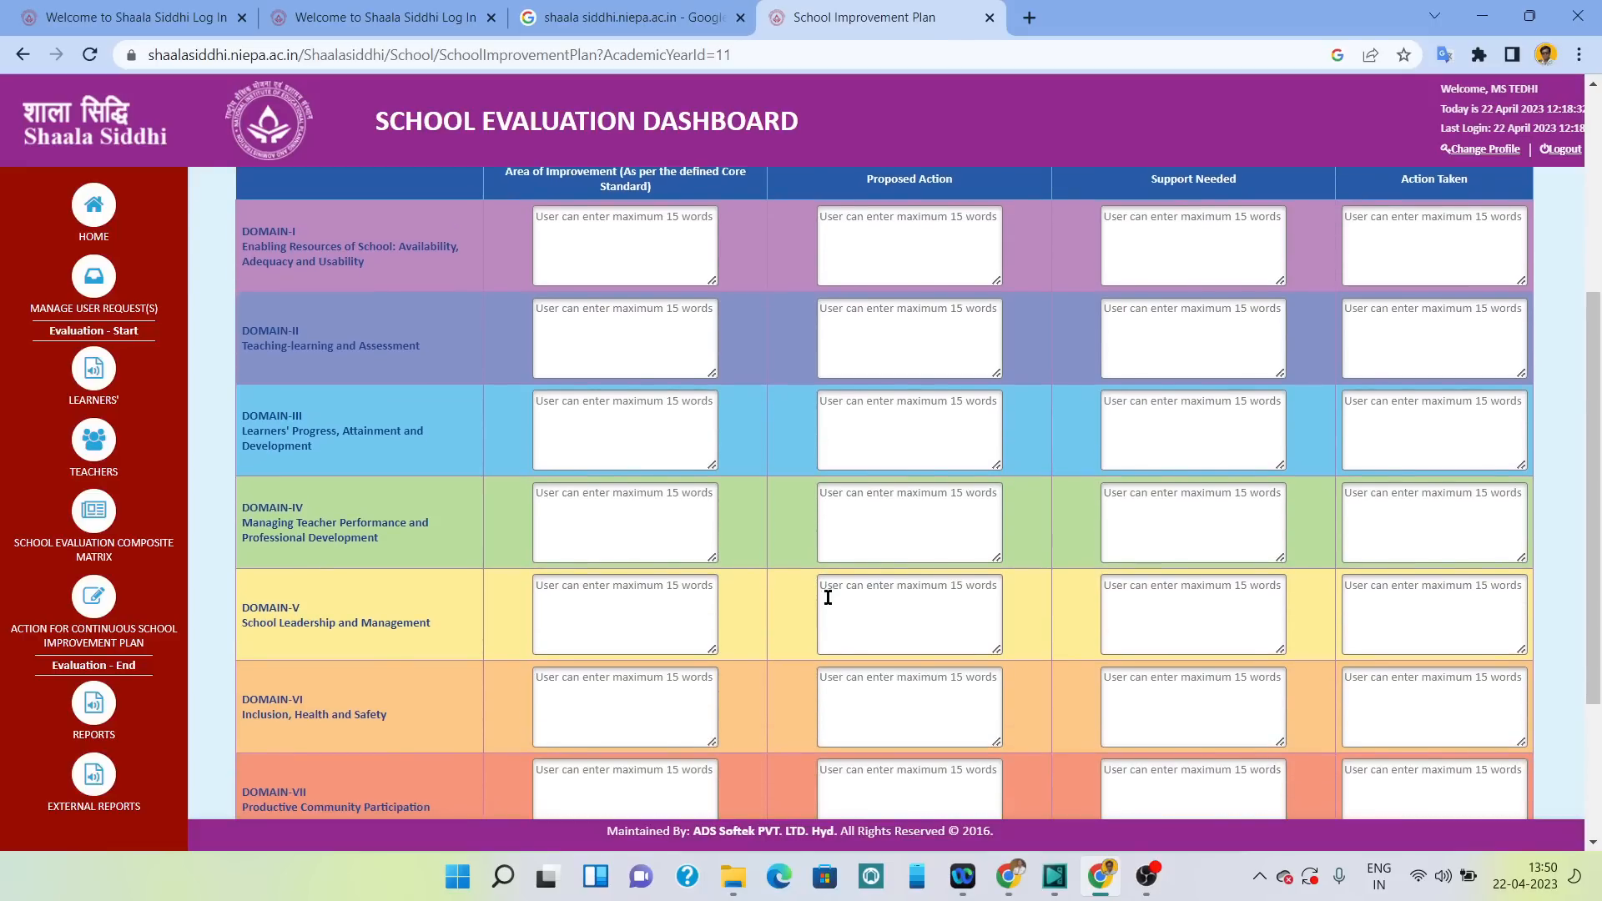
scroll(828, 598, "up", 2)
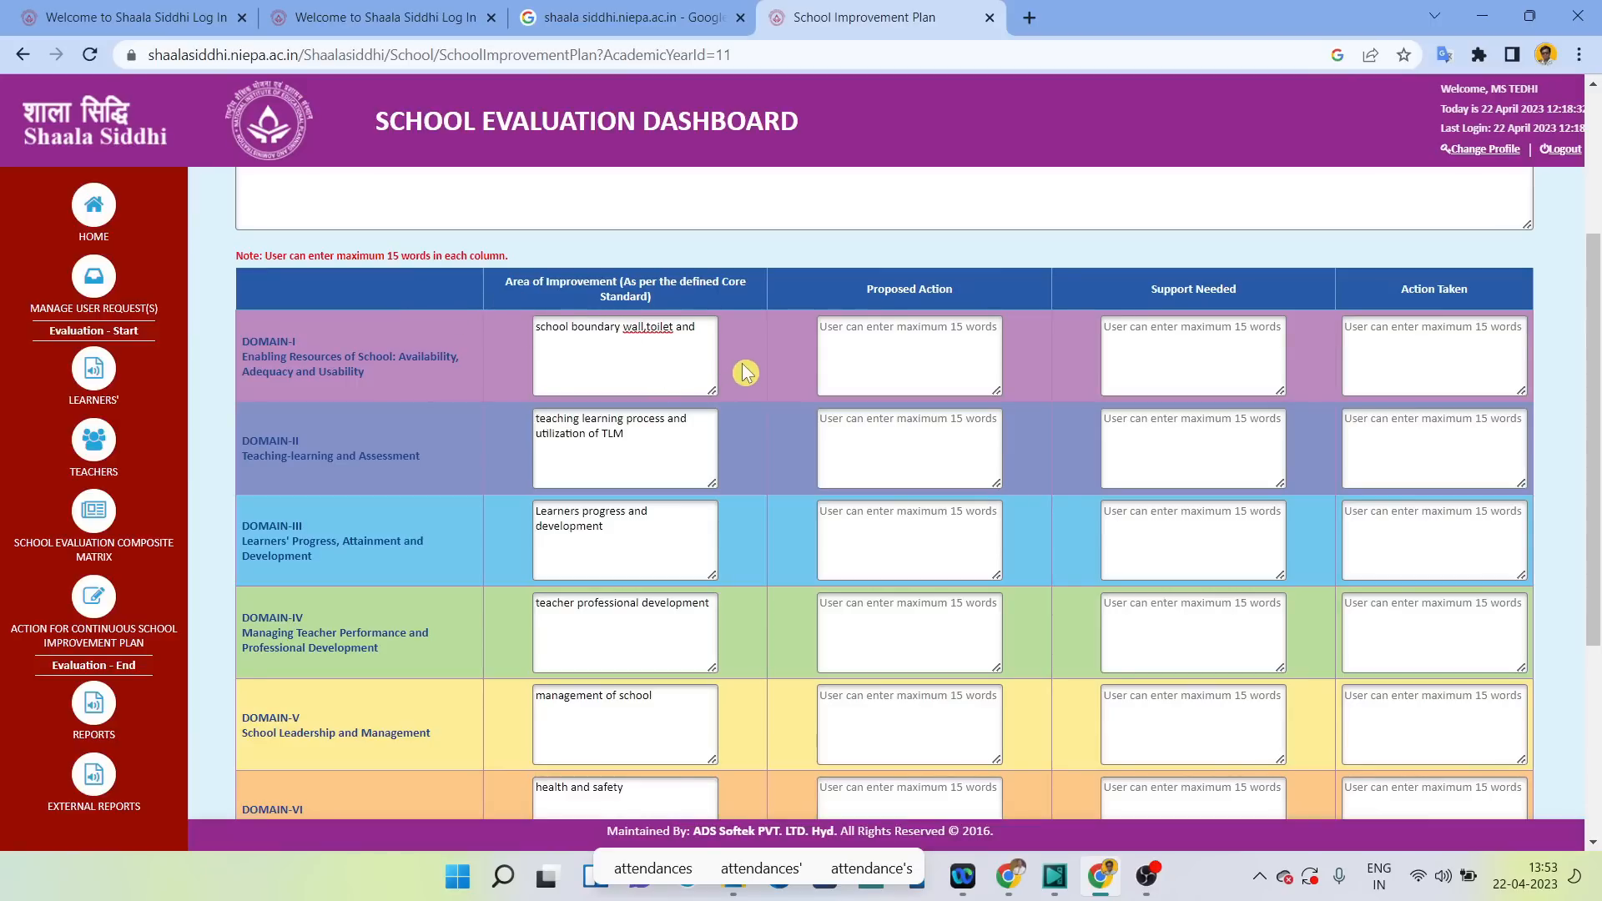
scroll(745, 373, "up", 3)
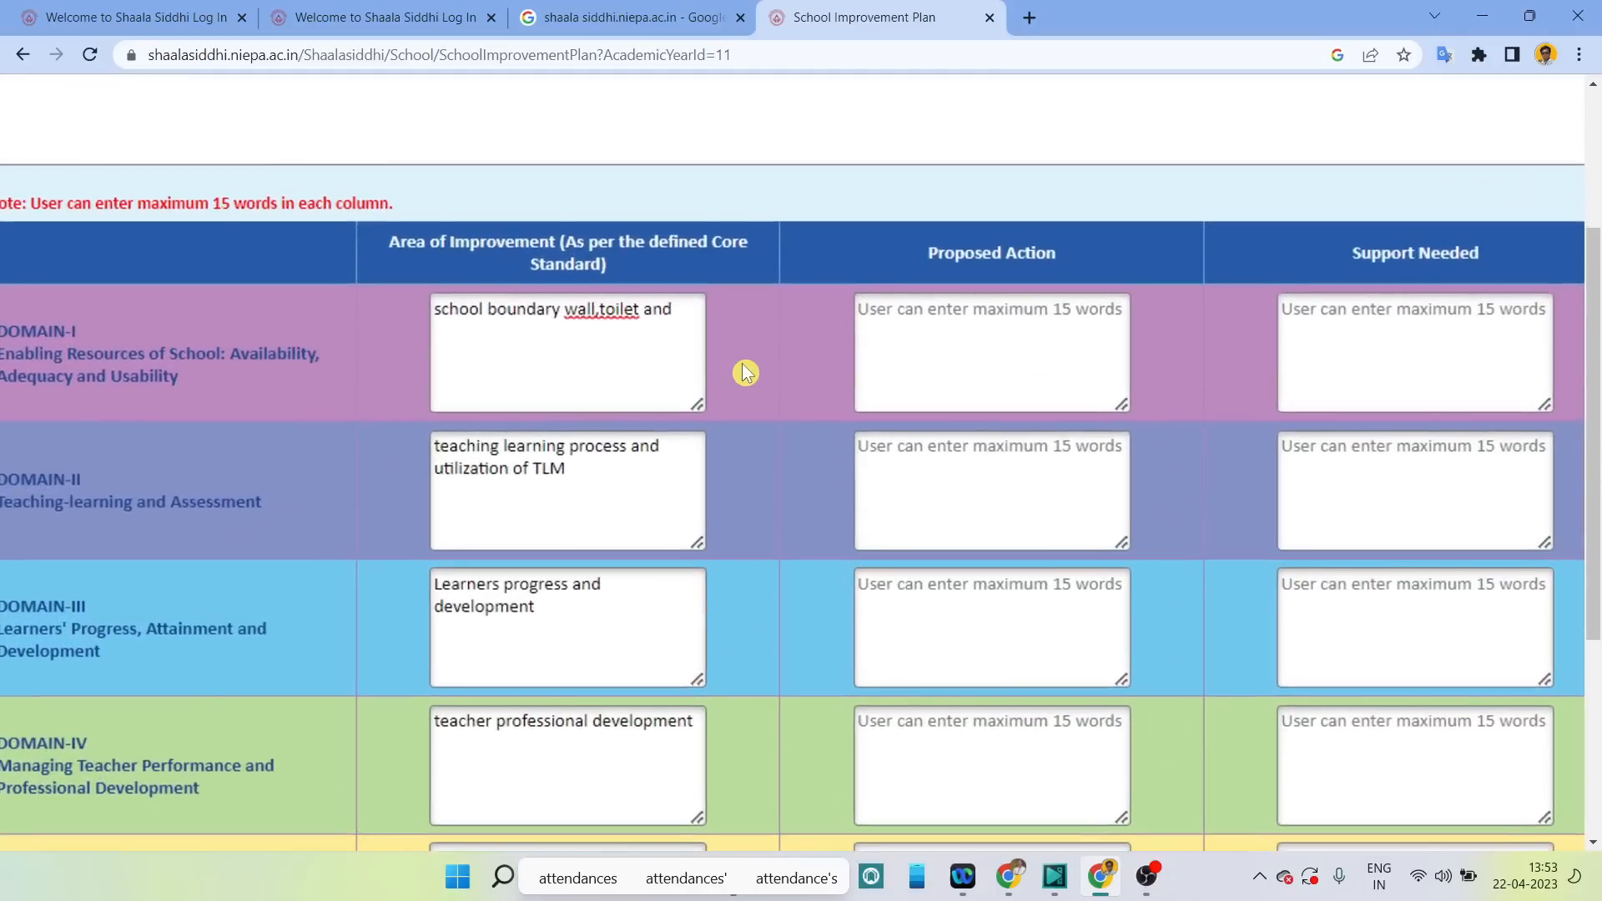
scroll(746, 373, "down", 1)
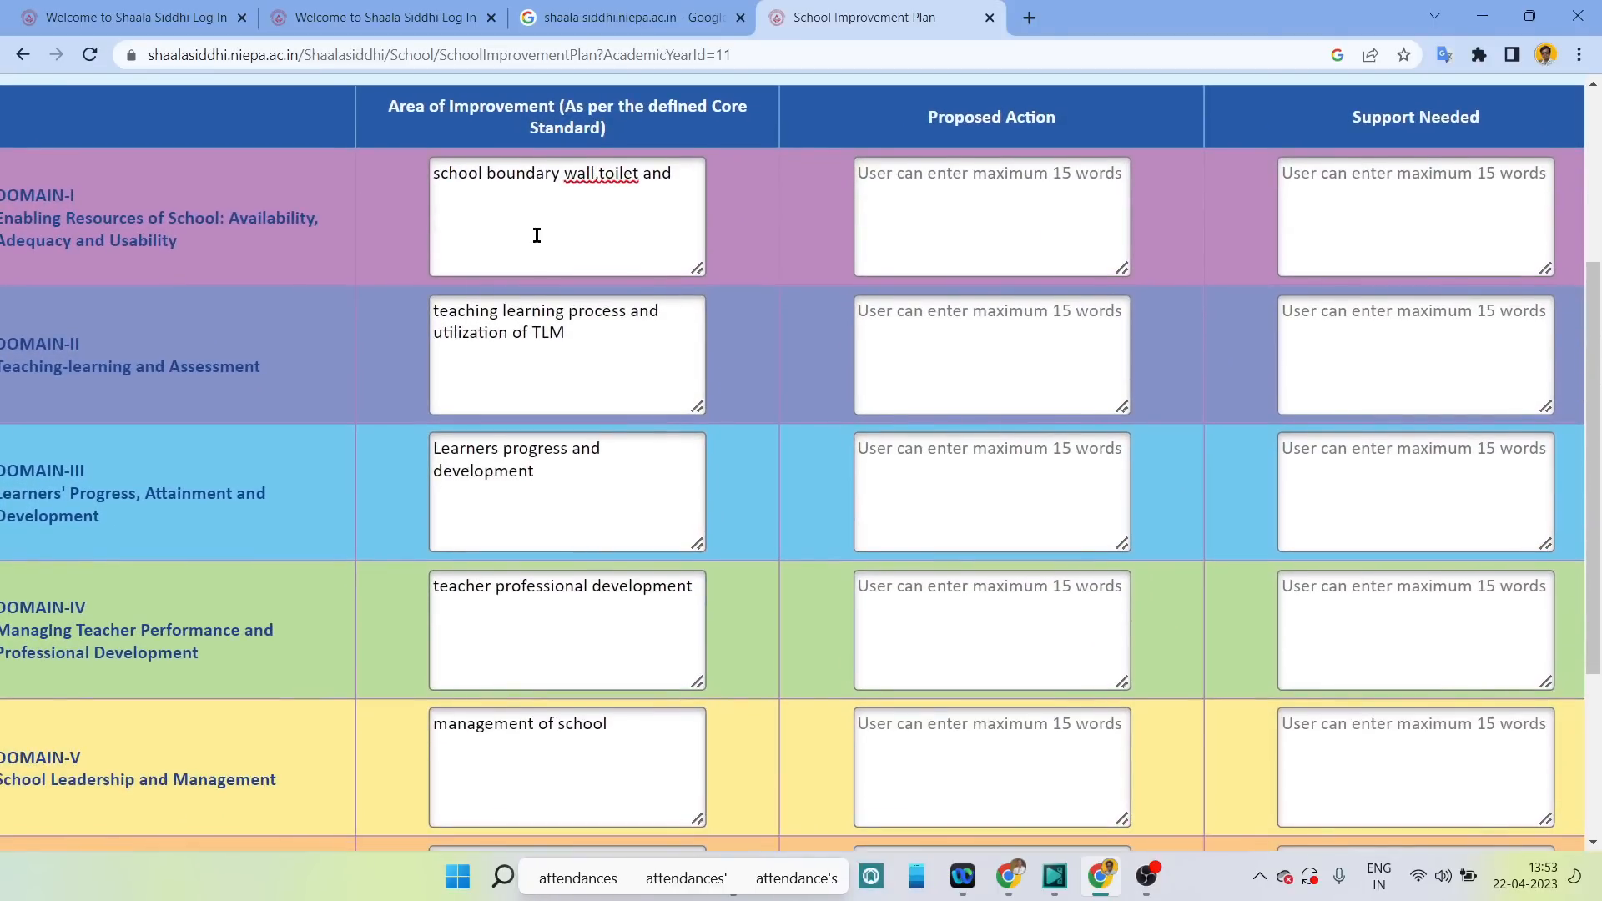
left_click(676, 174)
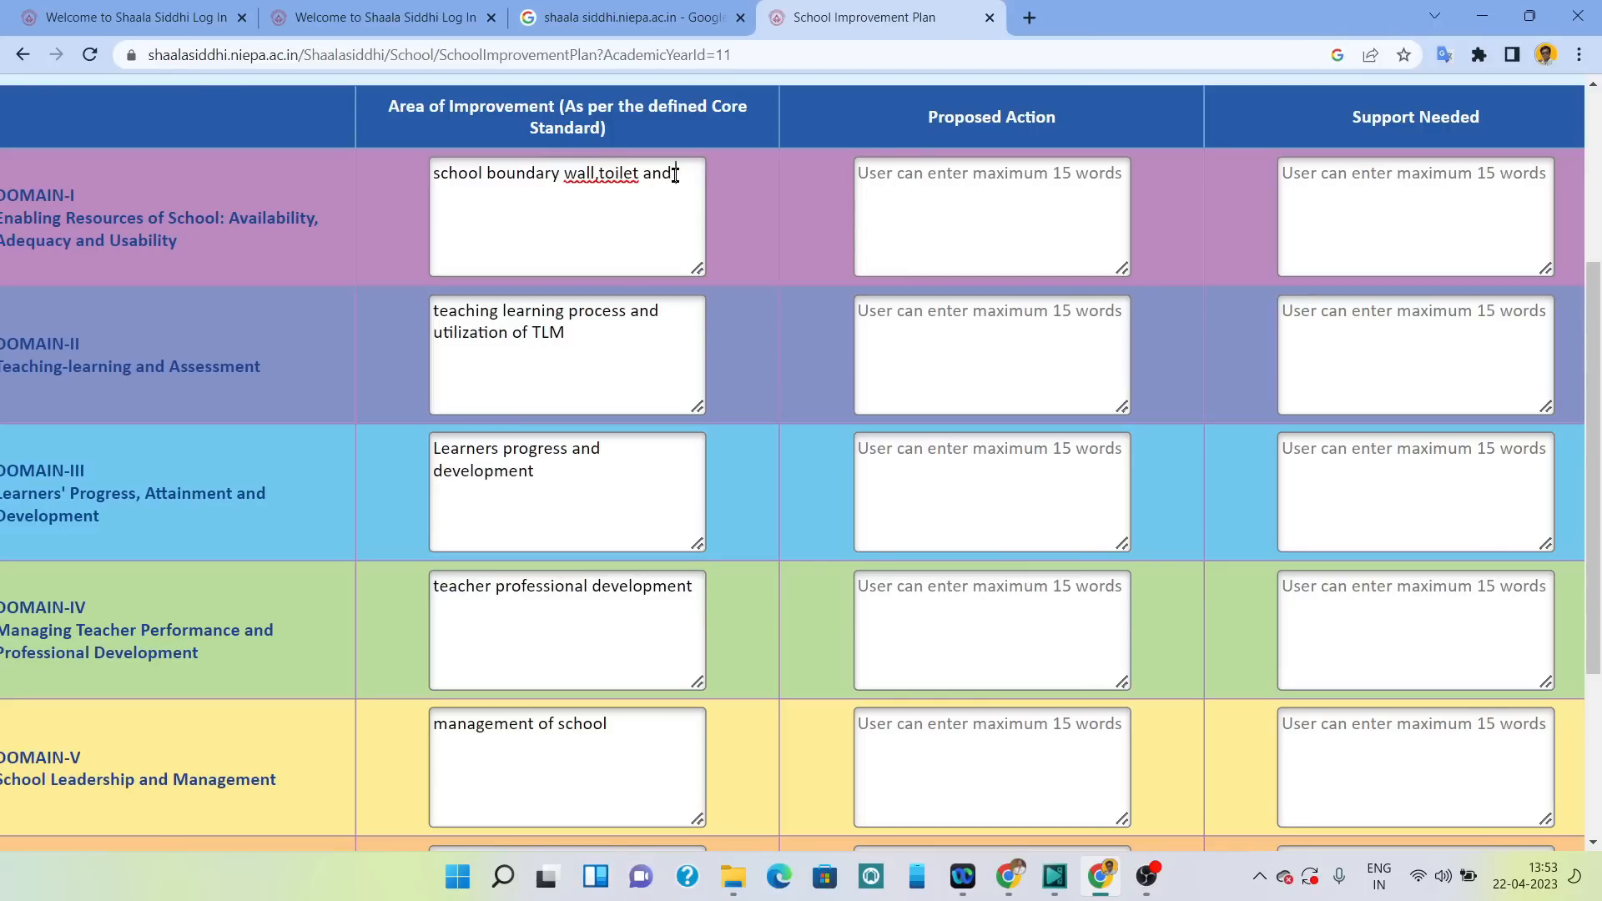
type("librar")
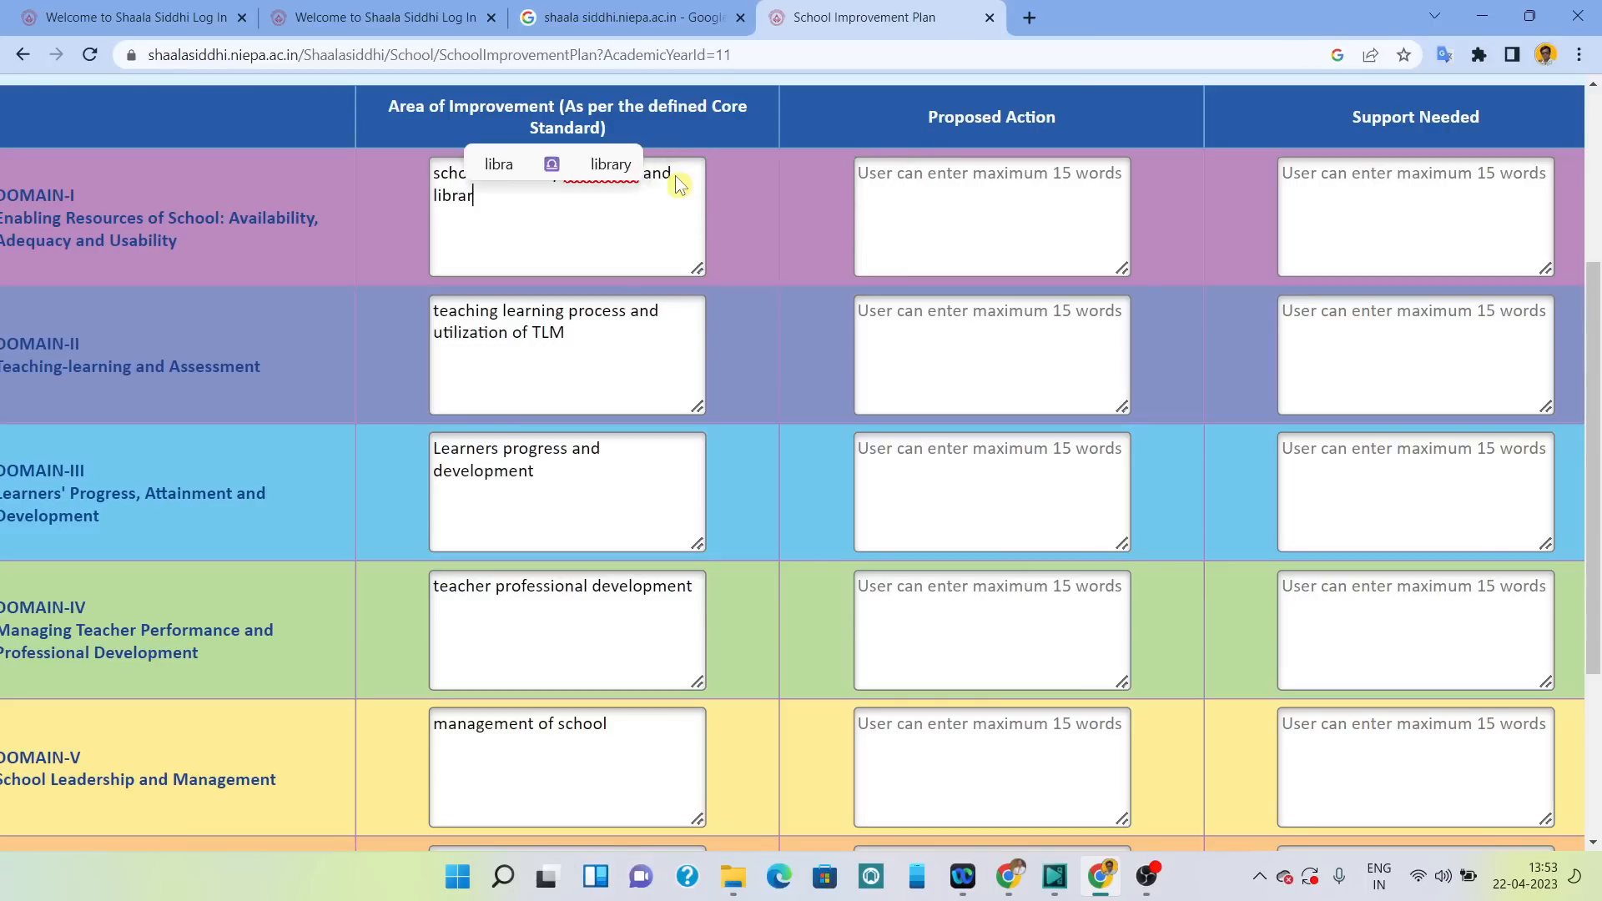
type("y")
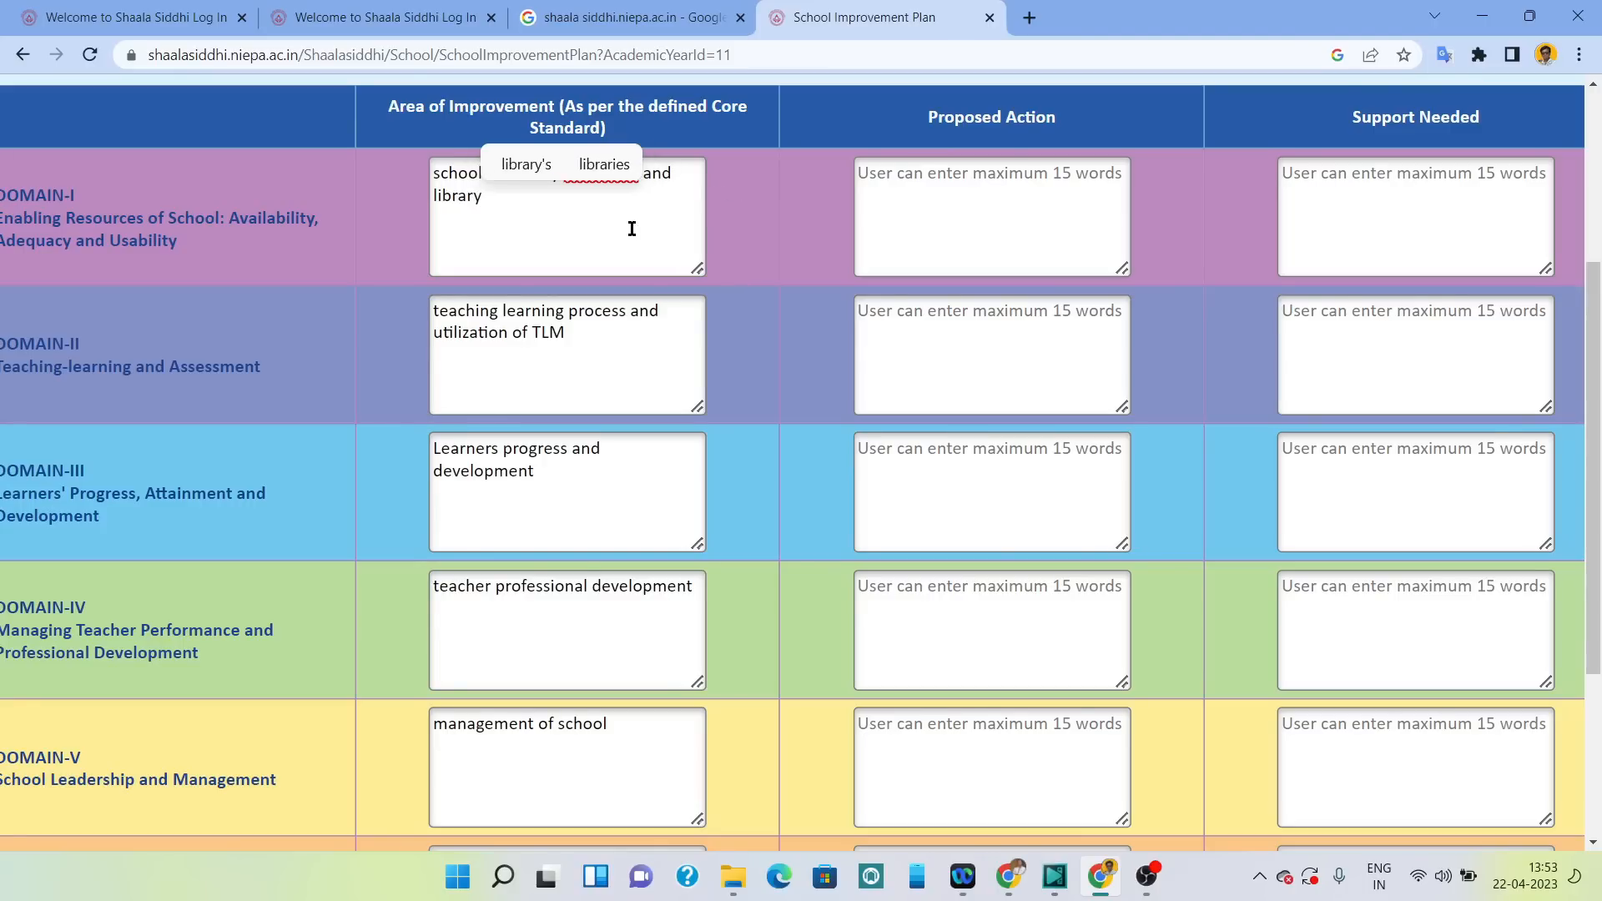
Check the areas of improvement and correct the Domain VII entry to read "SMC meetings and SMC members attendance".
scroll(632, 228, "left", 1)
scroll(631, 229, "up", 1)
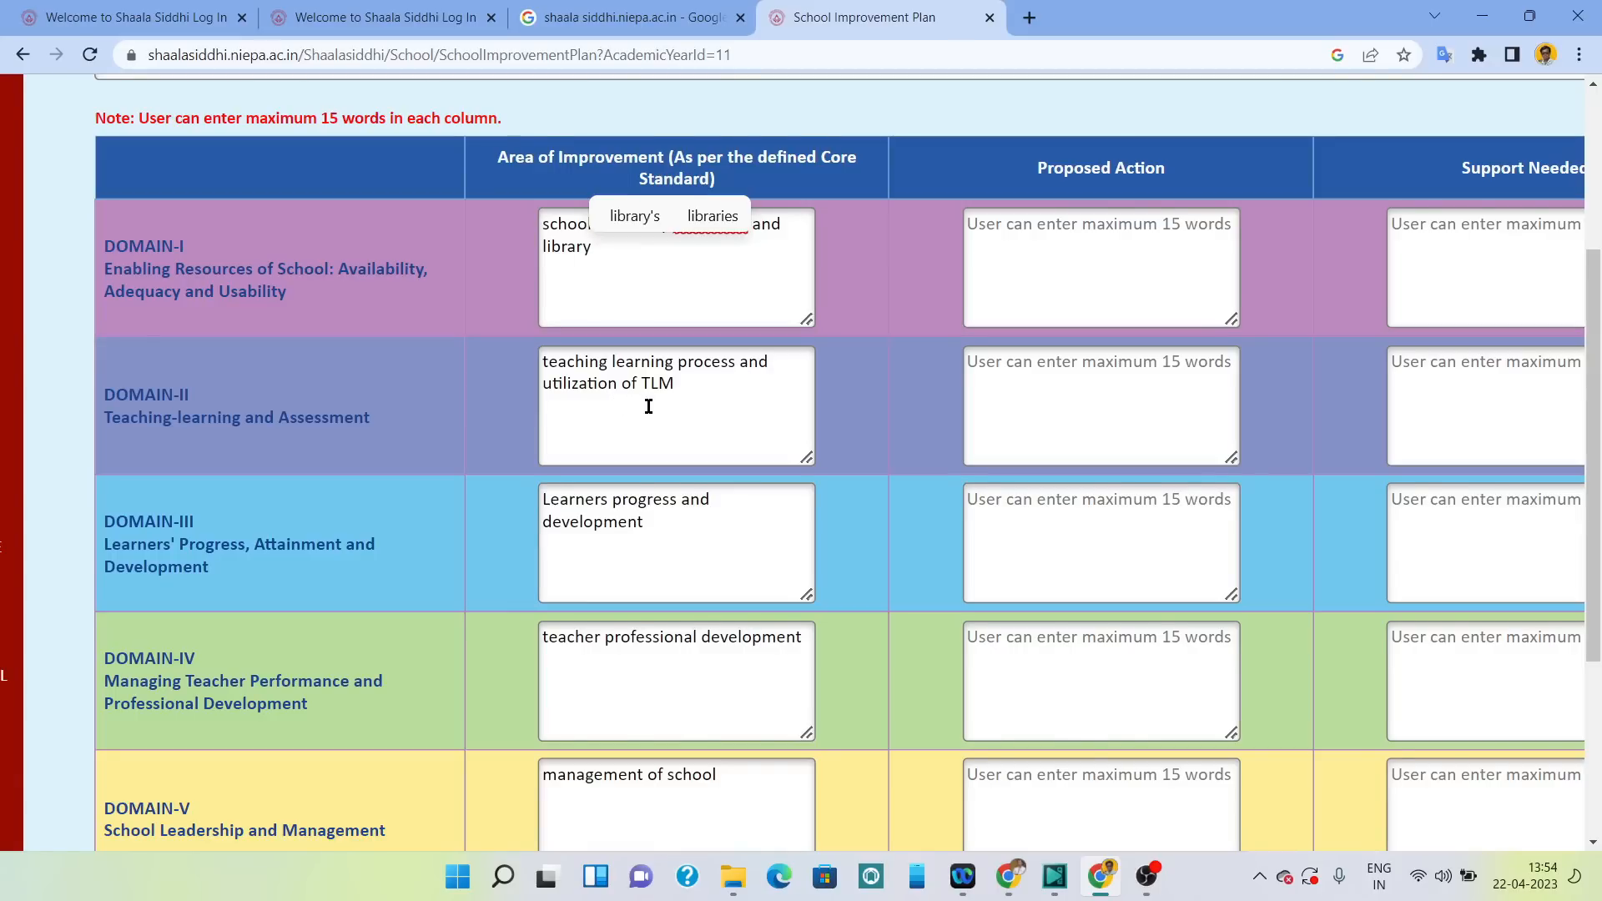
scroll(642, 405, "down", 2)
scroll(649, 406, "right", 1)
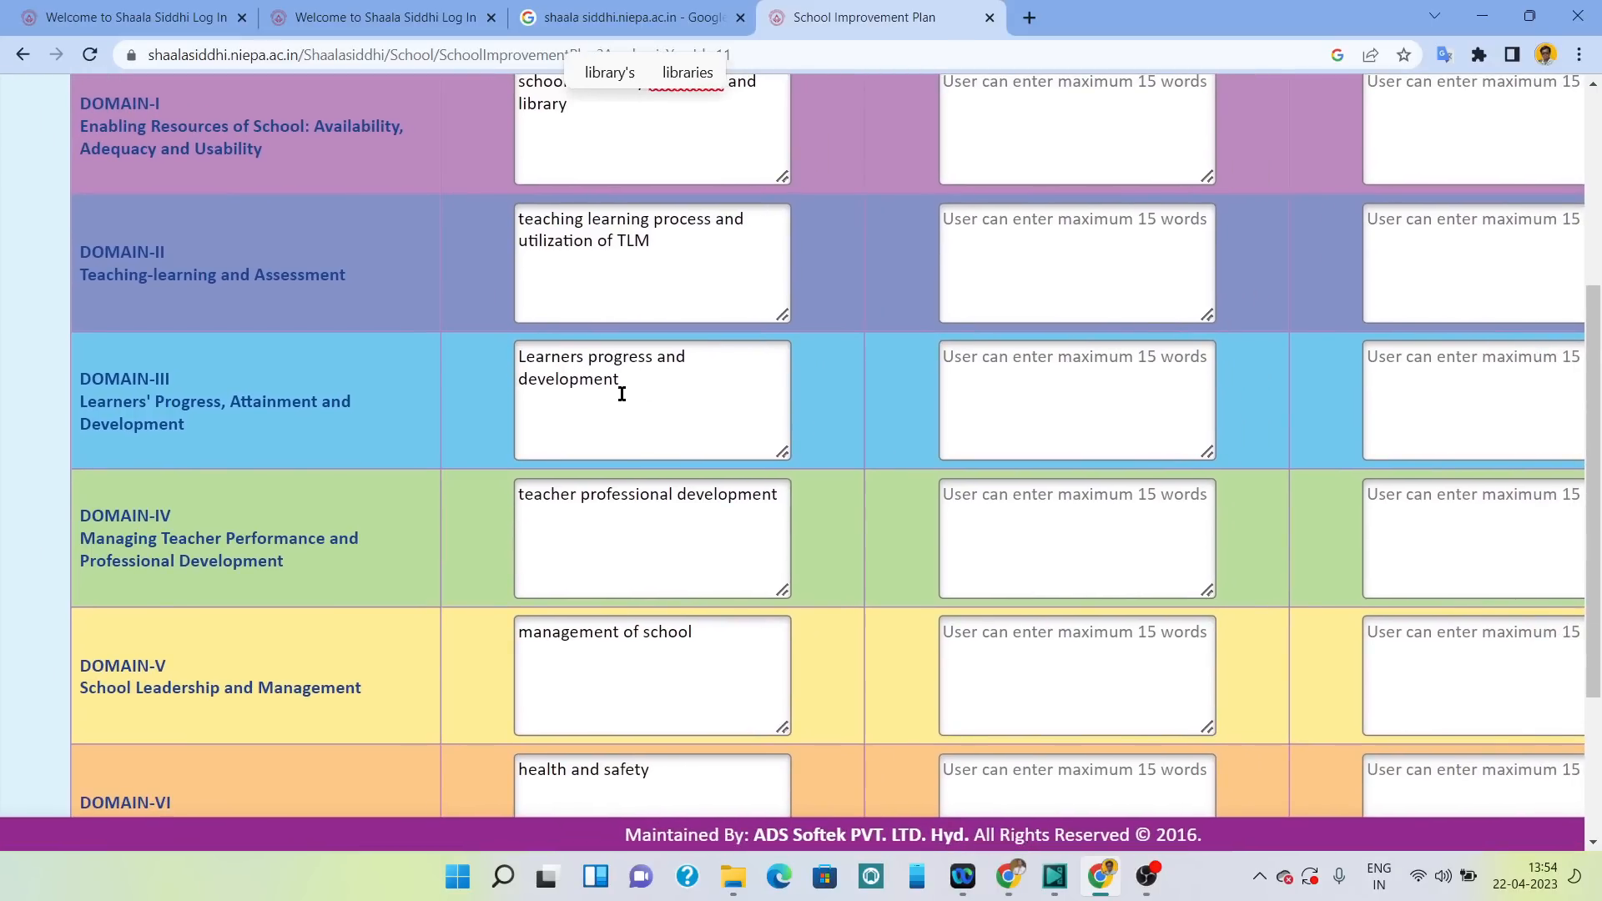
scroll(634, 389, "down", 3)
scroll(634, 388, "left", 1)
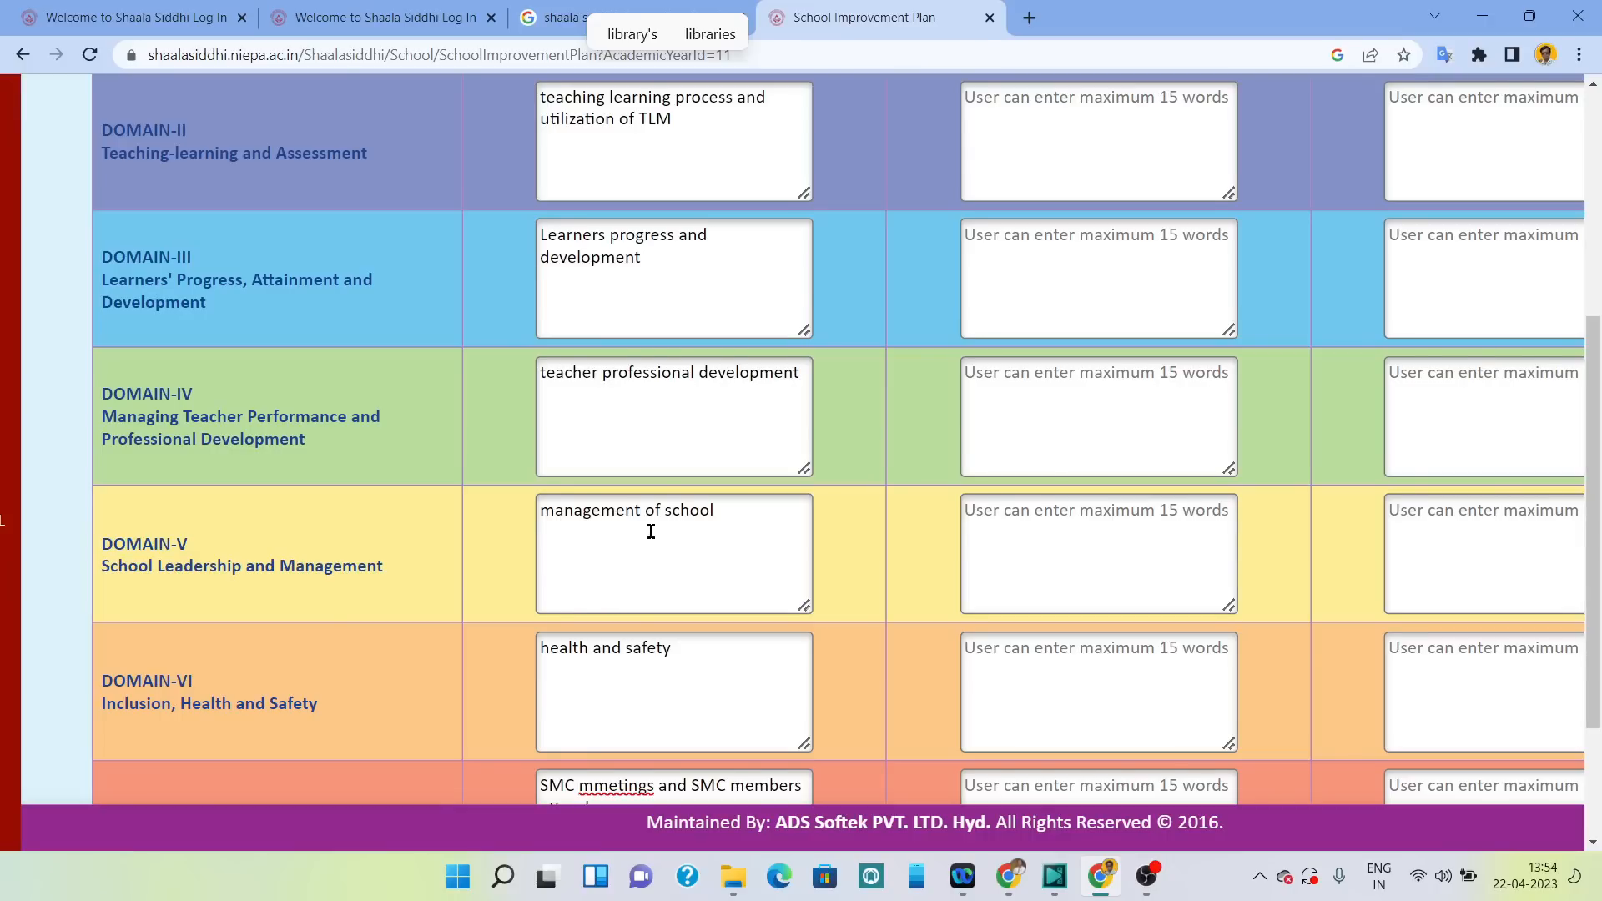
scroll(652, 531, "down", 3)
scroll(652, 532, "down", 1)
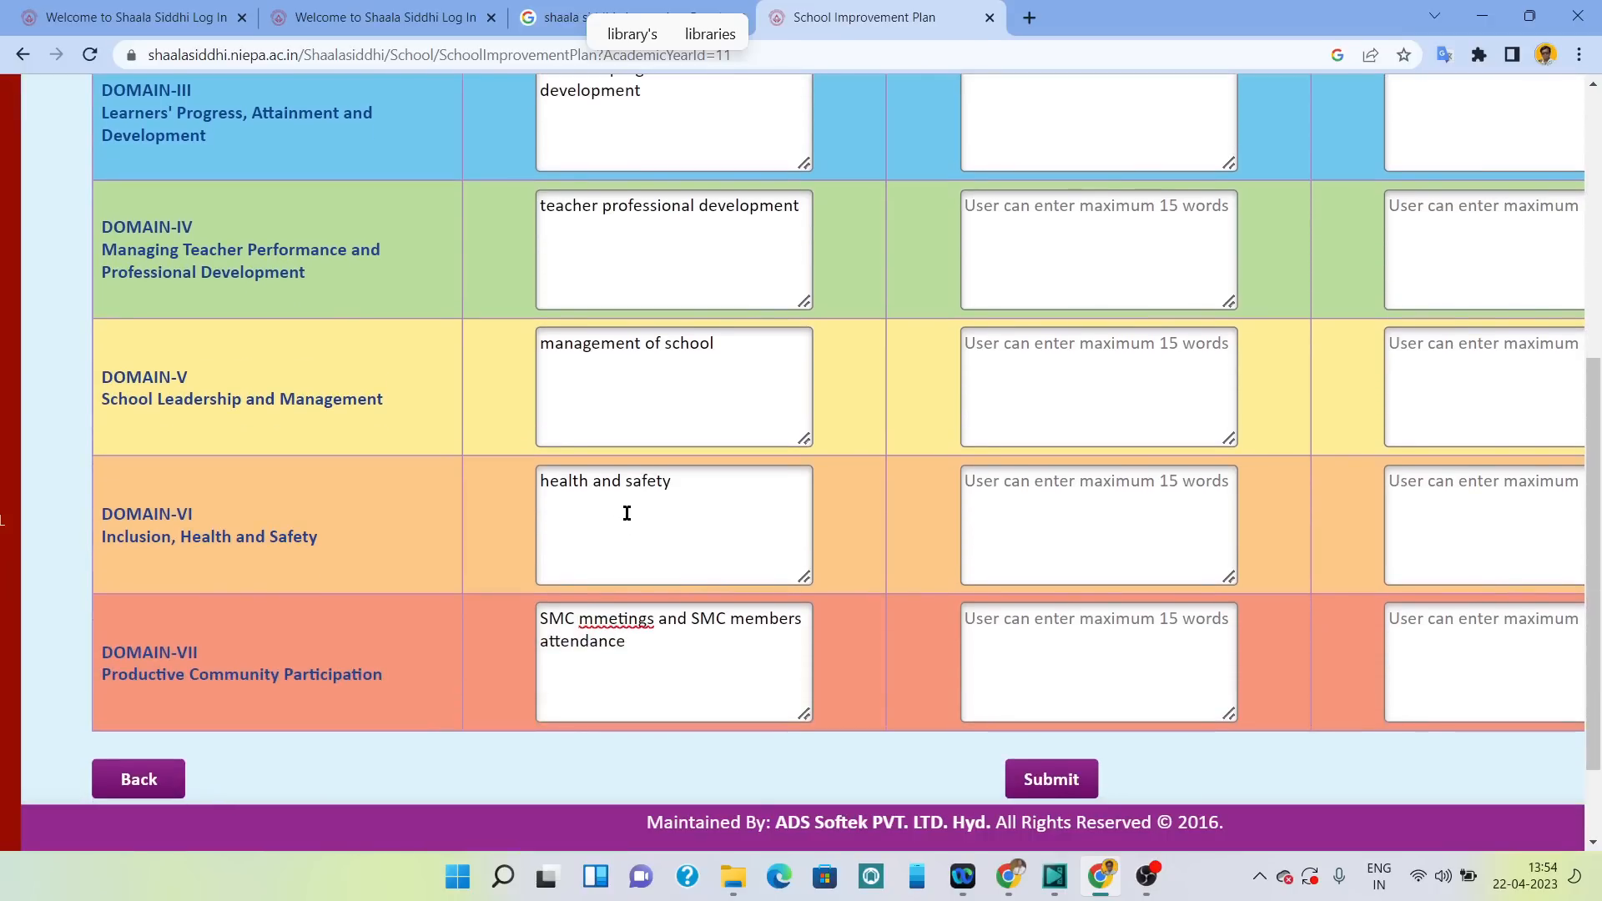
scroll(639, 520, "down", 1)
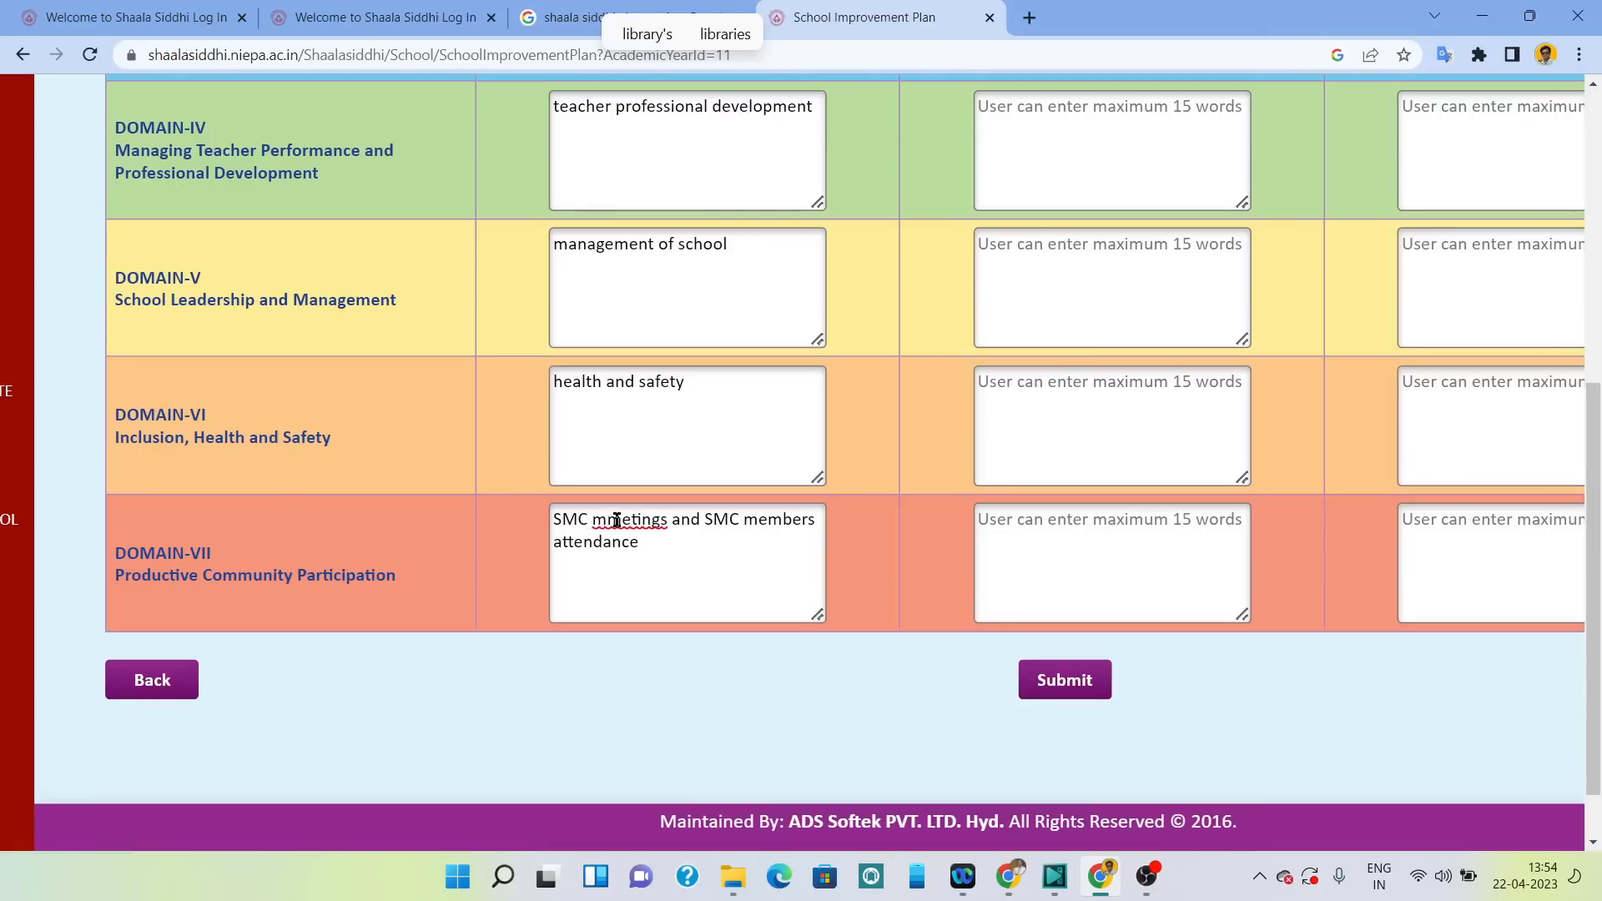
left_click(617, 520)
key("BackSpace")
type("e")
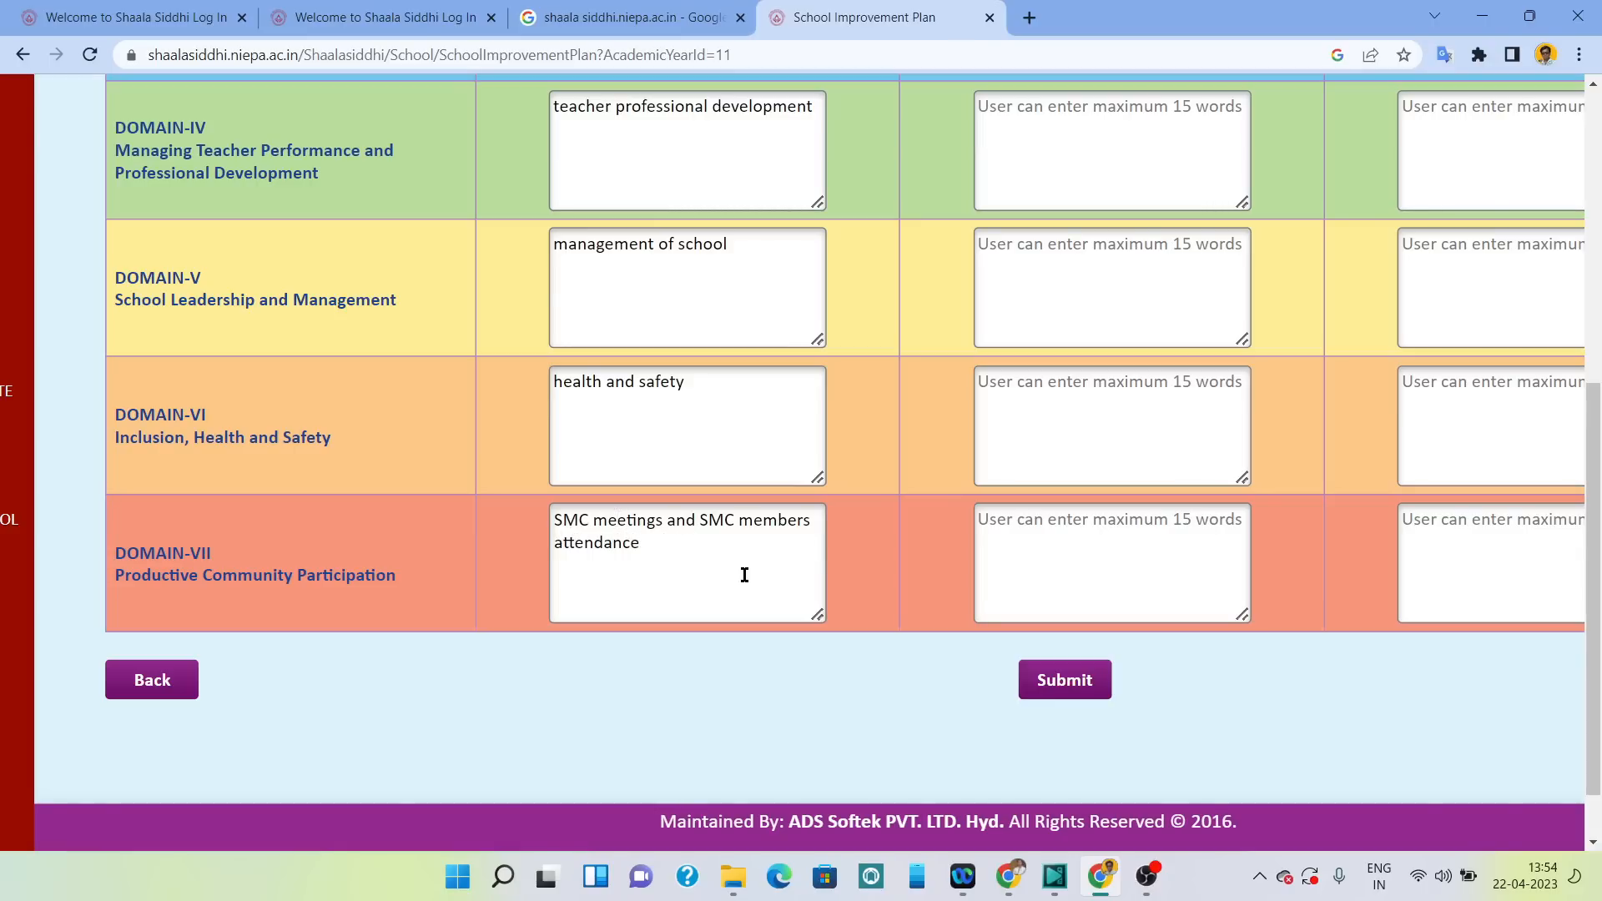
Fill in the proposed action for all seven domains, with "Discussion with SMC and teacher staff" for Domain I.
scroll(745, 575, "up", 10)
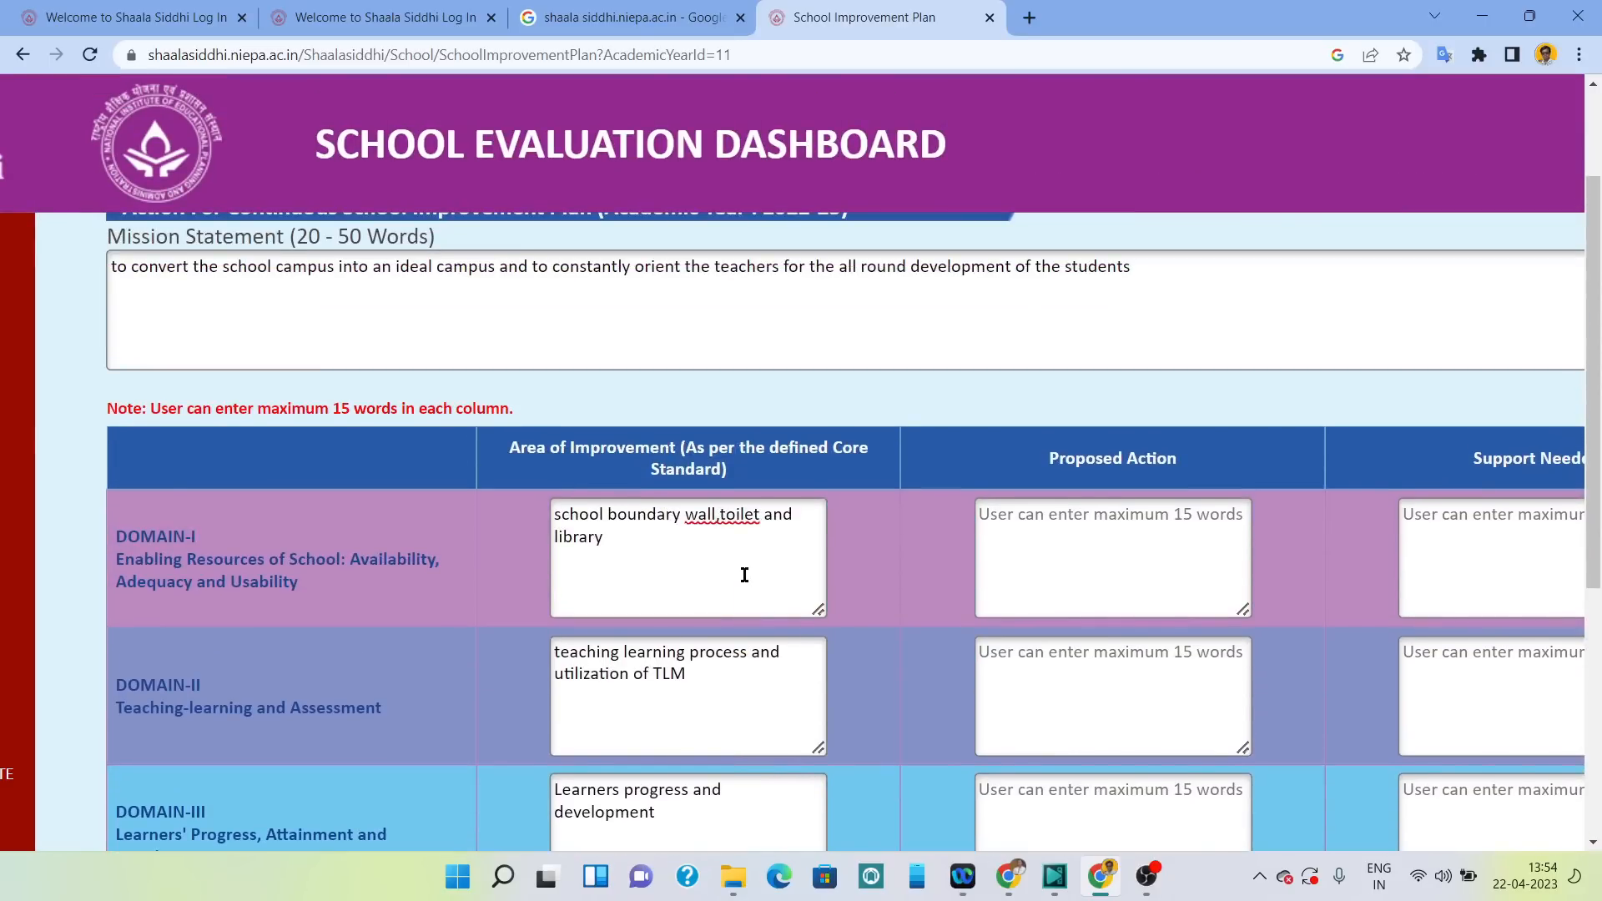
scroll(744, 576, "down", 2)
scroll(745, 575, "down", 3)
scroll(744, 575, "right", 1)
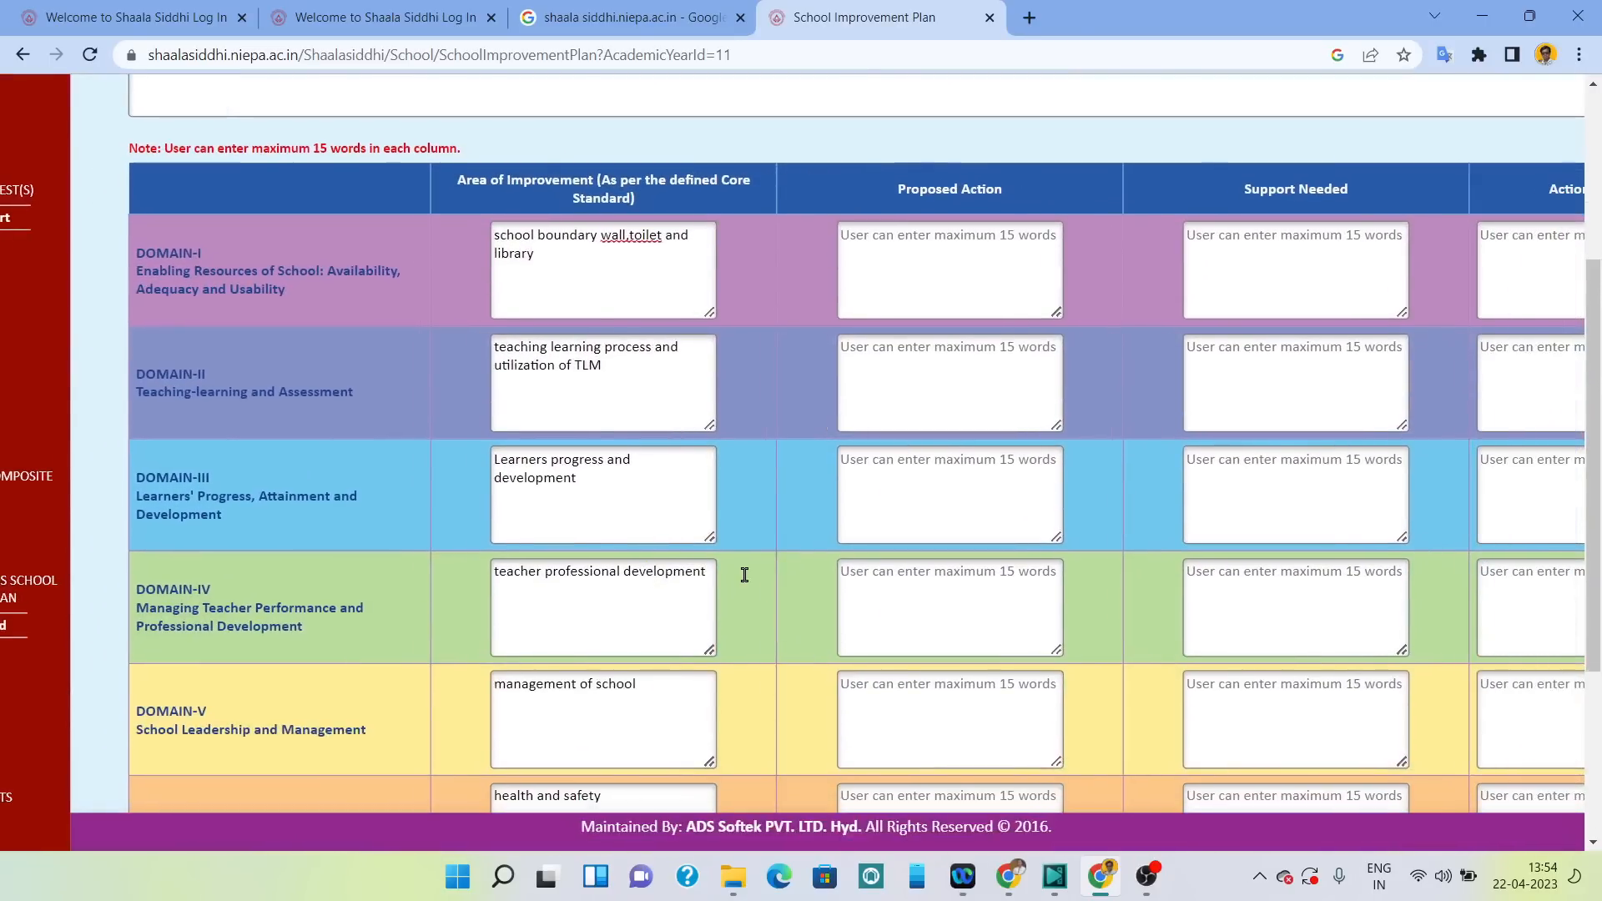
scroll(744, 575, "right", 1)
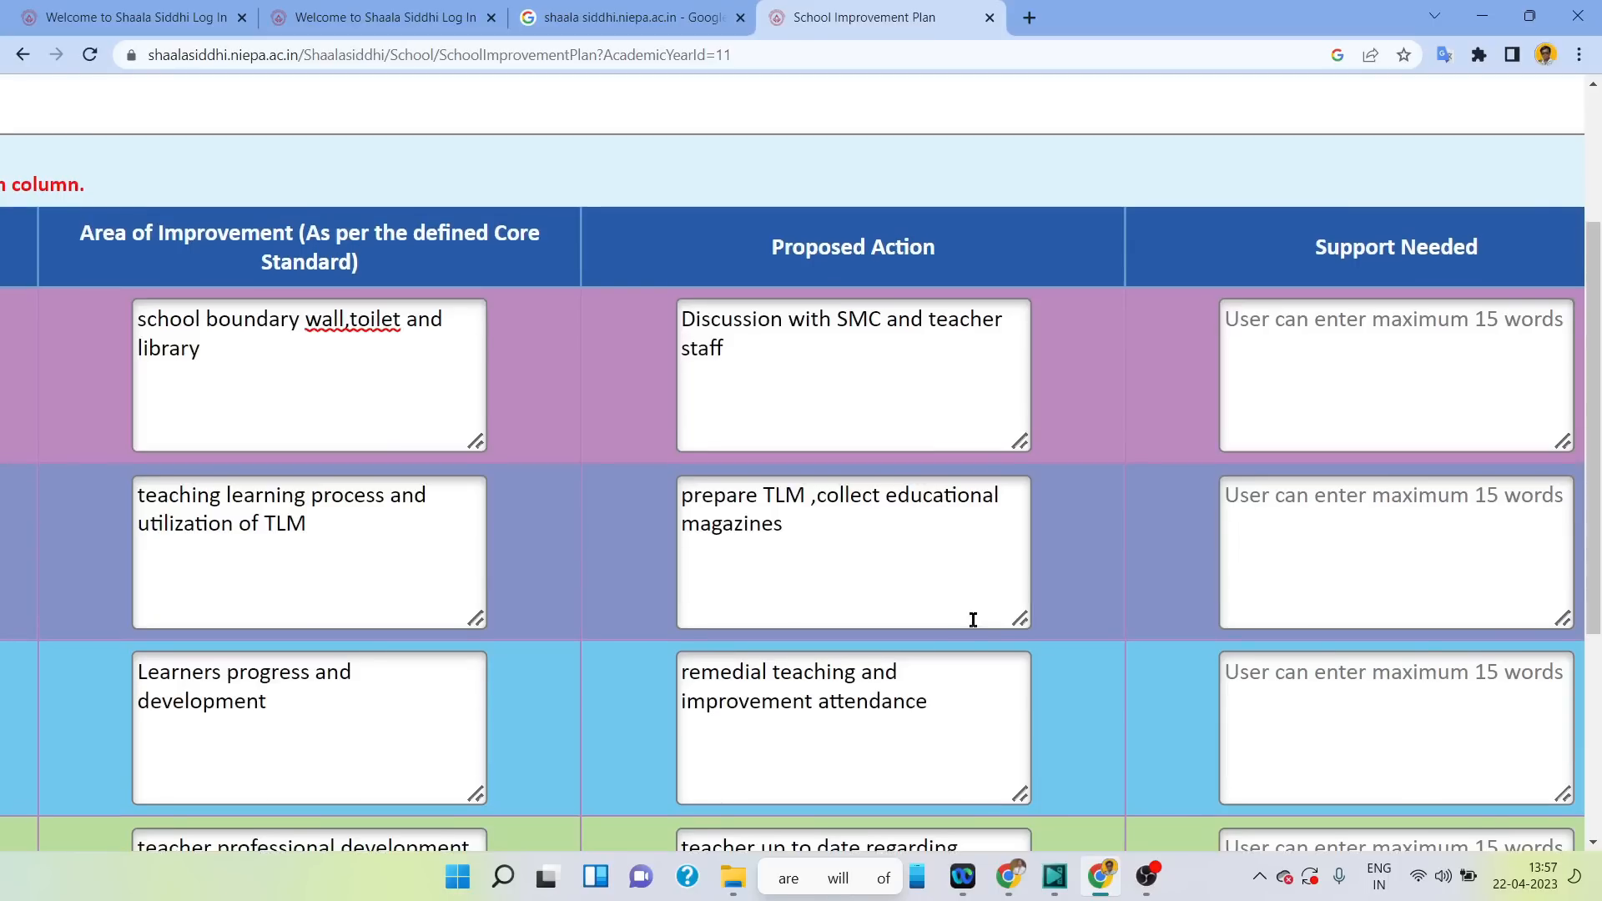
Review the proposed actions entered for Domains I to VII against their areas of improvement.
scroll(973, 619, "down", 2)
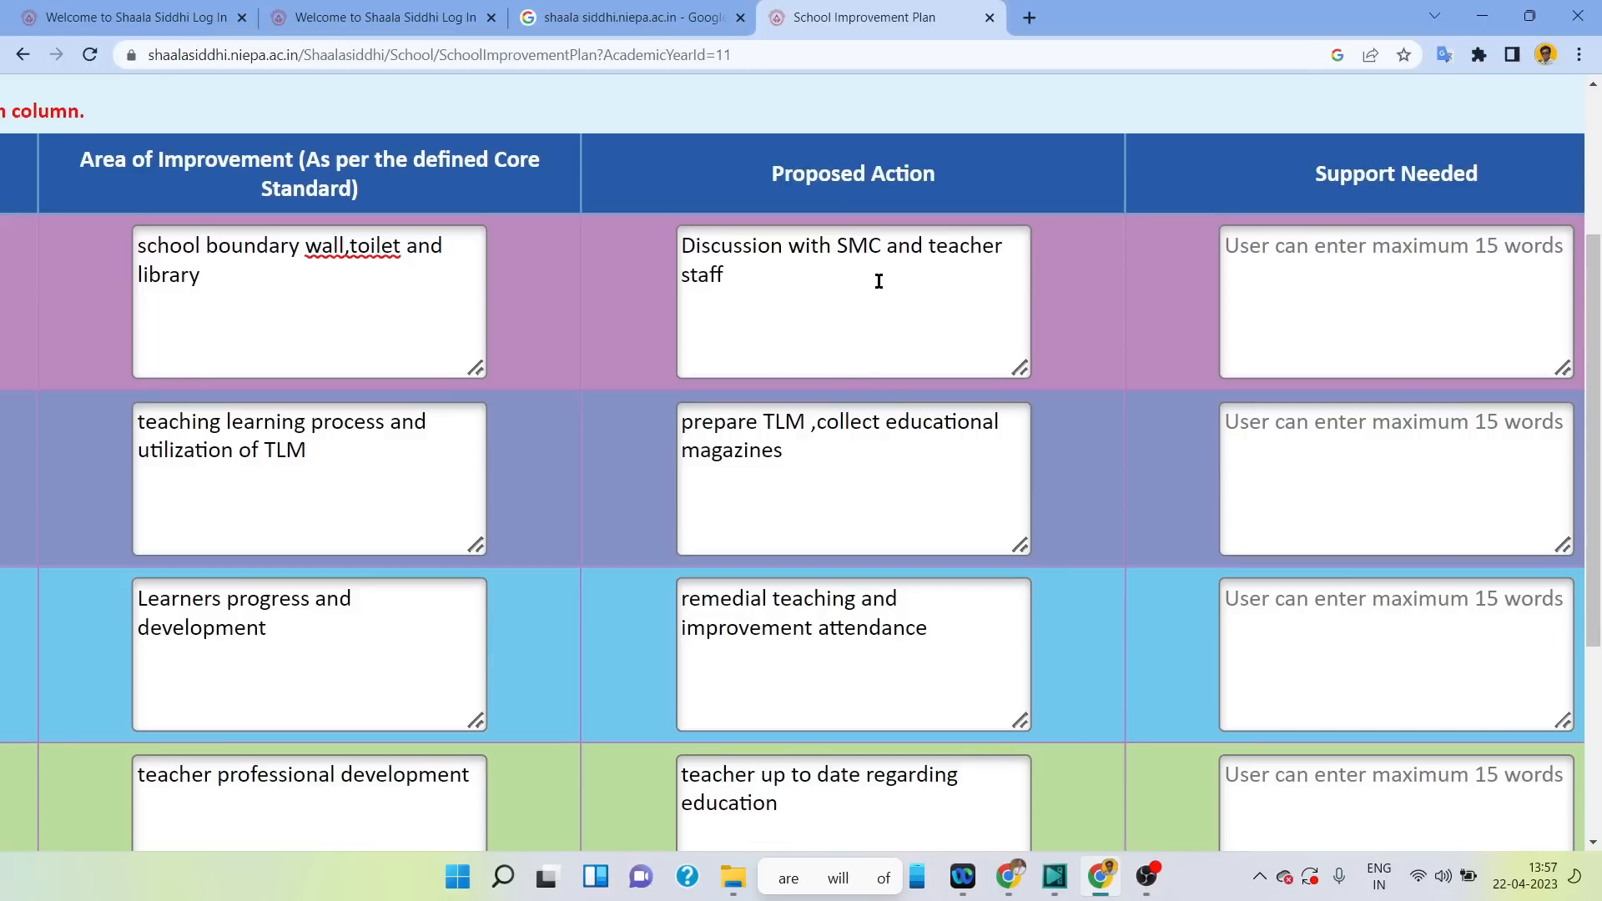
scroll(855, 323, "down", 4)
scroll(855, 322, "left", 1)
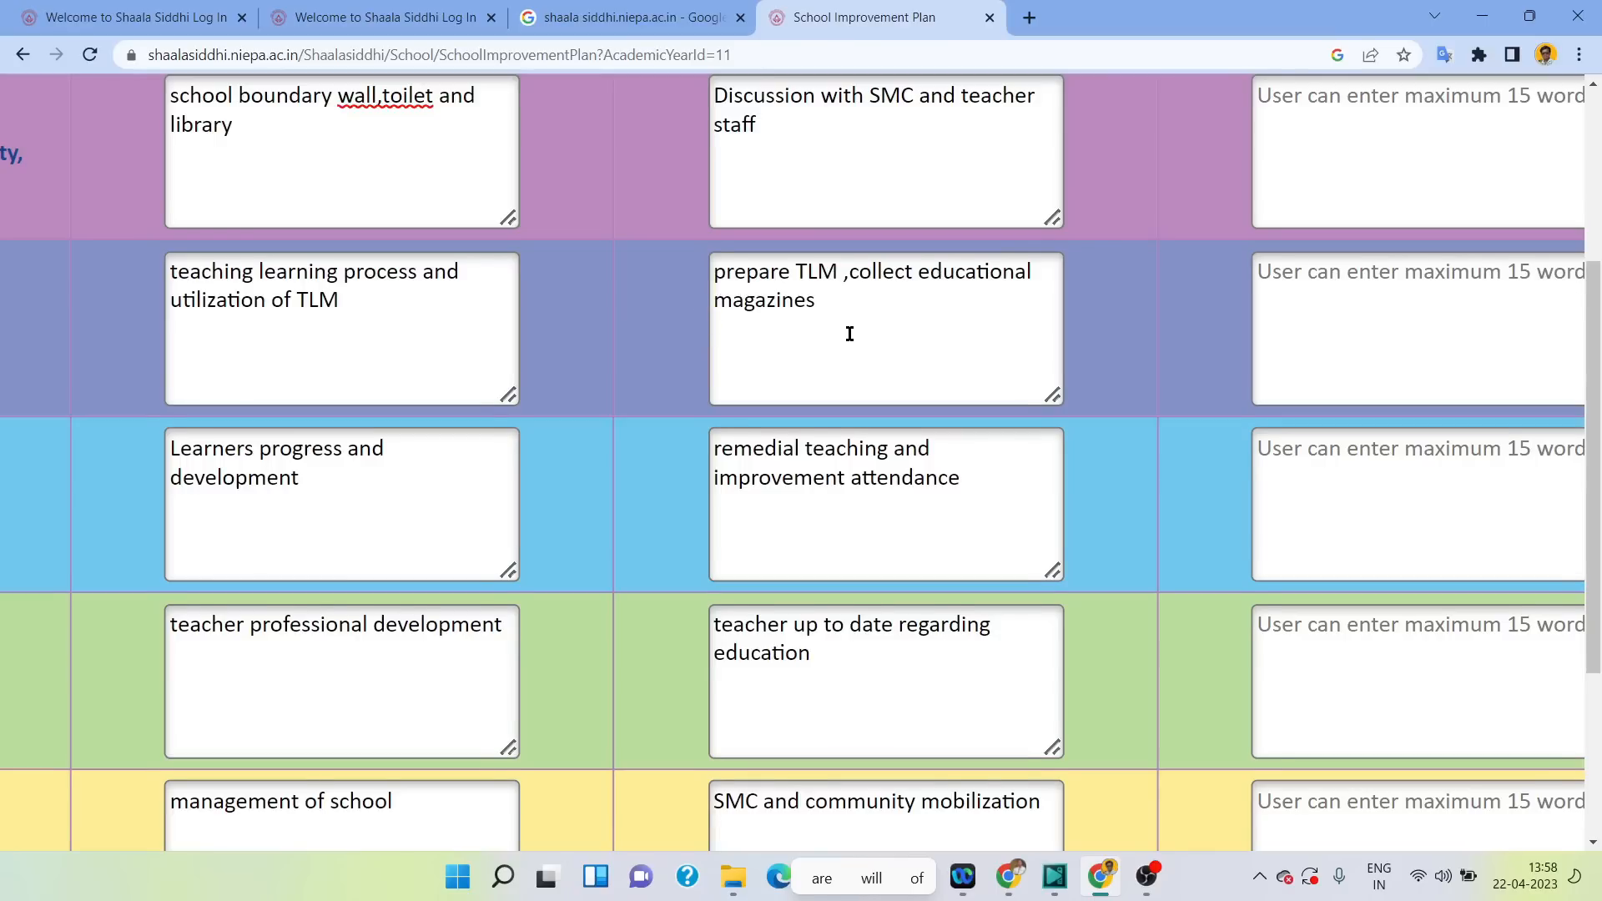
scroll(850, 333, "down", 1)
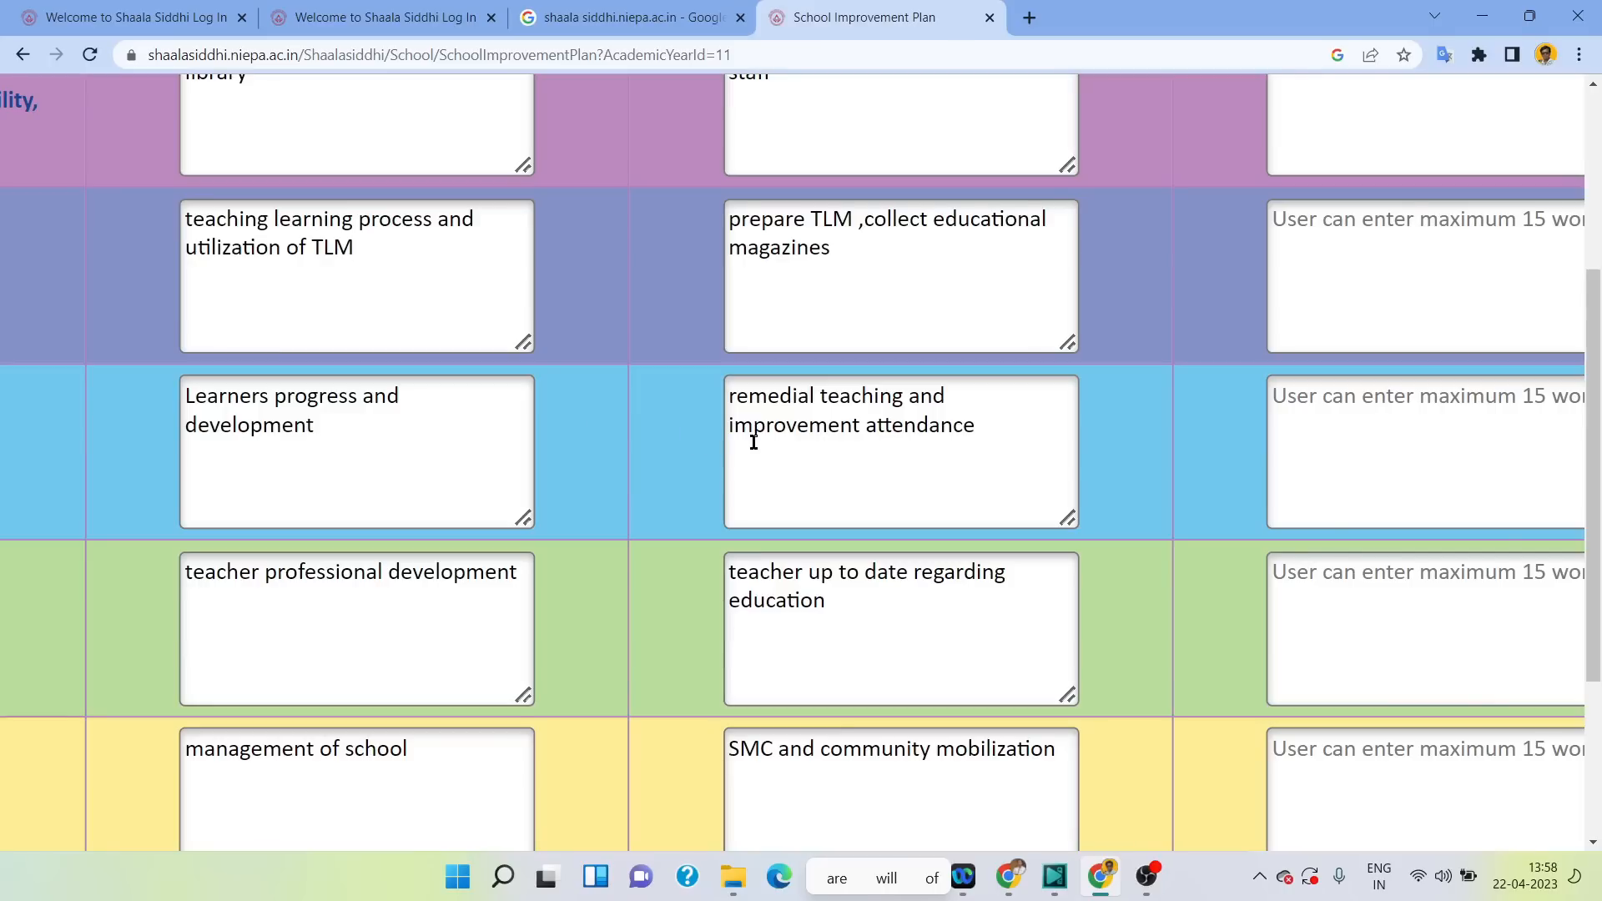
key("ctrl+minus")
scroll(753, 442, "down", 2)
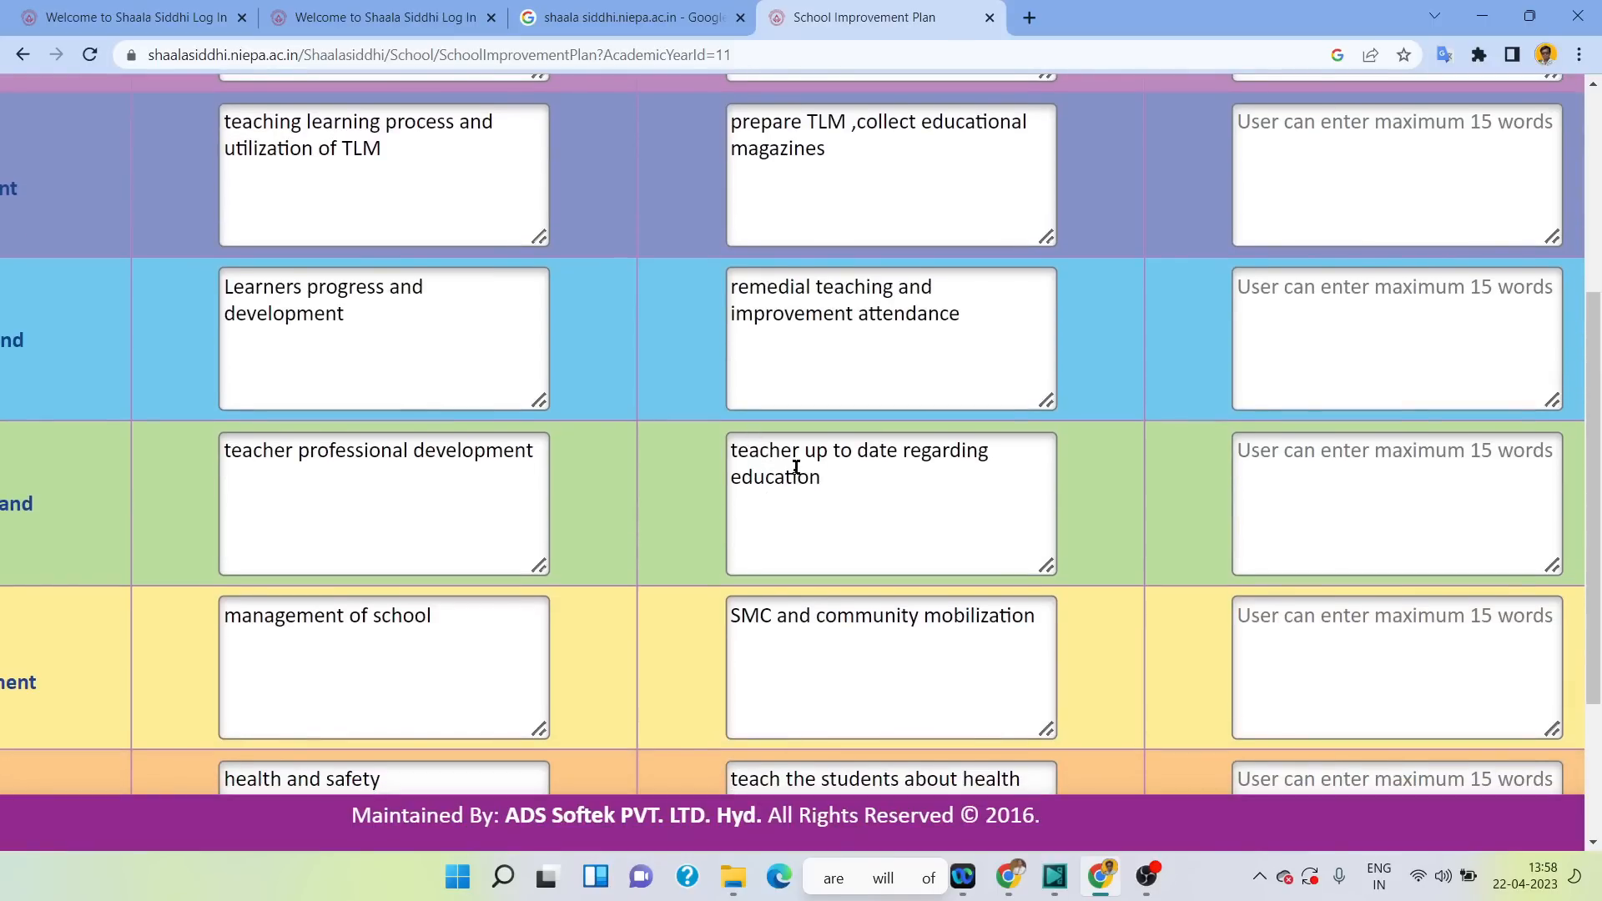
scroll(838, 502, "down", 3)
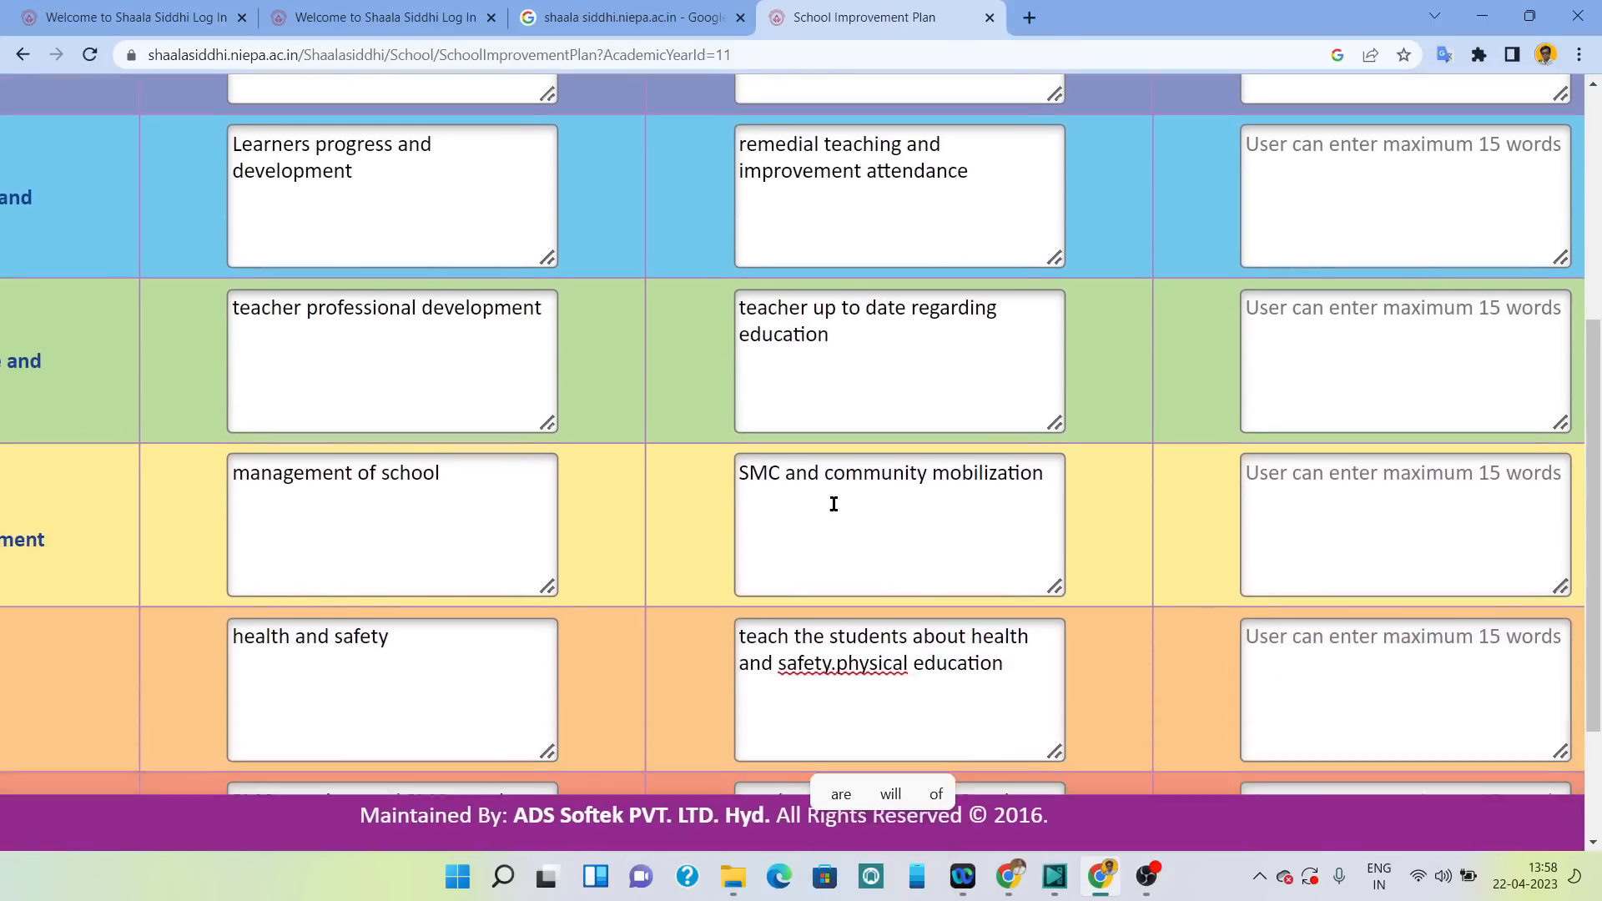
scroll(834, 503, "down", 1)
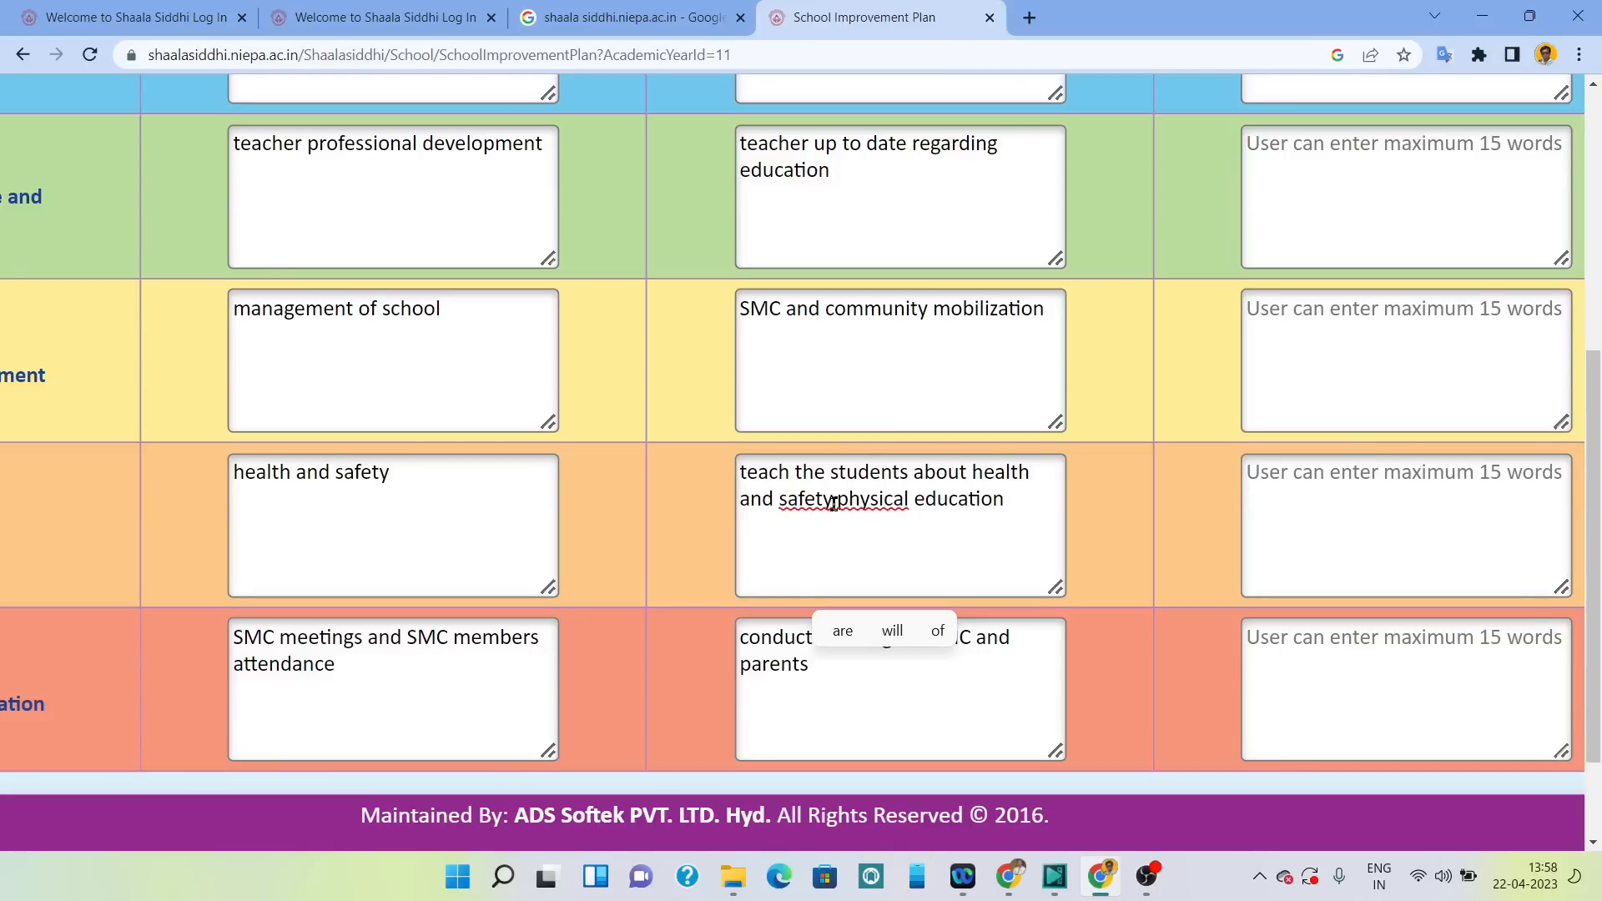
scroll(834, 503, "down", 1)
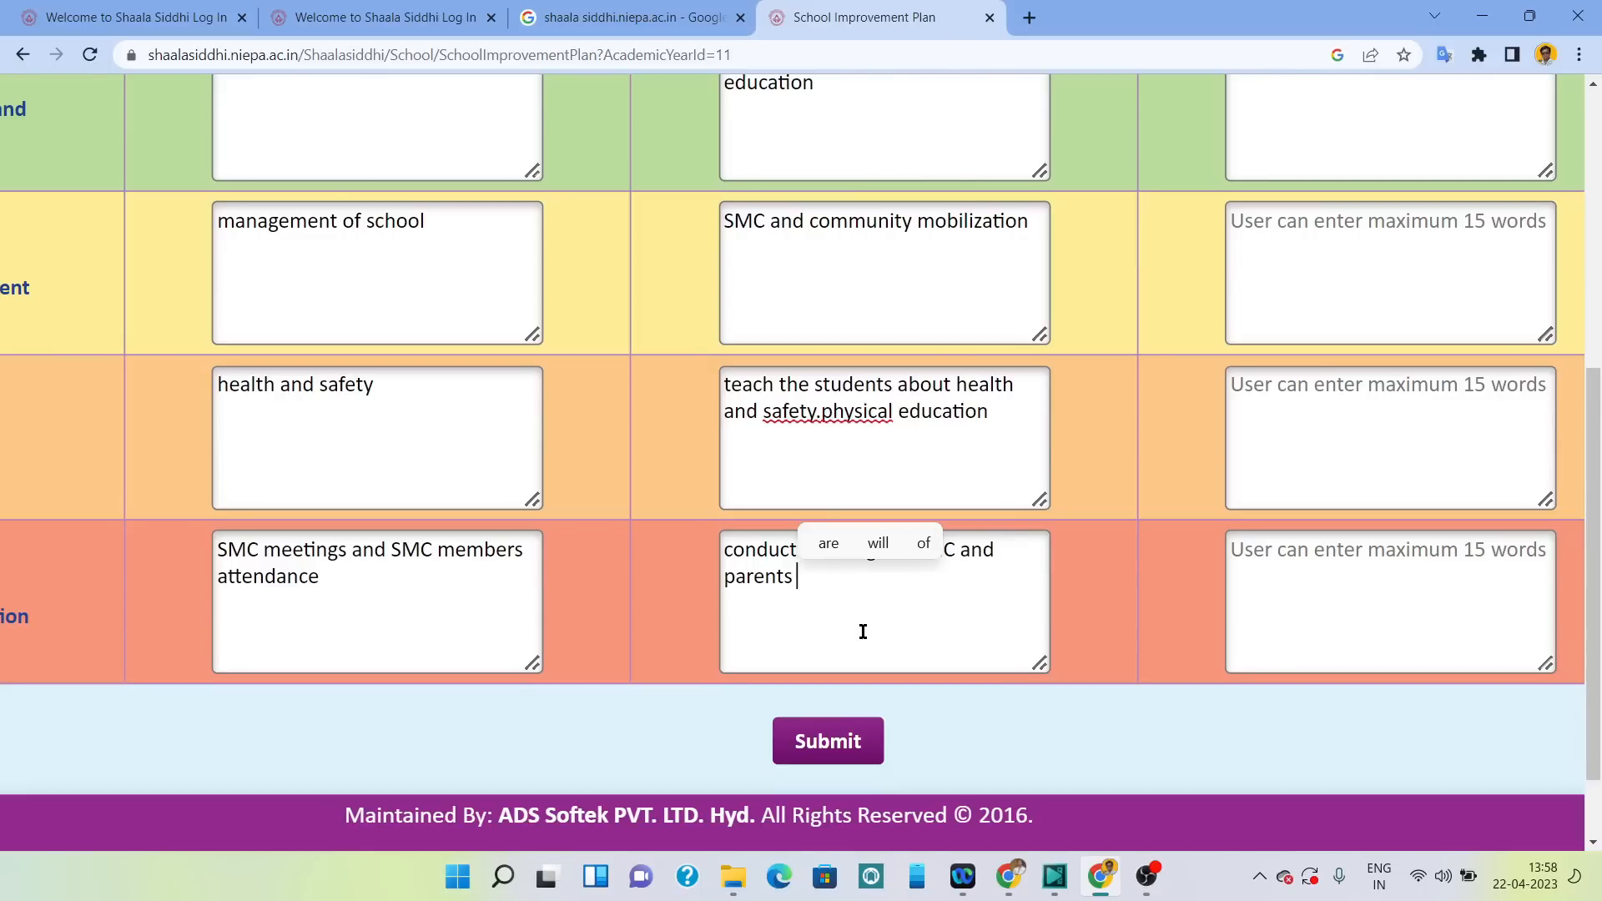
key("Return")
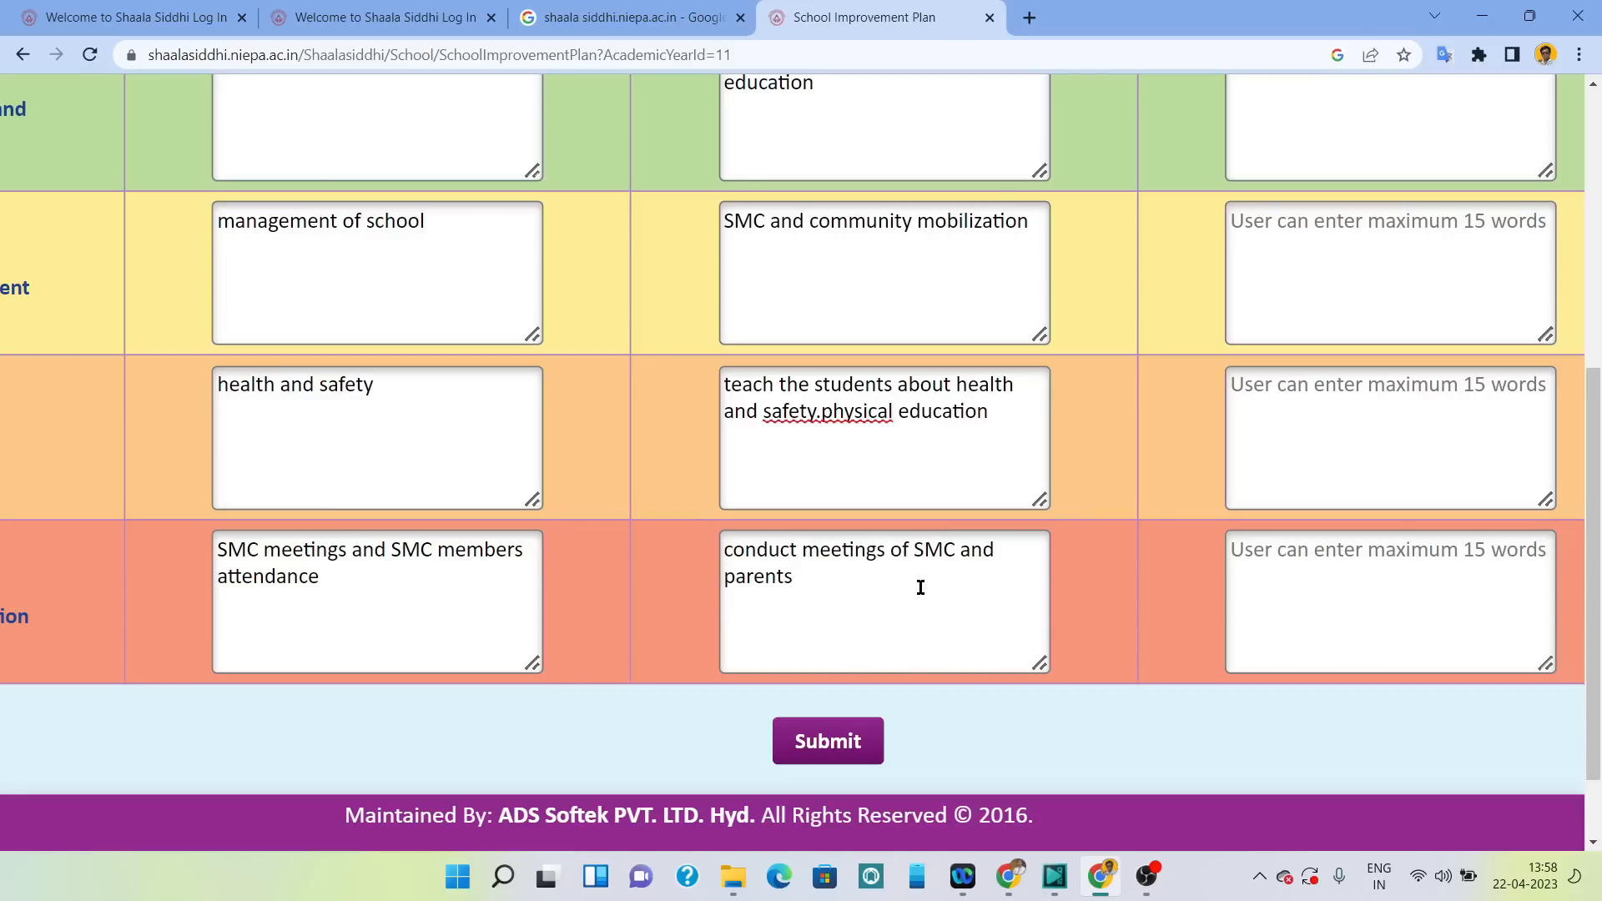
Fill in the support needed for all seven domains, with "SMC,Teachers and state government" for Domain I and "SMC Members and teachers" for Domain VII.
scroll(921, 587, "up", 10)
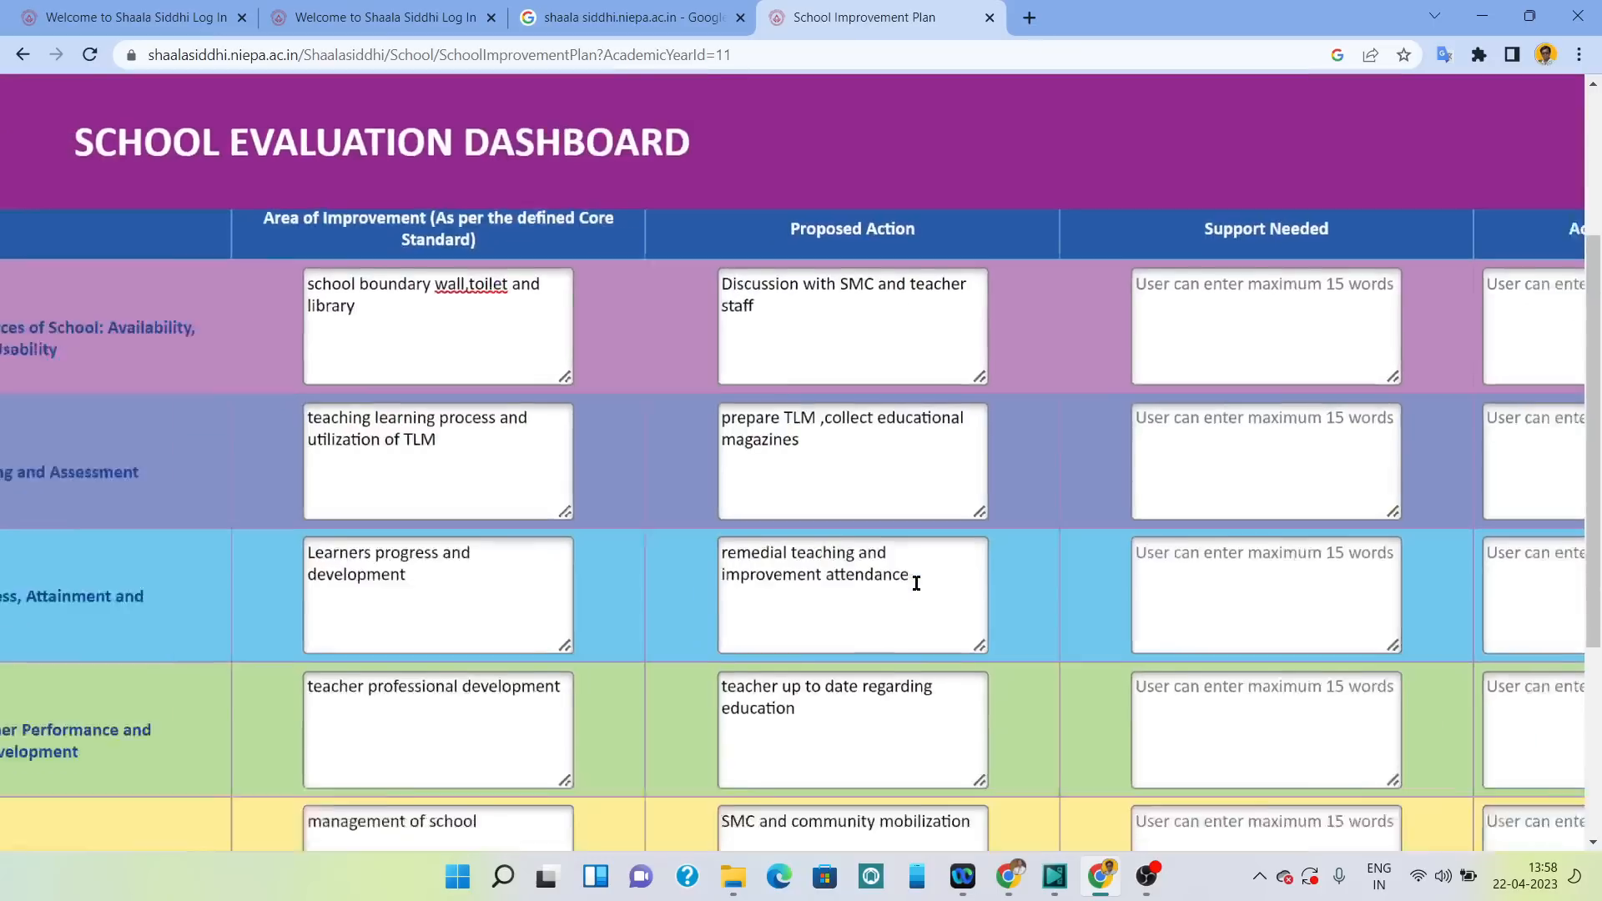
scroll(917, 583, "down", 2)
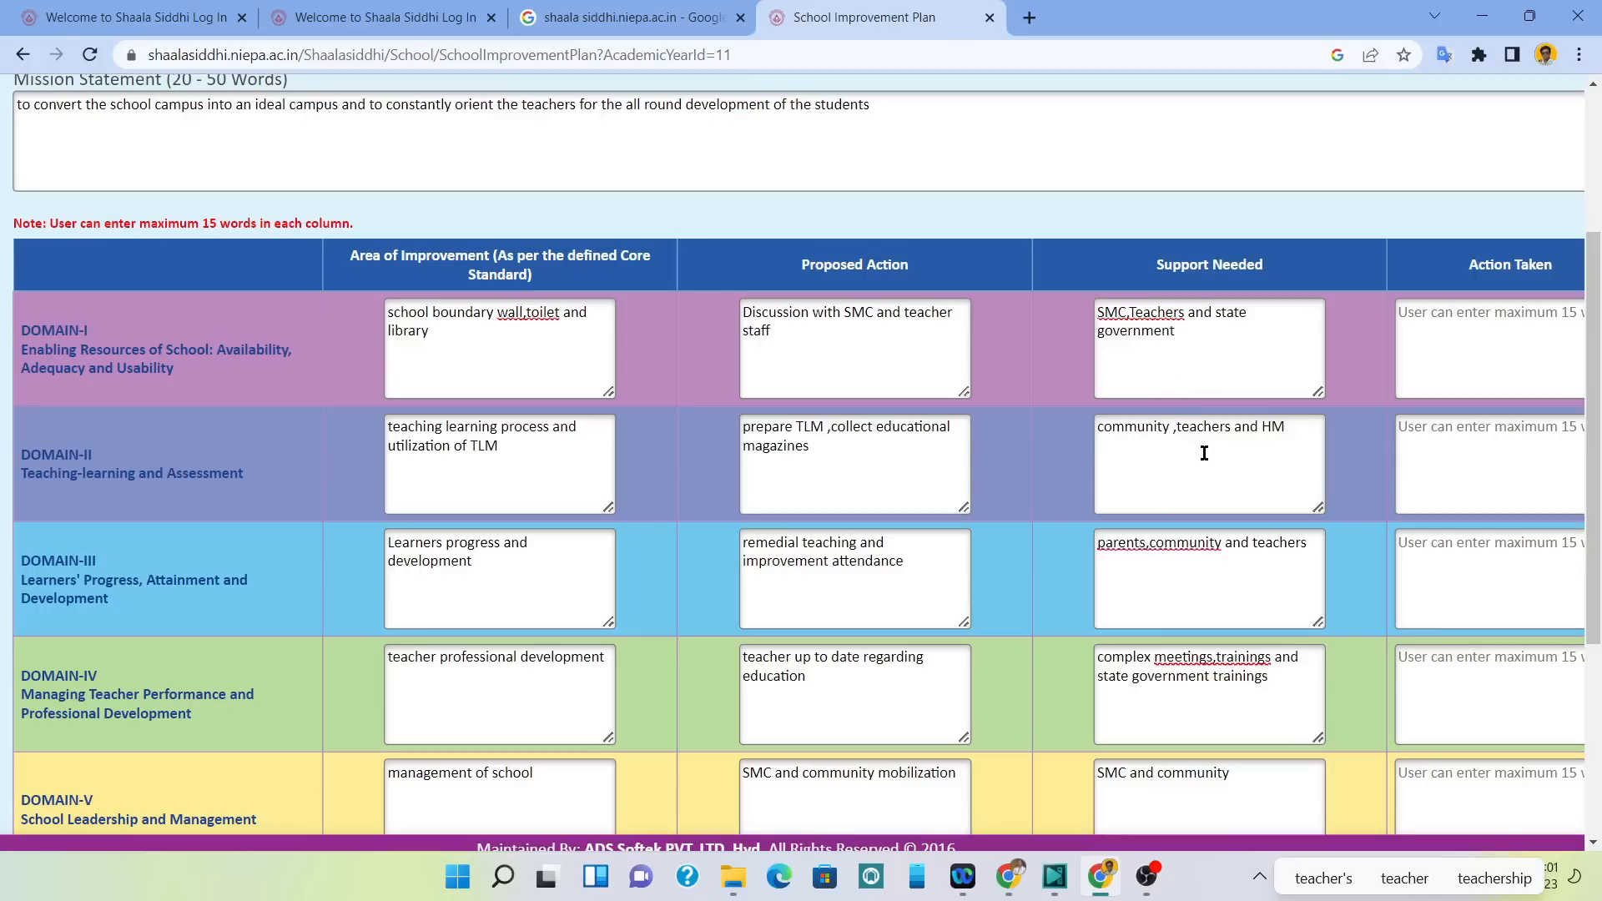
Review the support needed entries for Domains I to VII against their areas of improvement and proposed actions.
scroll(1212, 462, "down", 1)
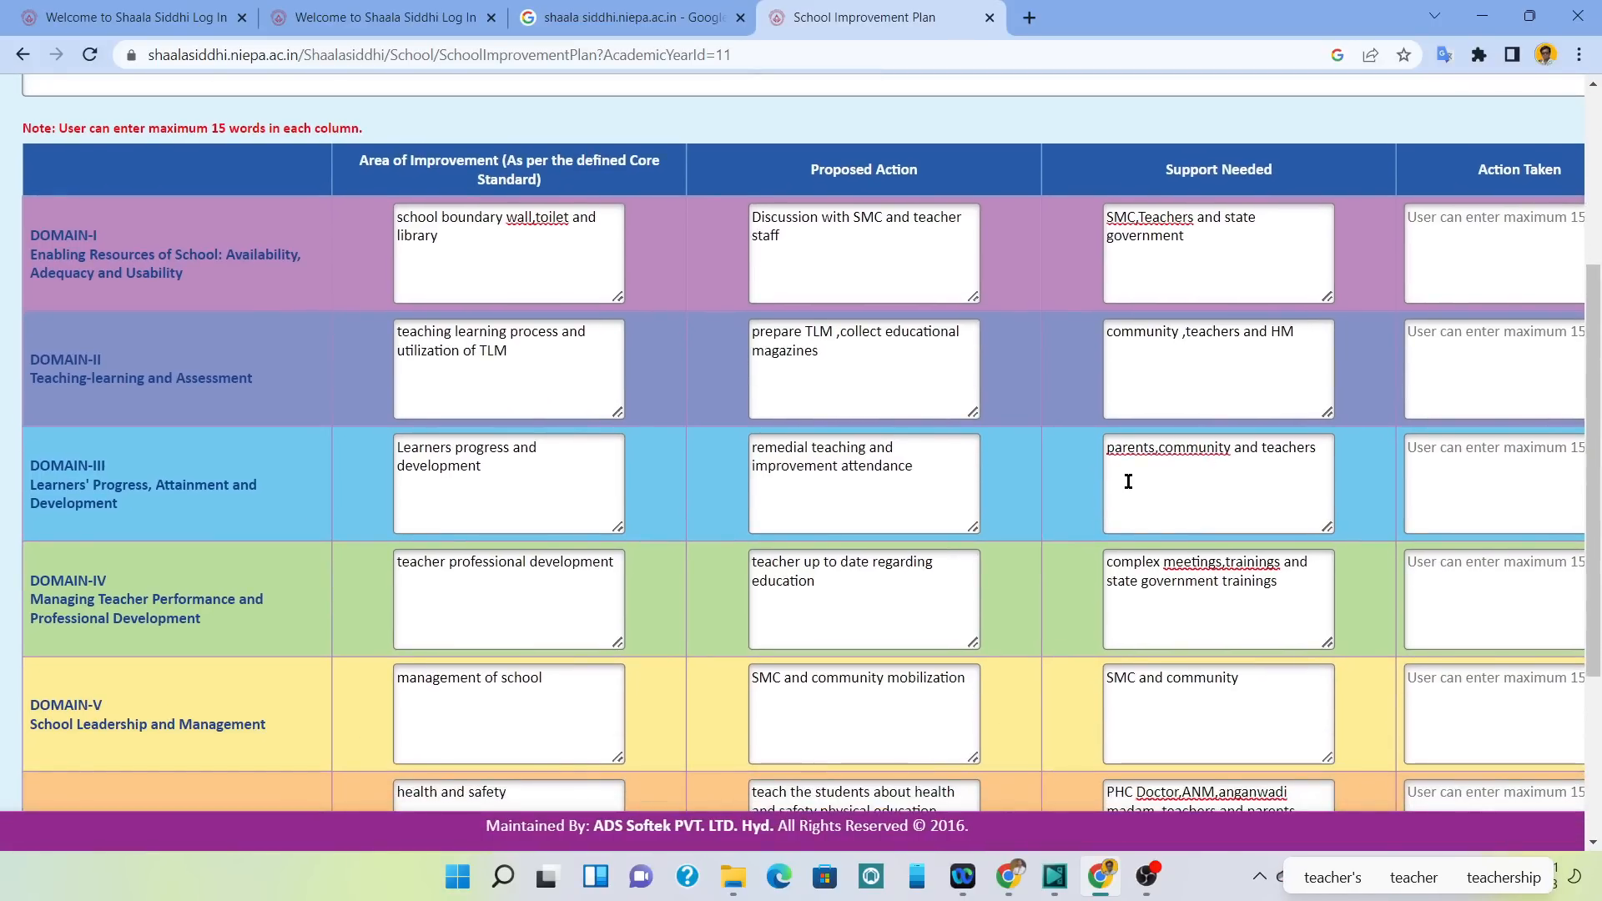
scroll(1297, 463, "down", 1)
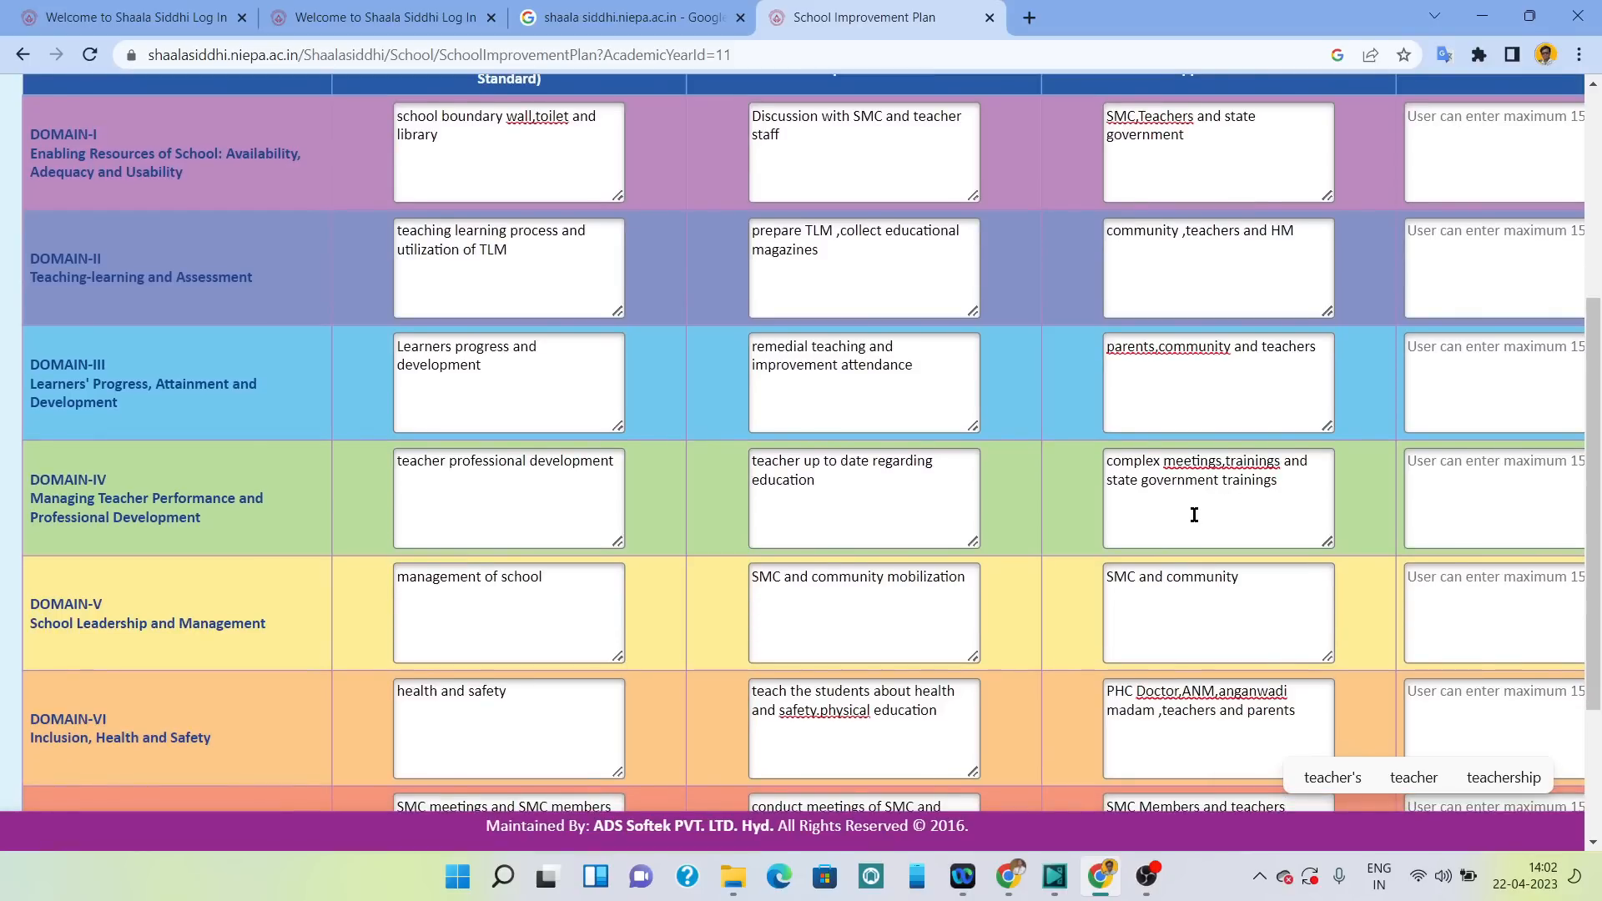
scroll(1195, 515, "down", 1)
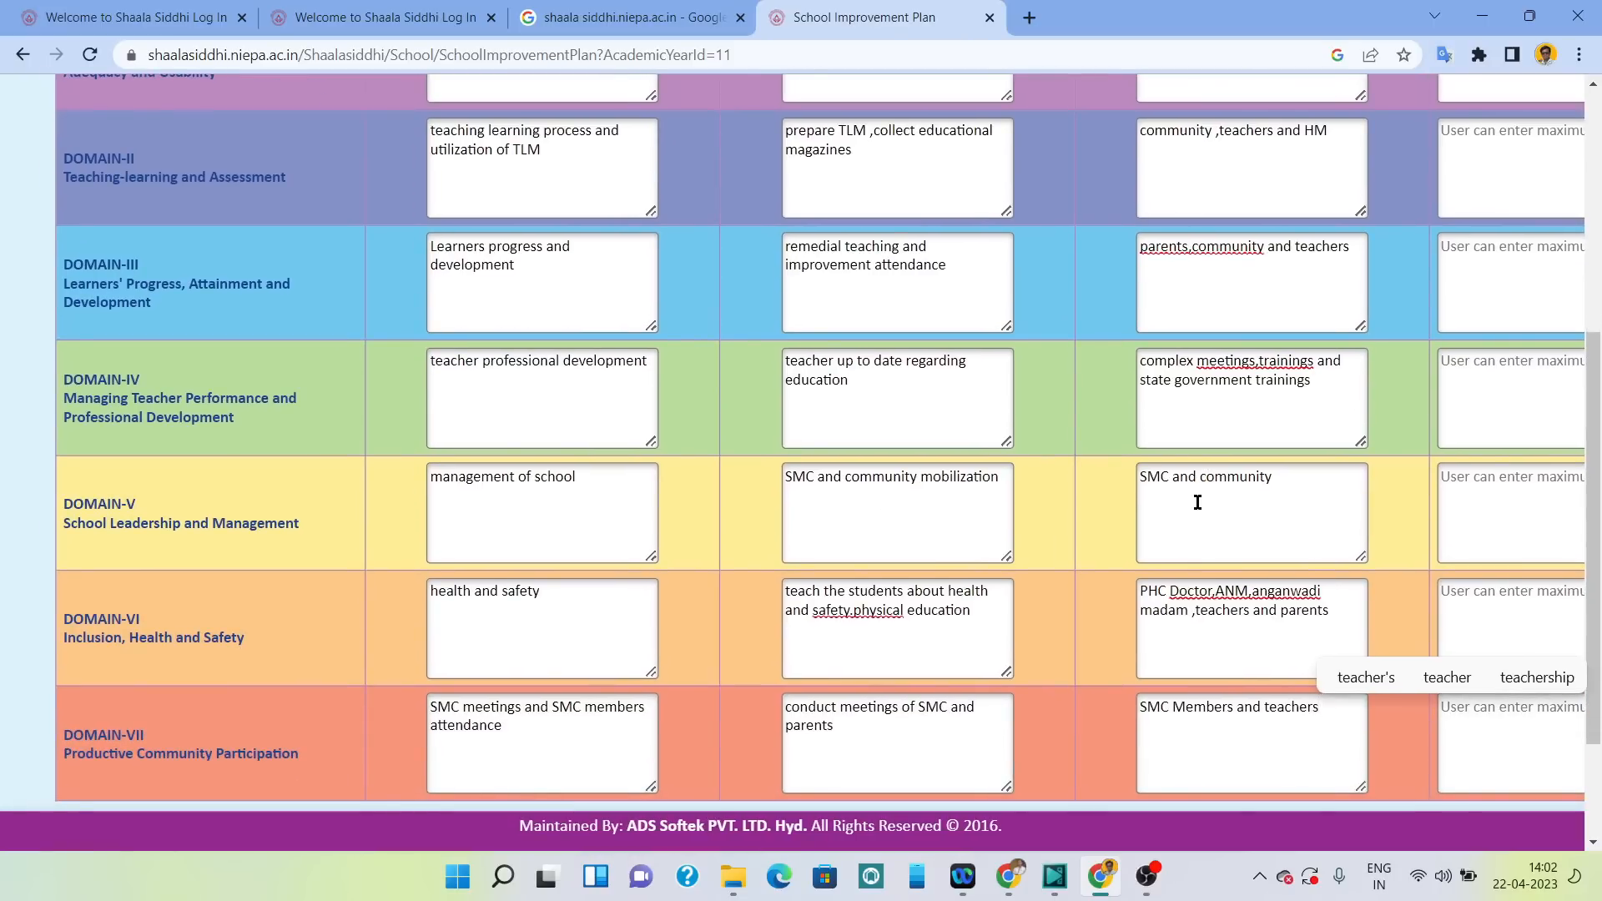
scroll(1199, 505, "down", 1)
scroll(1201, 501, "down", 1)
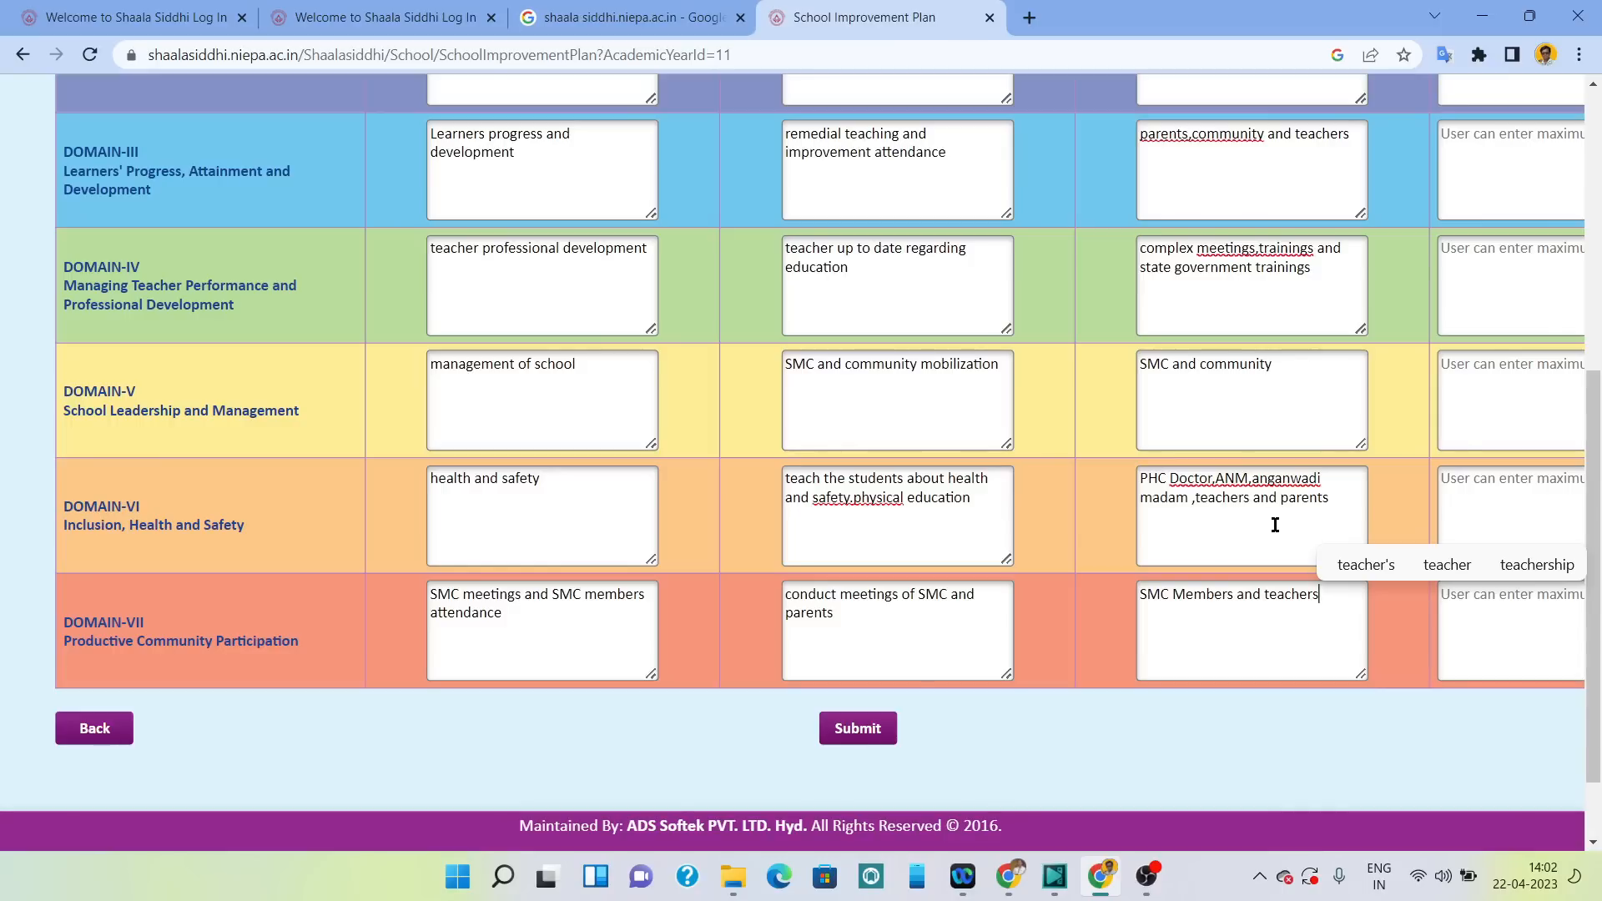
scroll(1274, 524, "down", 1)
scroll(1278, 524, "down", 1)
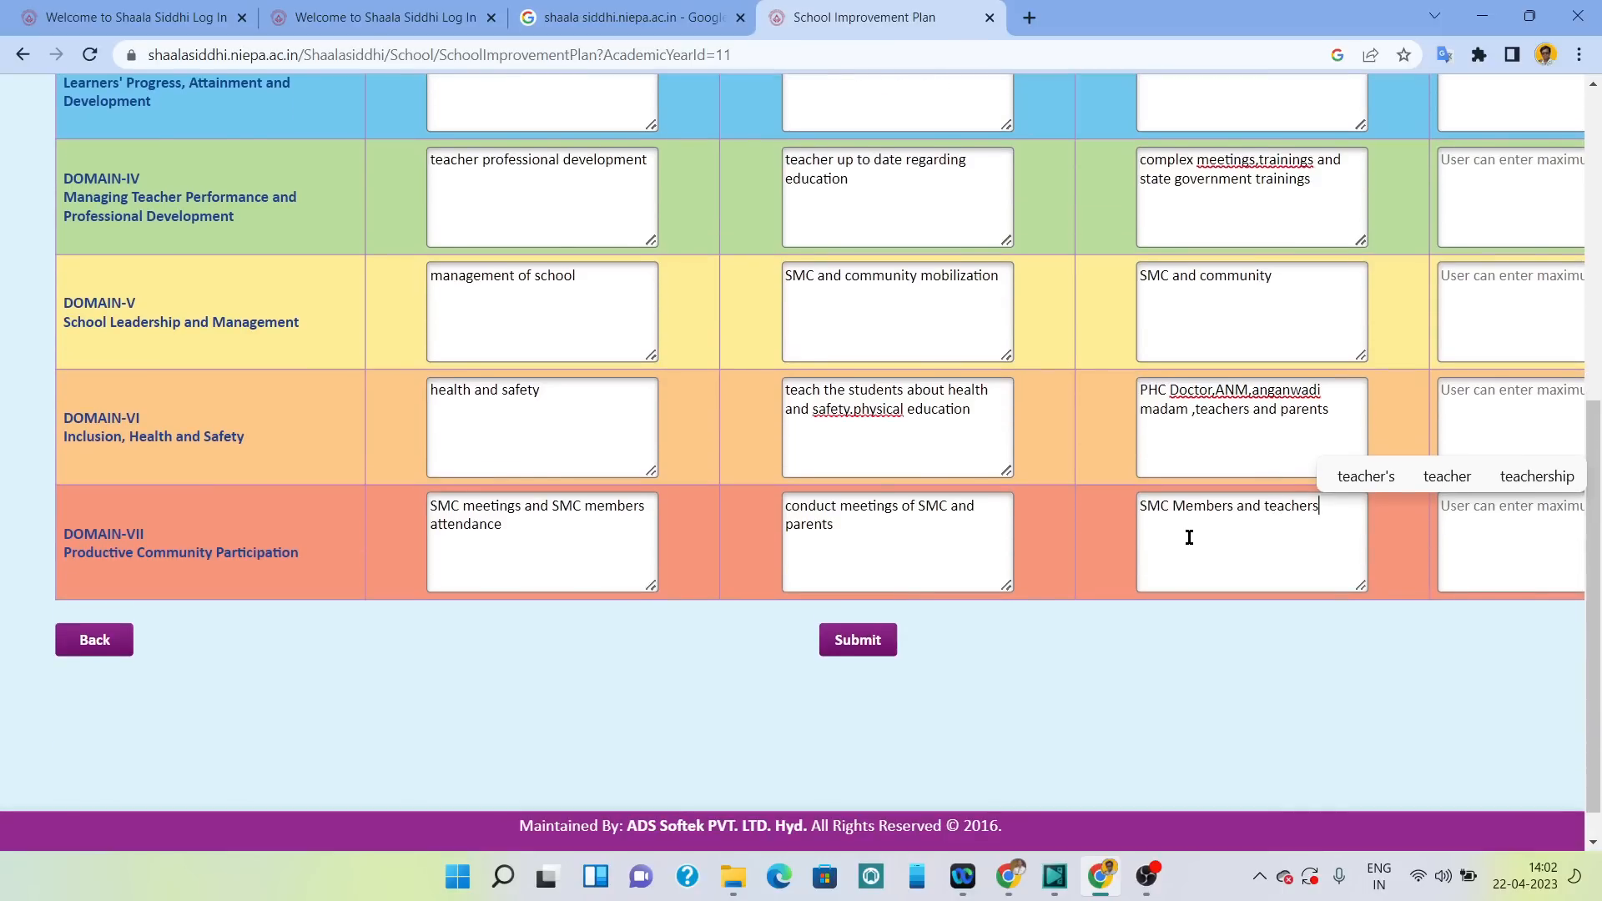
scroll(1001, 429, "up", 8)
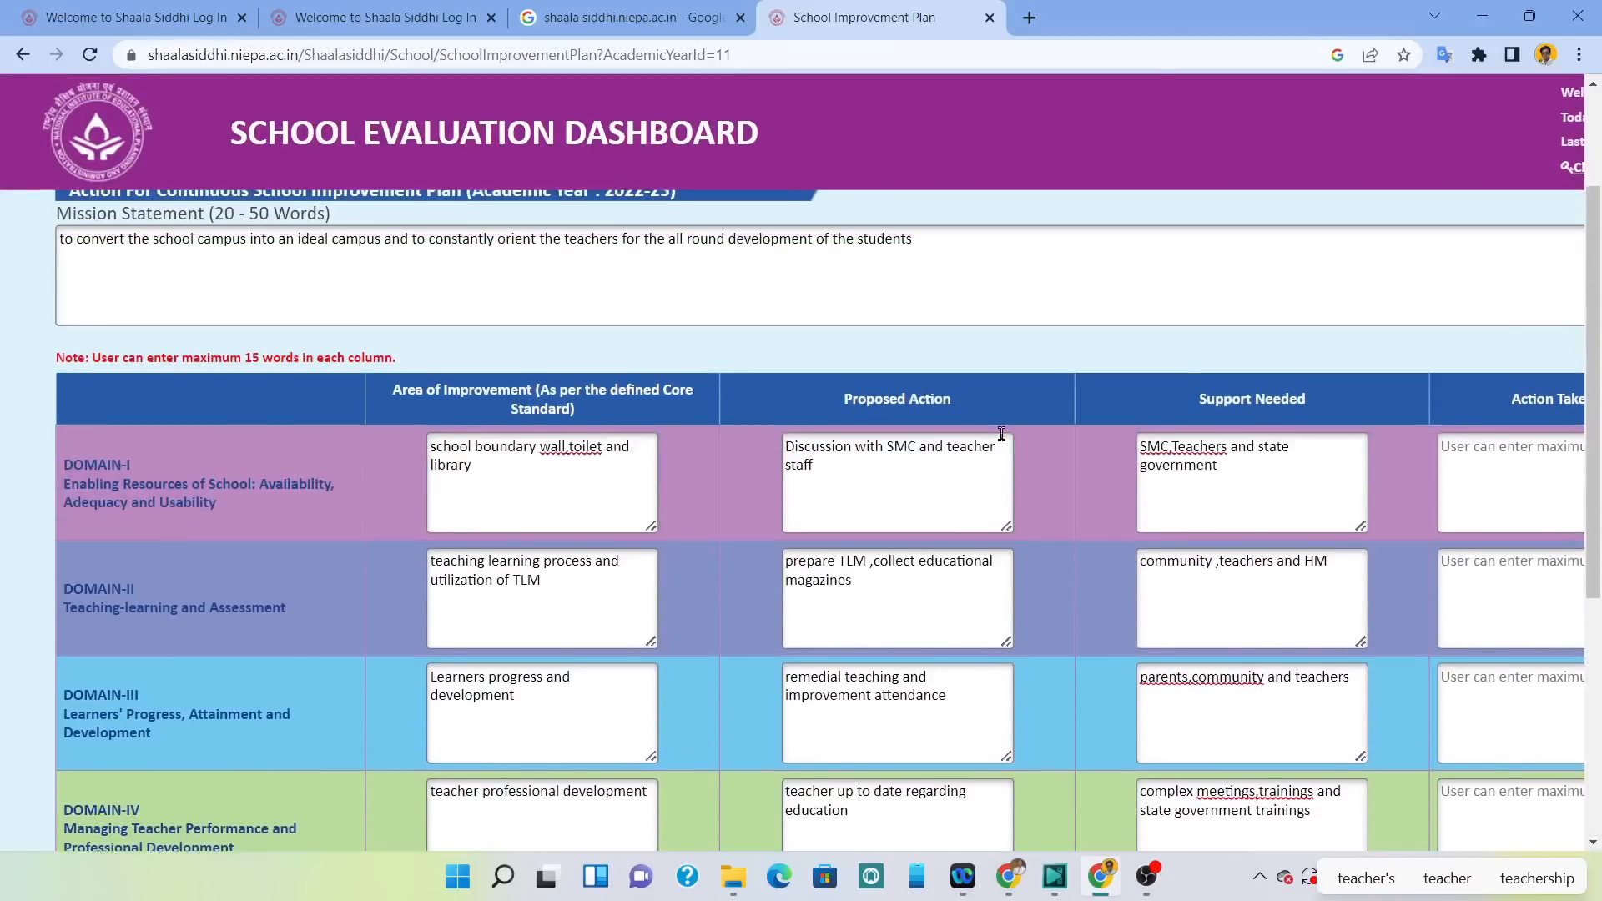
Fill in the action taken for all seven domains, with "meetings with SMC and staff and submission of application for boundary wall to BEO" for Domain I.
scroll(1005, 443, "right", 1)
scroll(1005, 443, "right", 1)
scroll(1005, 443, "down", 2)
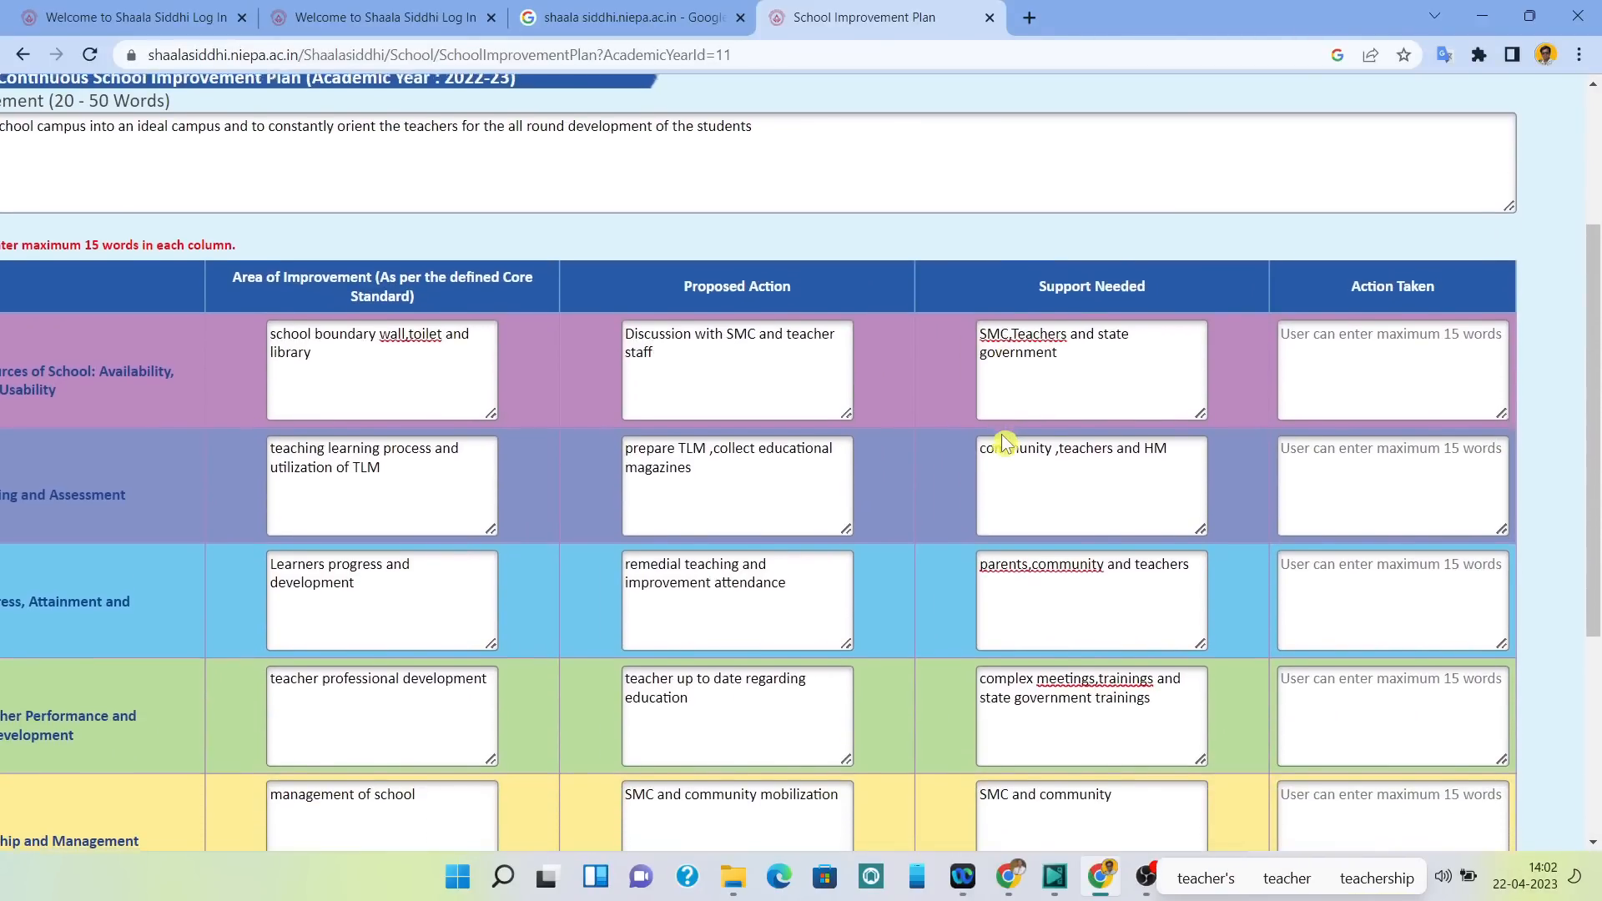
scroll(1002, 438, "down", 1)
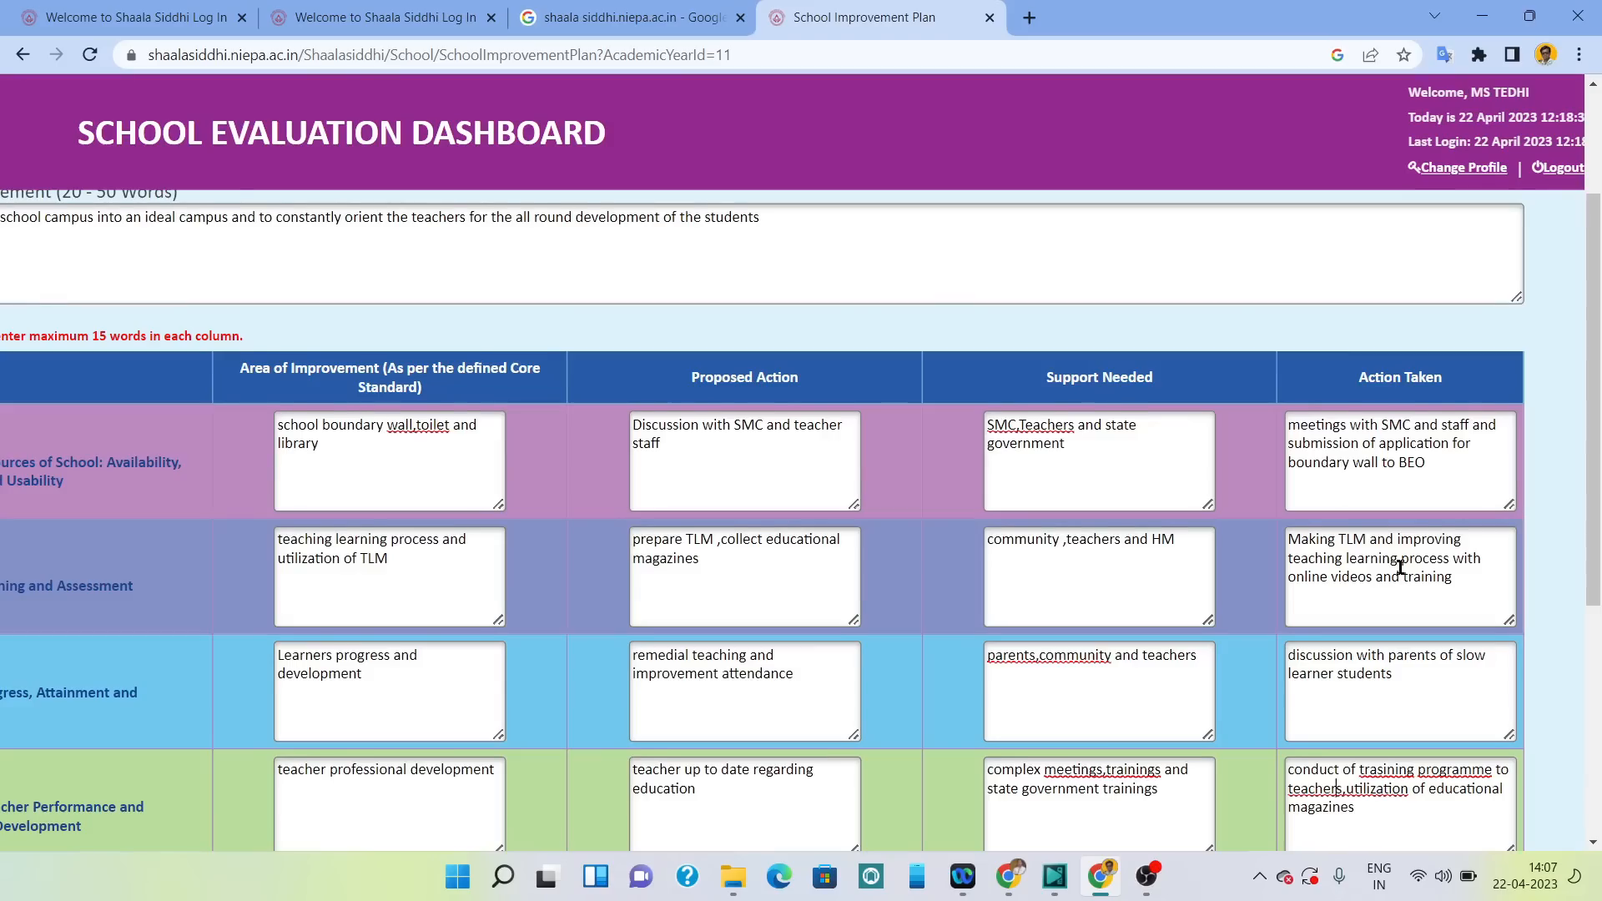
Check the action taken entries for all domains and correct the Domain IV entry to read "conduct of training programme".
scroll(1400, 567, "down", 1)
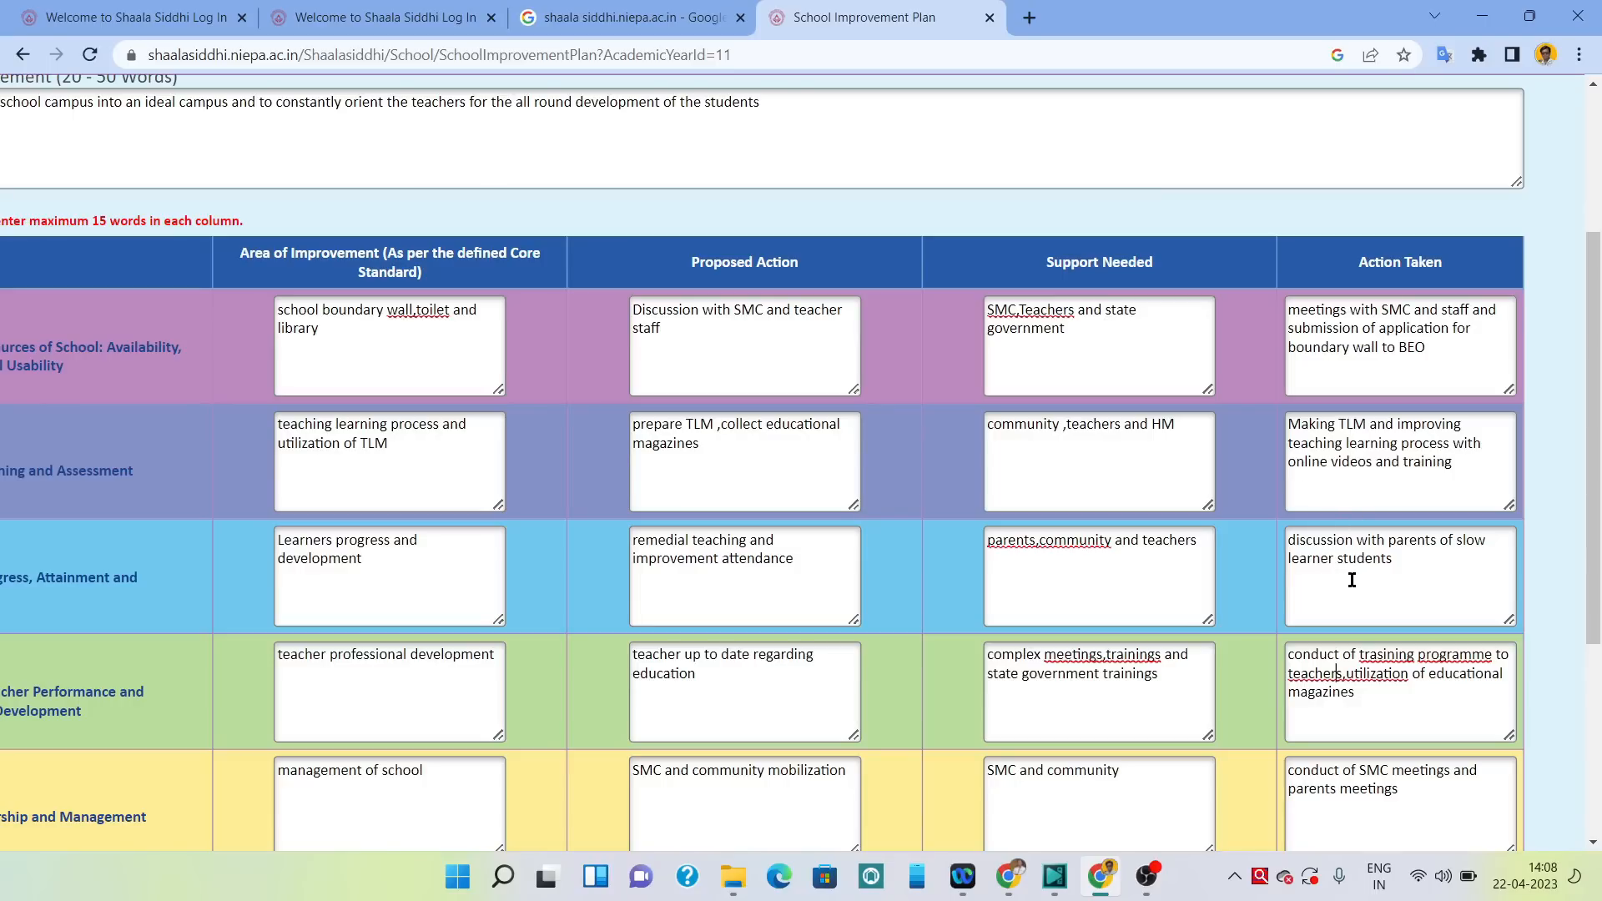
scroll(1352, 580, "down", 2)
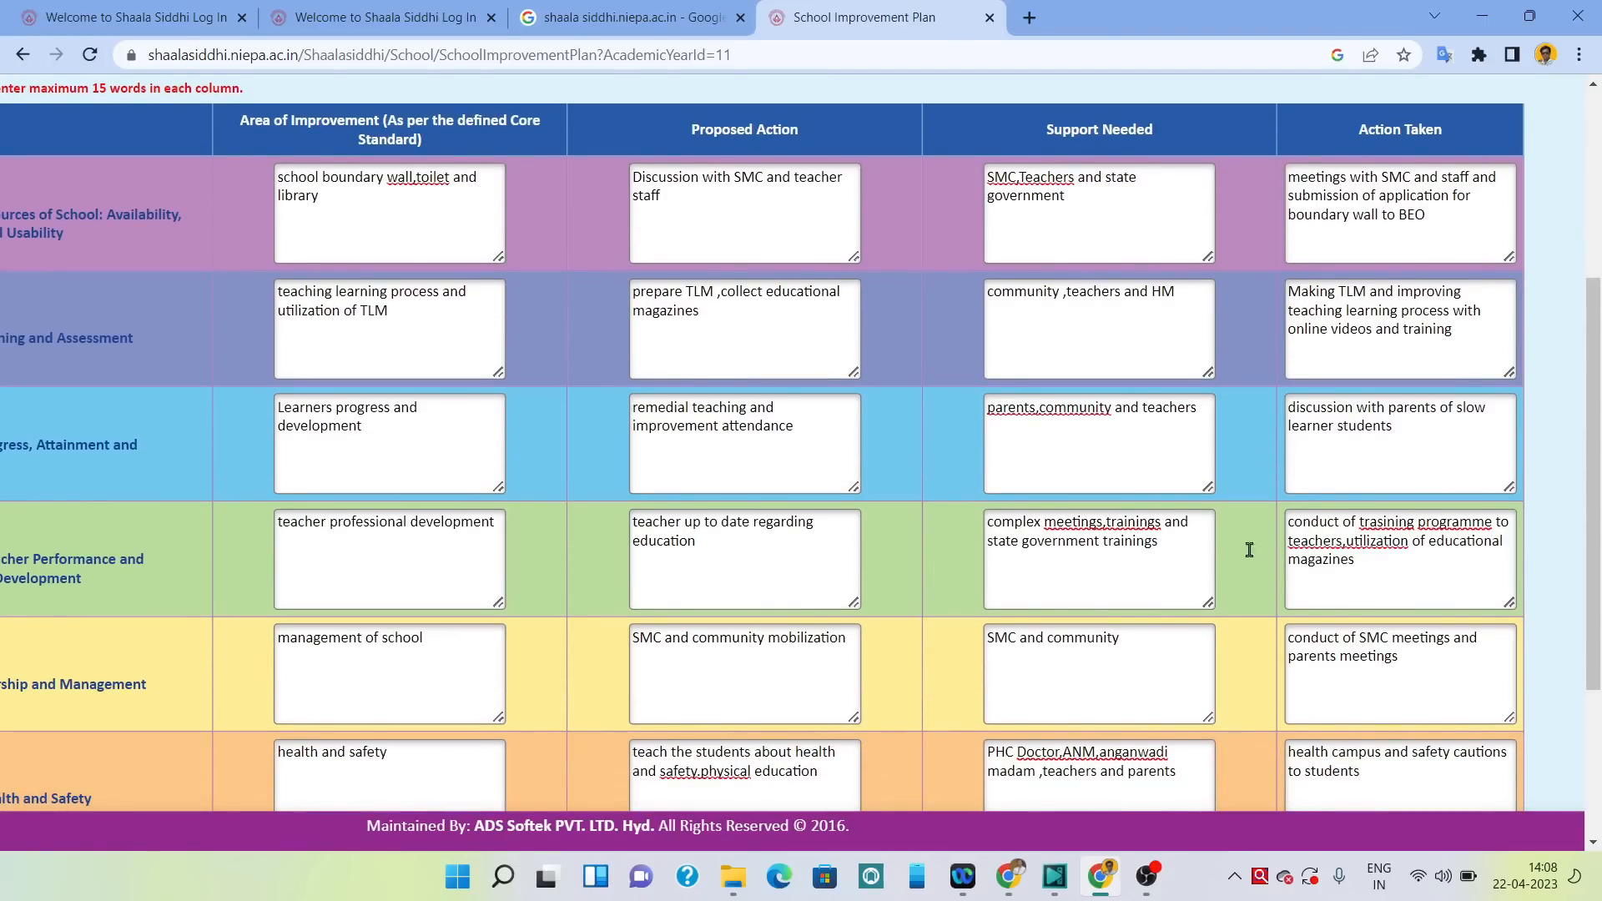
left_click(1384, 523)
key("BackSpace")
type("i")
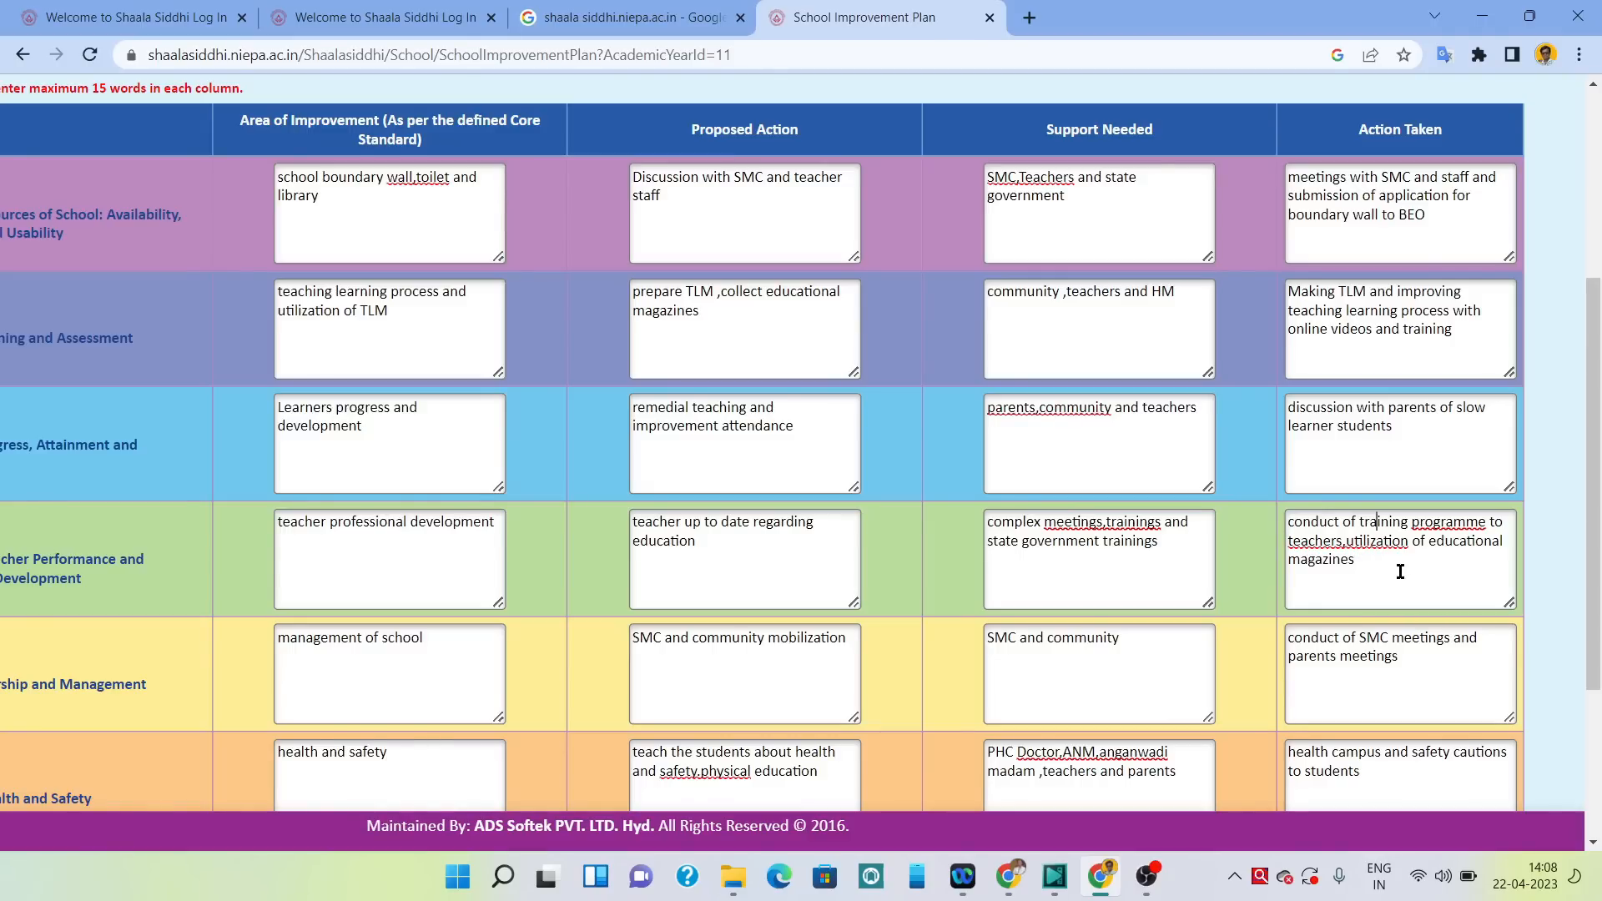
scroll(1400, 572, "down", 1)
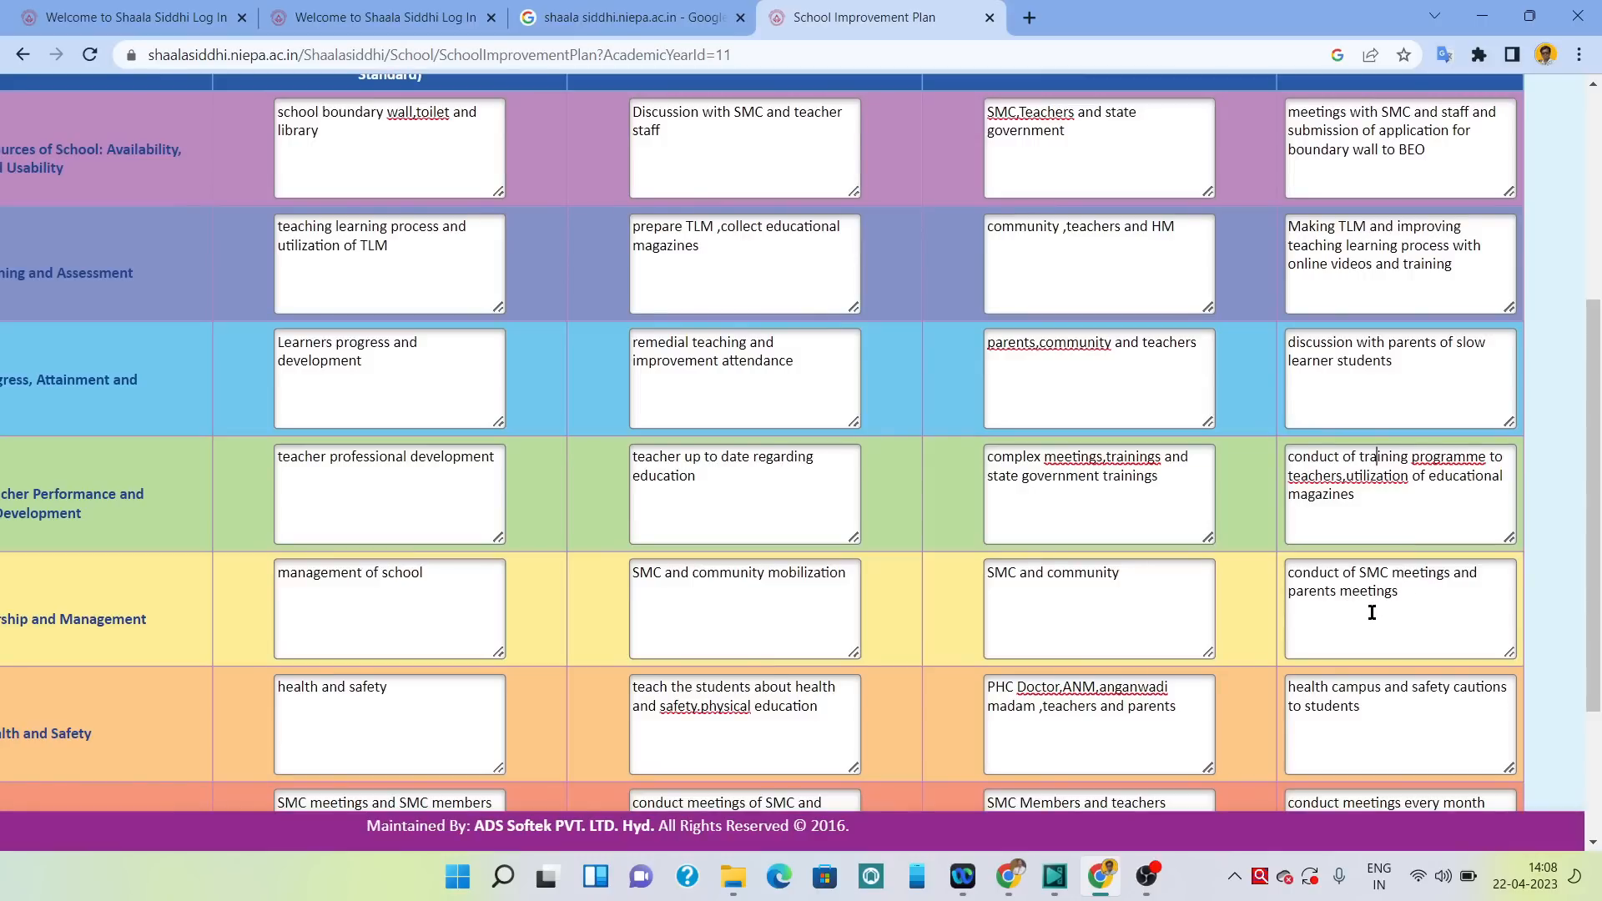
scroll(1372, 613, "down", 1)
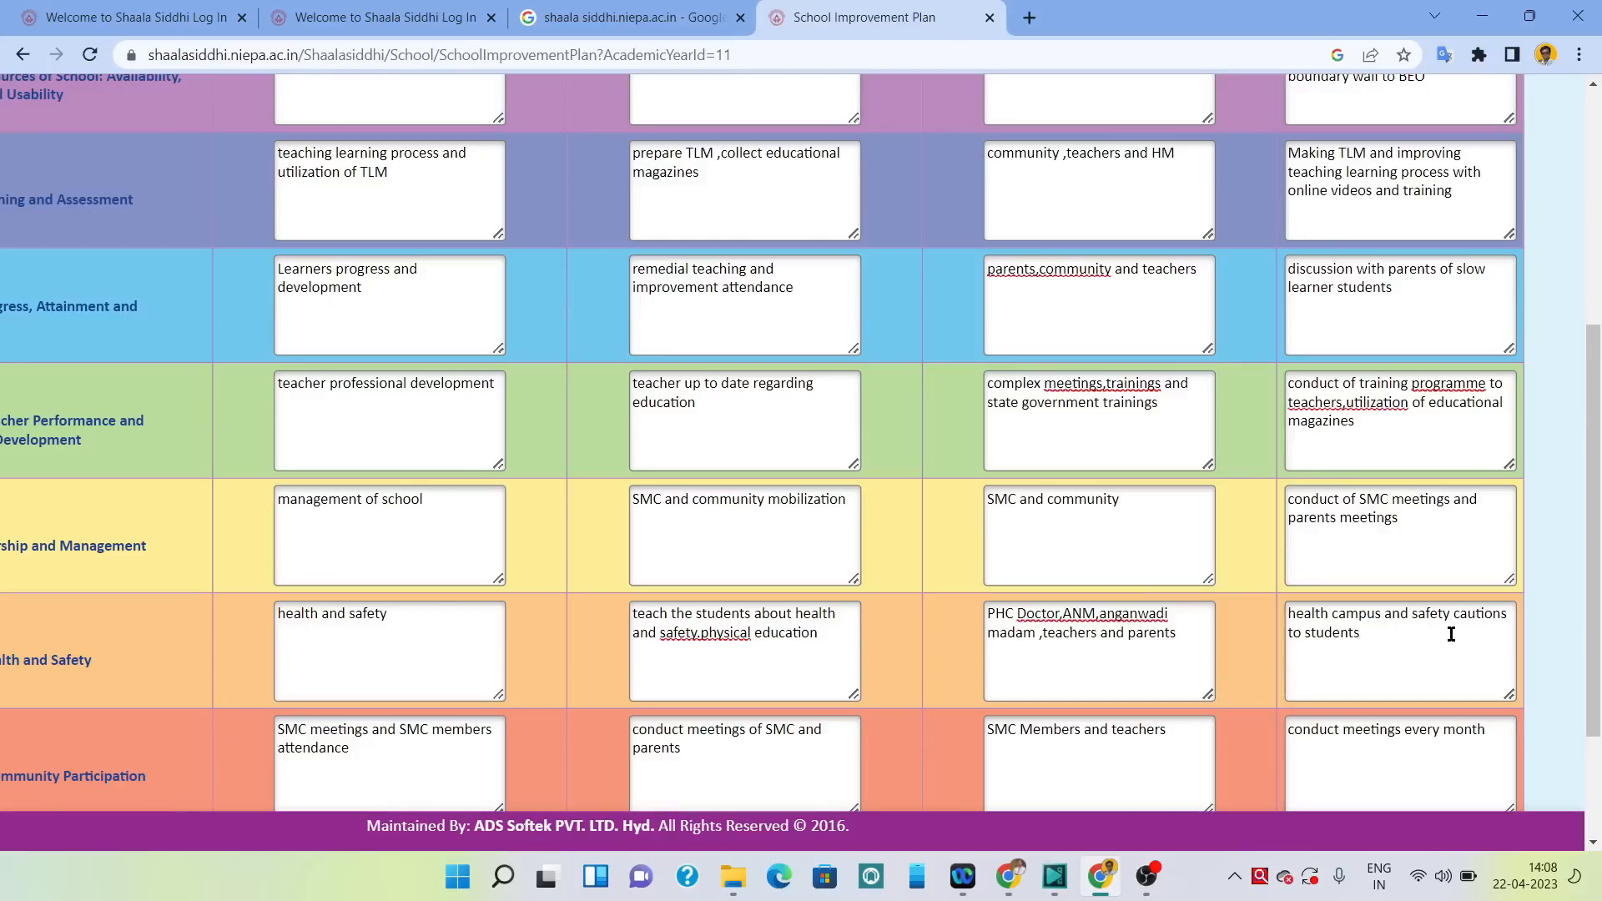
scroll(1338, 659, "down", 2)
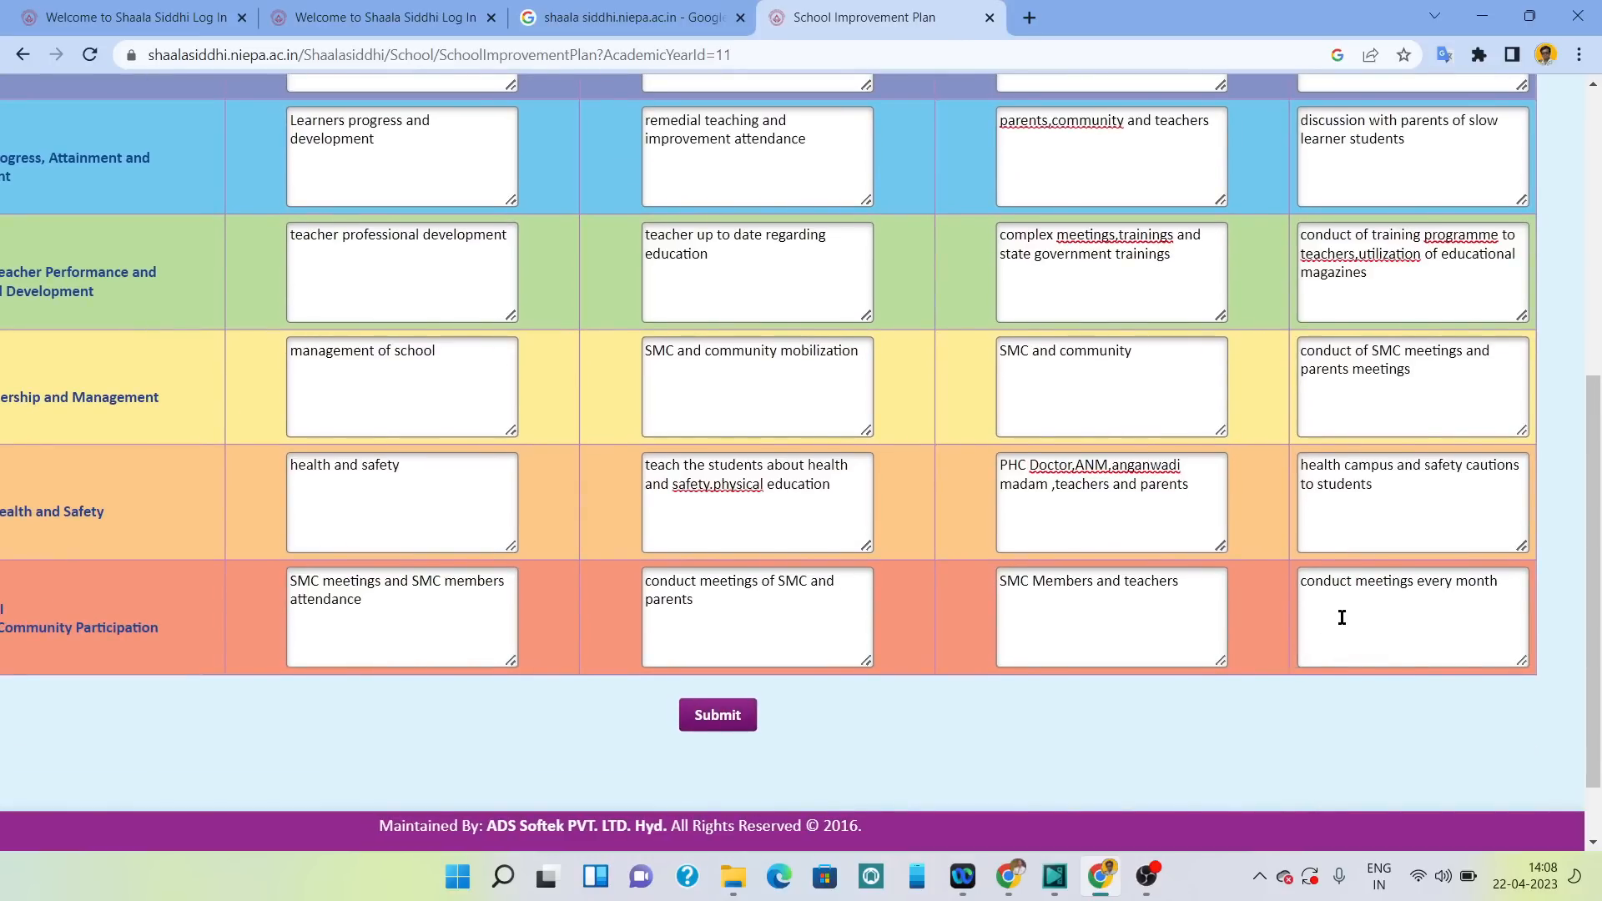
Look over the completed improvement plan from the mission statement to Domain VII and submit it.
scroll(1342, 617, "up", 10)
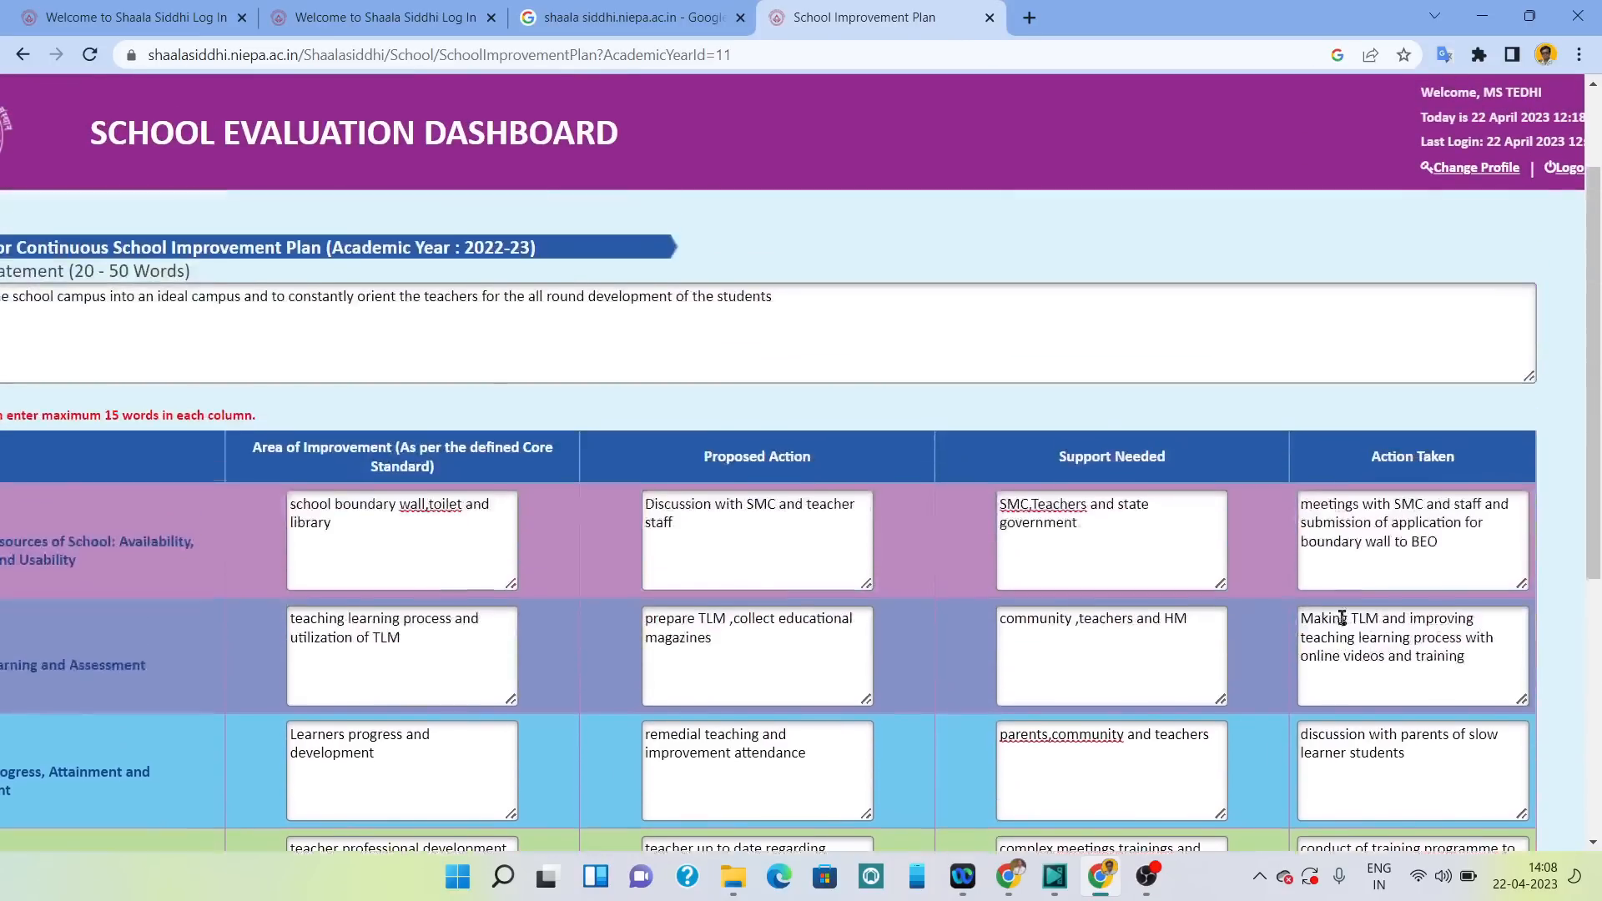
scroll(1346, 627, "down", 1)
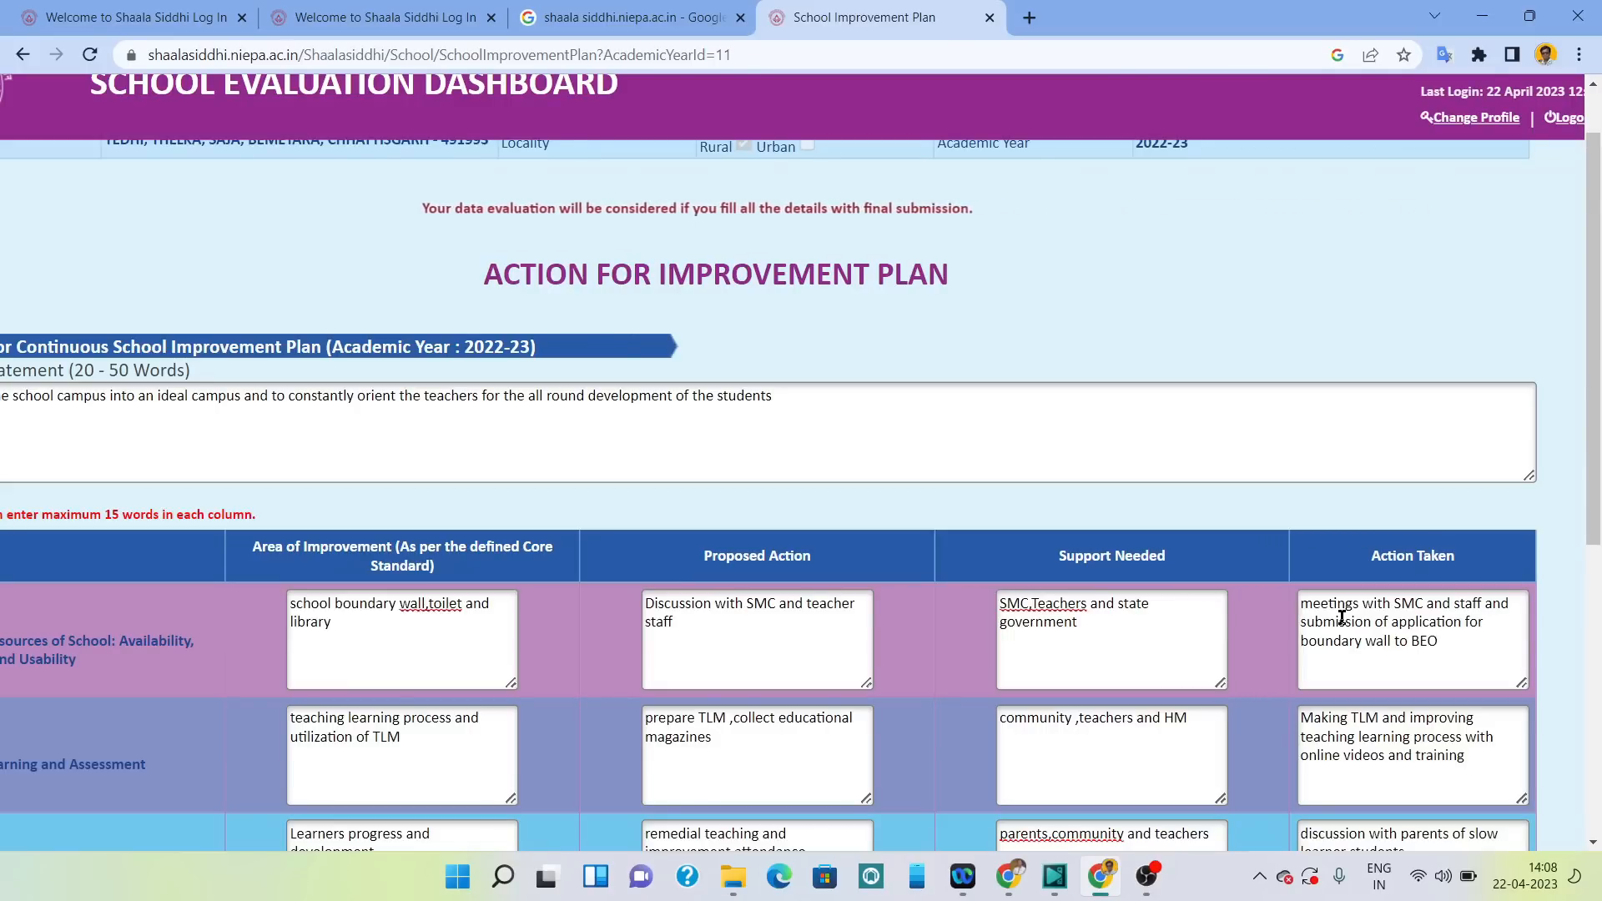
scroll(1342, 618, "down", 3)
scroll(1342, 618, "down", 4)
scroll(1342, 617, "down", 3)
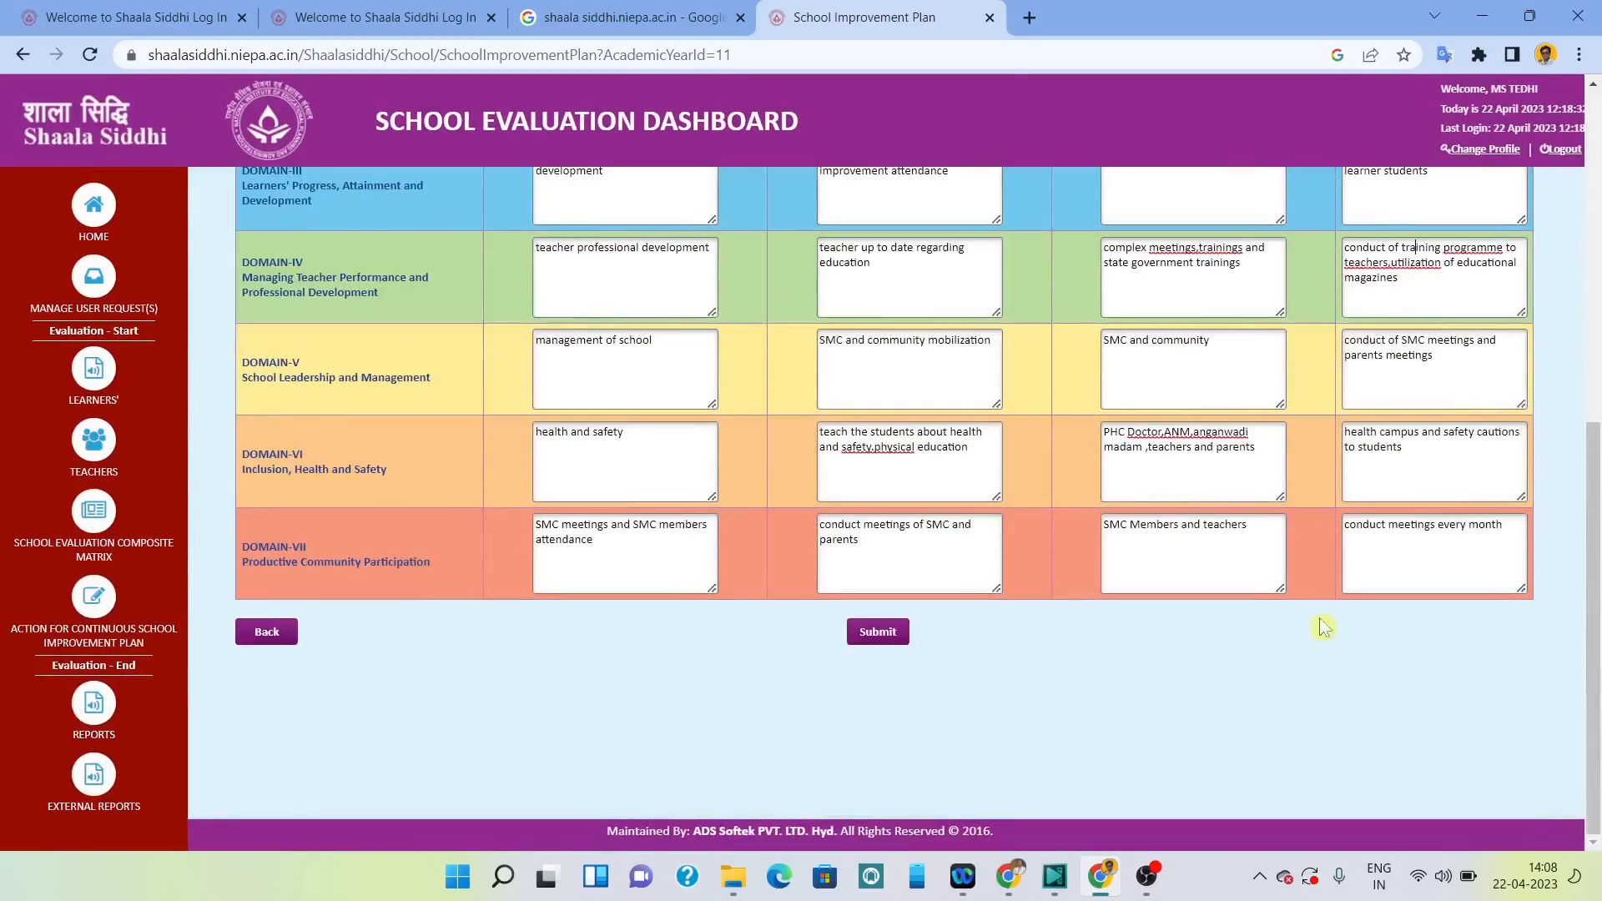
scroll(991, 526, "up", 3)
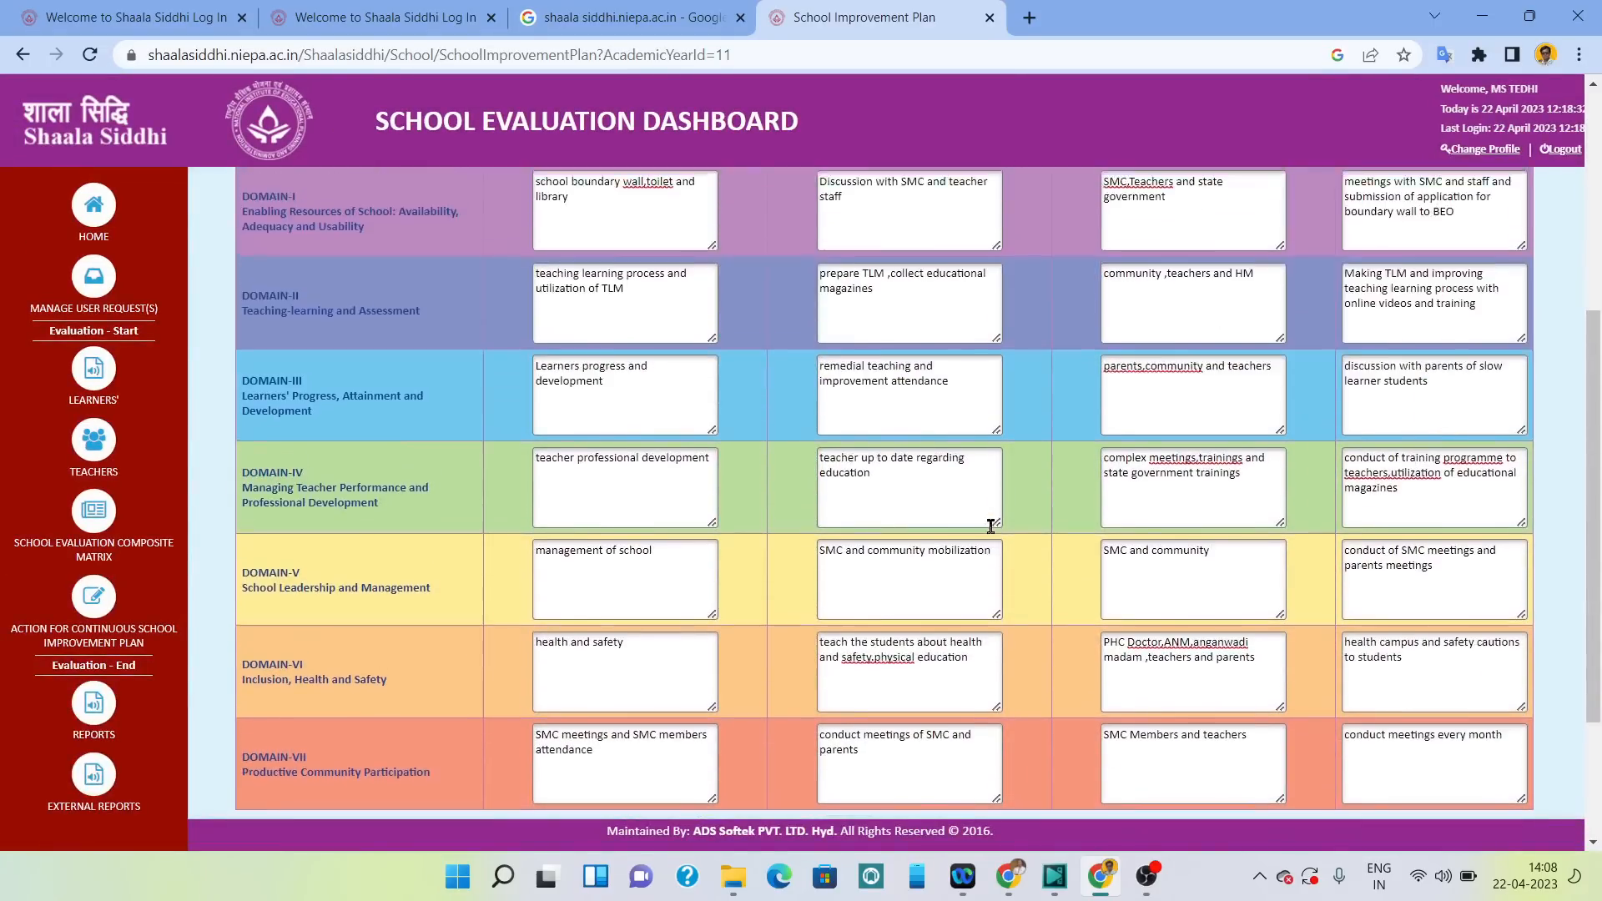
scroll(991, 526, "down", 3)
scroll(991, 525, "up", 6)
scroll(994, 529, "down", 6)
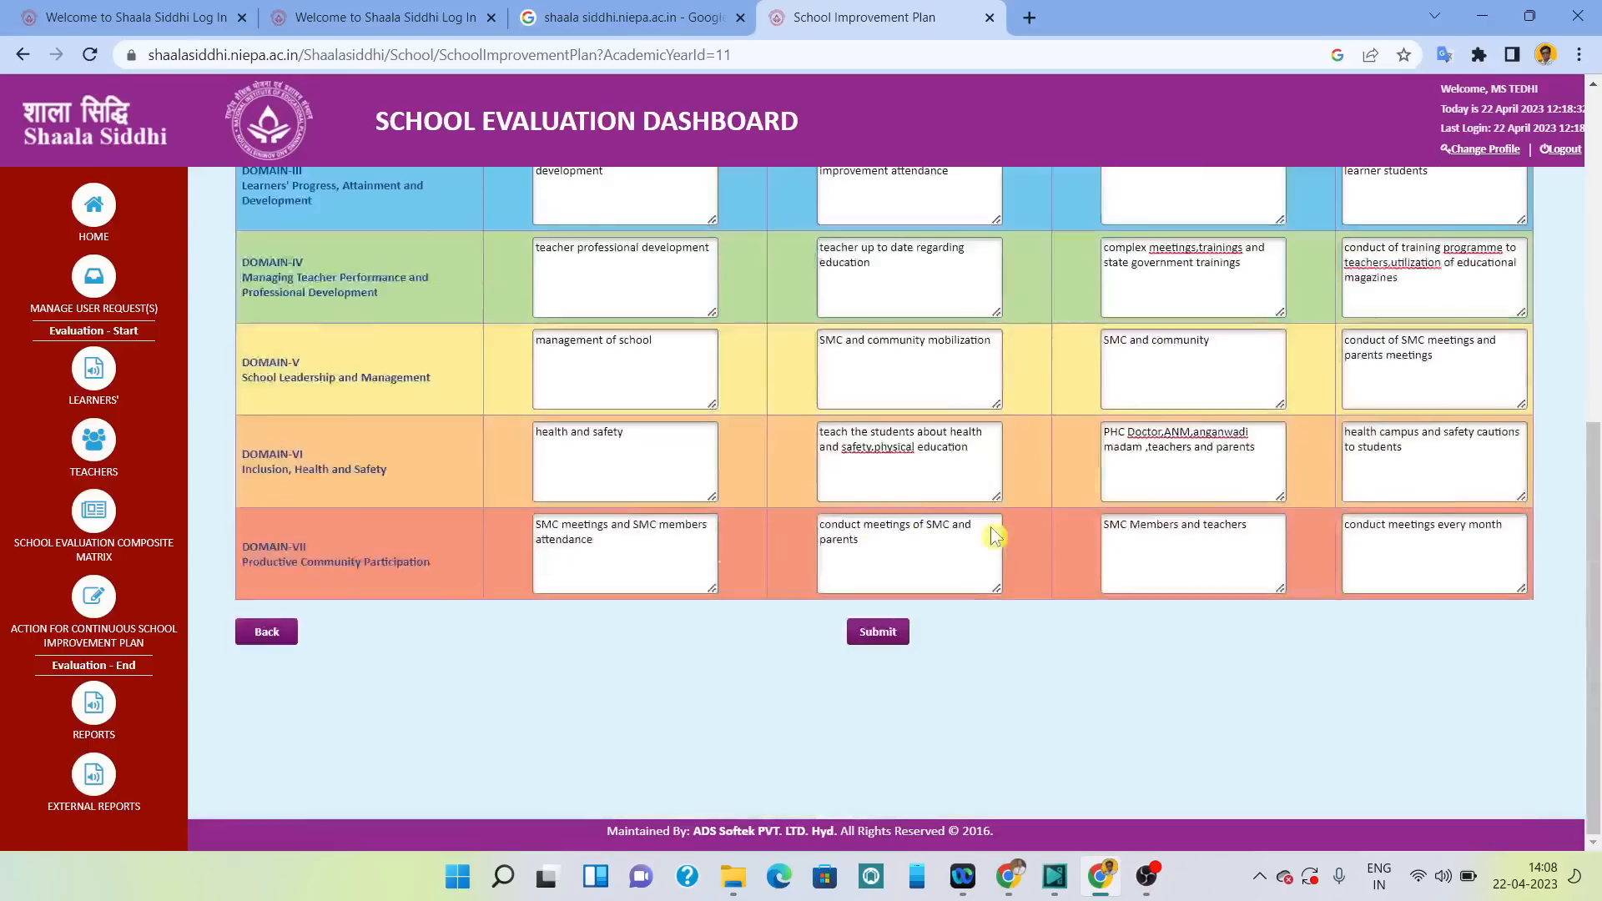
left_click(879, 634)
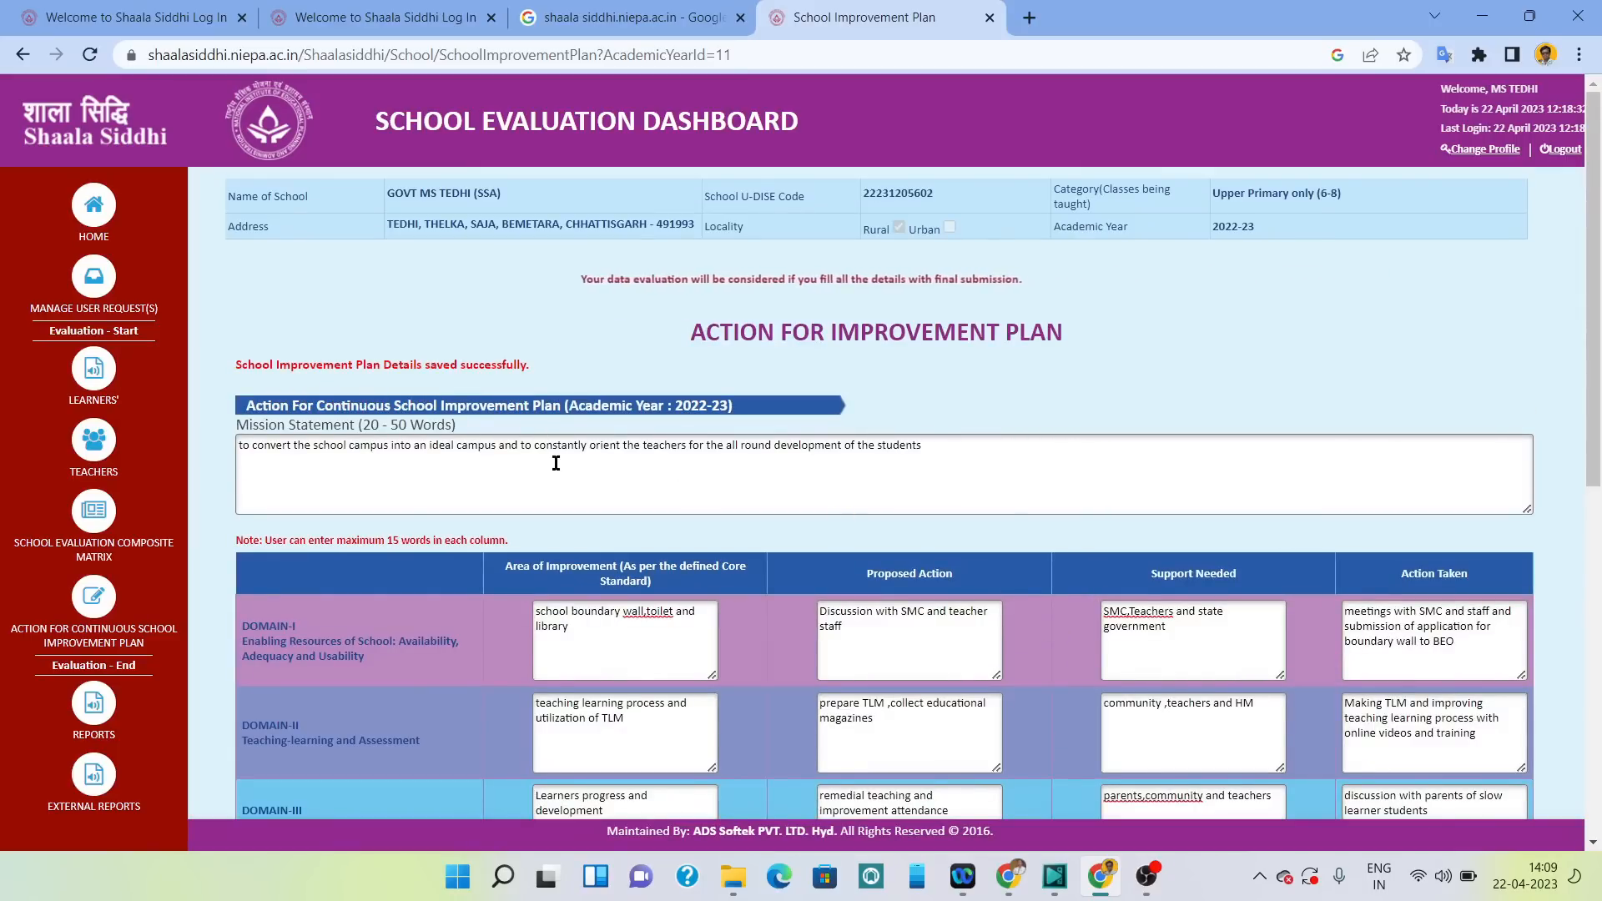
Look through the saved improvement plan and go to the school evaluation dashboard's home page.
scroll(554, 459, "down", 8)
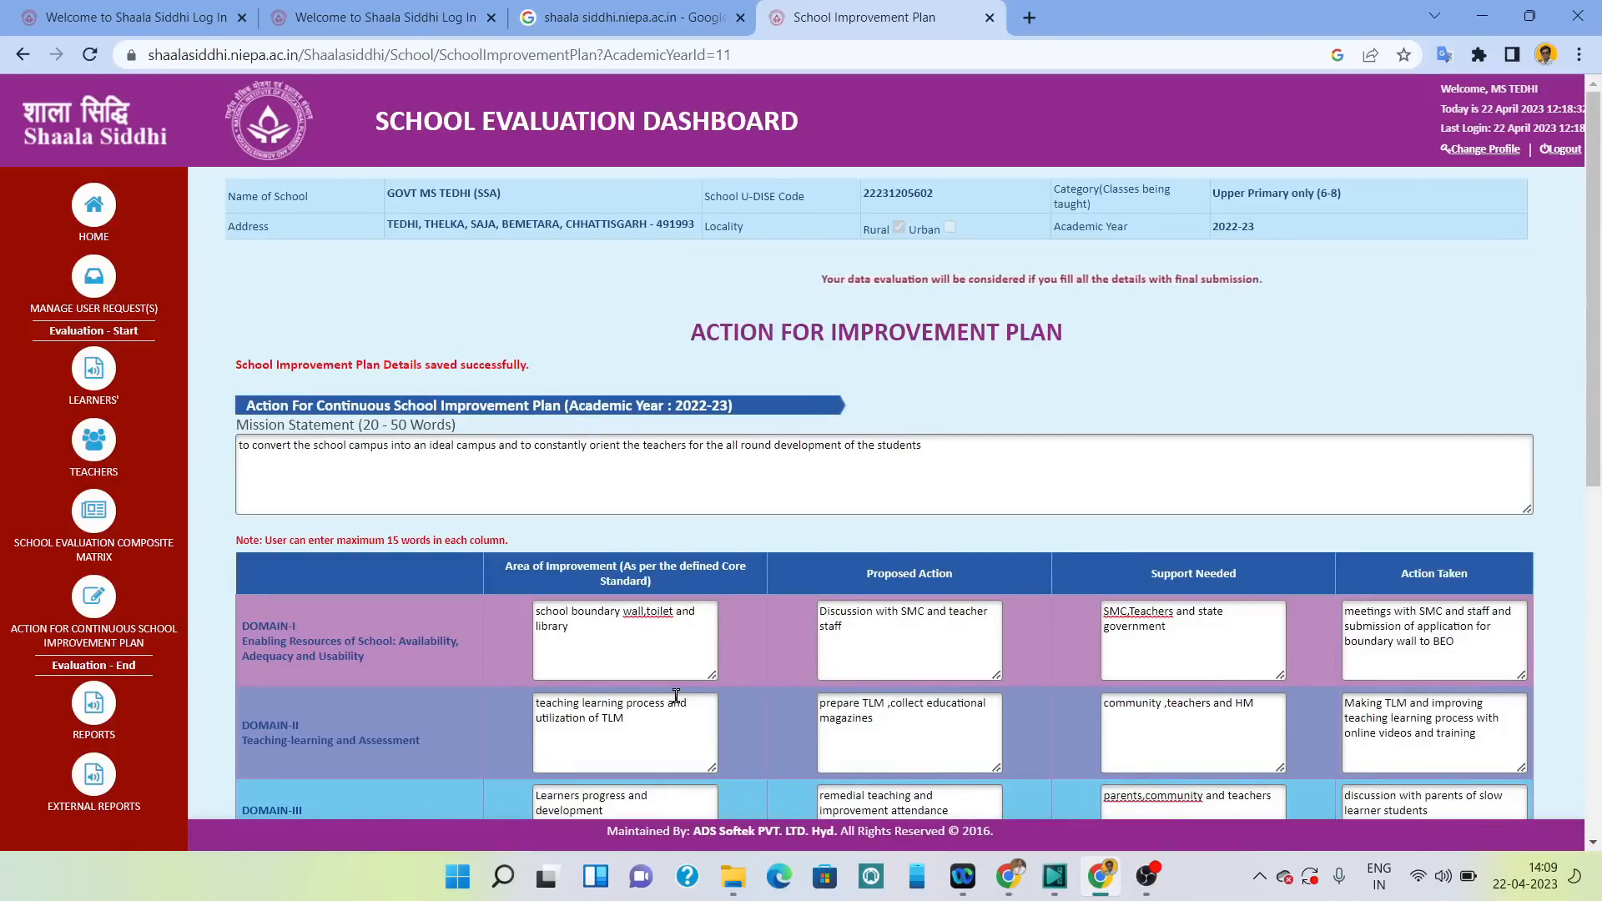
scroll(676, 696, "down", 8)
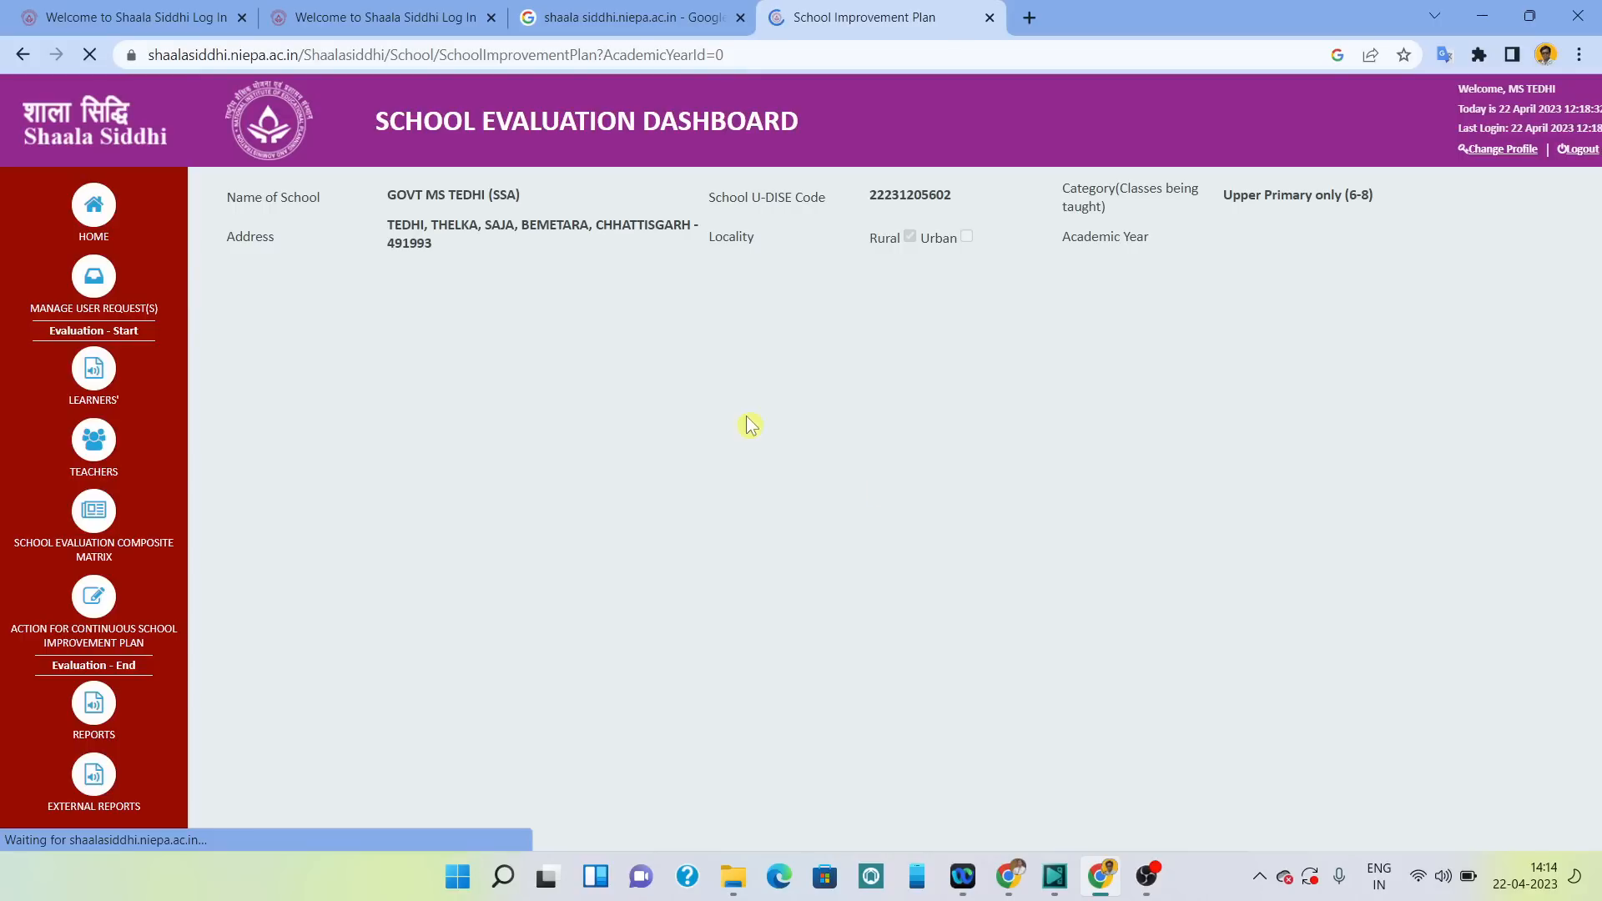
left_click(109, 206)
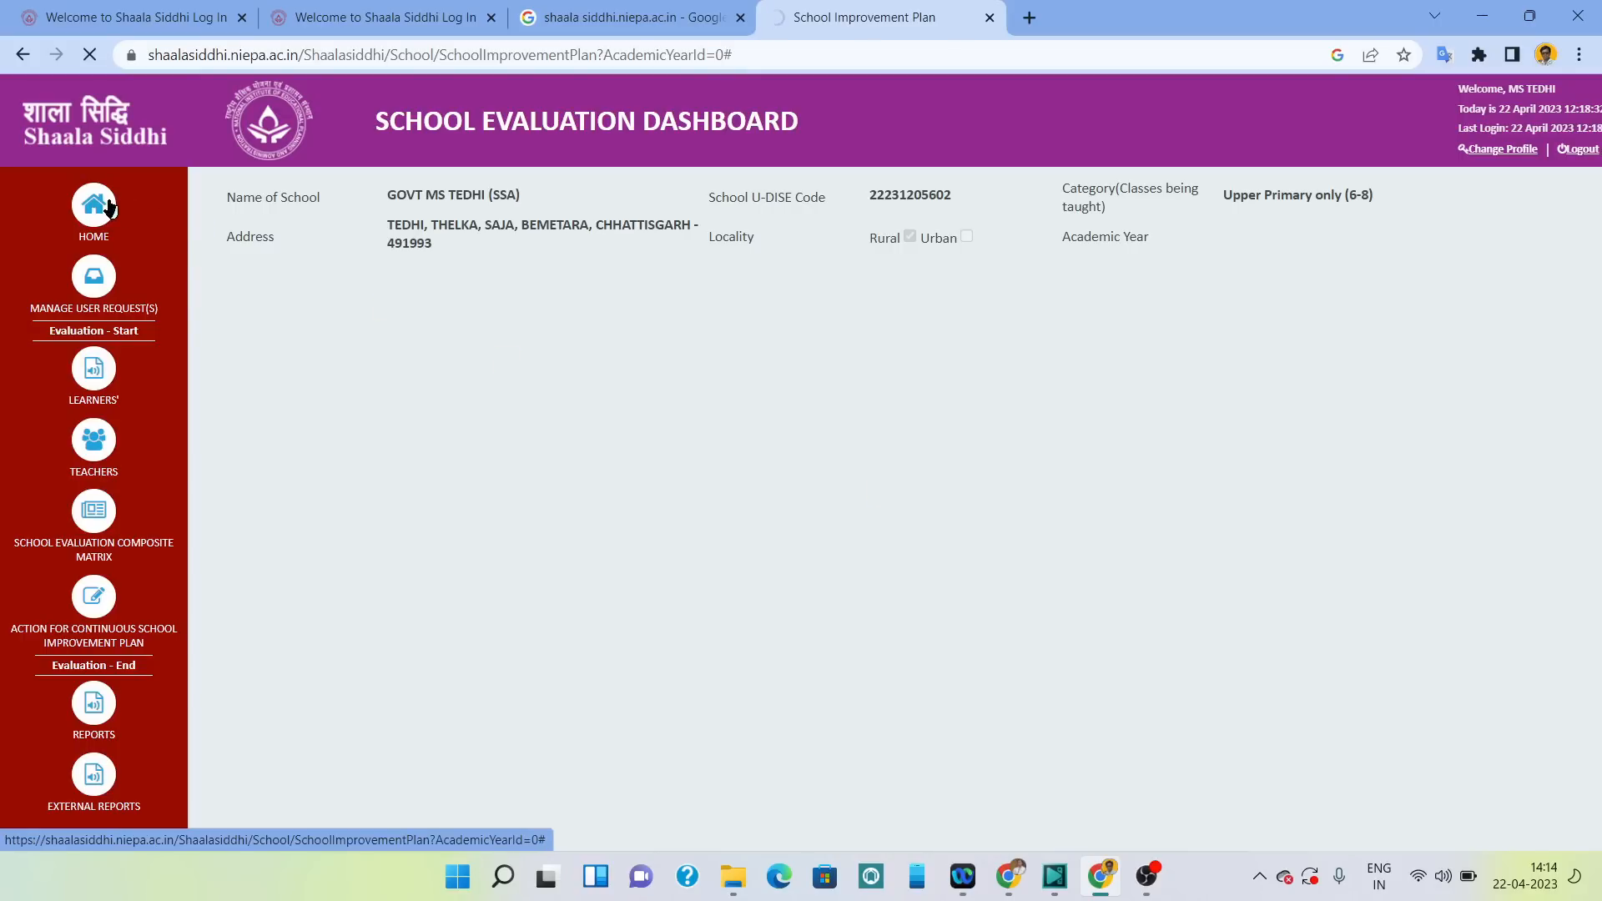